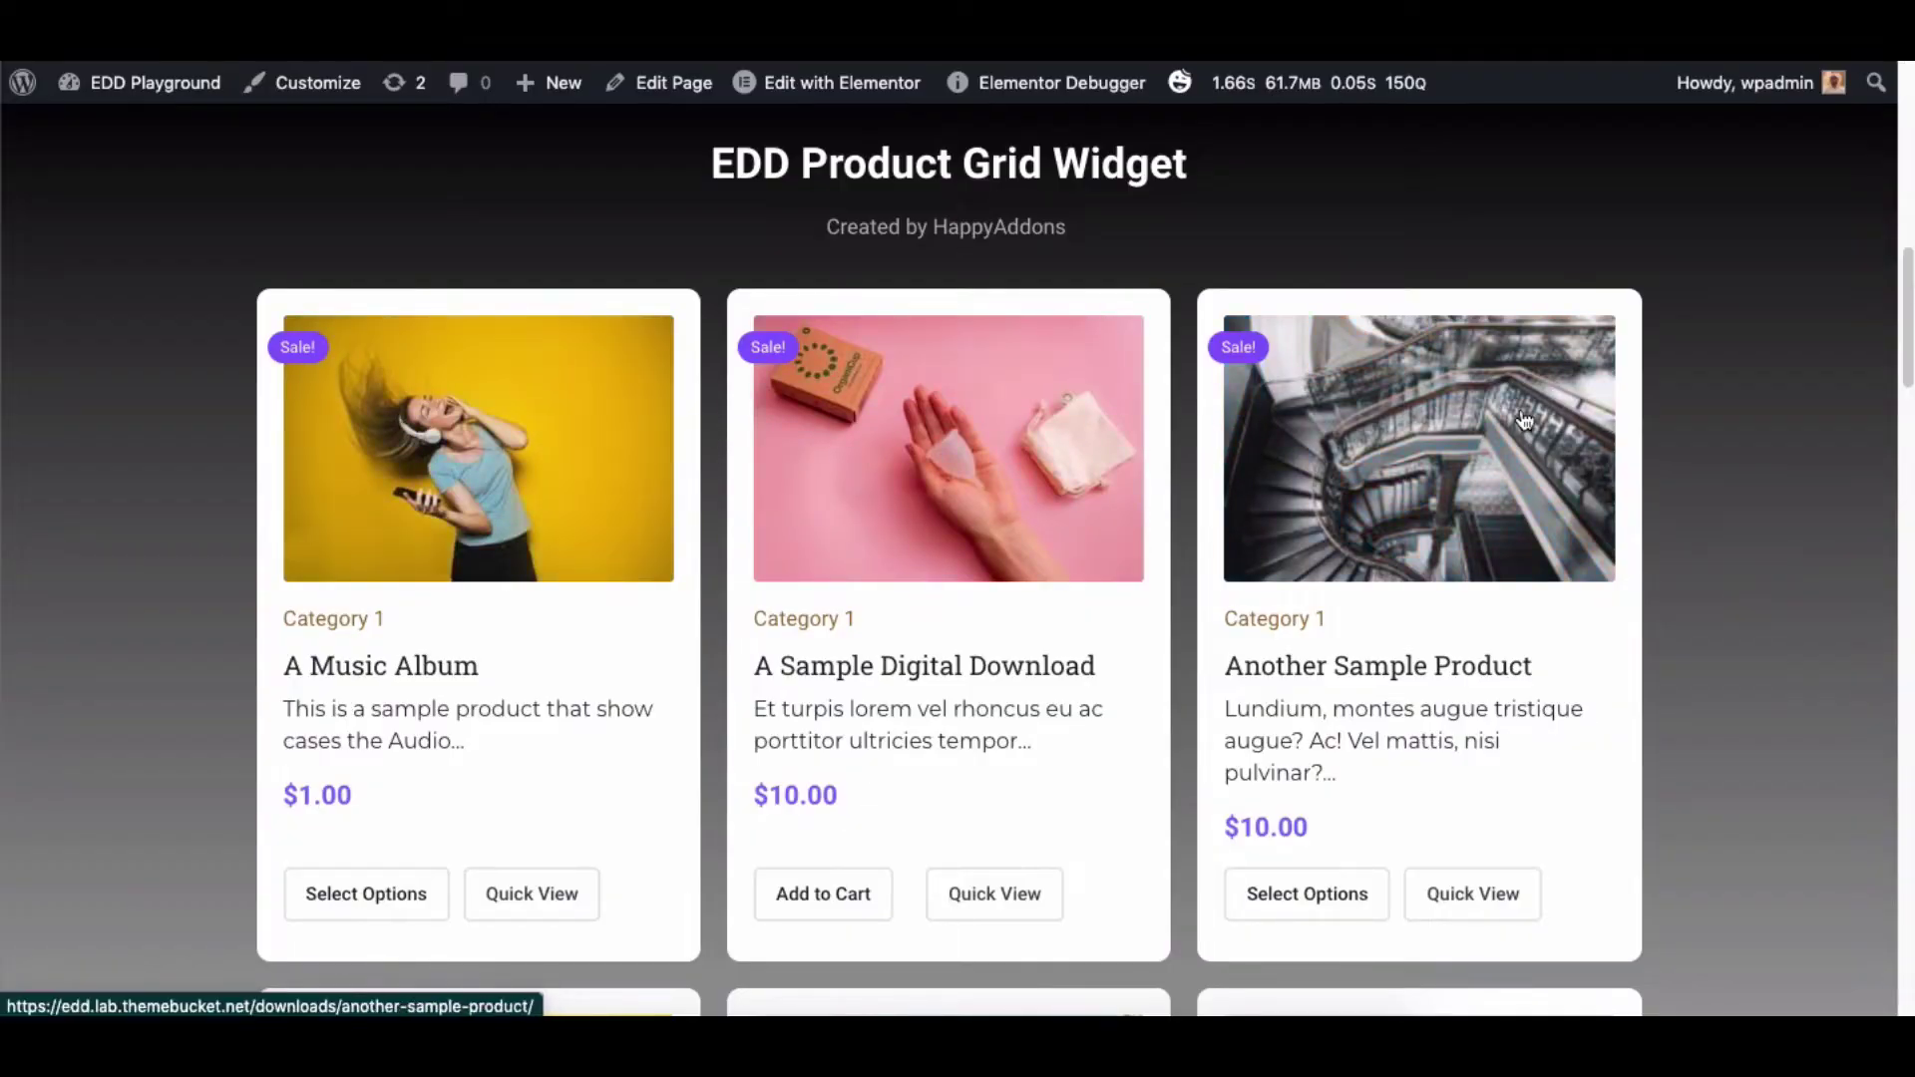
Preview Another Sample Product's purchase options page and its quick view on the front end
scroll(1679, 389, down, 5)
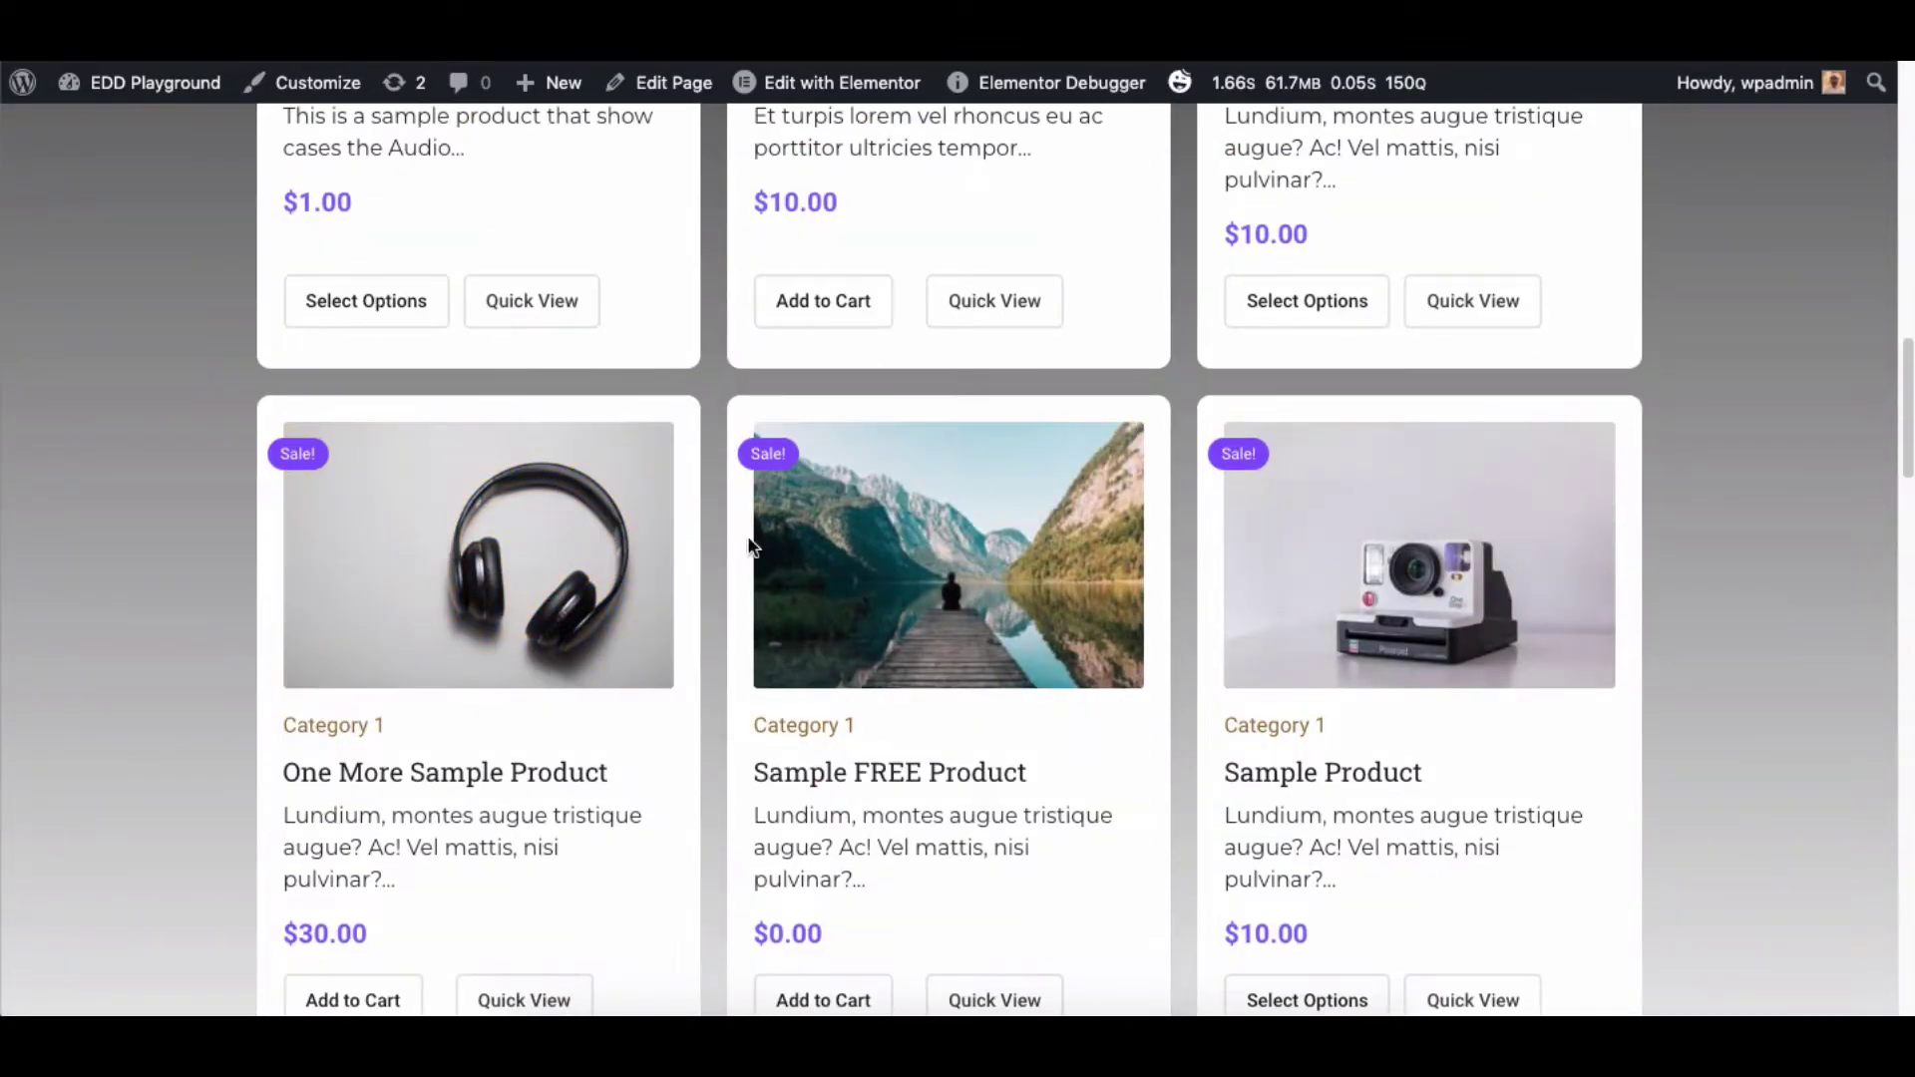
scroll(1646, 498, up, 4)
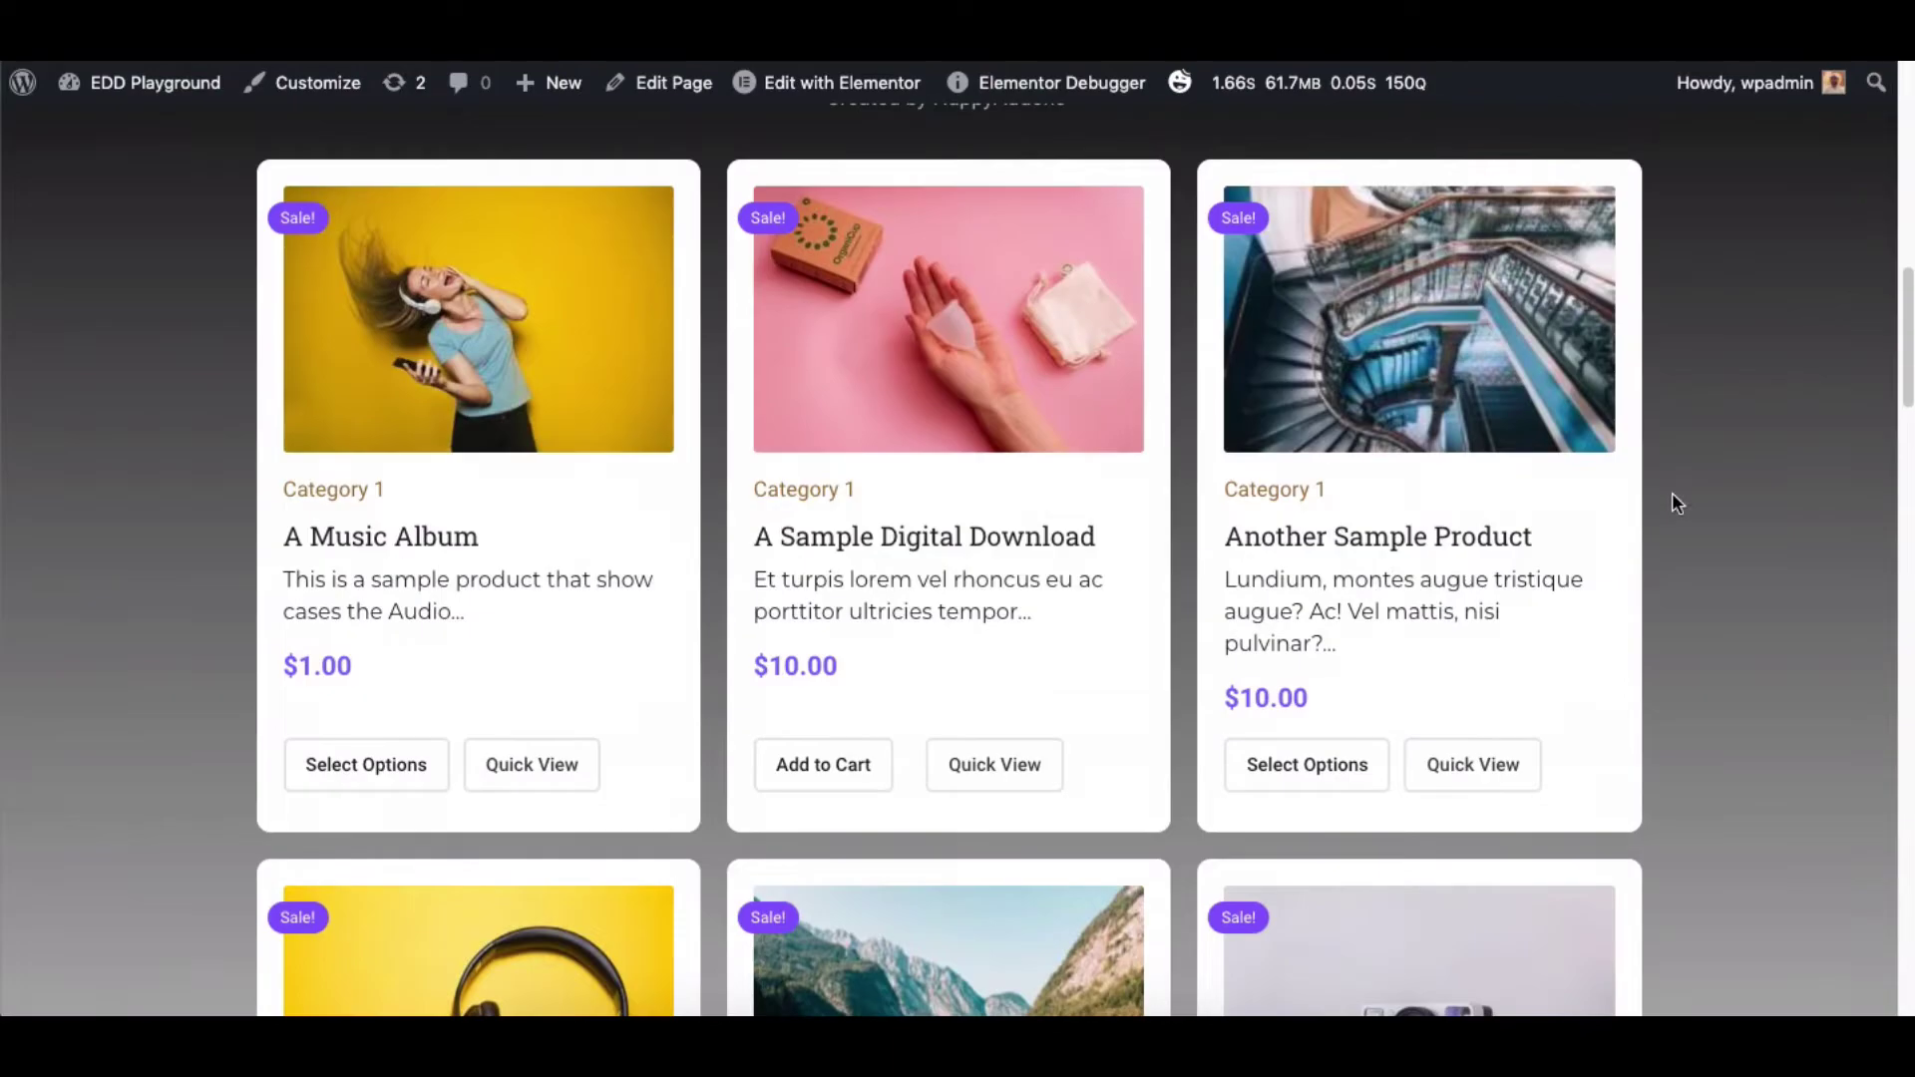
click(1320, 764)
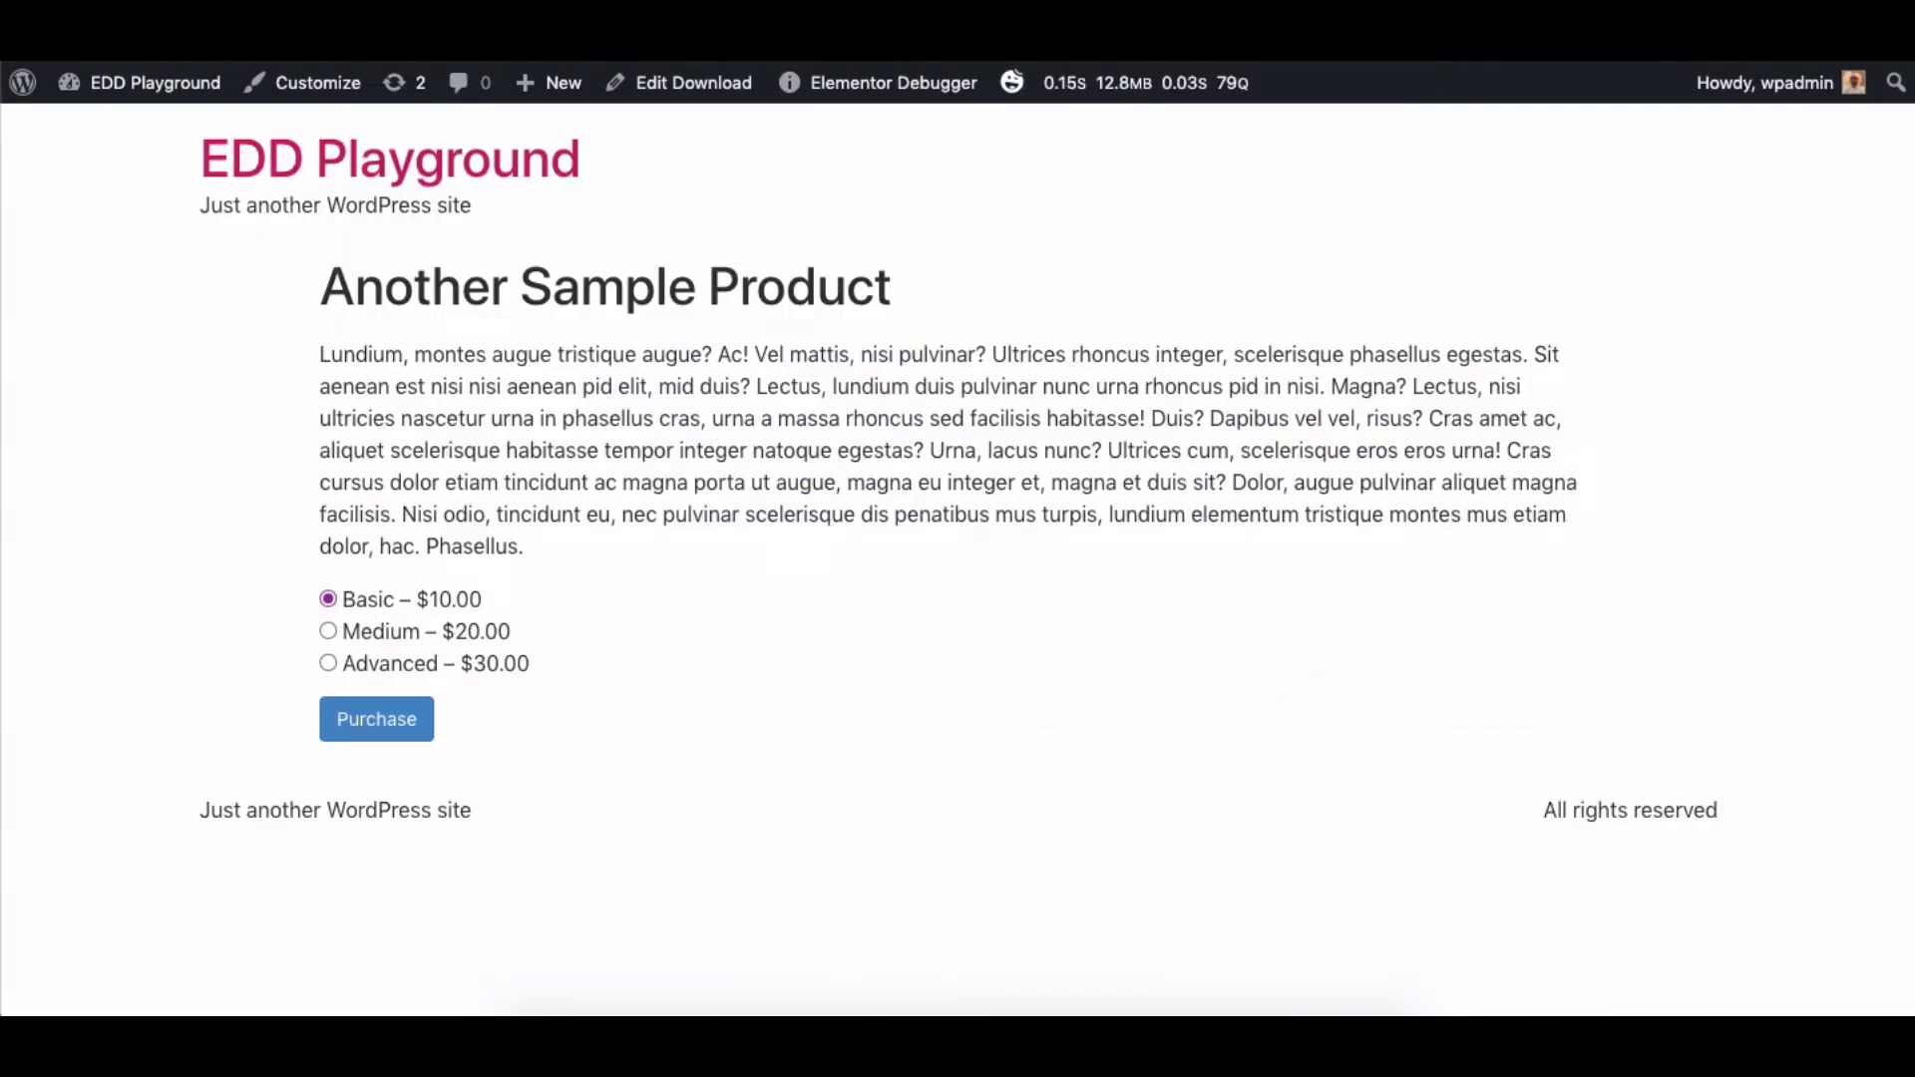
key(alt+Left)
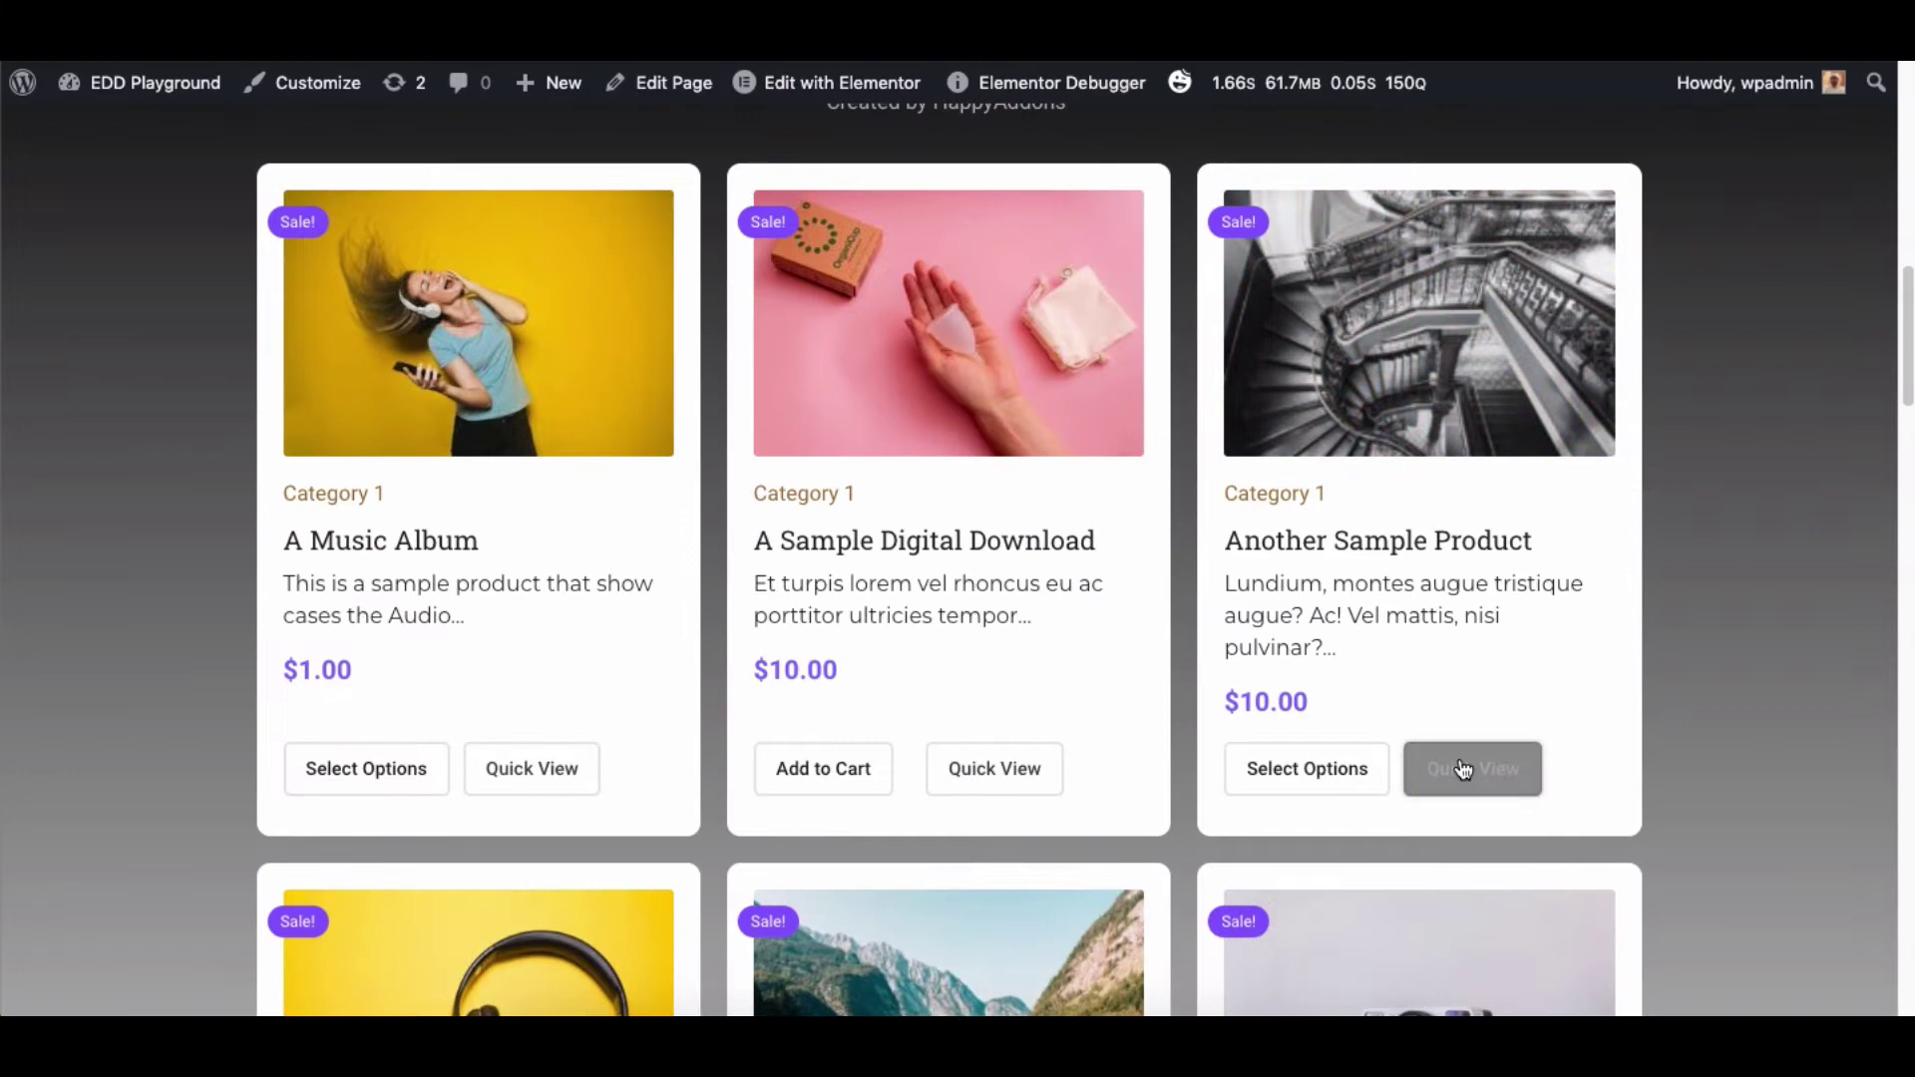
click(1467, 771)
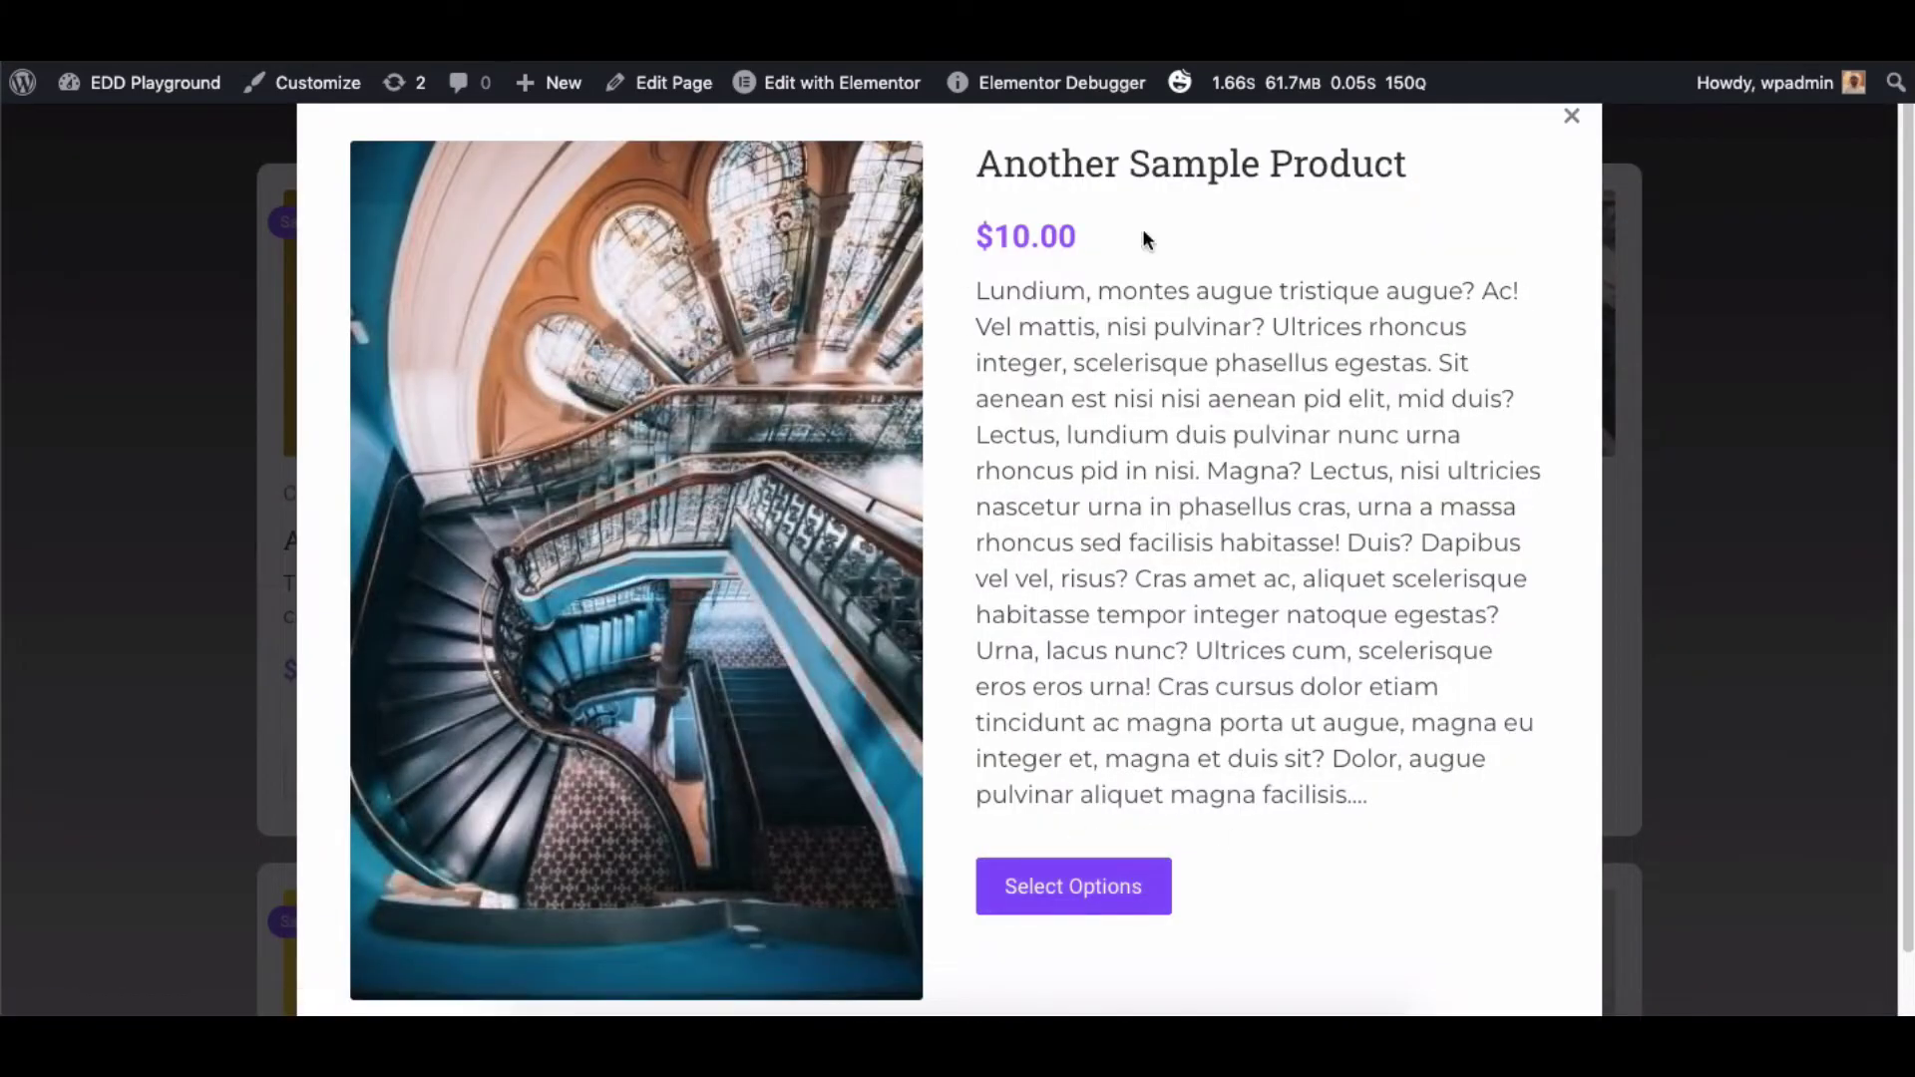
click(1573, 121)
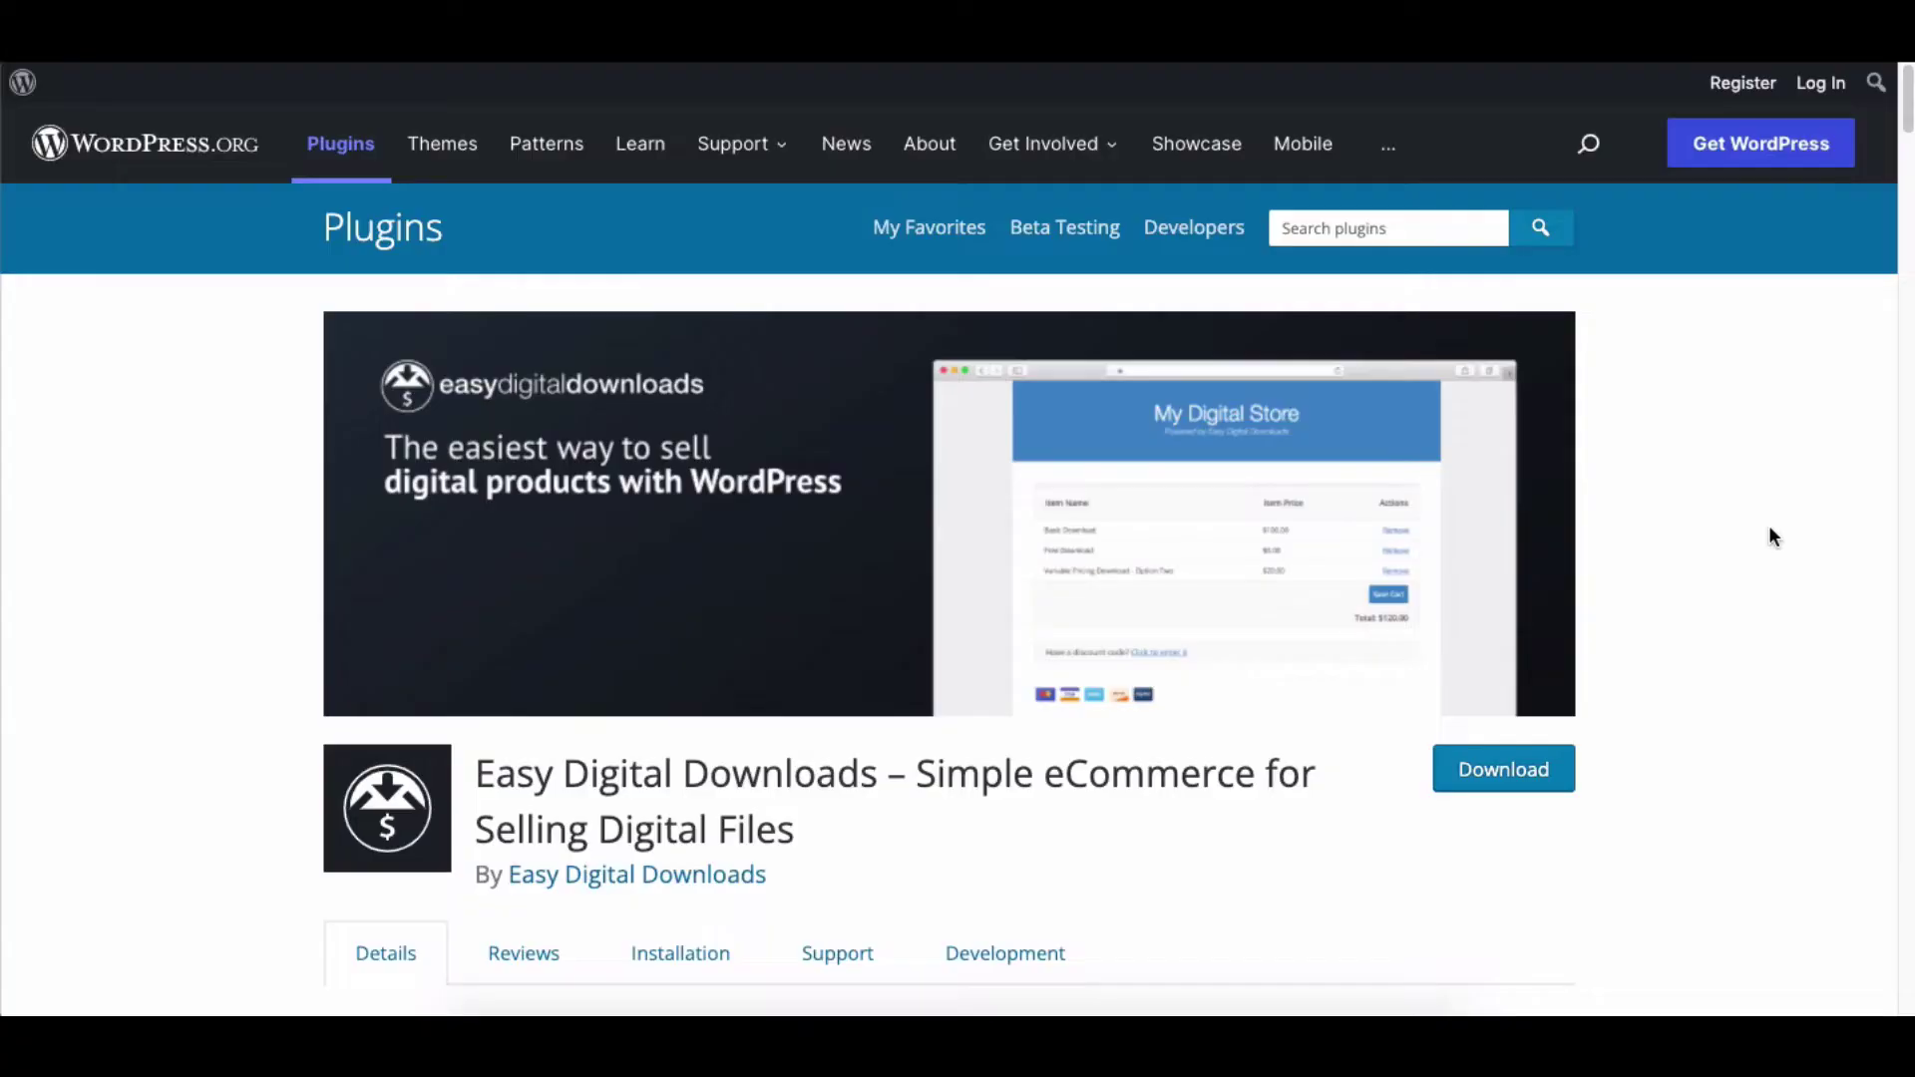
Scroll down through the front-end product grid page and back up to the top
scroll(1770, 530, down, 5)
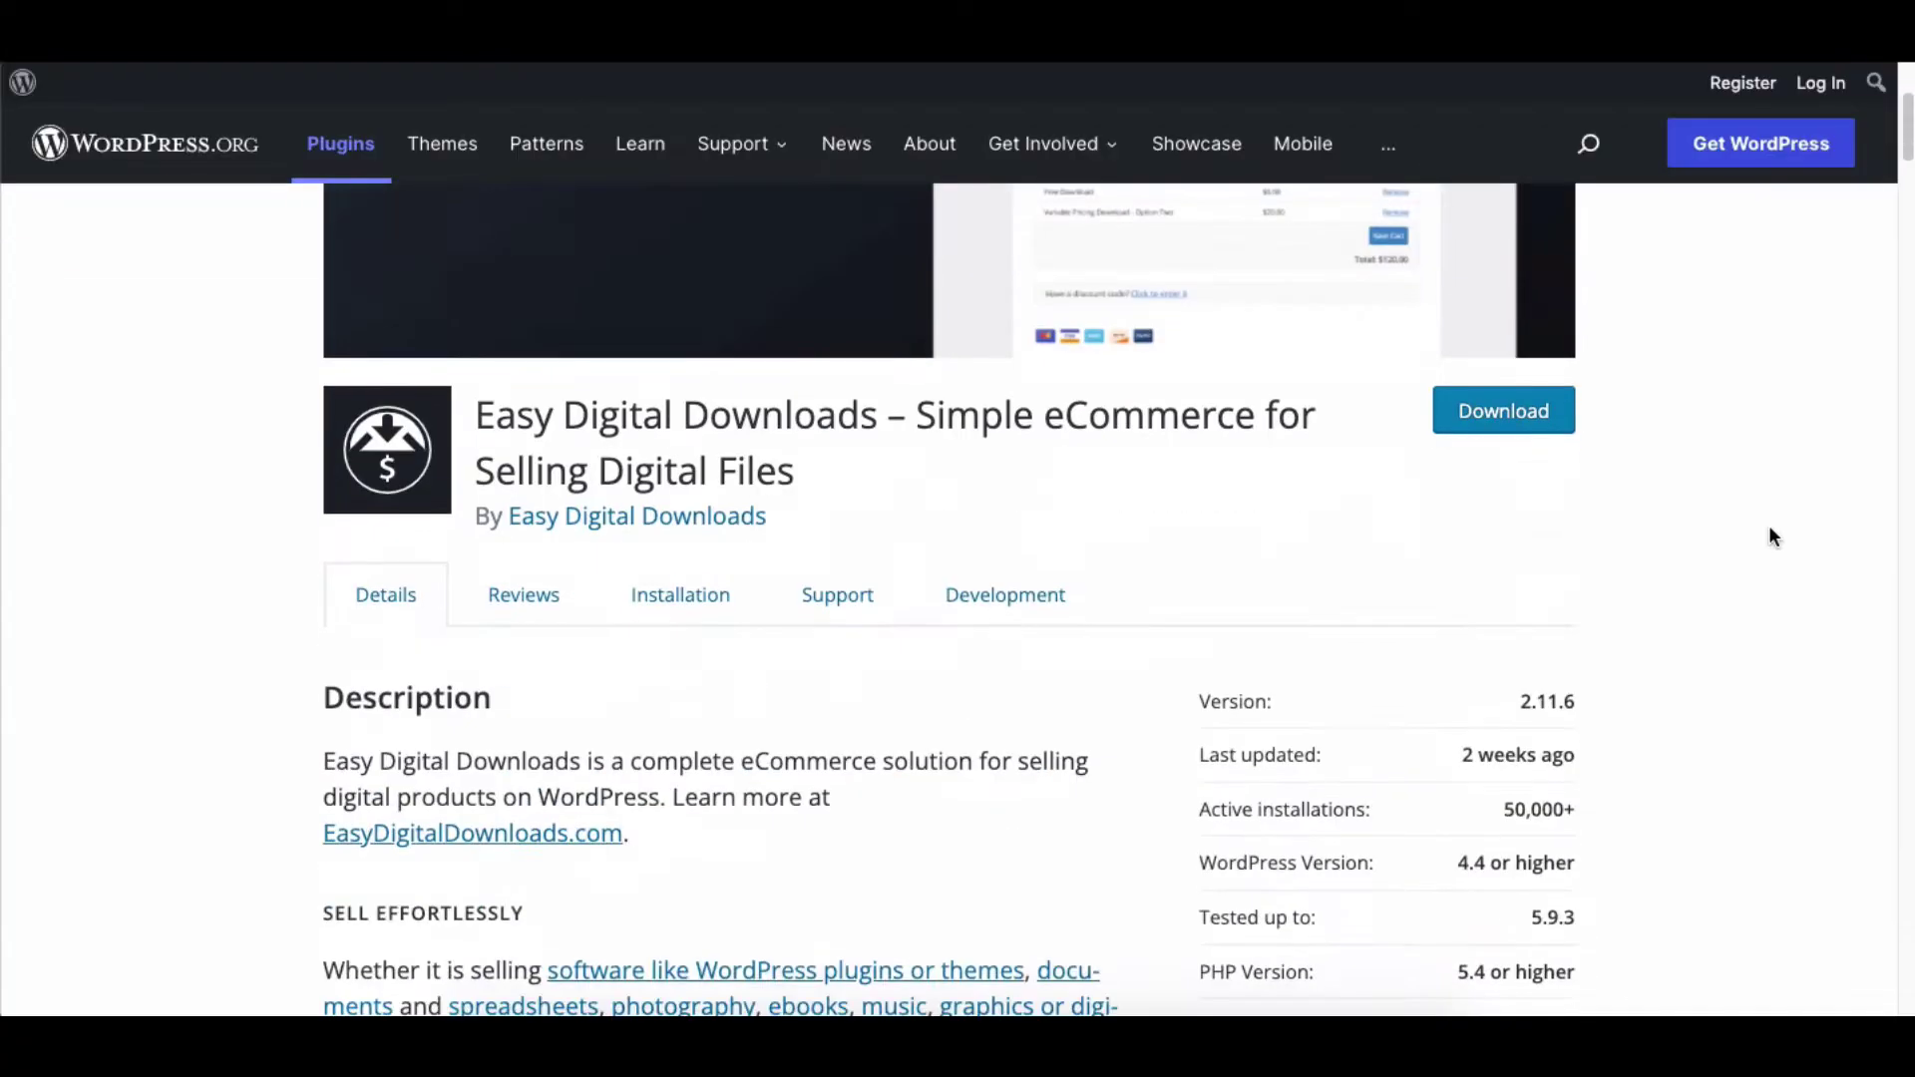
scroll(1770, 530, down, 9)
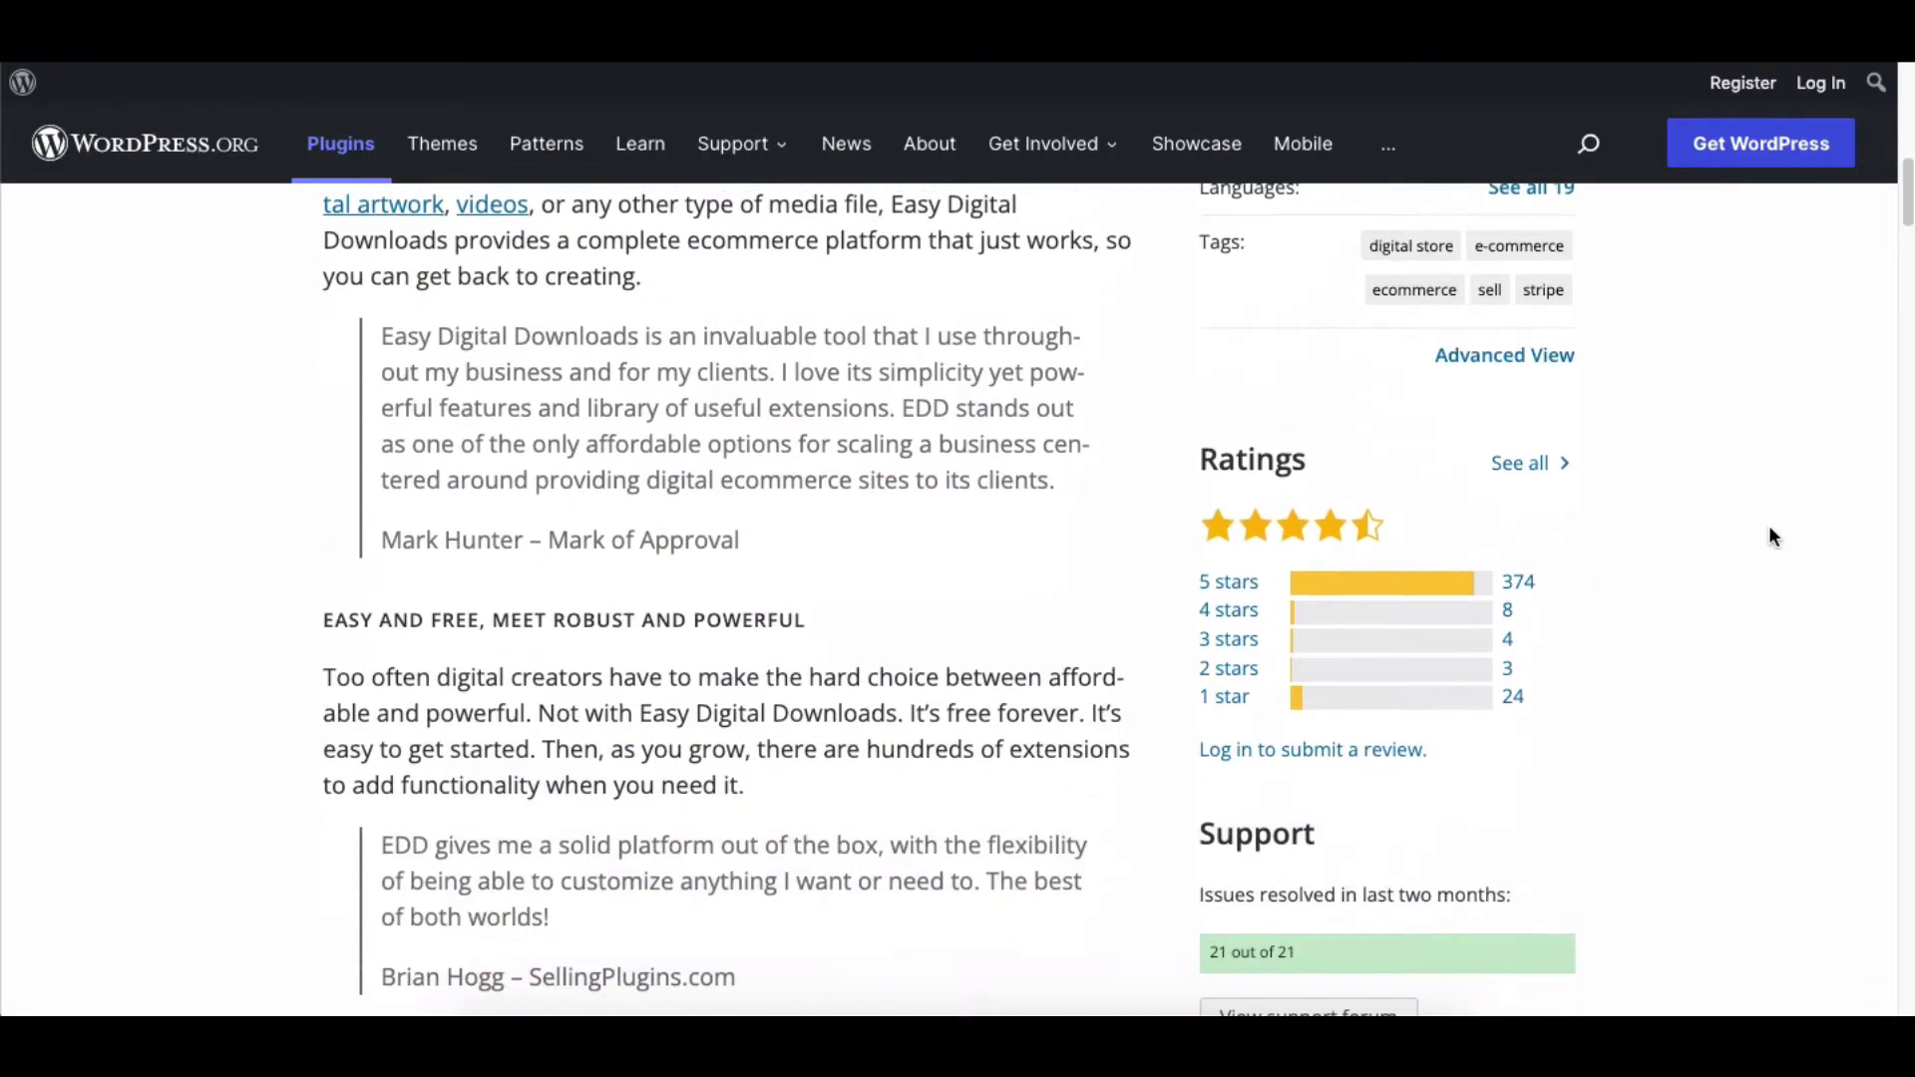
scroll(1769, 528, down, 20)
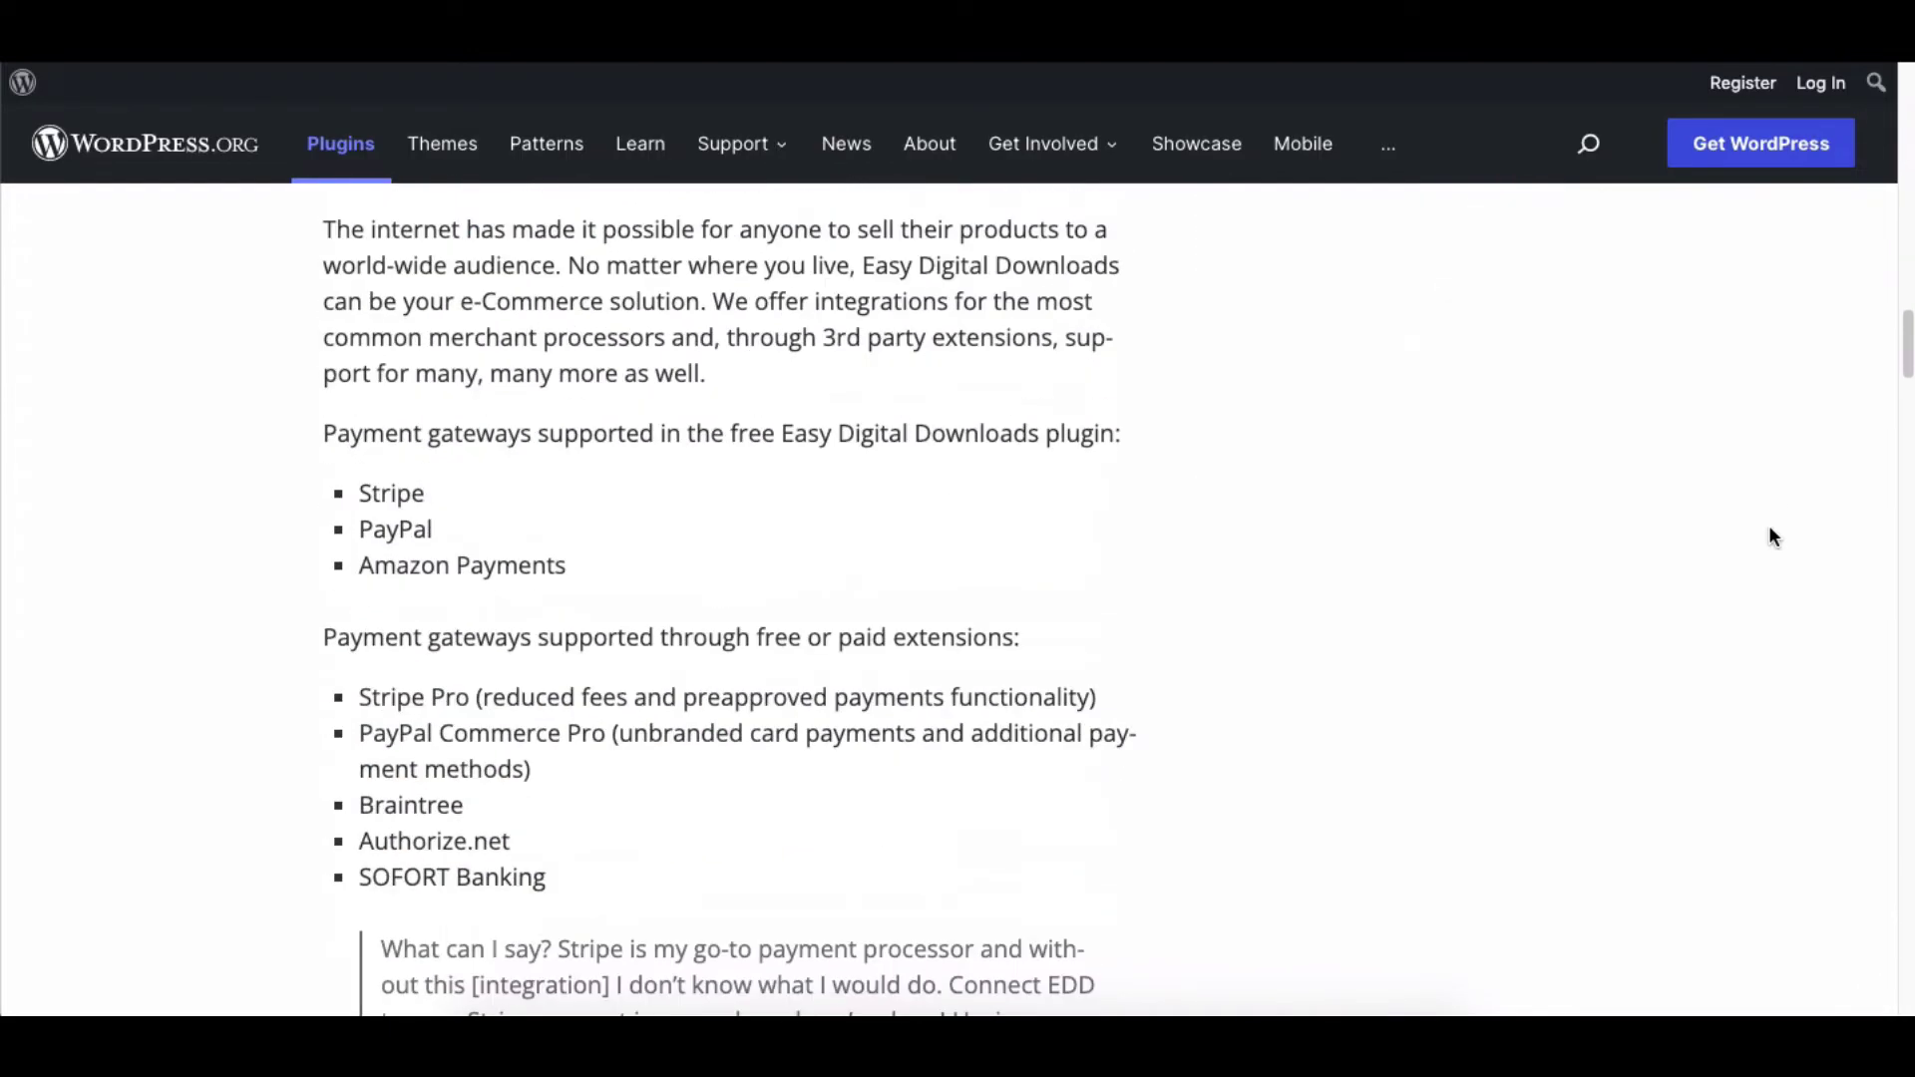
scroll(1772, 536, down, 20)
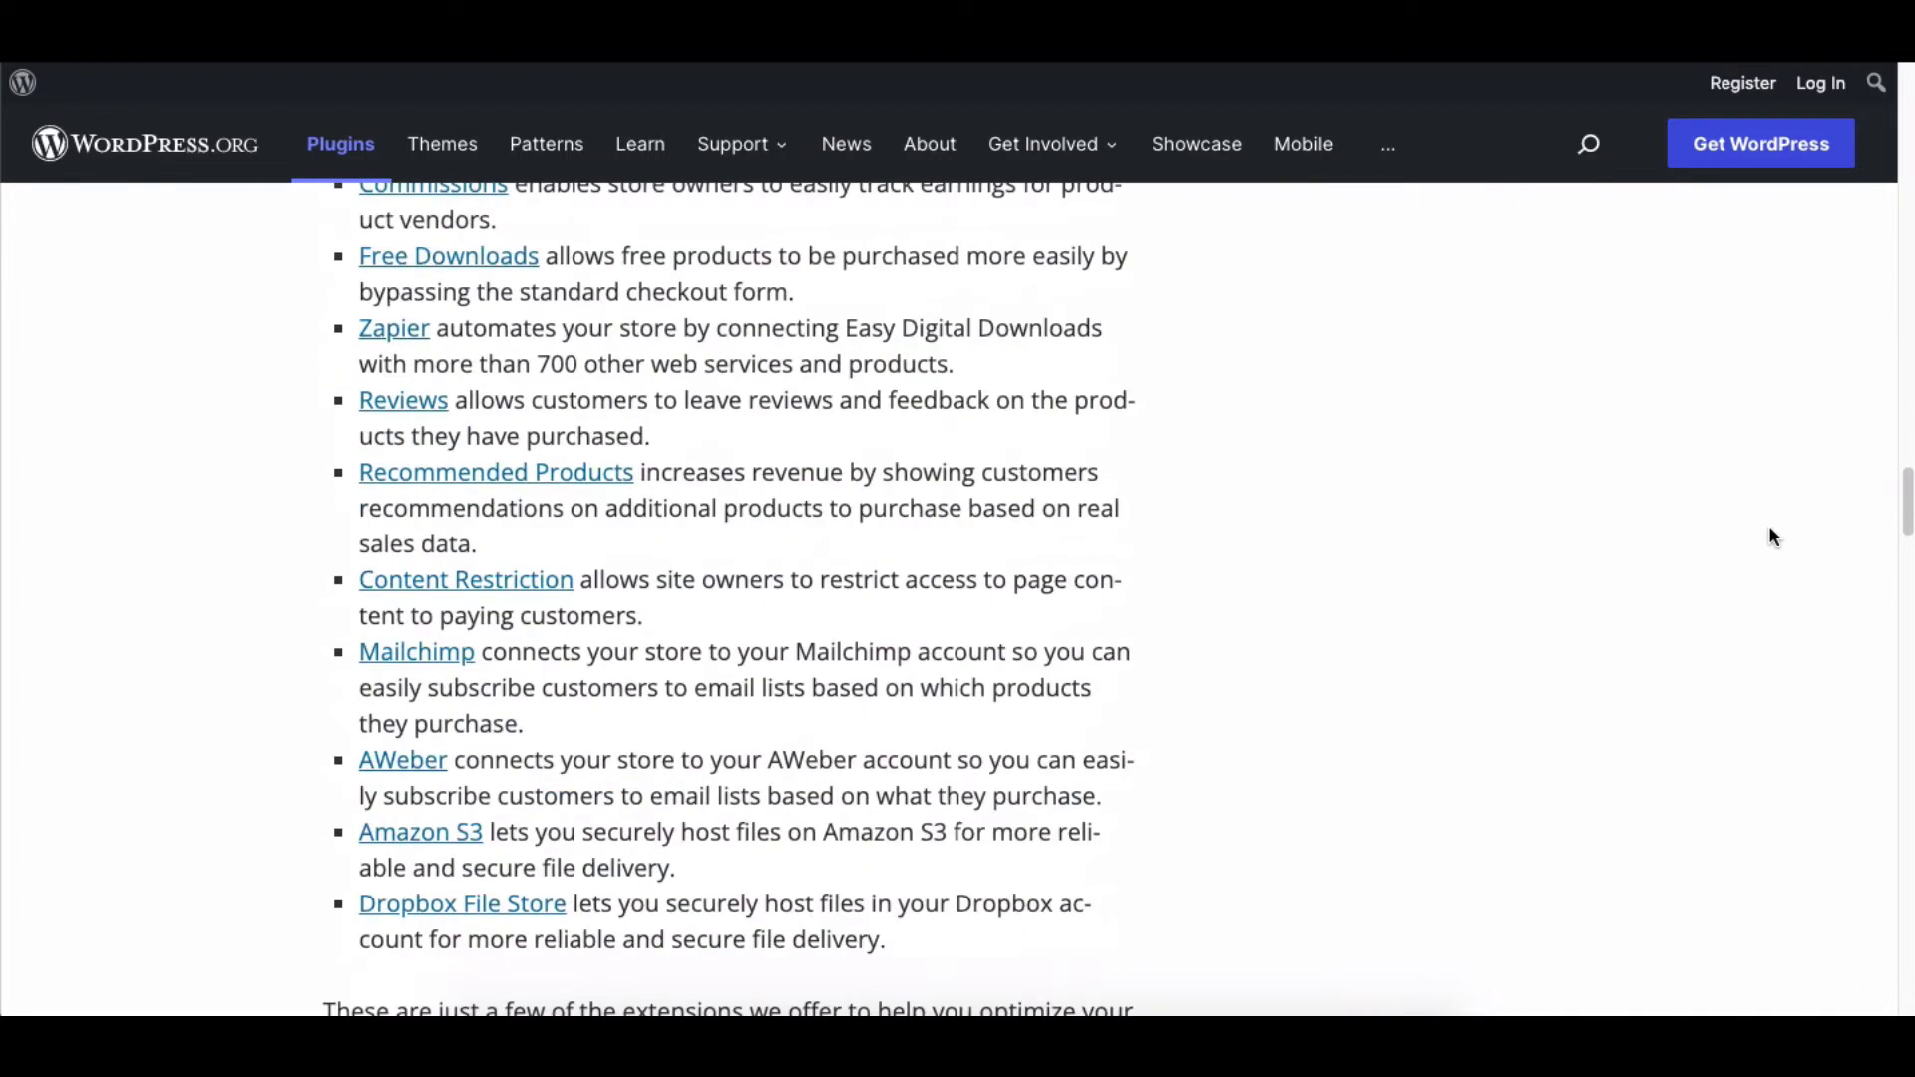
scroll(1772, 536, down, 20)
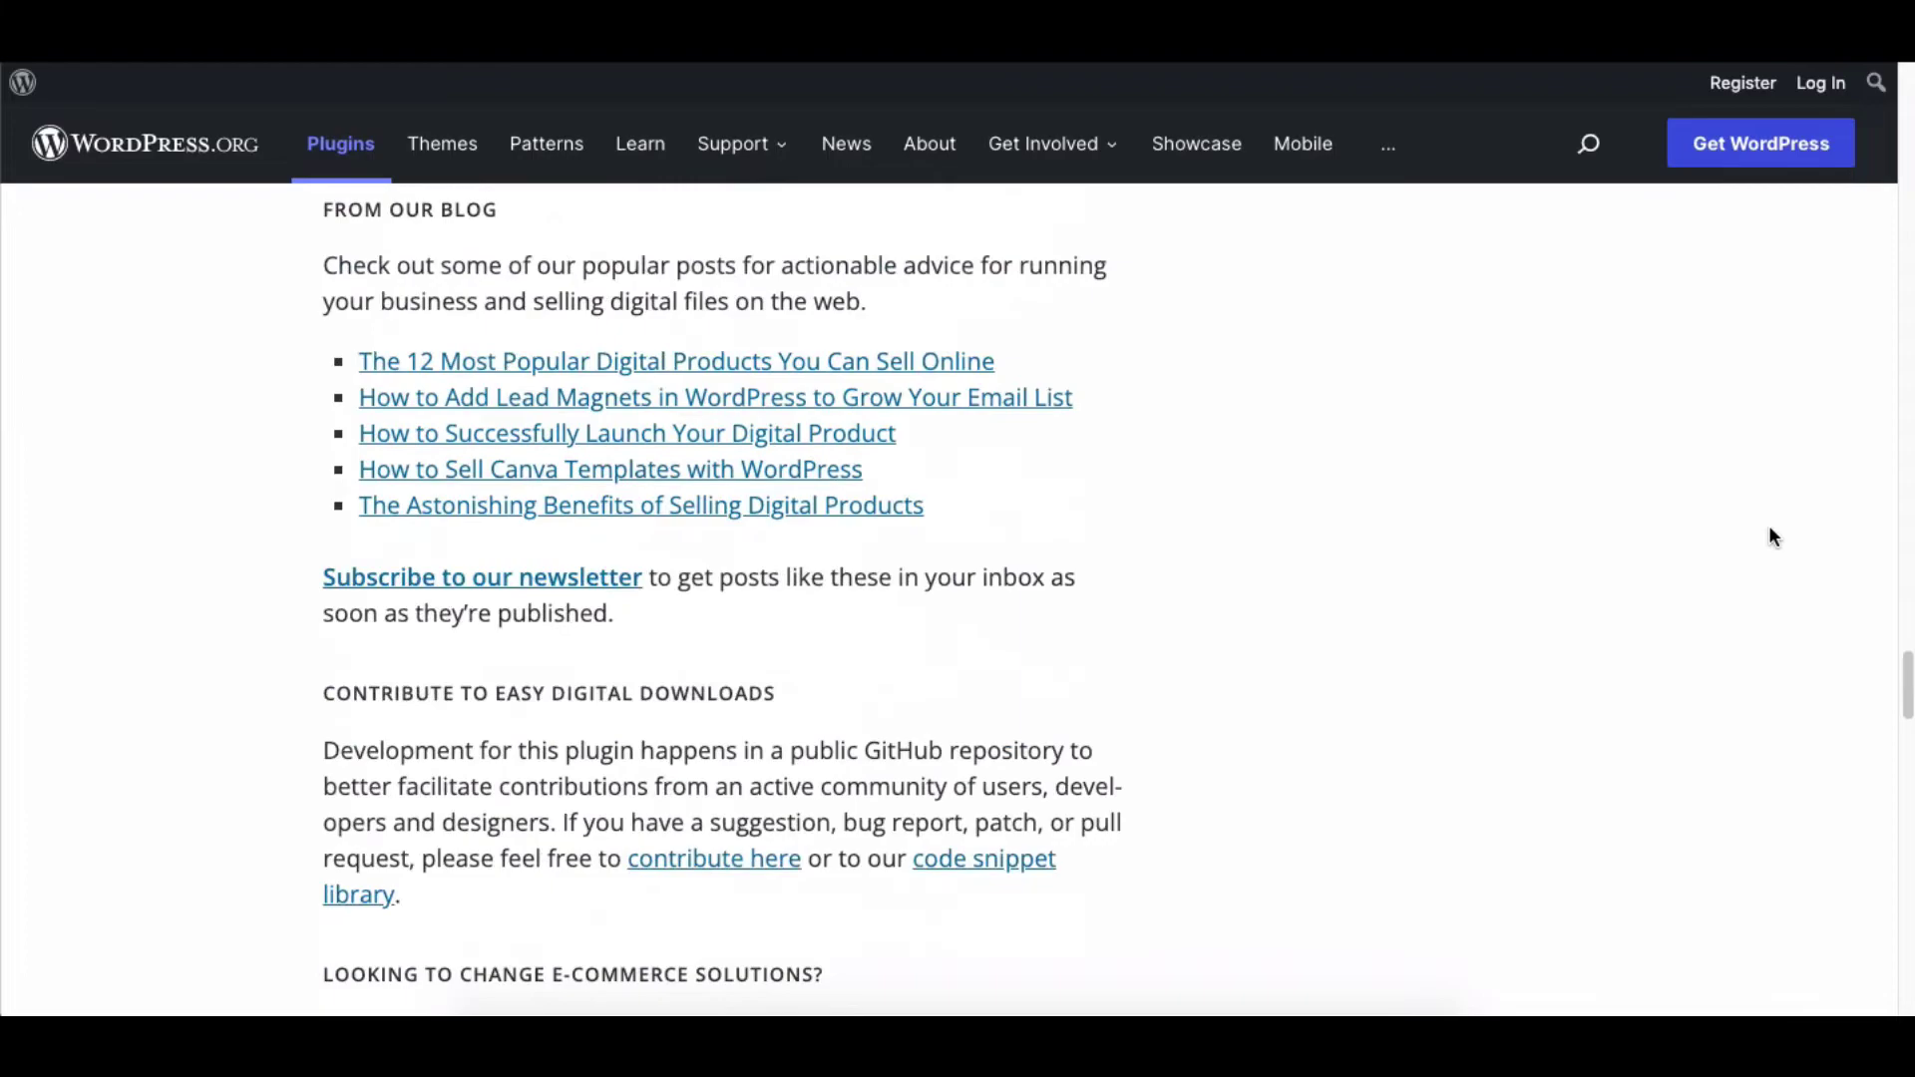
scroll(1769, 537, down, 8)
scroll(1769, 537, up, 20)
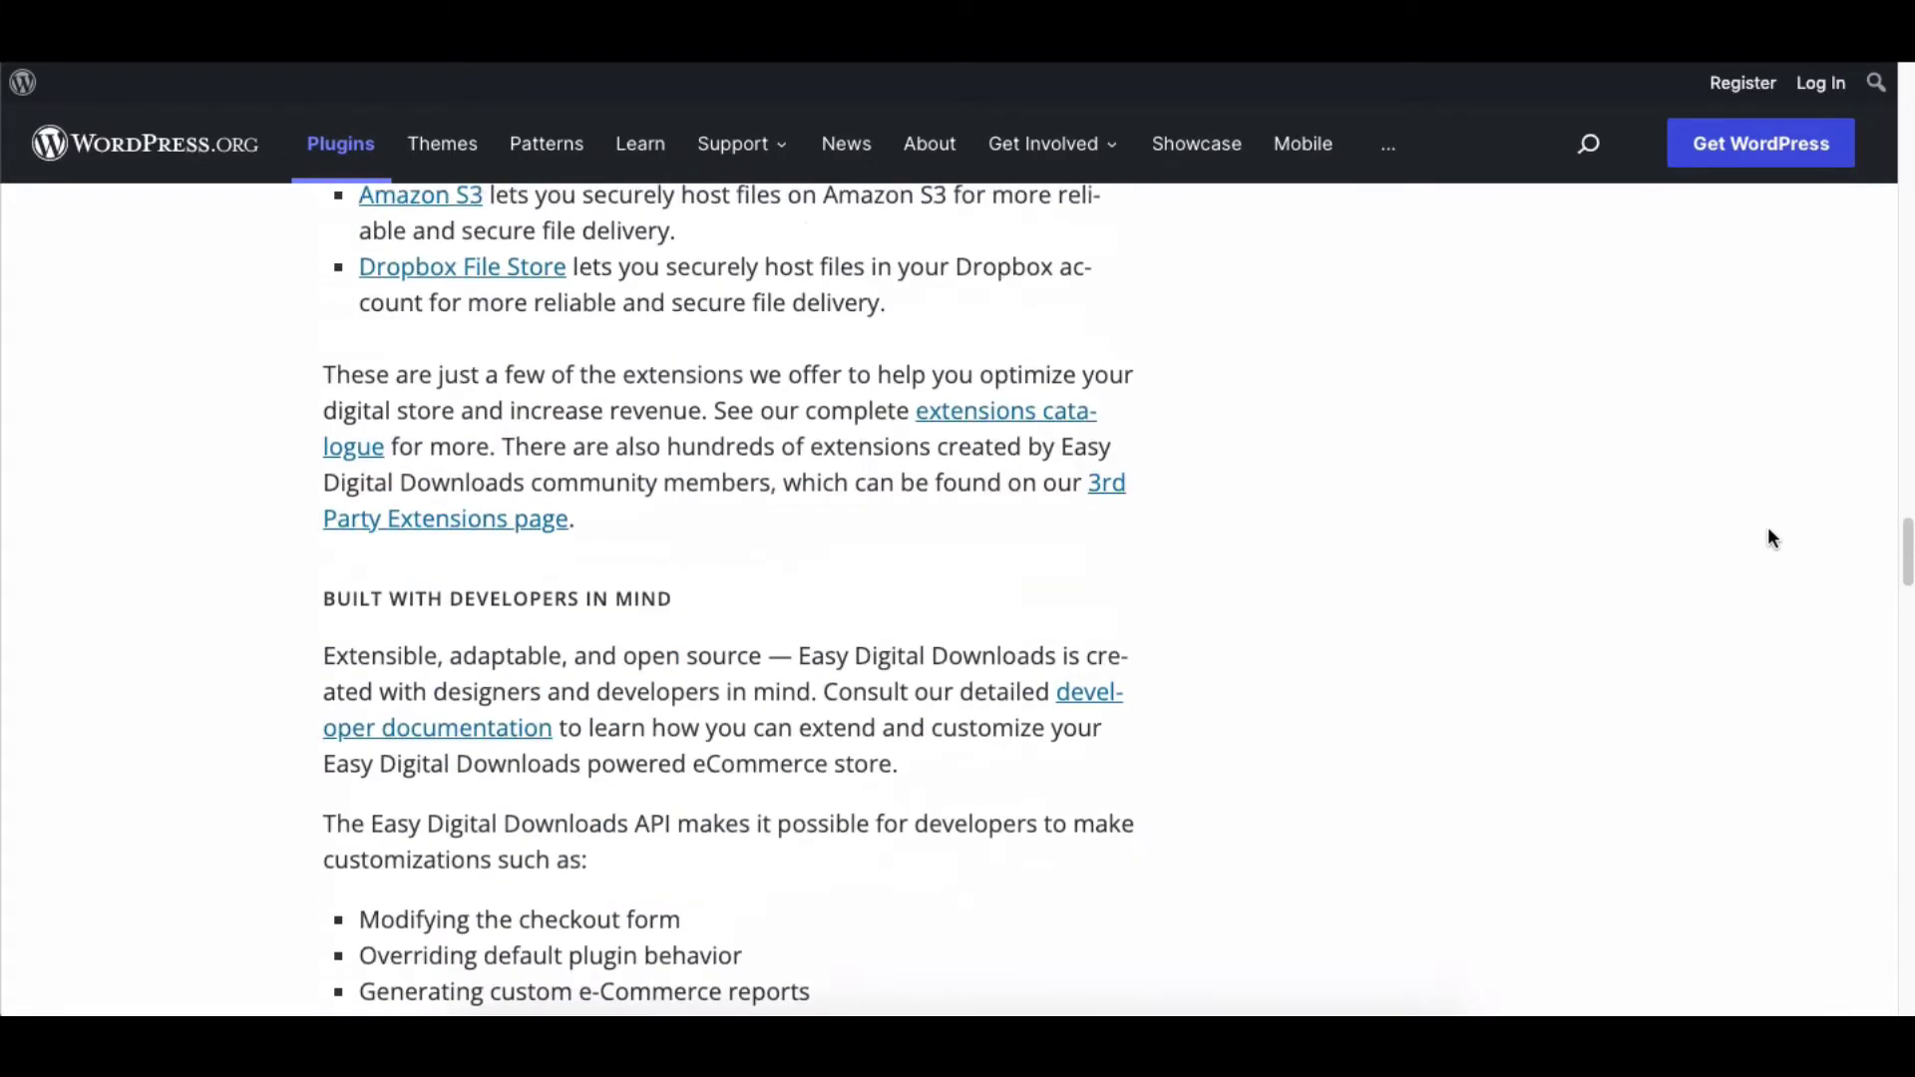
scroll(1772, 538, up, 20)
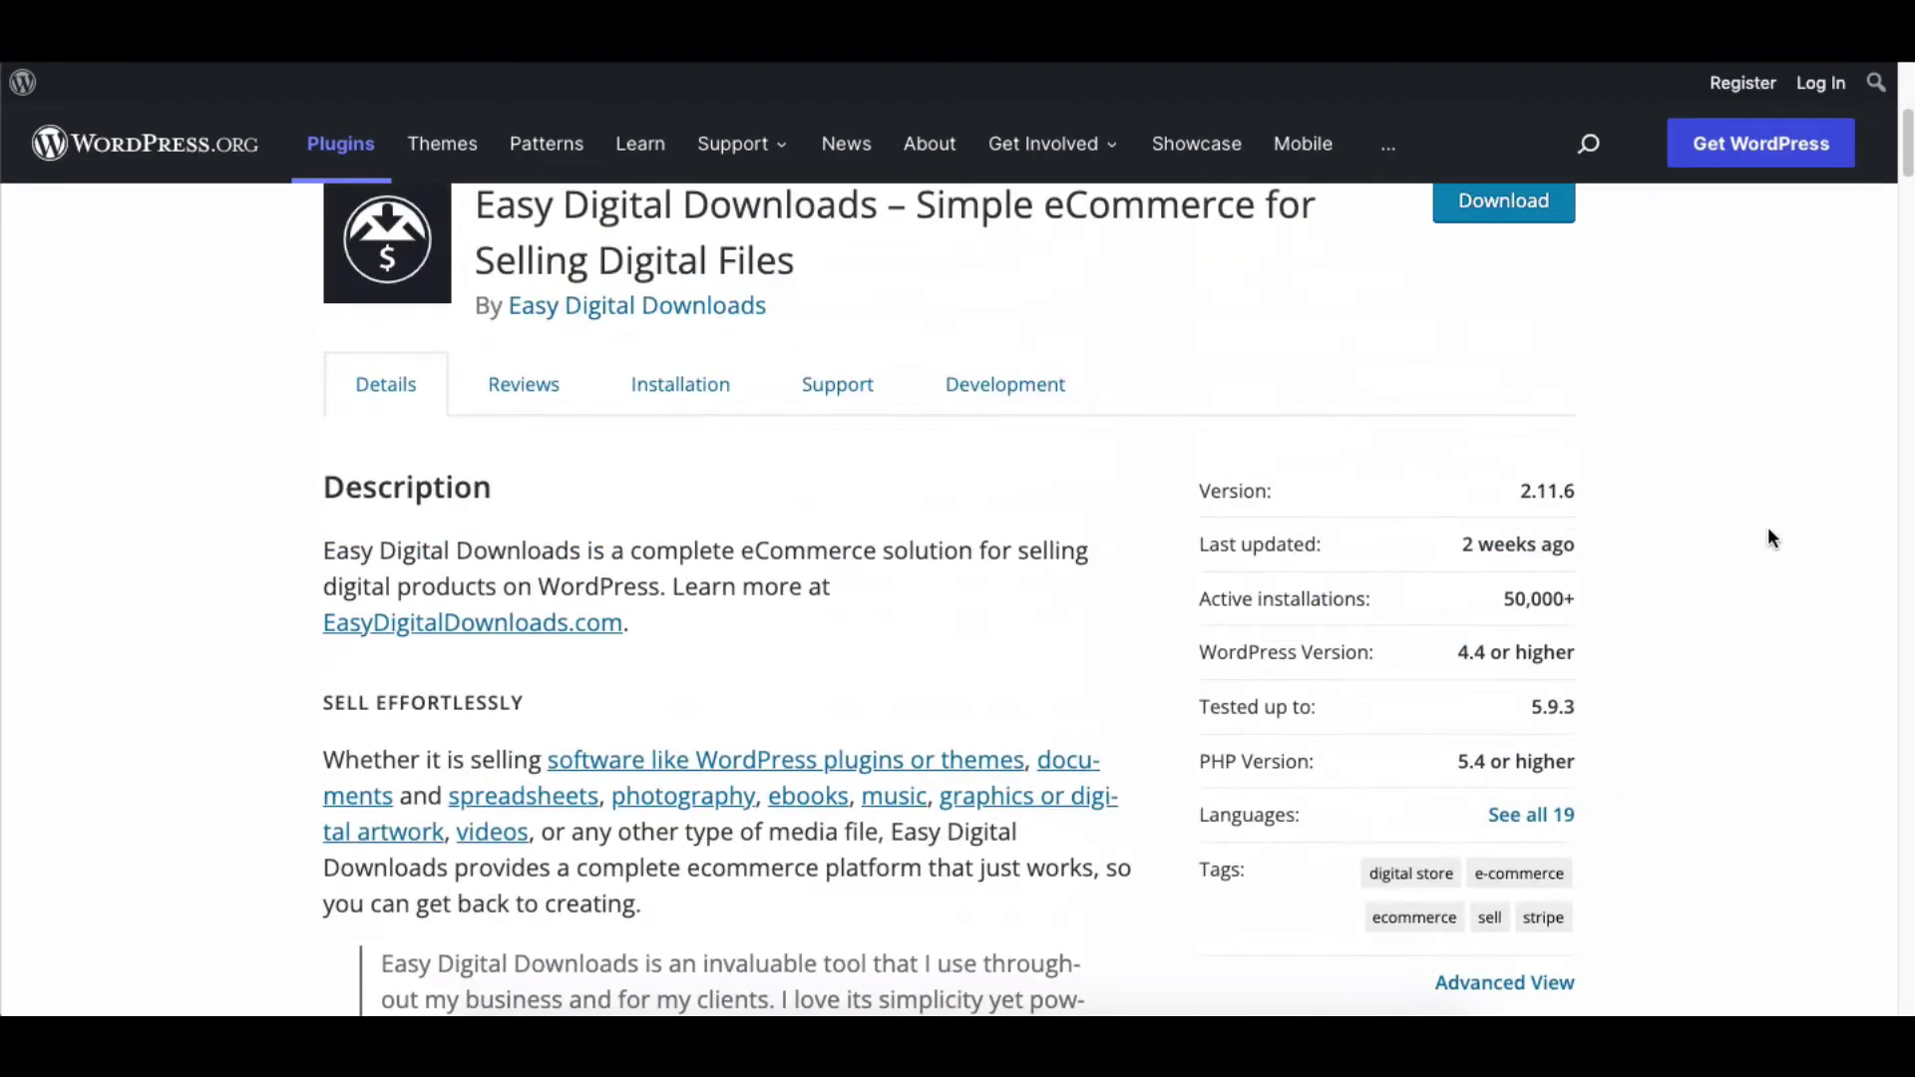
scroll(1771, 537, up, 3)
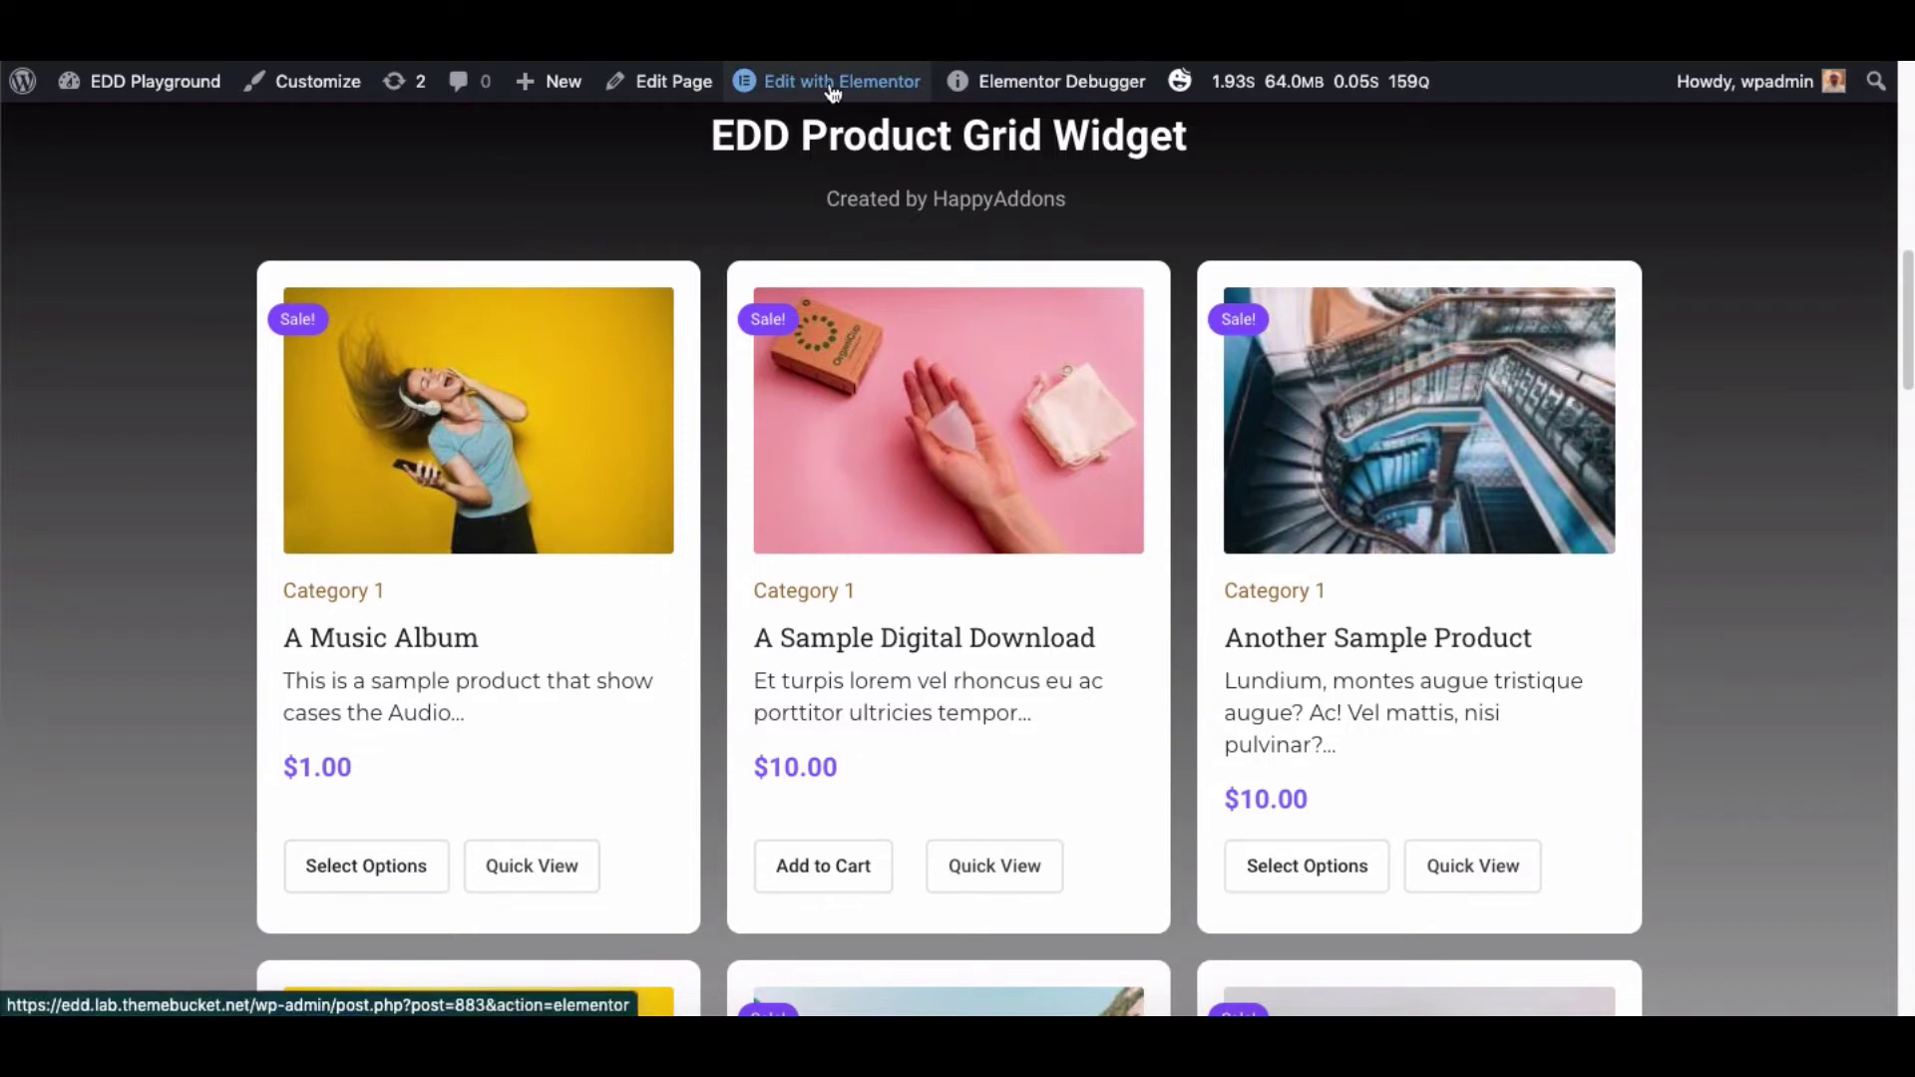
mouse_move(813, 87)
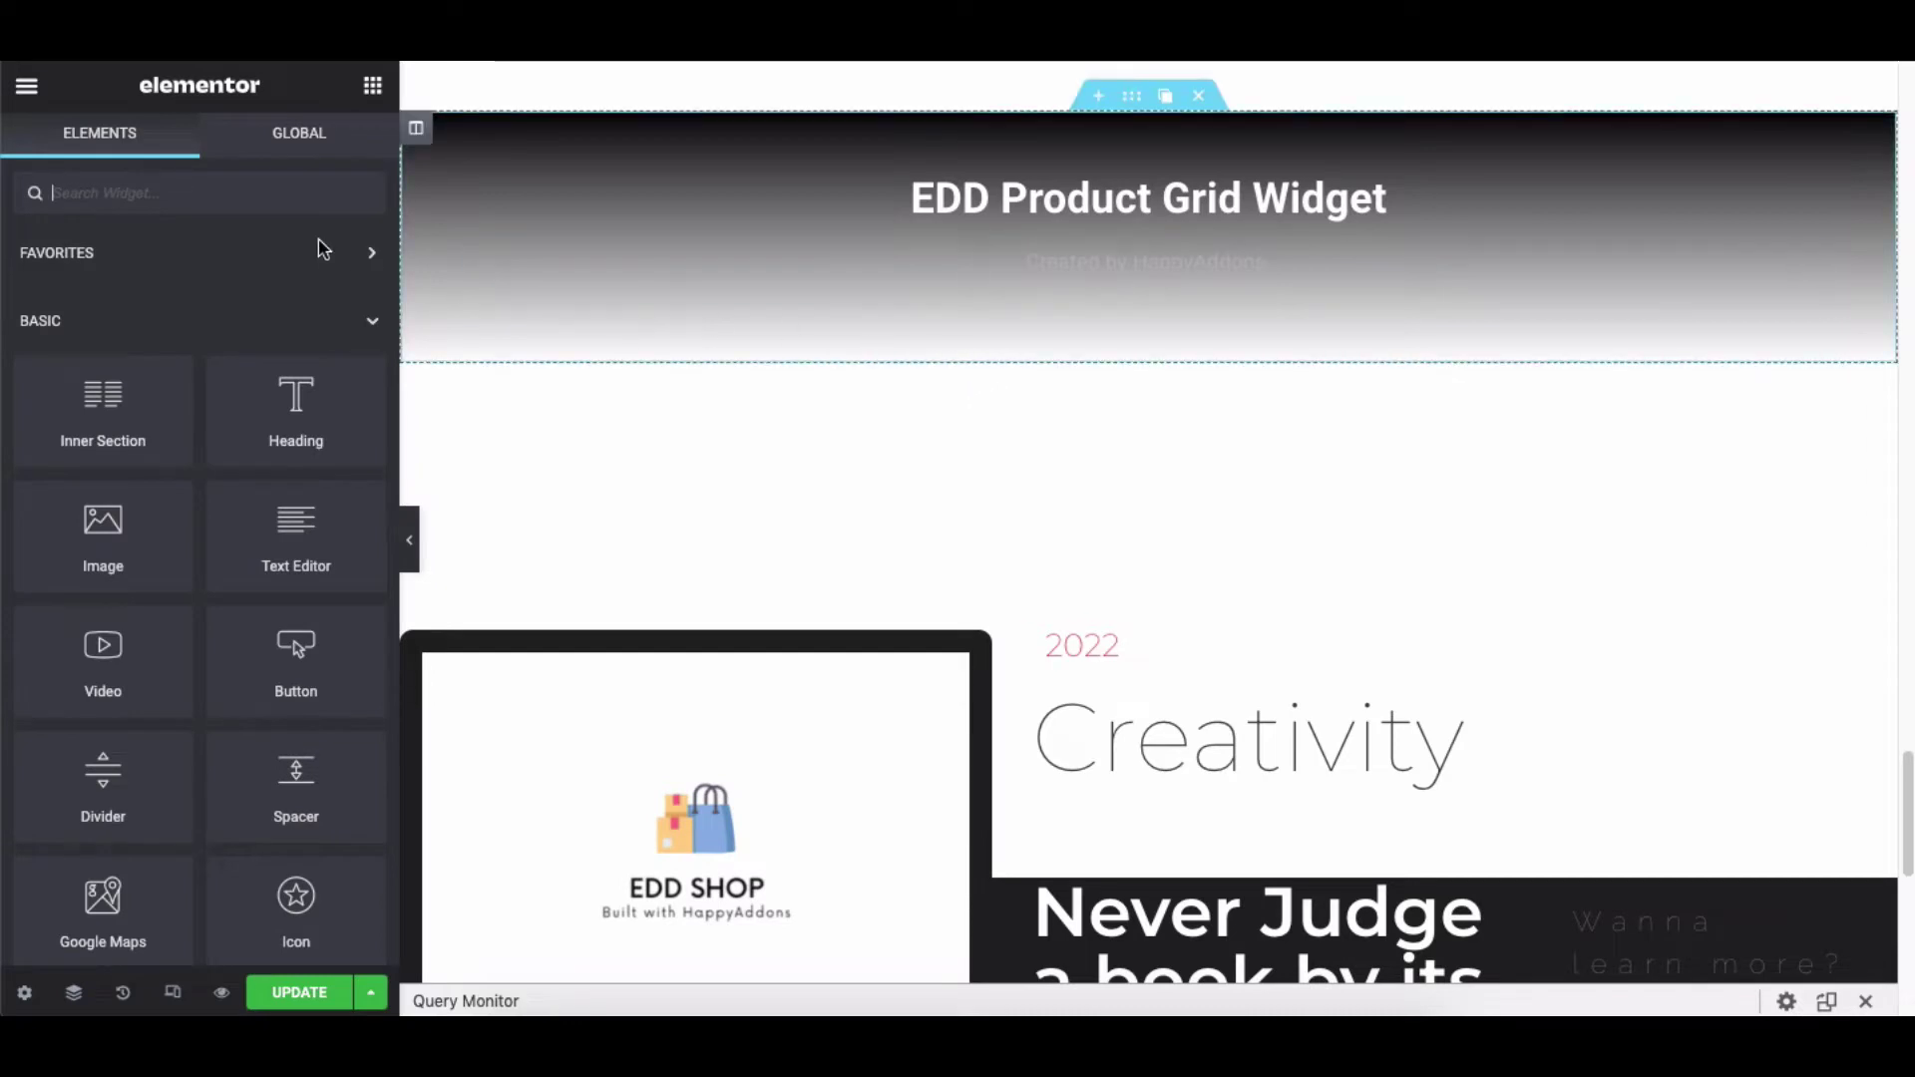
Search Elements for 'EDD' and place the EDD Product Grid under the page heading
text(EDD)
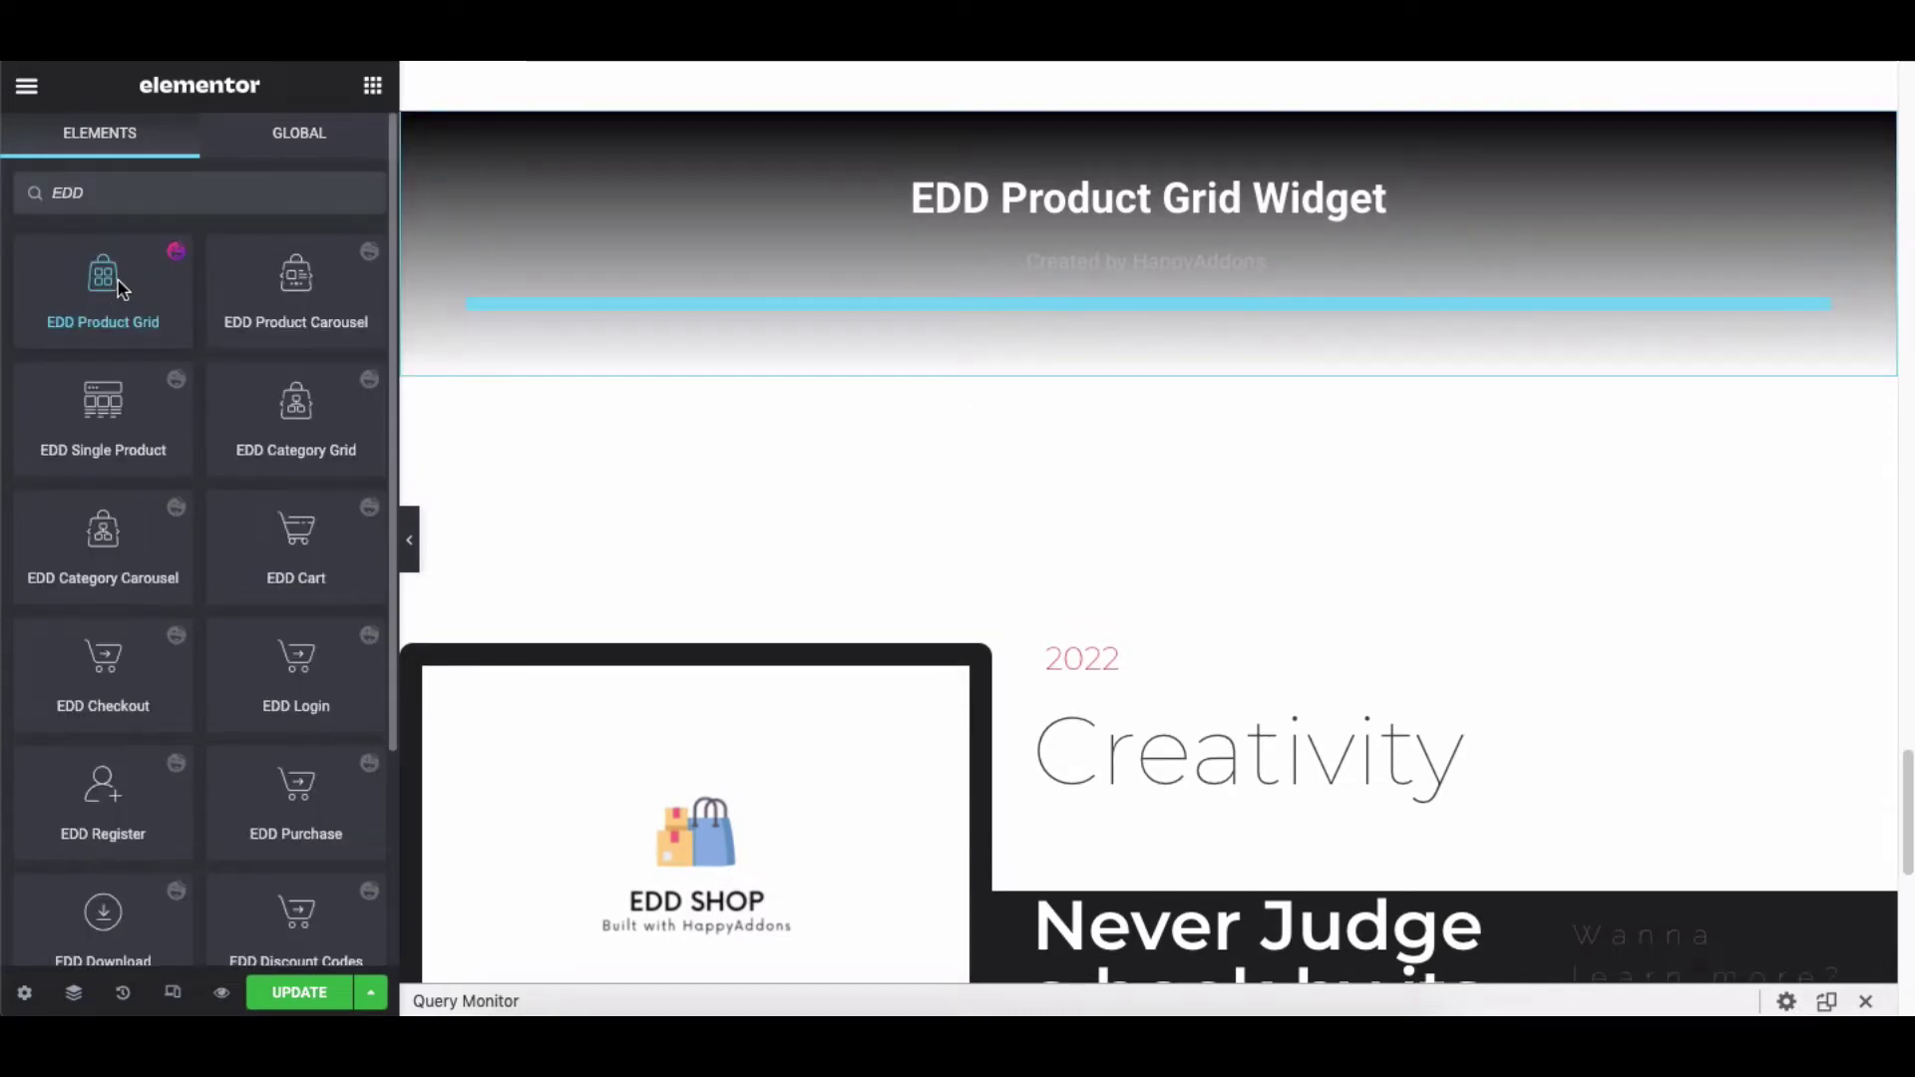
drag(122, 288, 1120, 318)
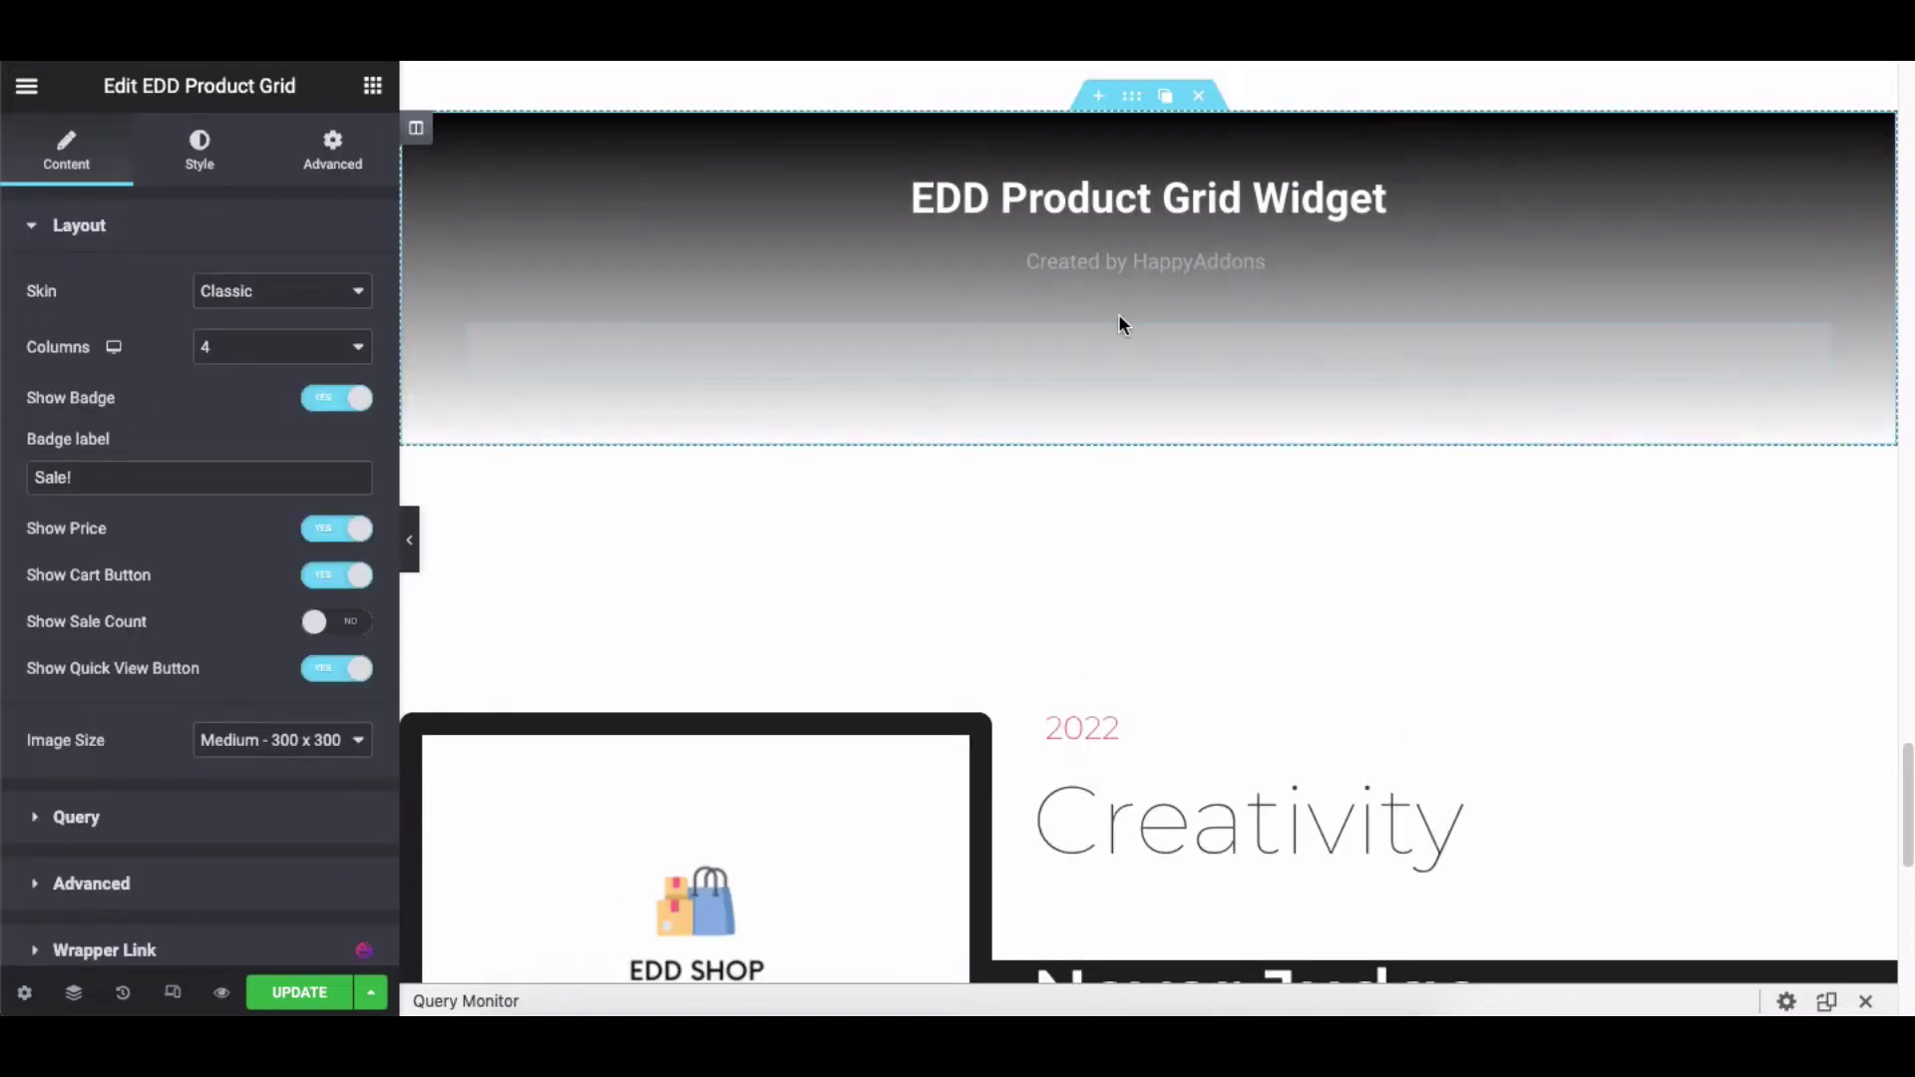
scroll(1117, 320, down, 7)
scroll(1076, 666, up, 8)
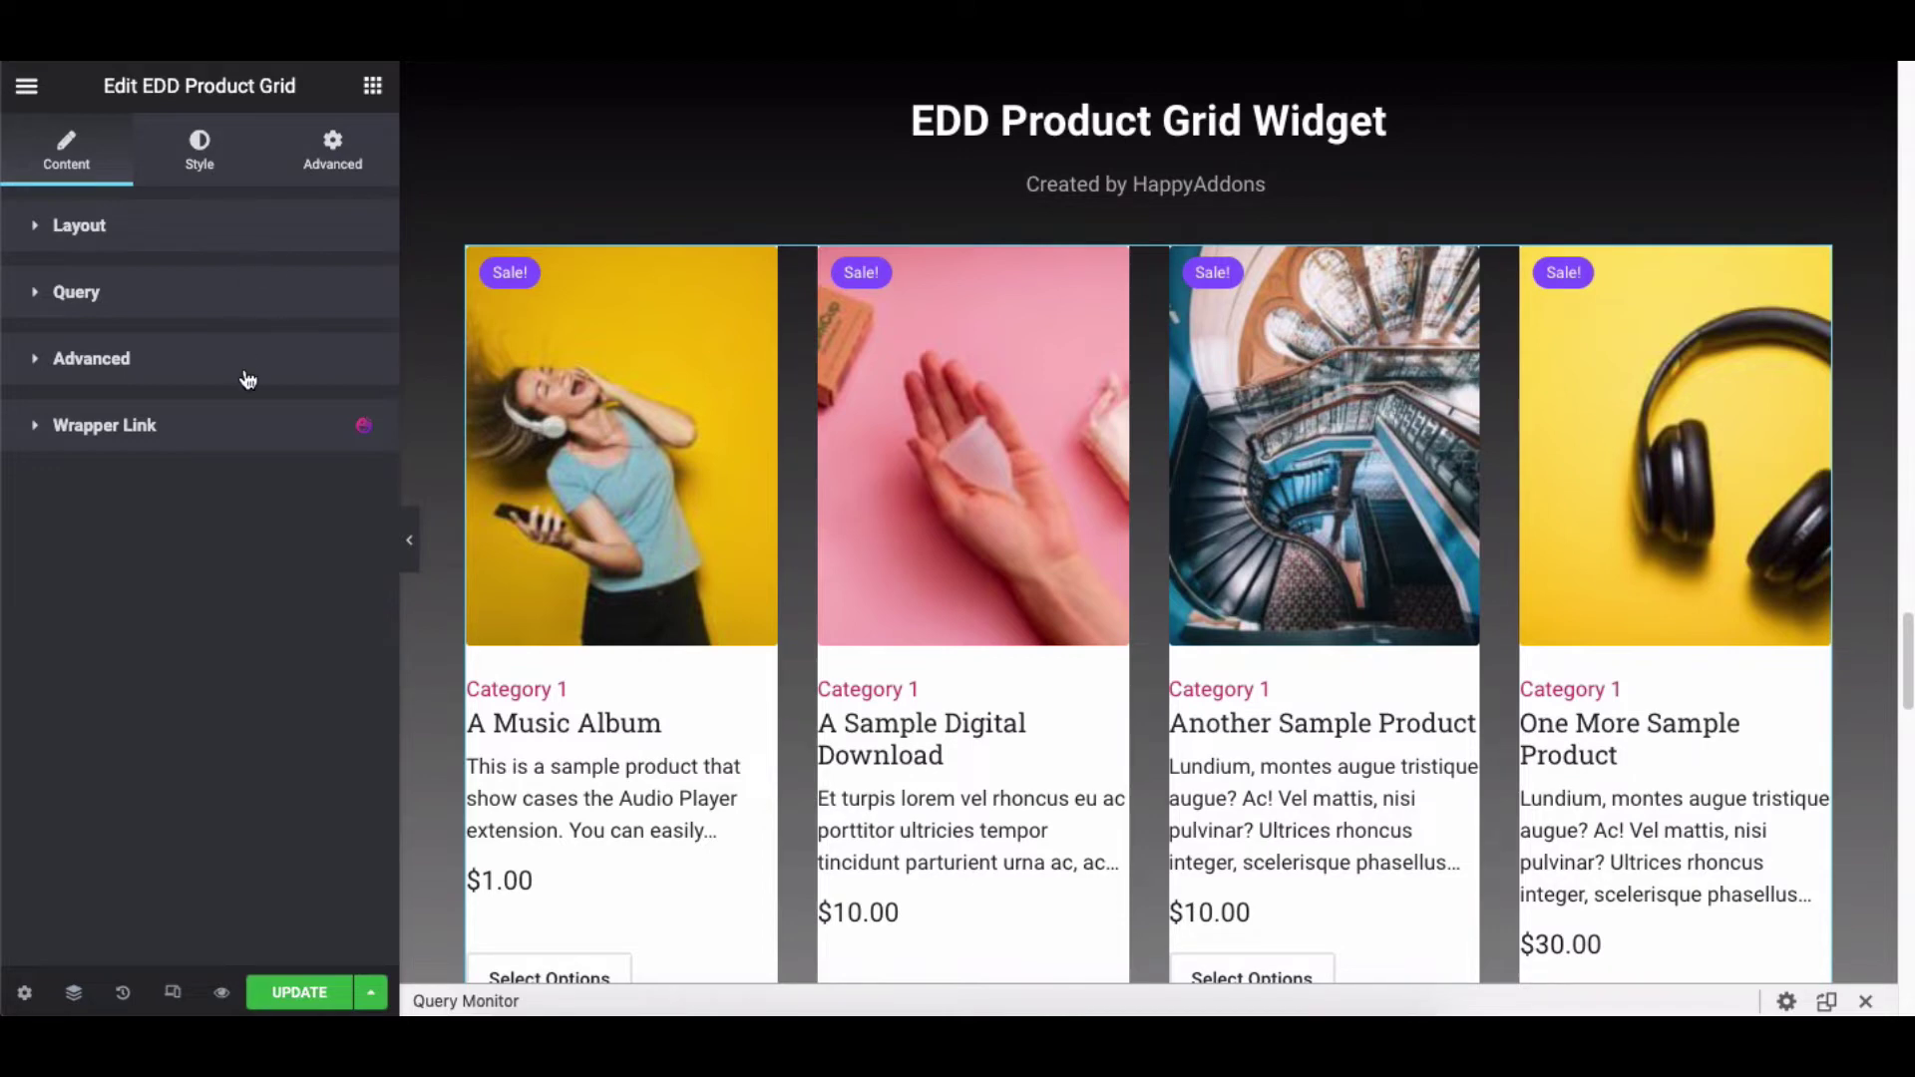
Set the grid layout to the Classic skin with 3 columns
click(251, 238)
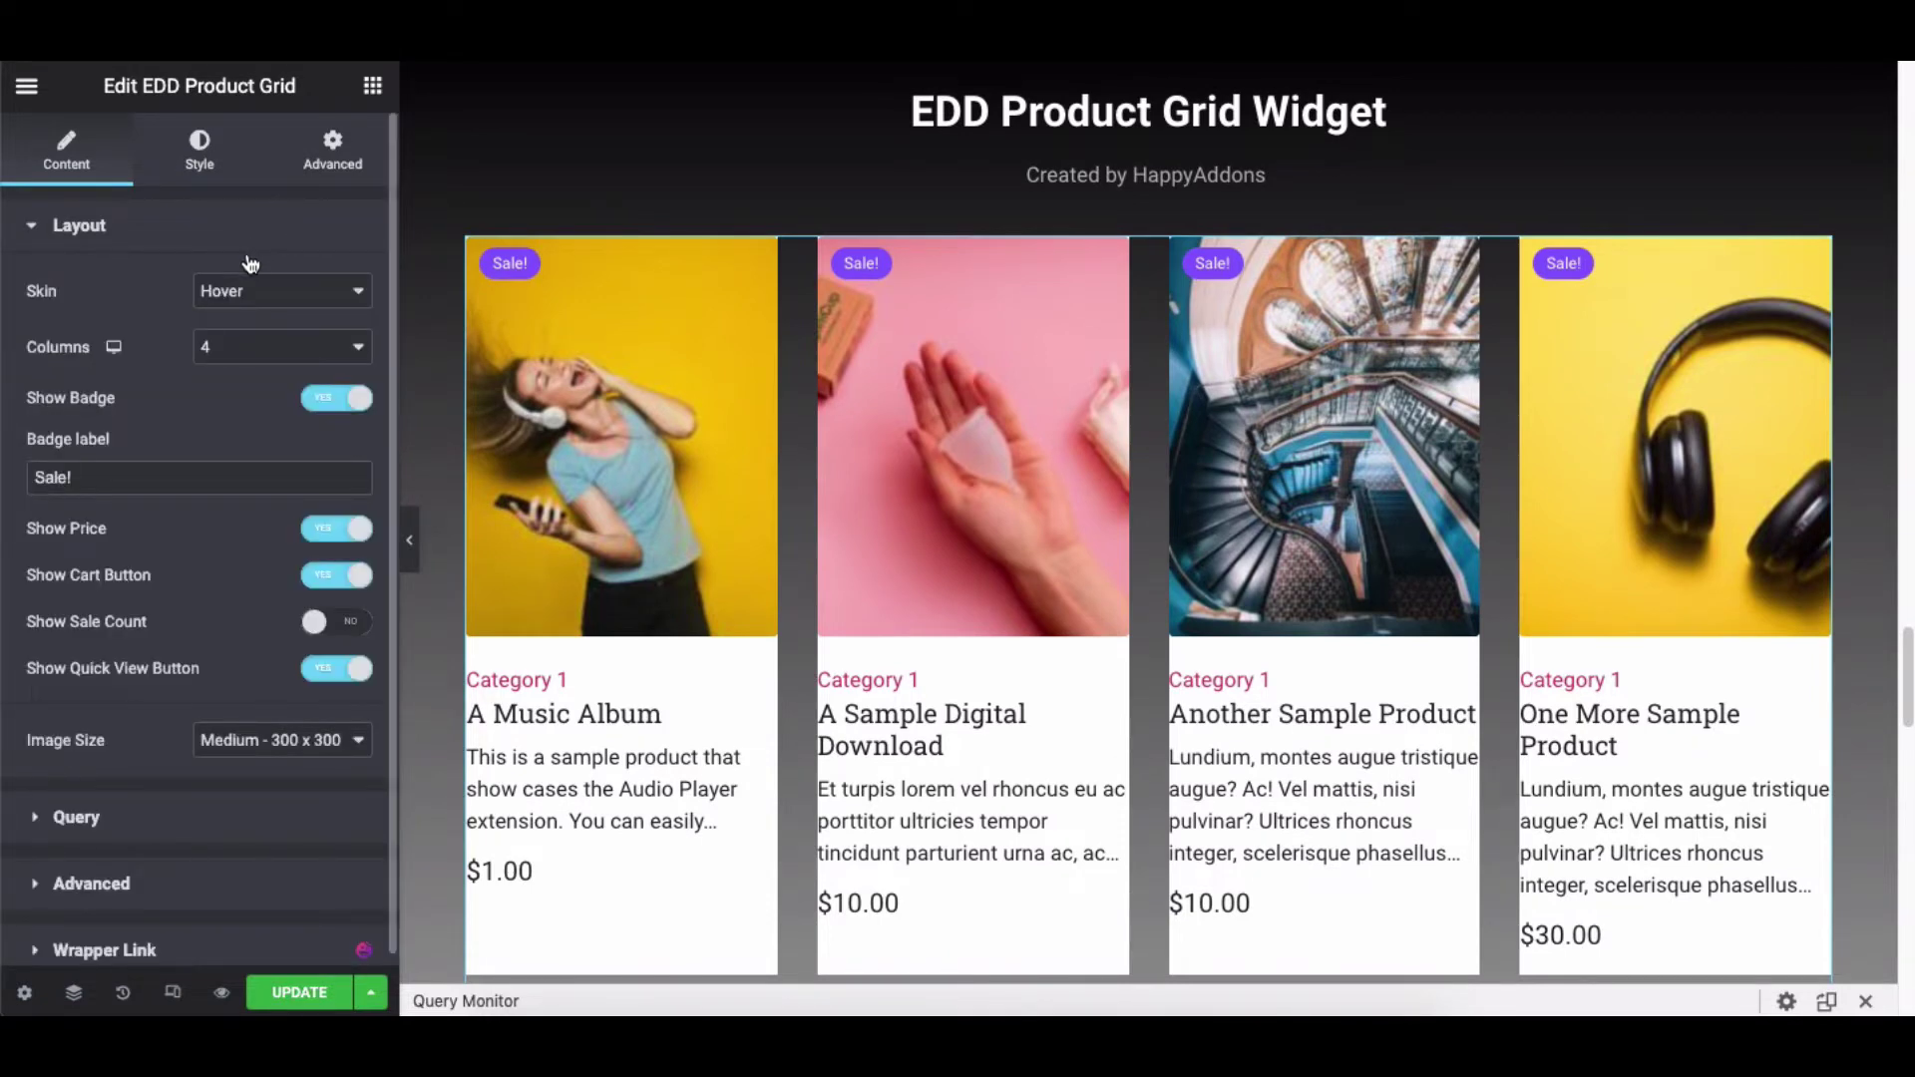
click(250, 291)
click(245, 270)
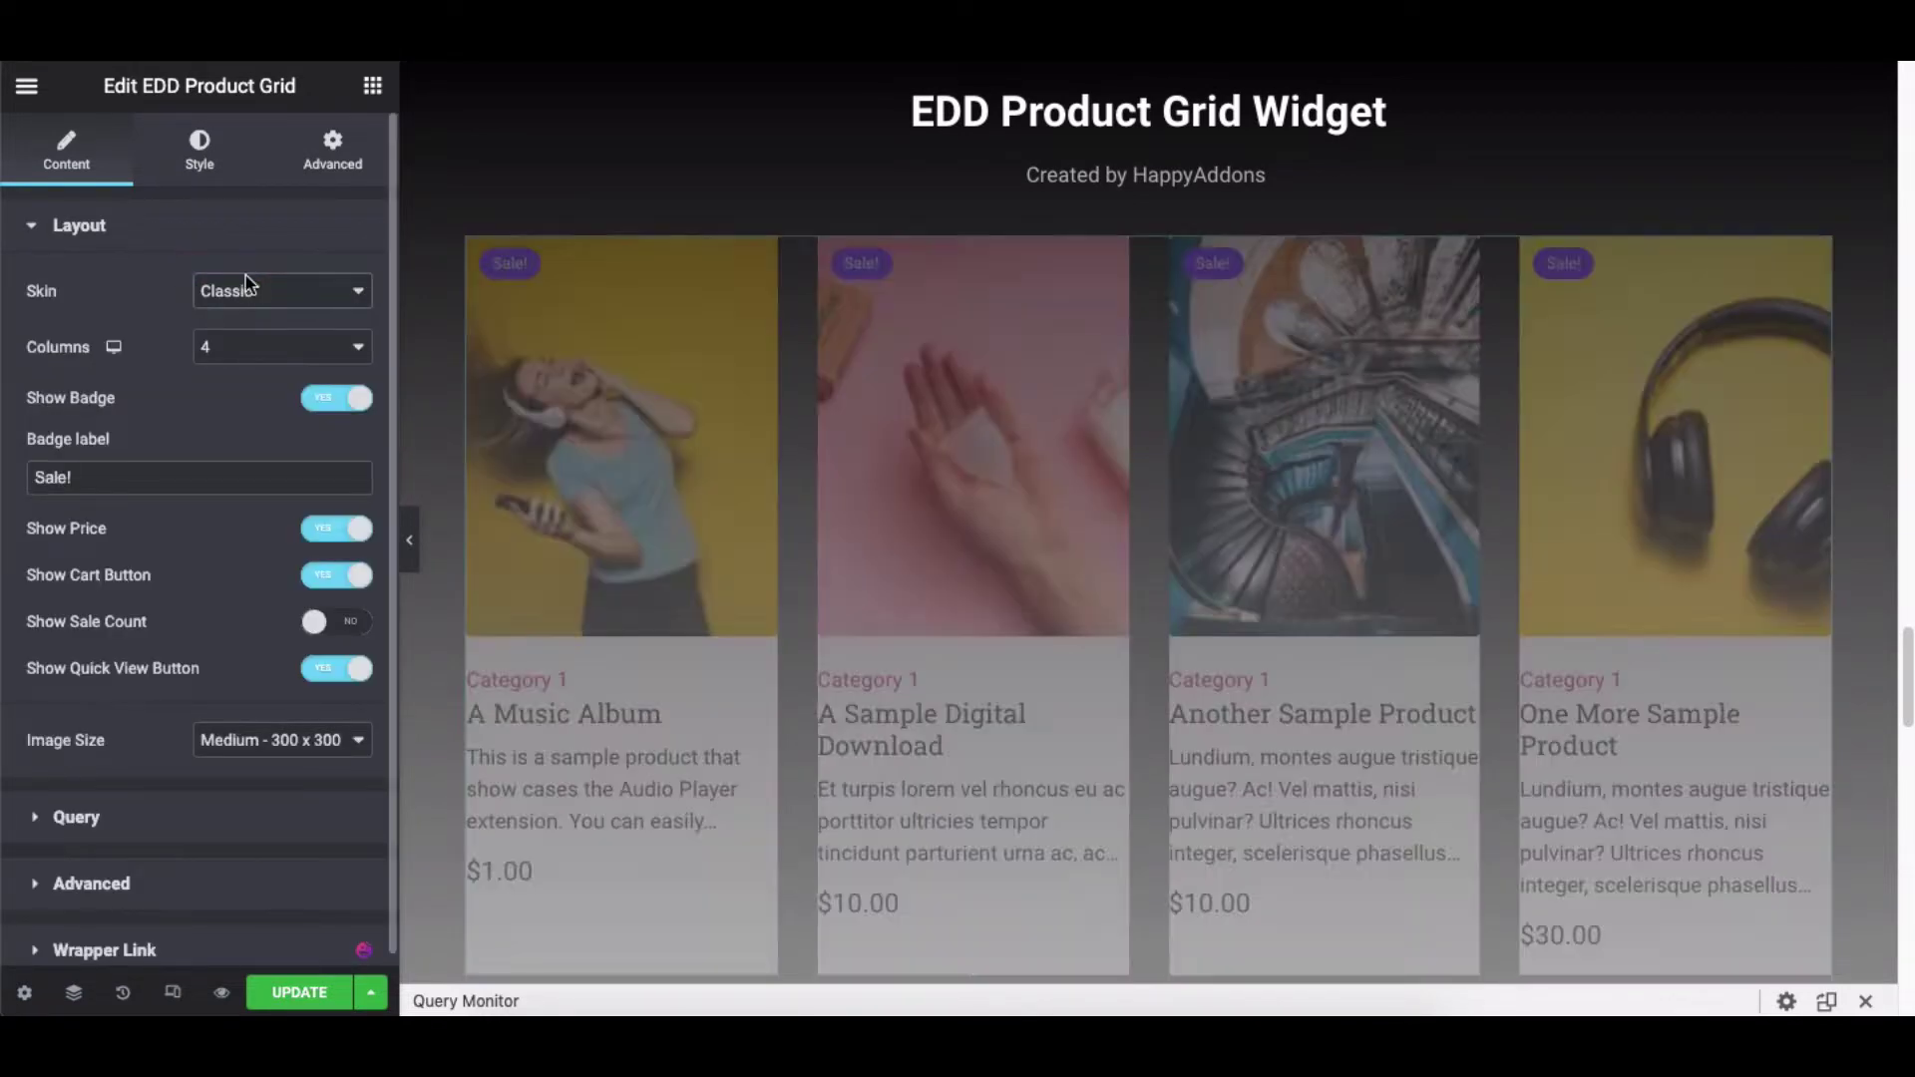
click(262, 298)
click(258, 312)
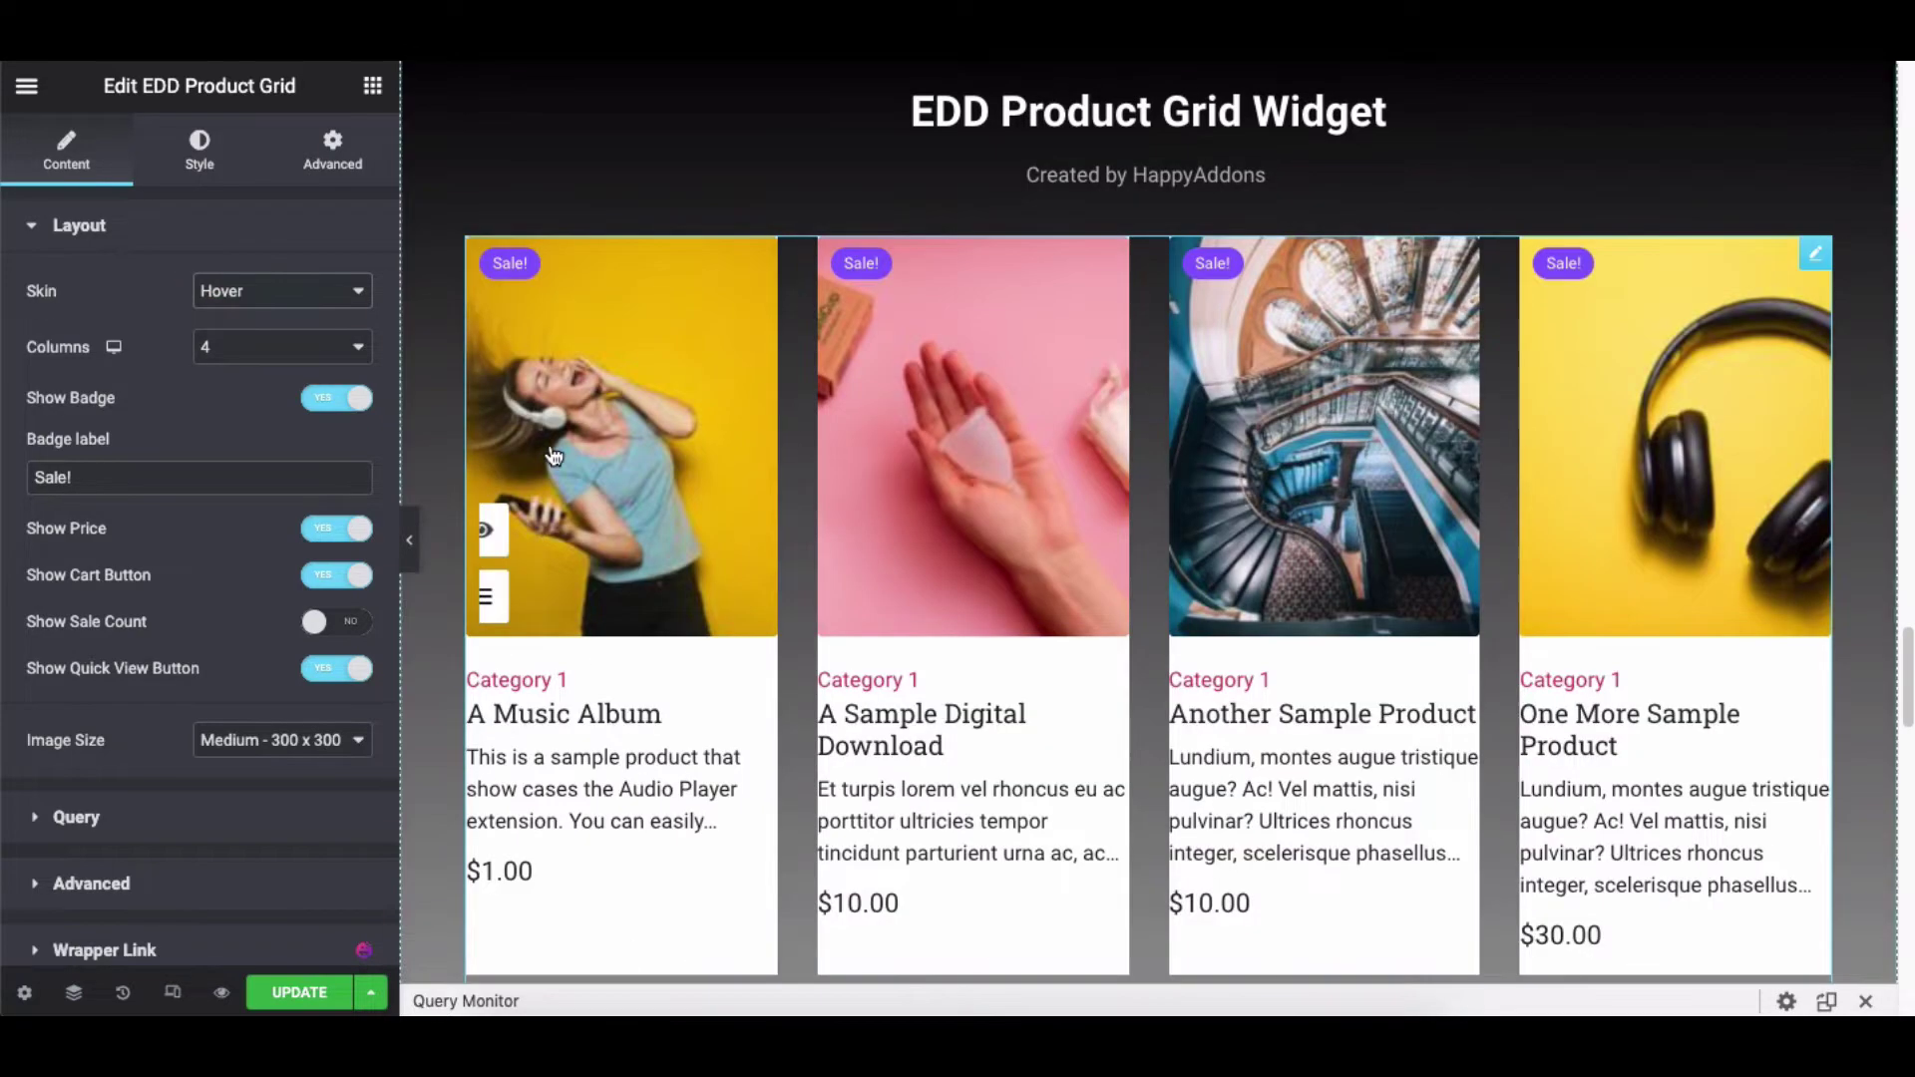
click(256, 348)
click(257, 366)
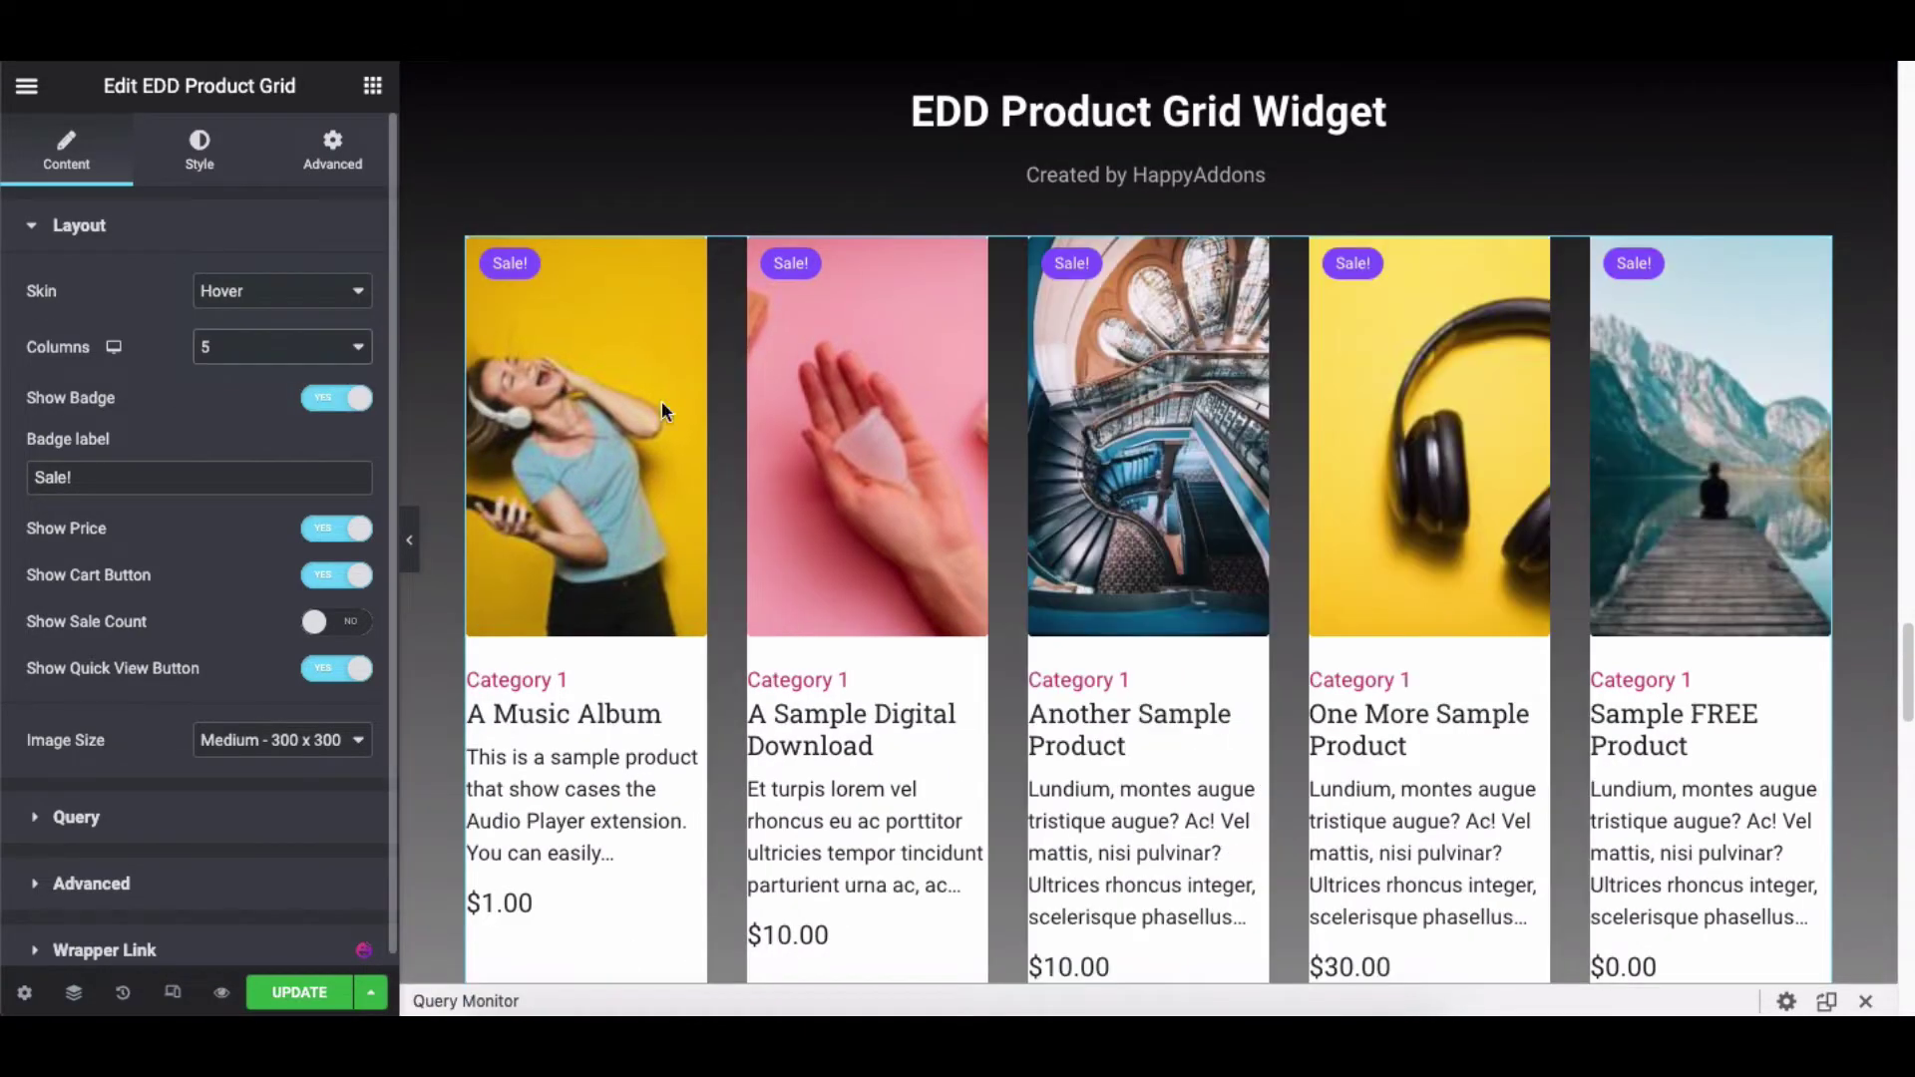
click(261, 347)
click(261, 306)
click(253, 291)
click(245, 270)
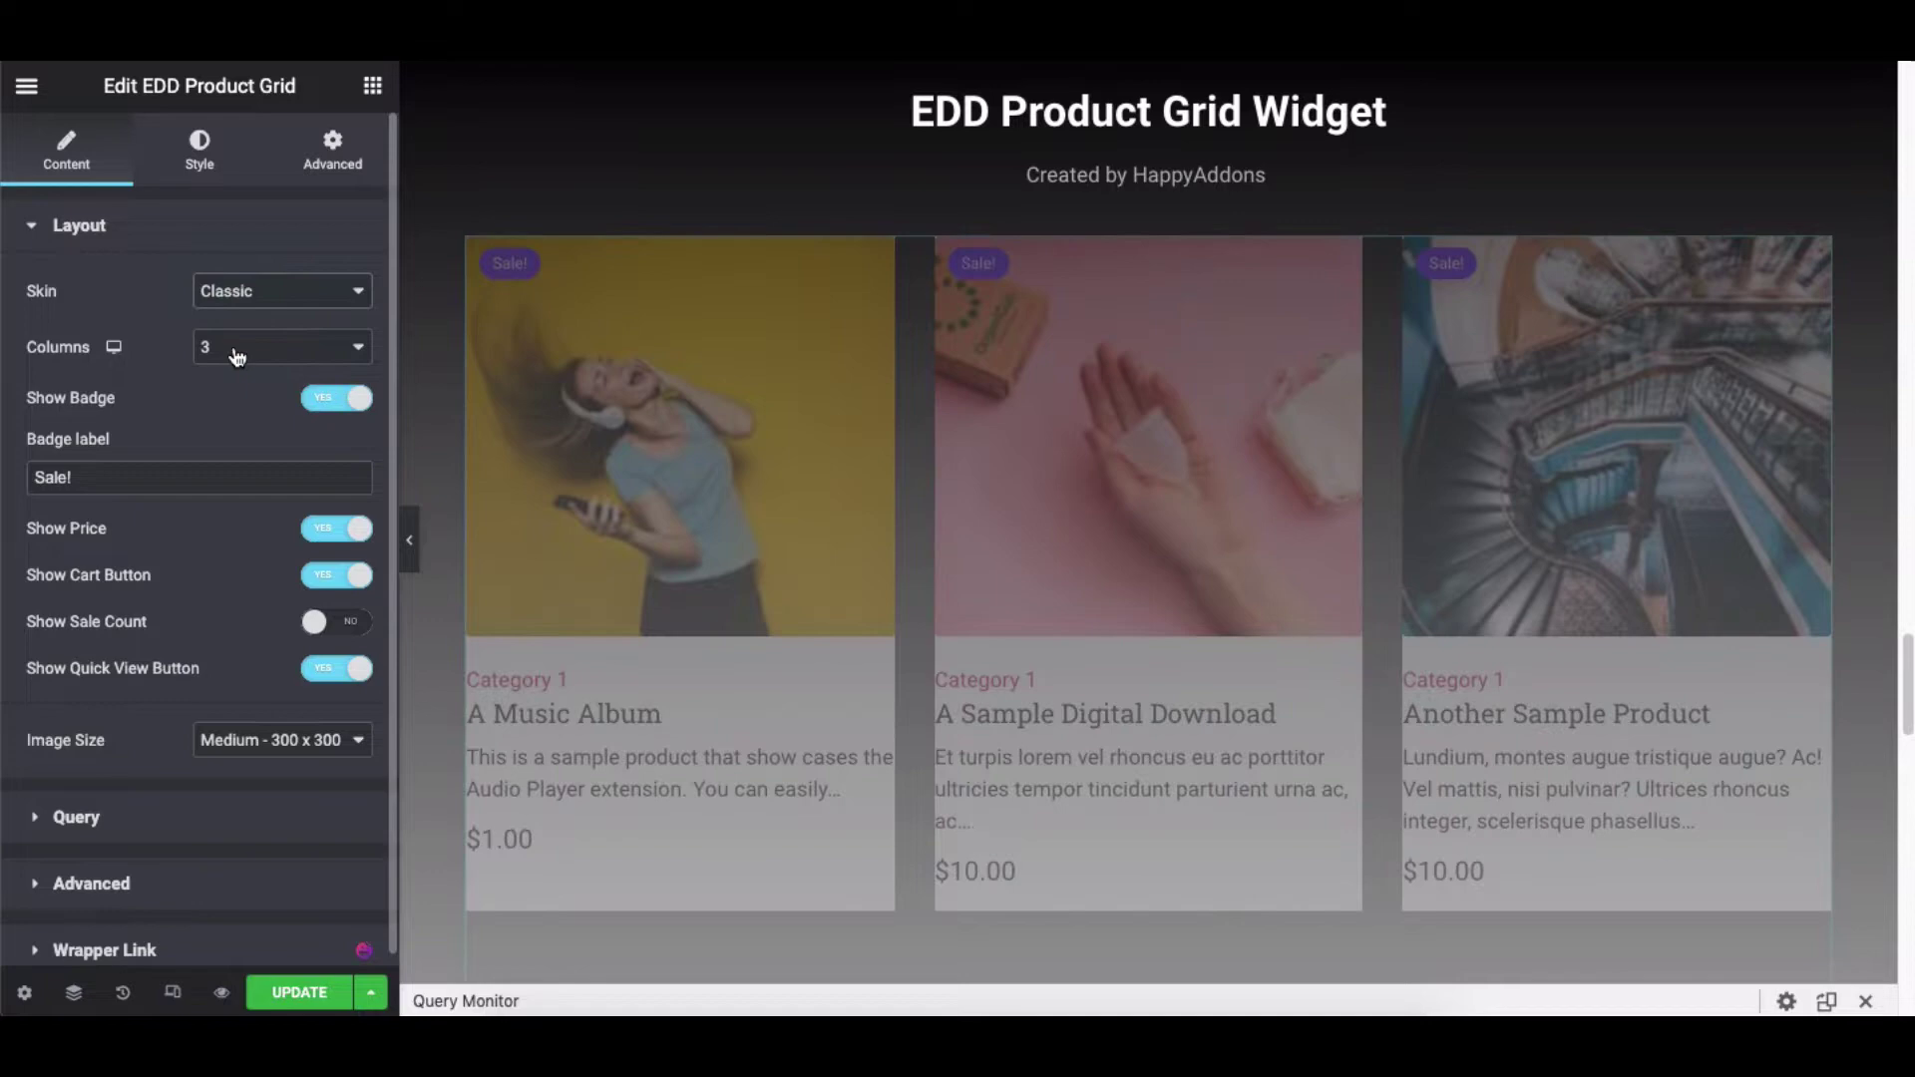
Keep the sale badges shown and relabel them 'Exclusive!'
click(334, 401)
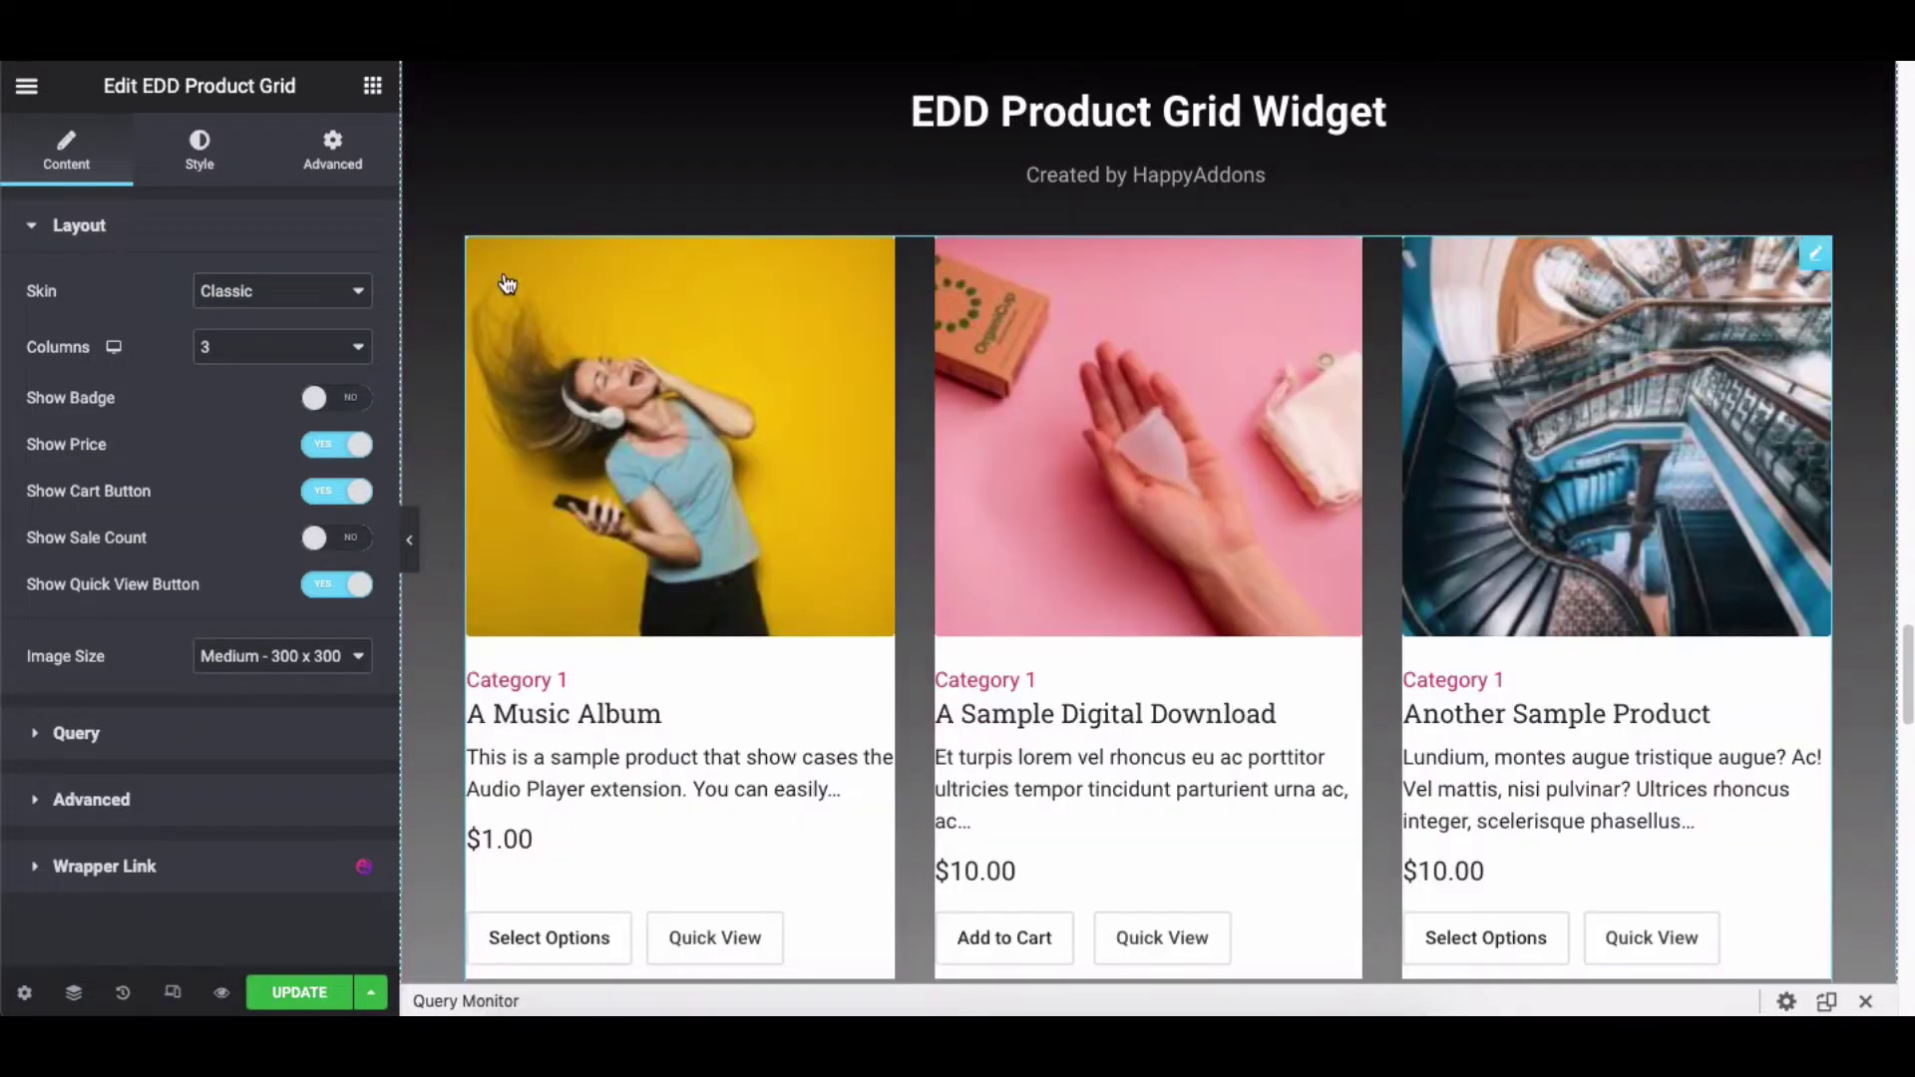
key(ctrl+z)
click(105, 476)
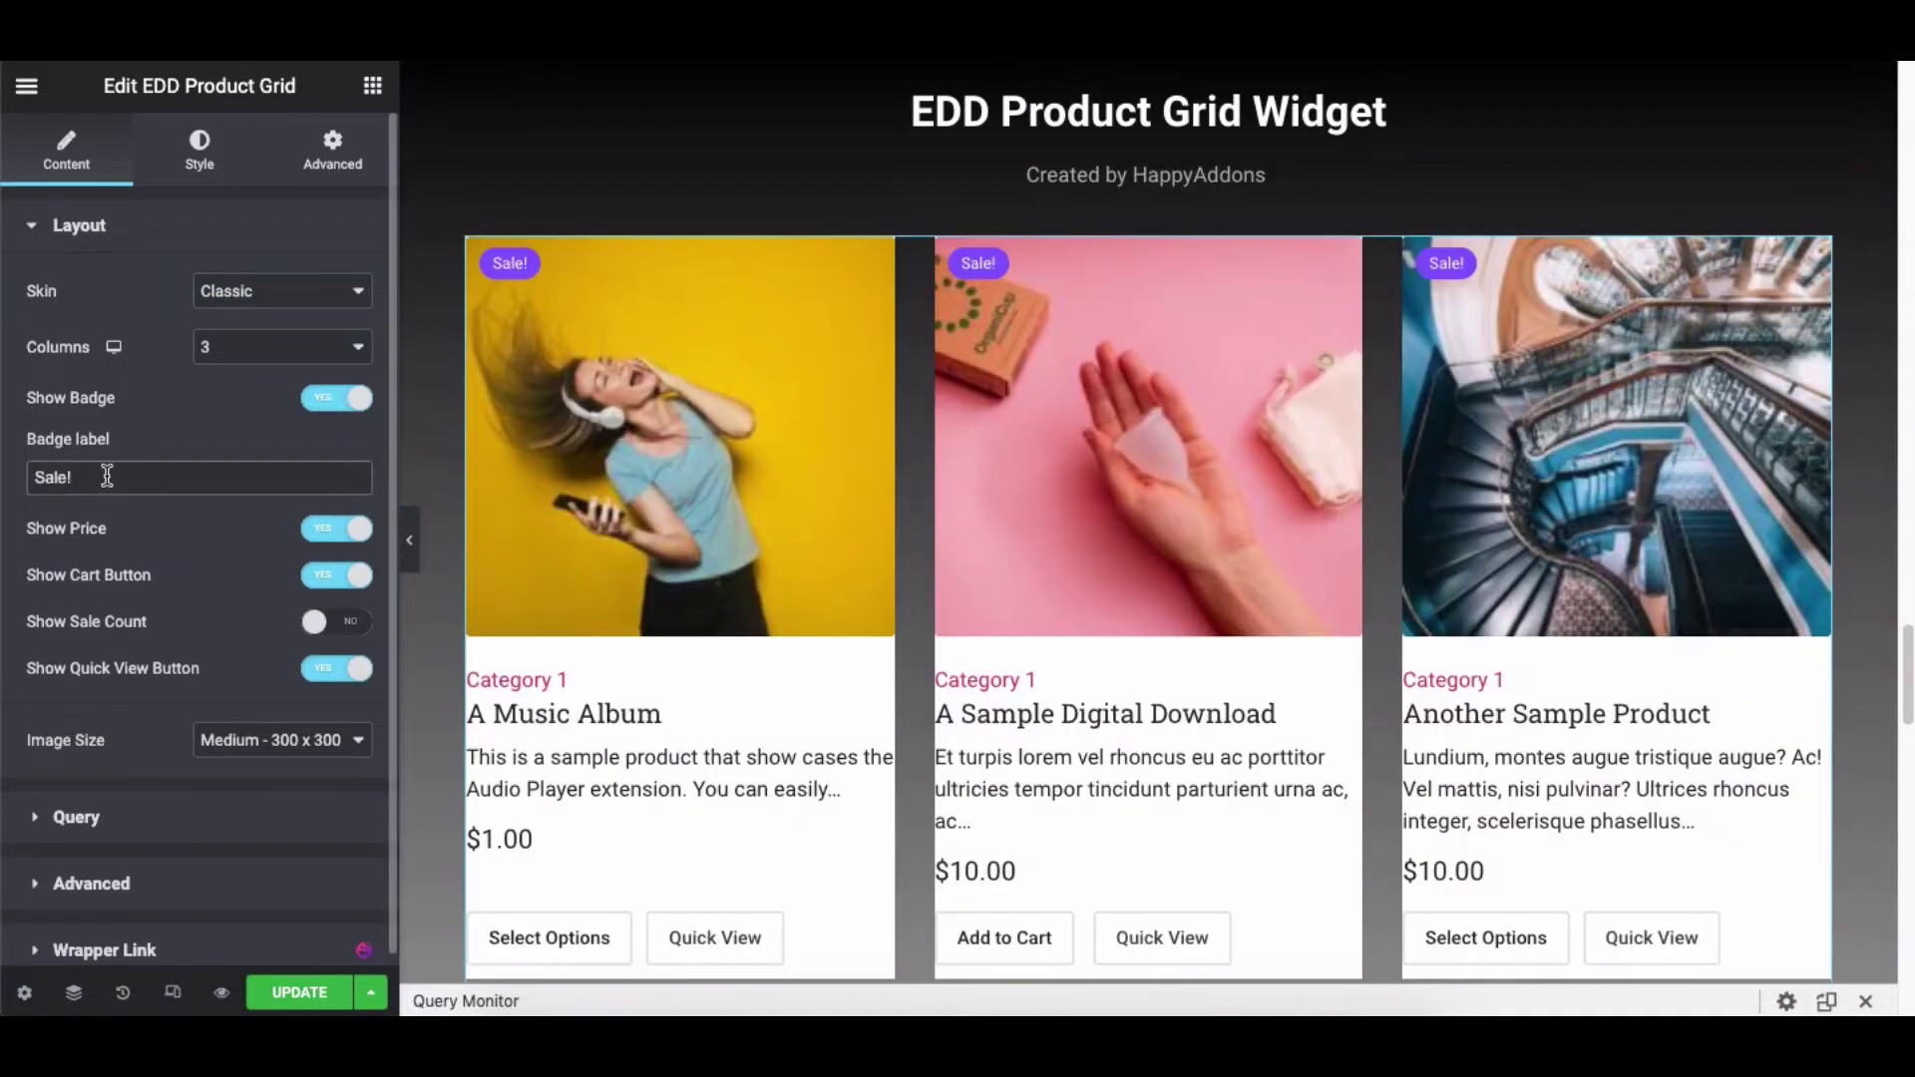
triple_click(55, 477)
text(Exclusiv)
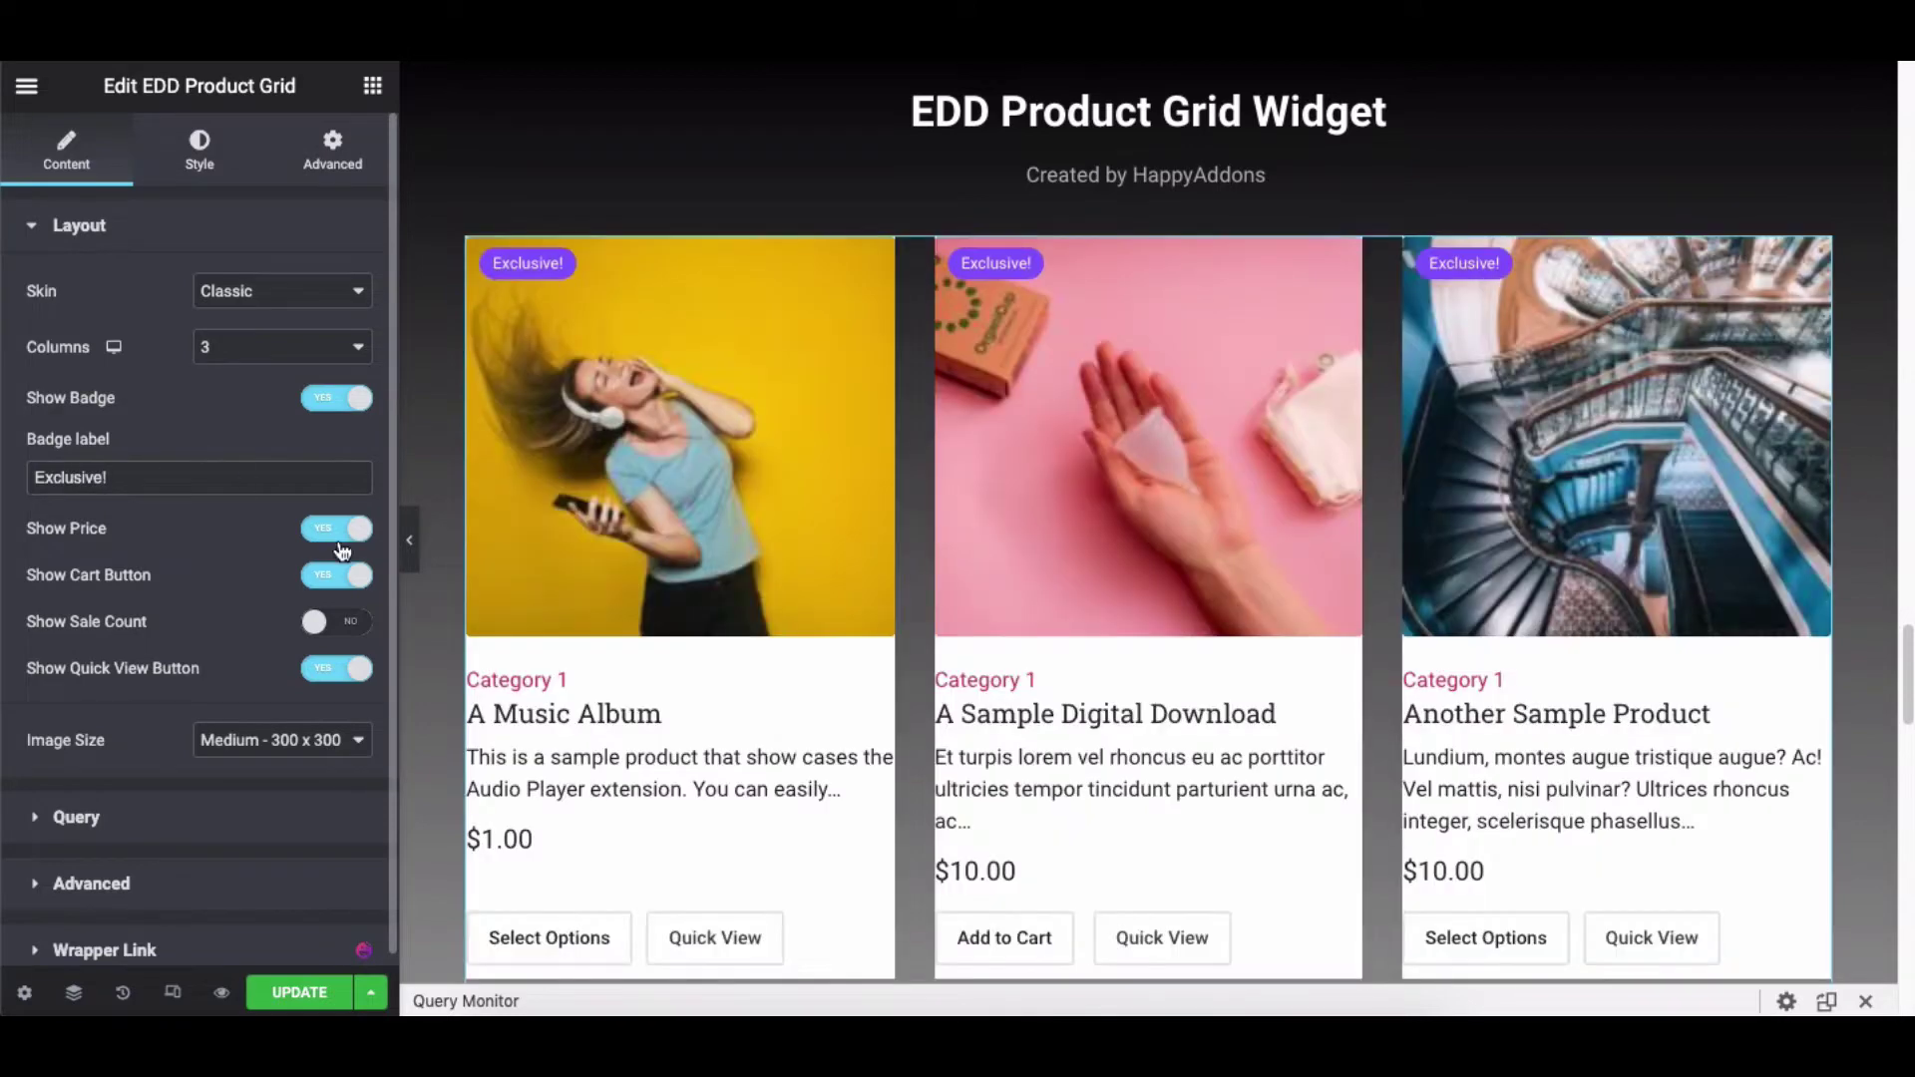
Show prices, cart and Quick View buttons, hide sale count, and use Medium Large images
click(336, 529)
click(327, 530)
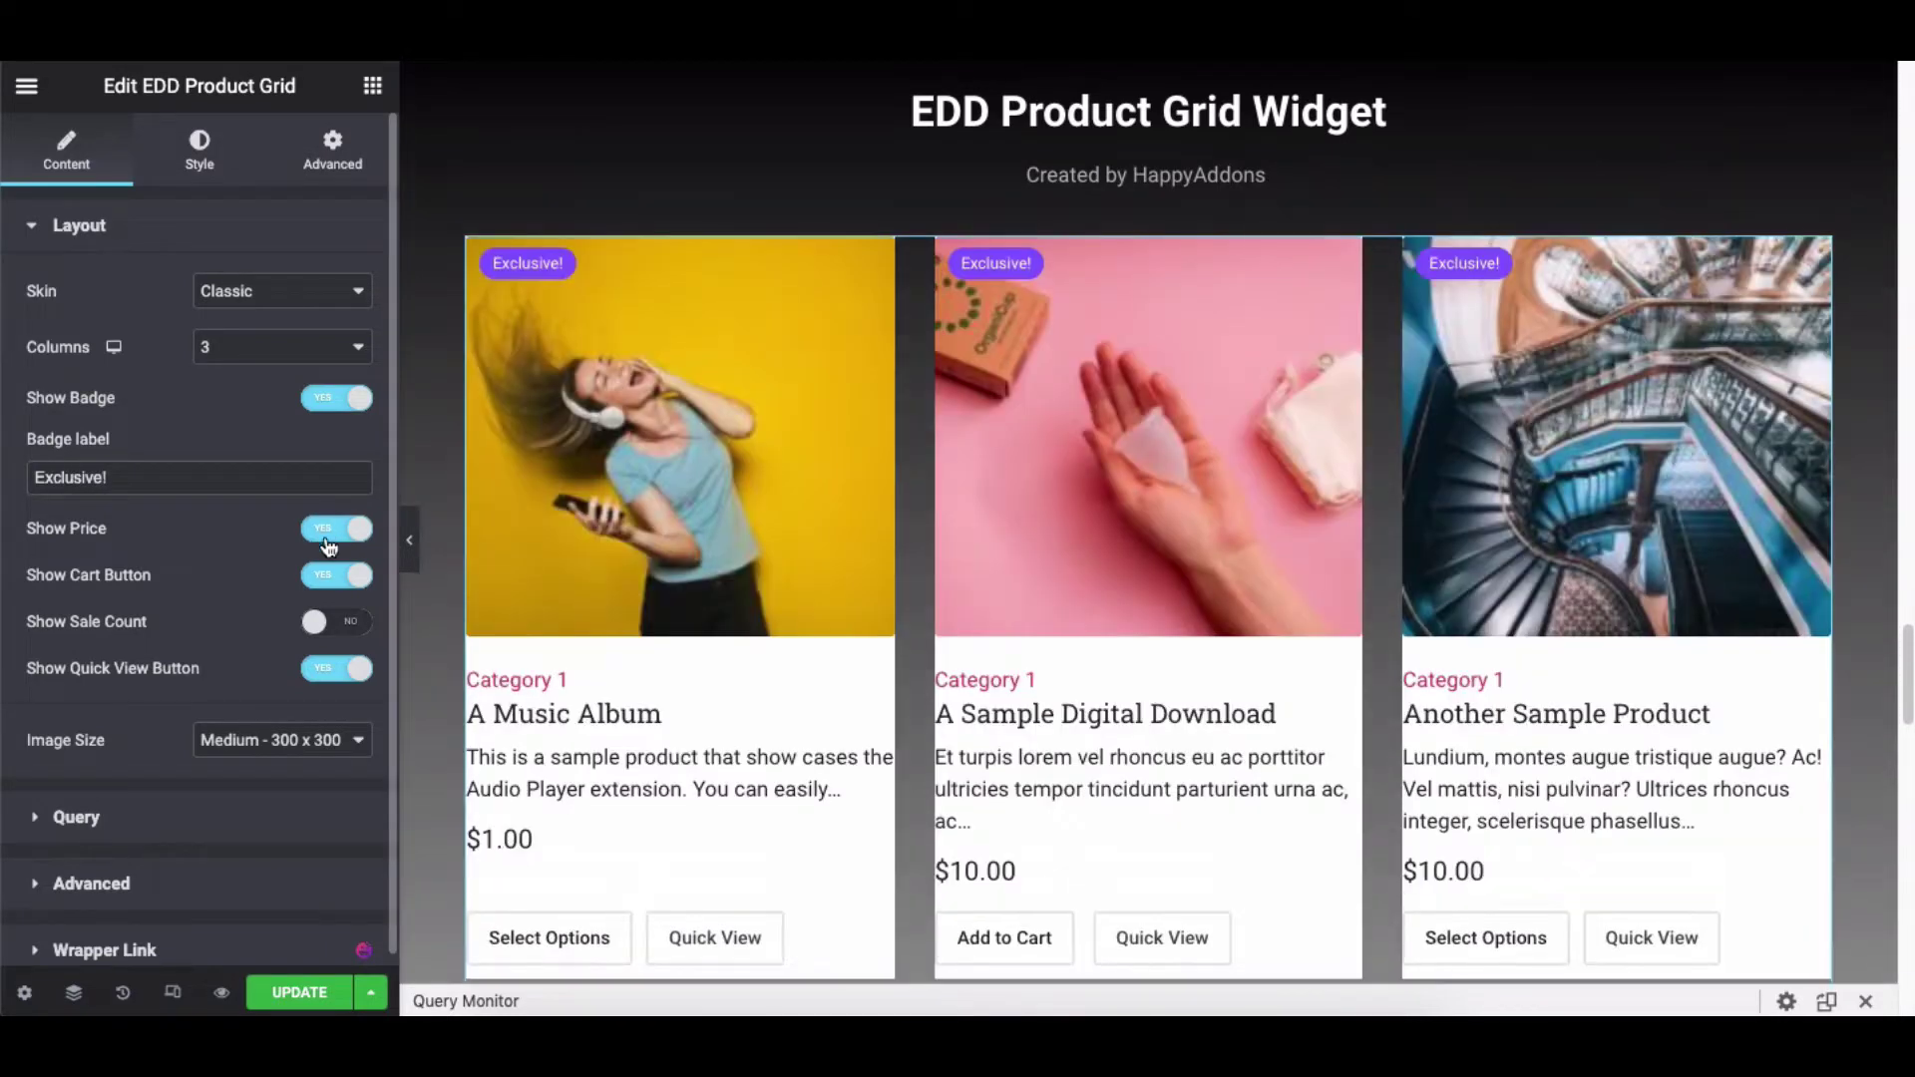
click(330, 576)
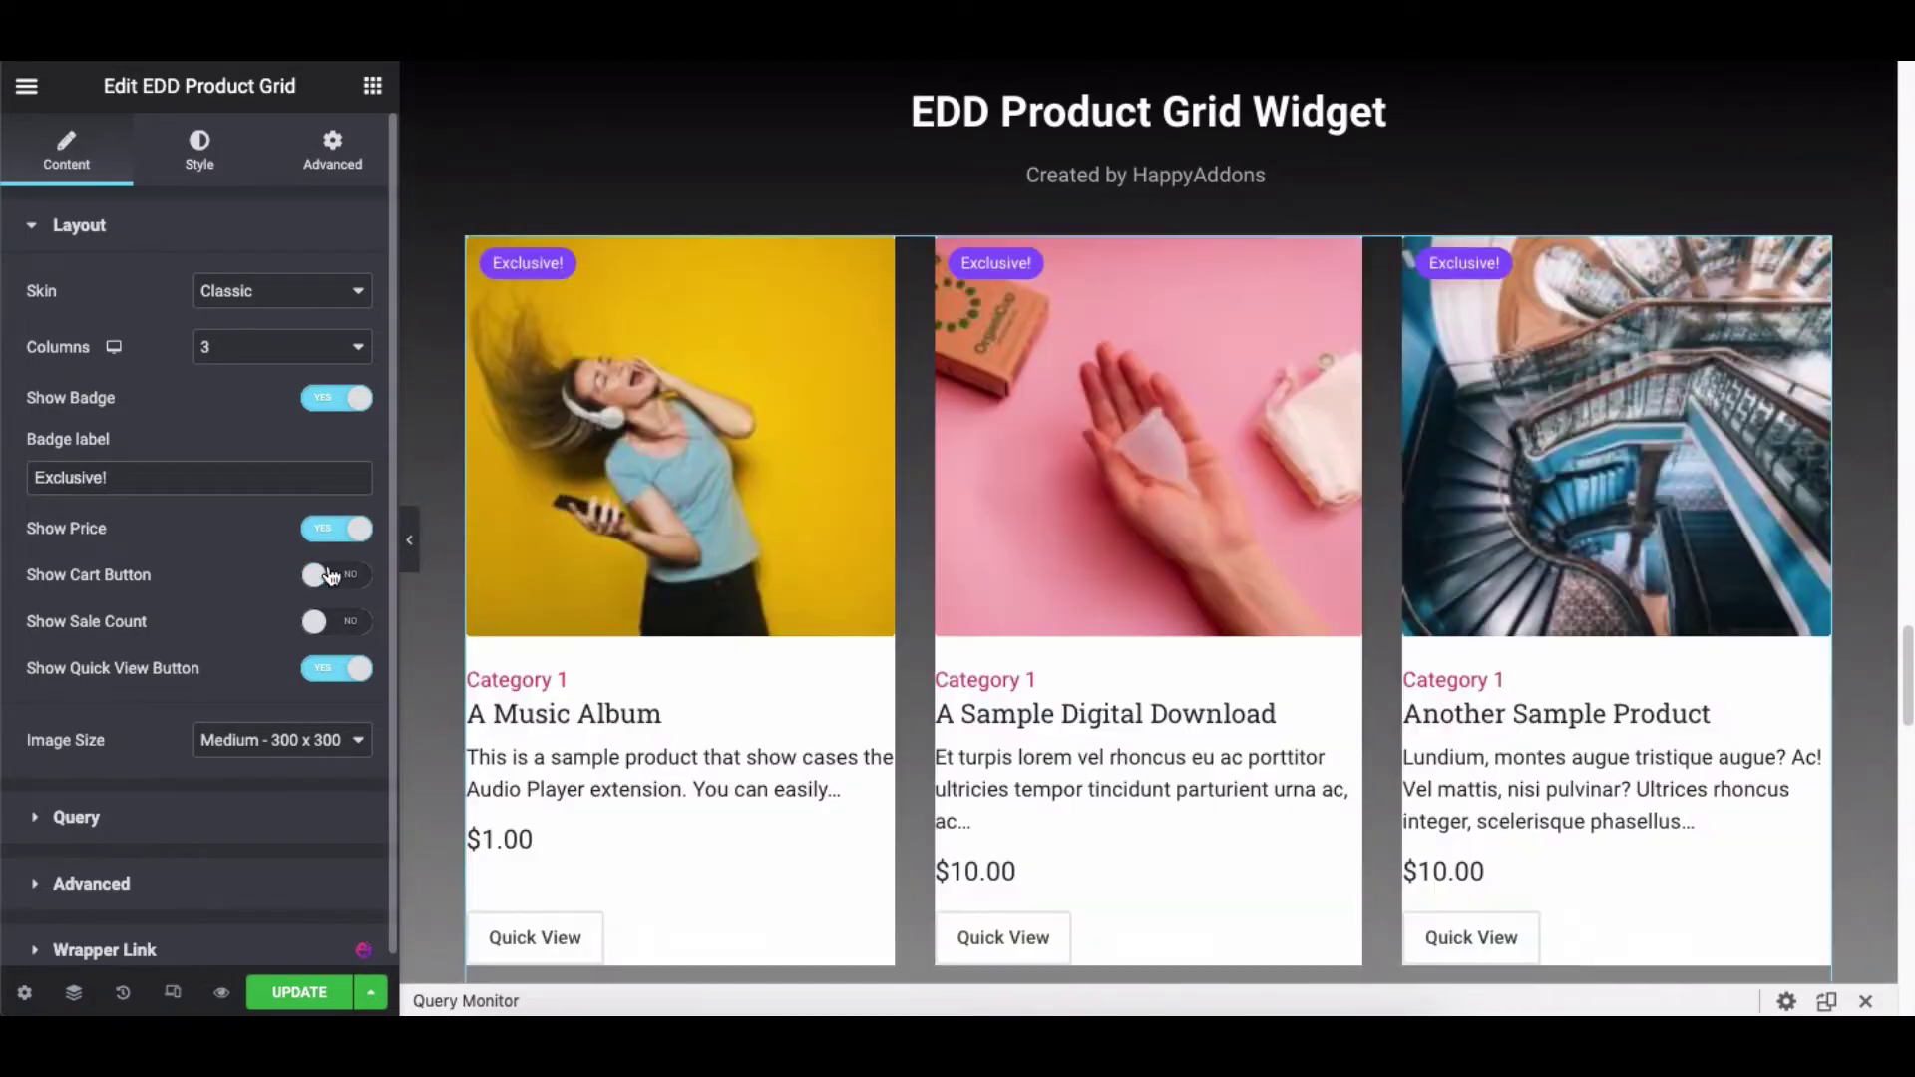
click(331, 576)
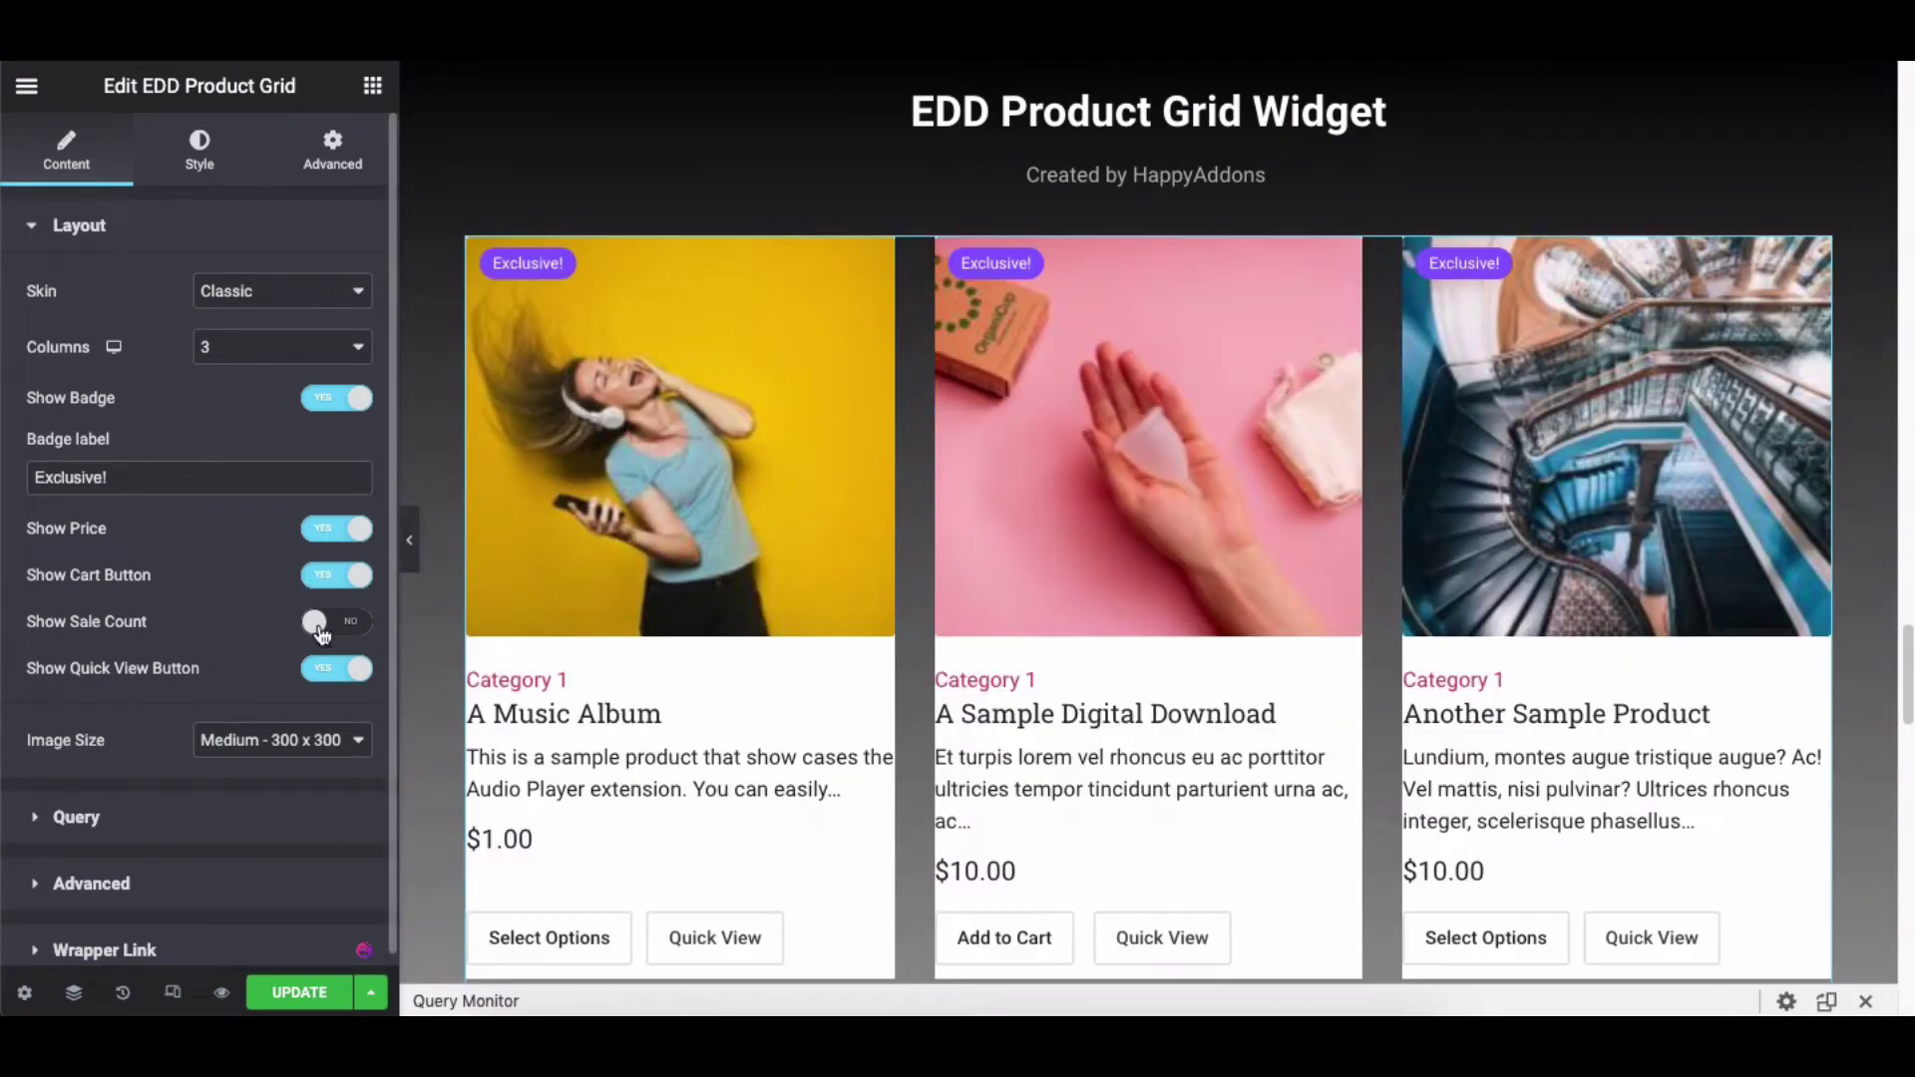
click(320, 622)
click(321, 628)
click(335, 670)
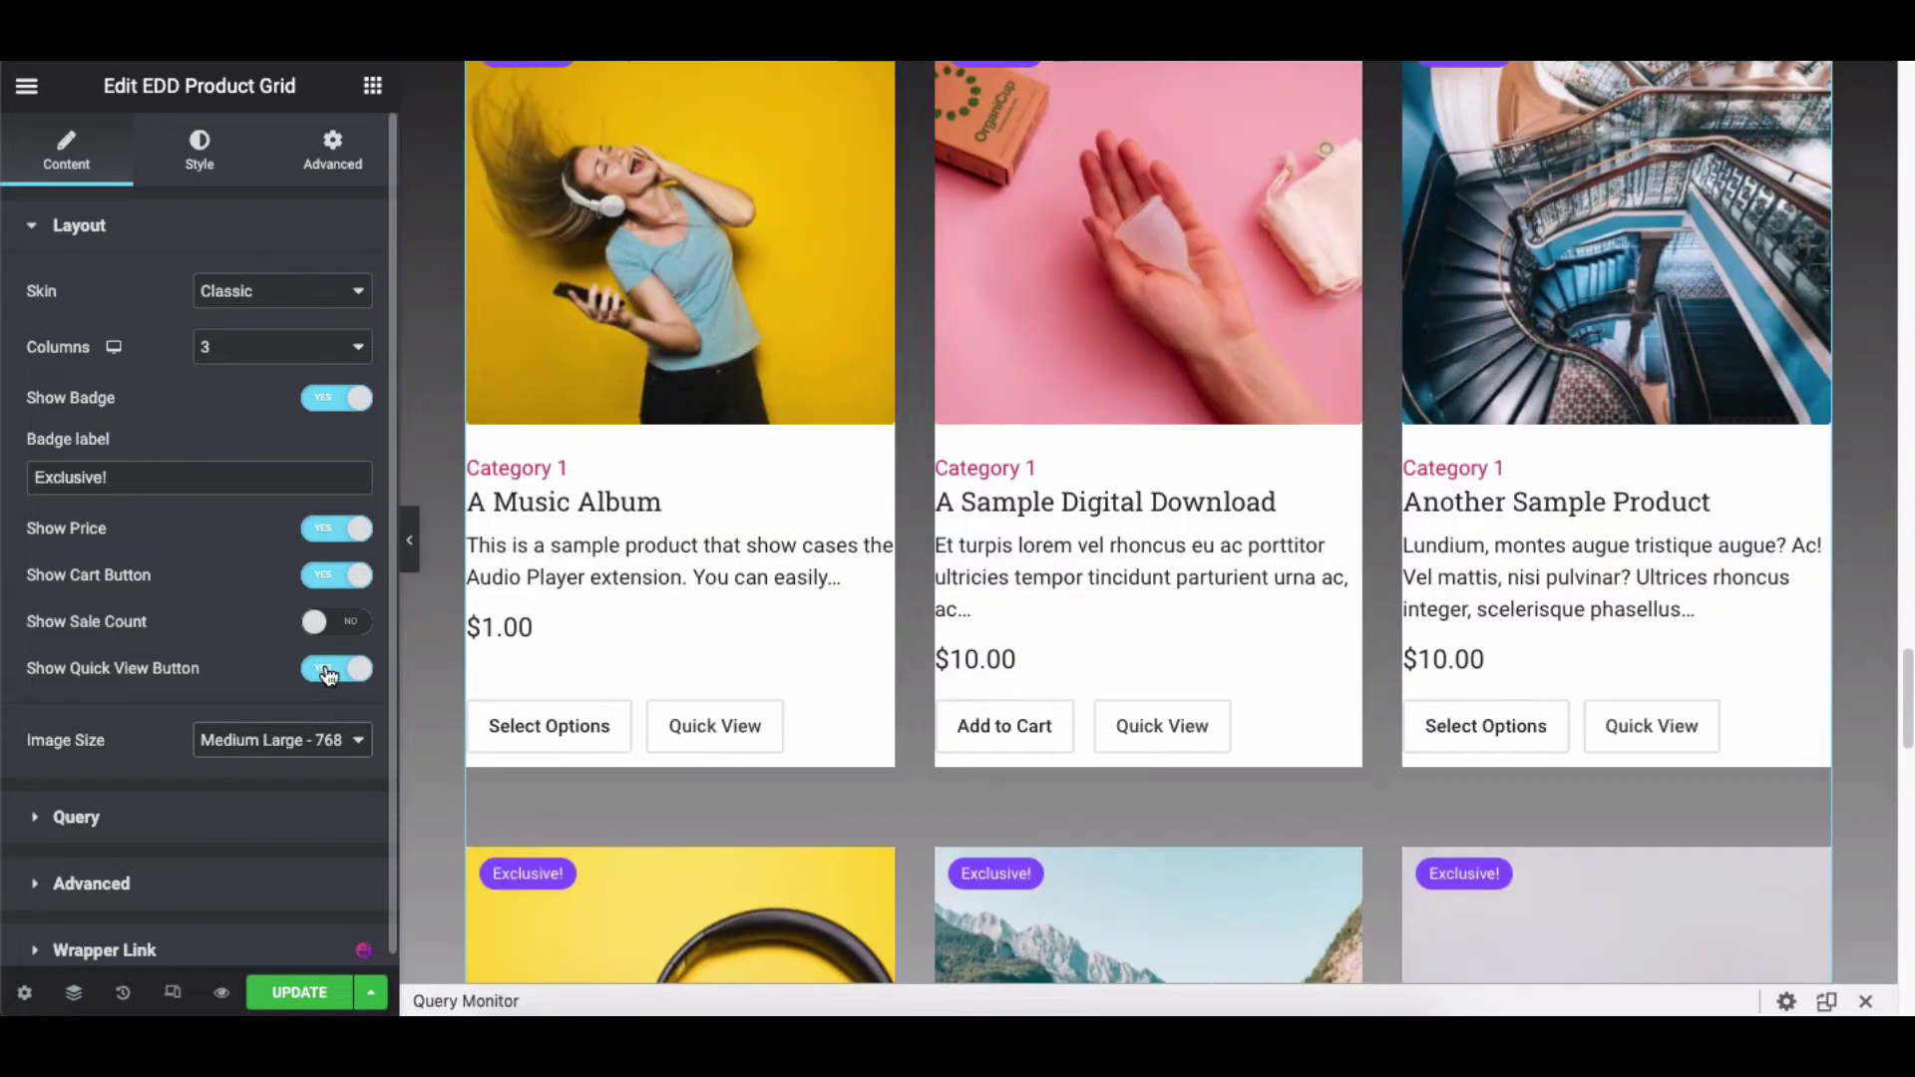
click(282, 740)
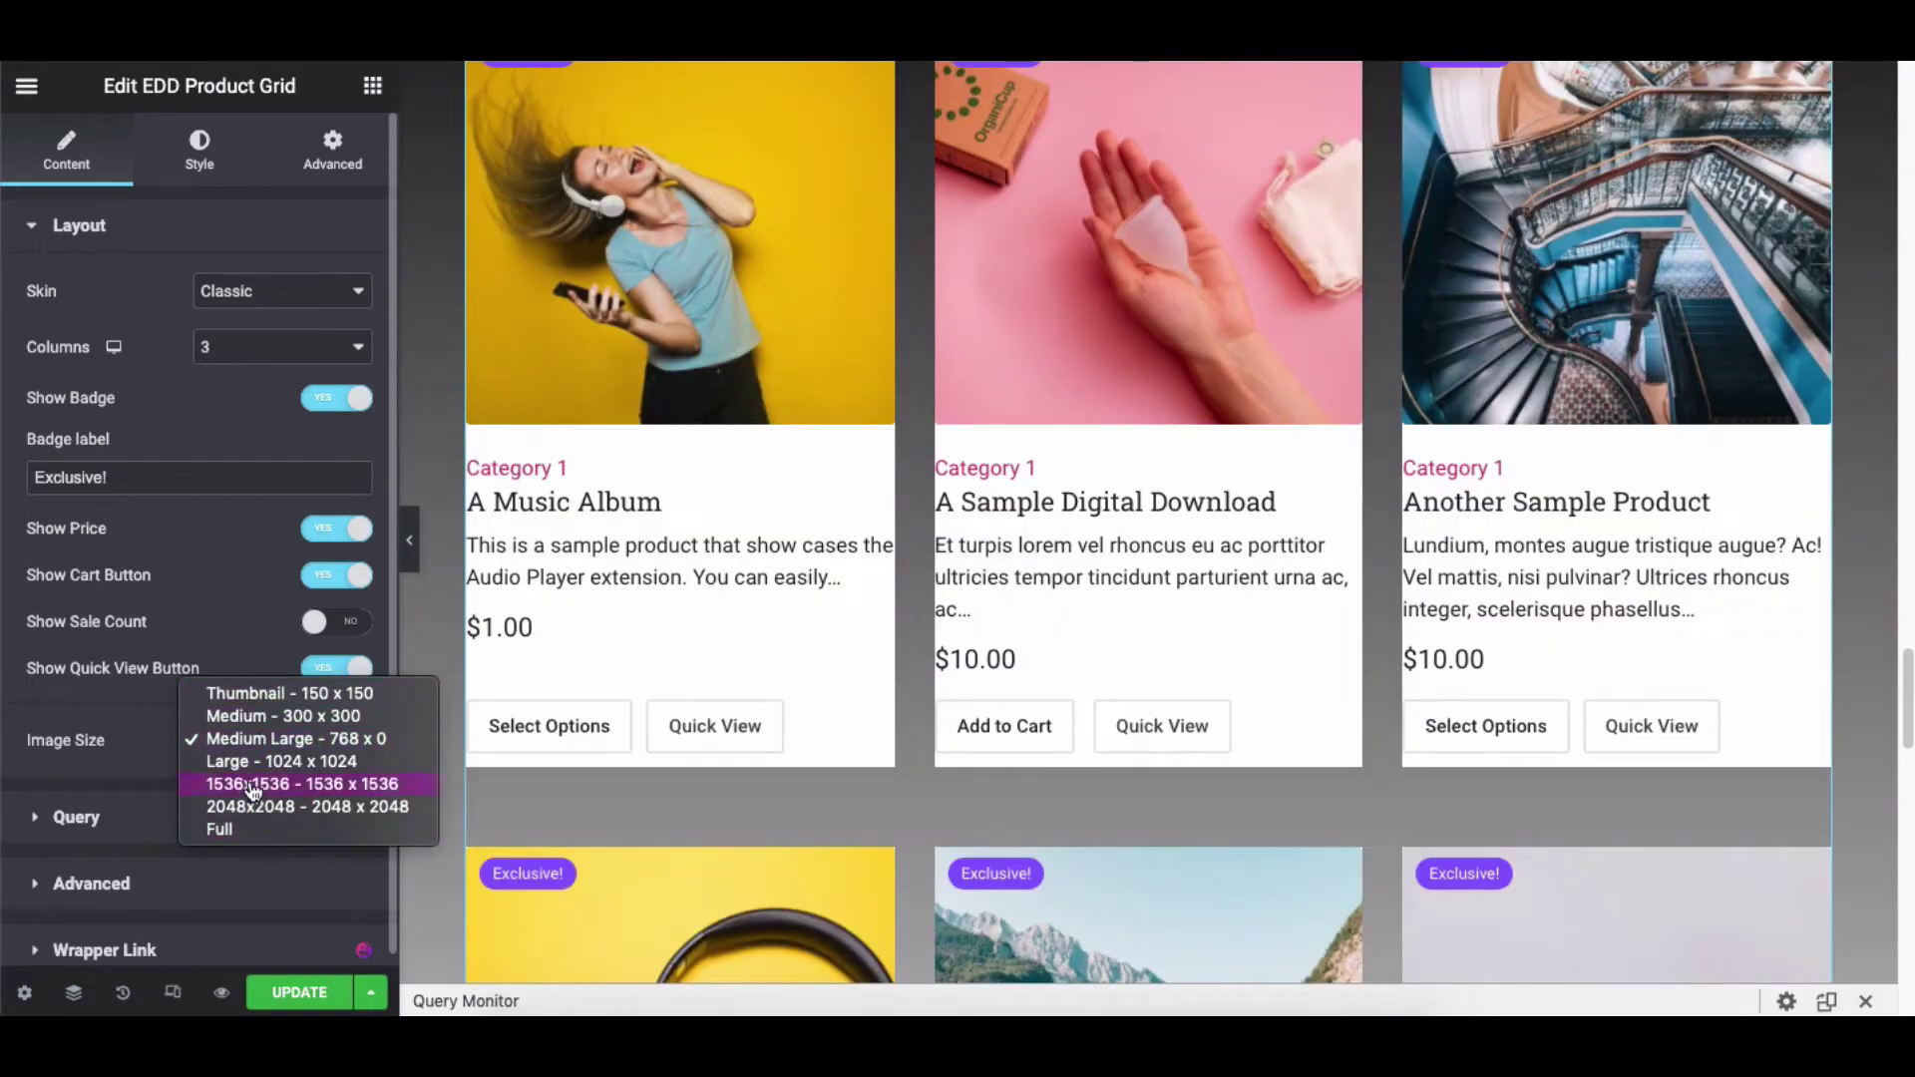
click(250, 749)
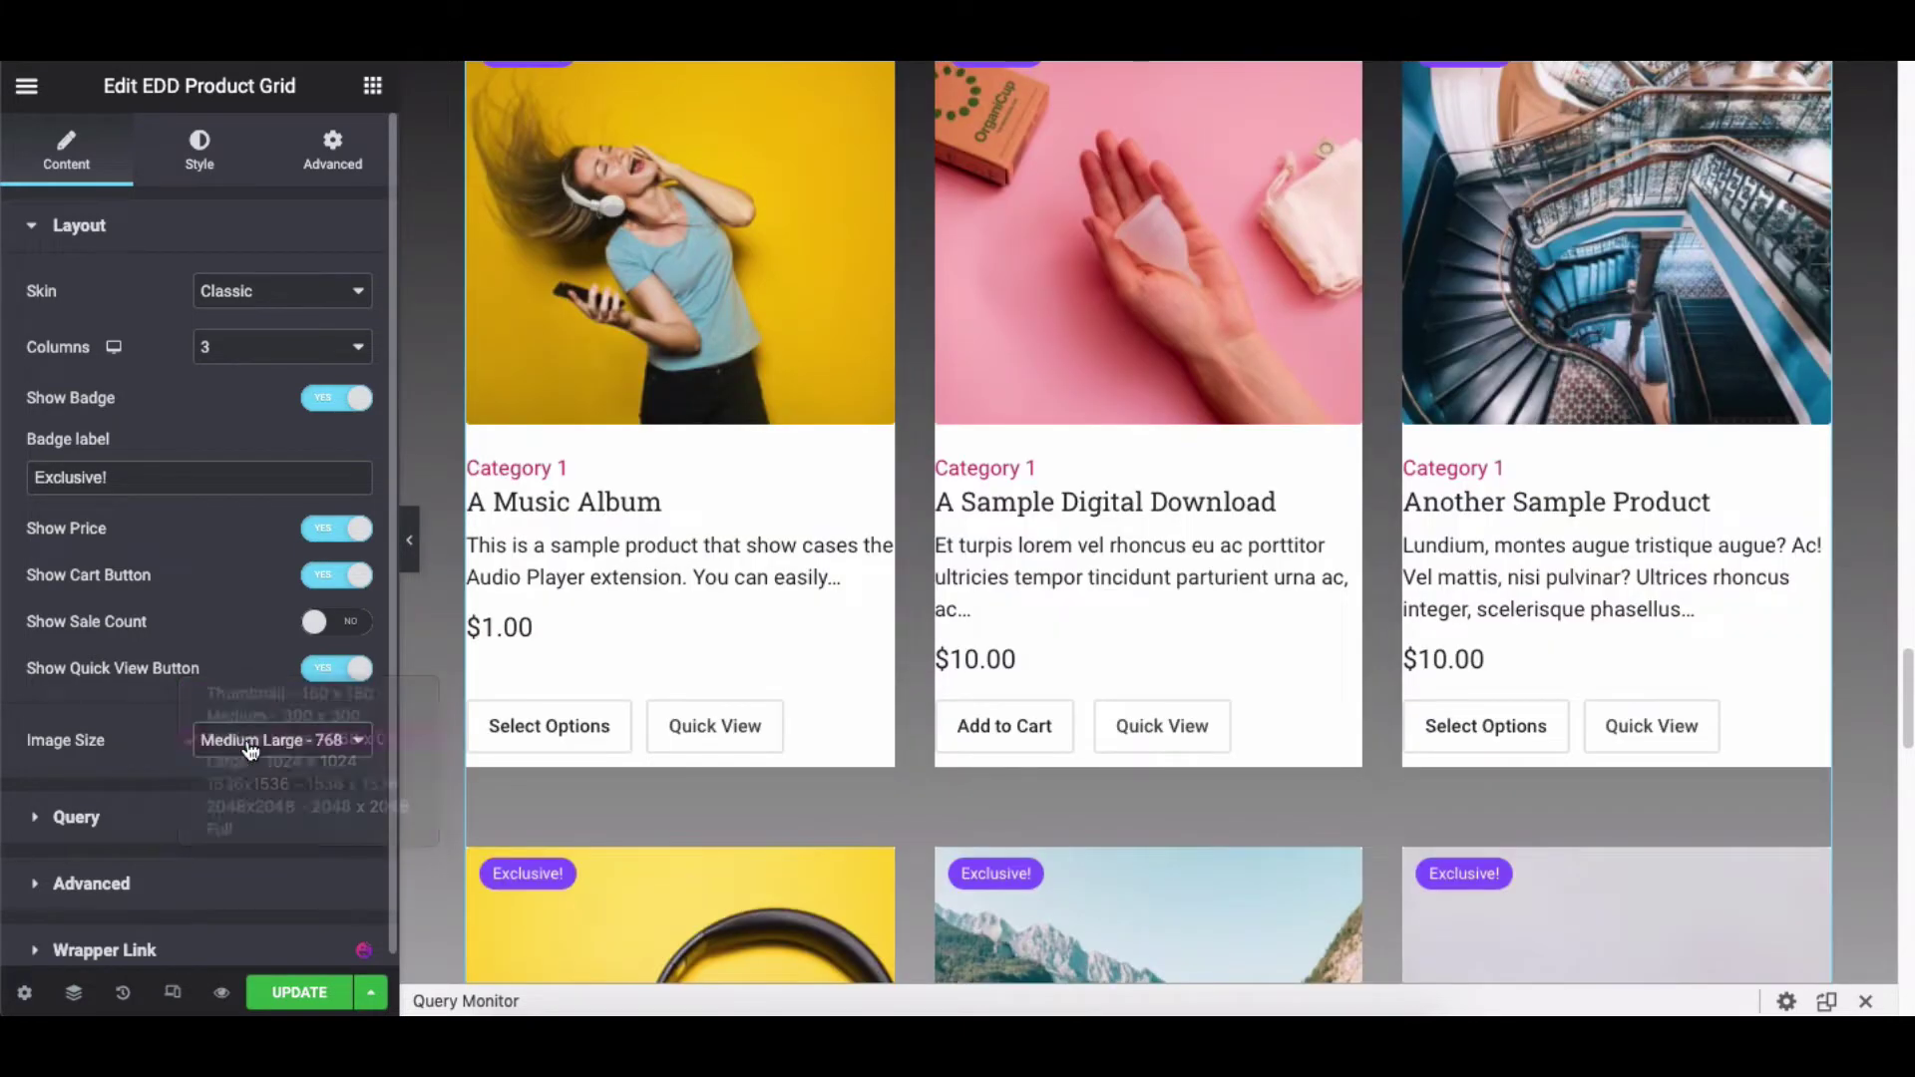
click(261, 245)
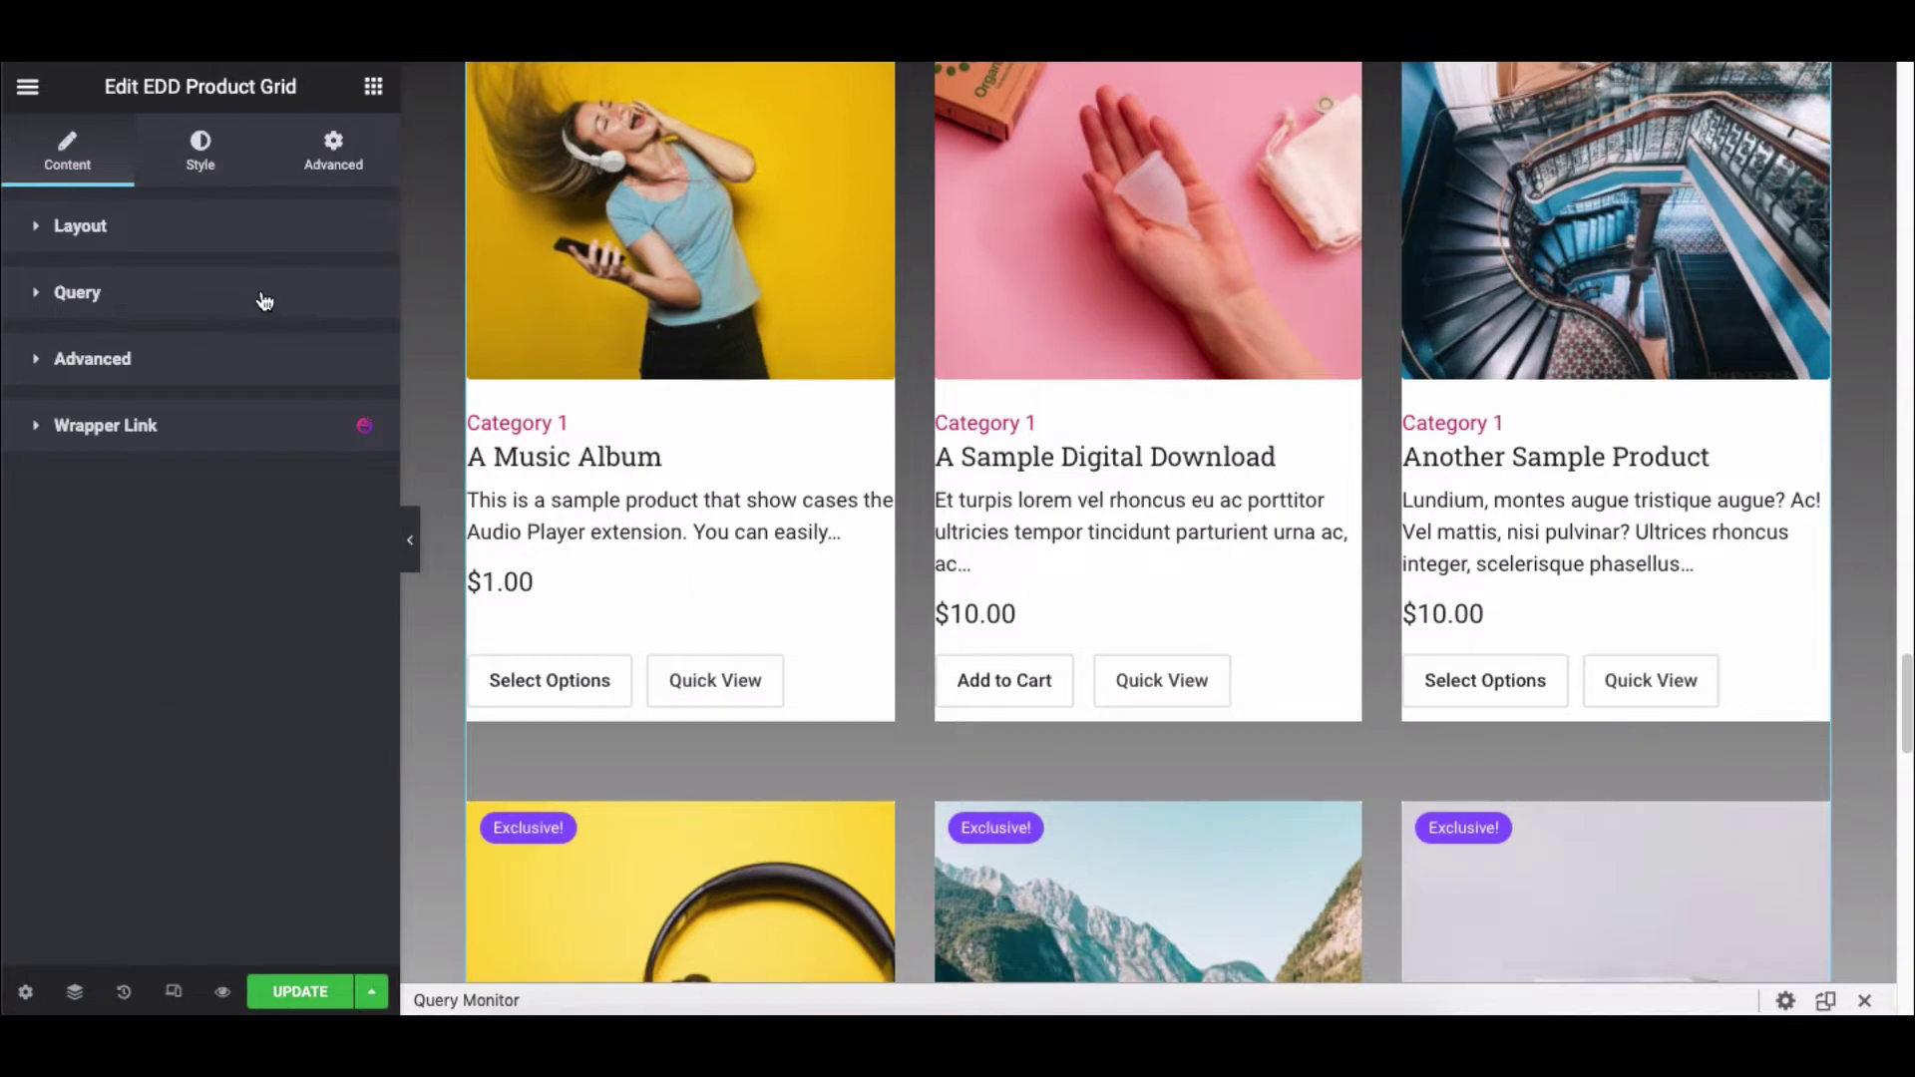
In Query, keep products included and set Order By to Review Count
click(265, 301)
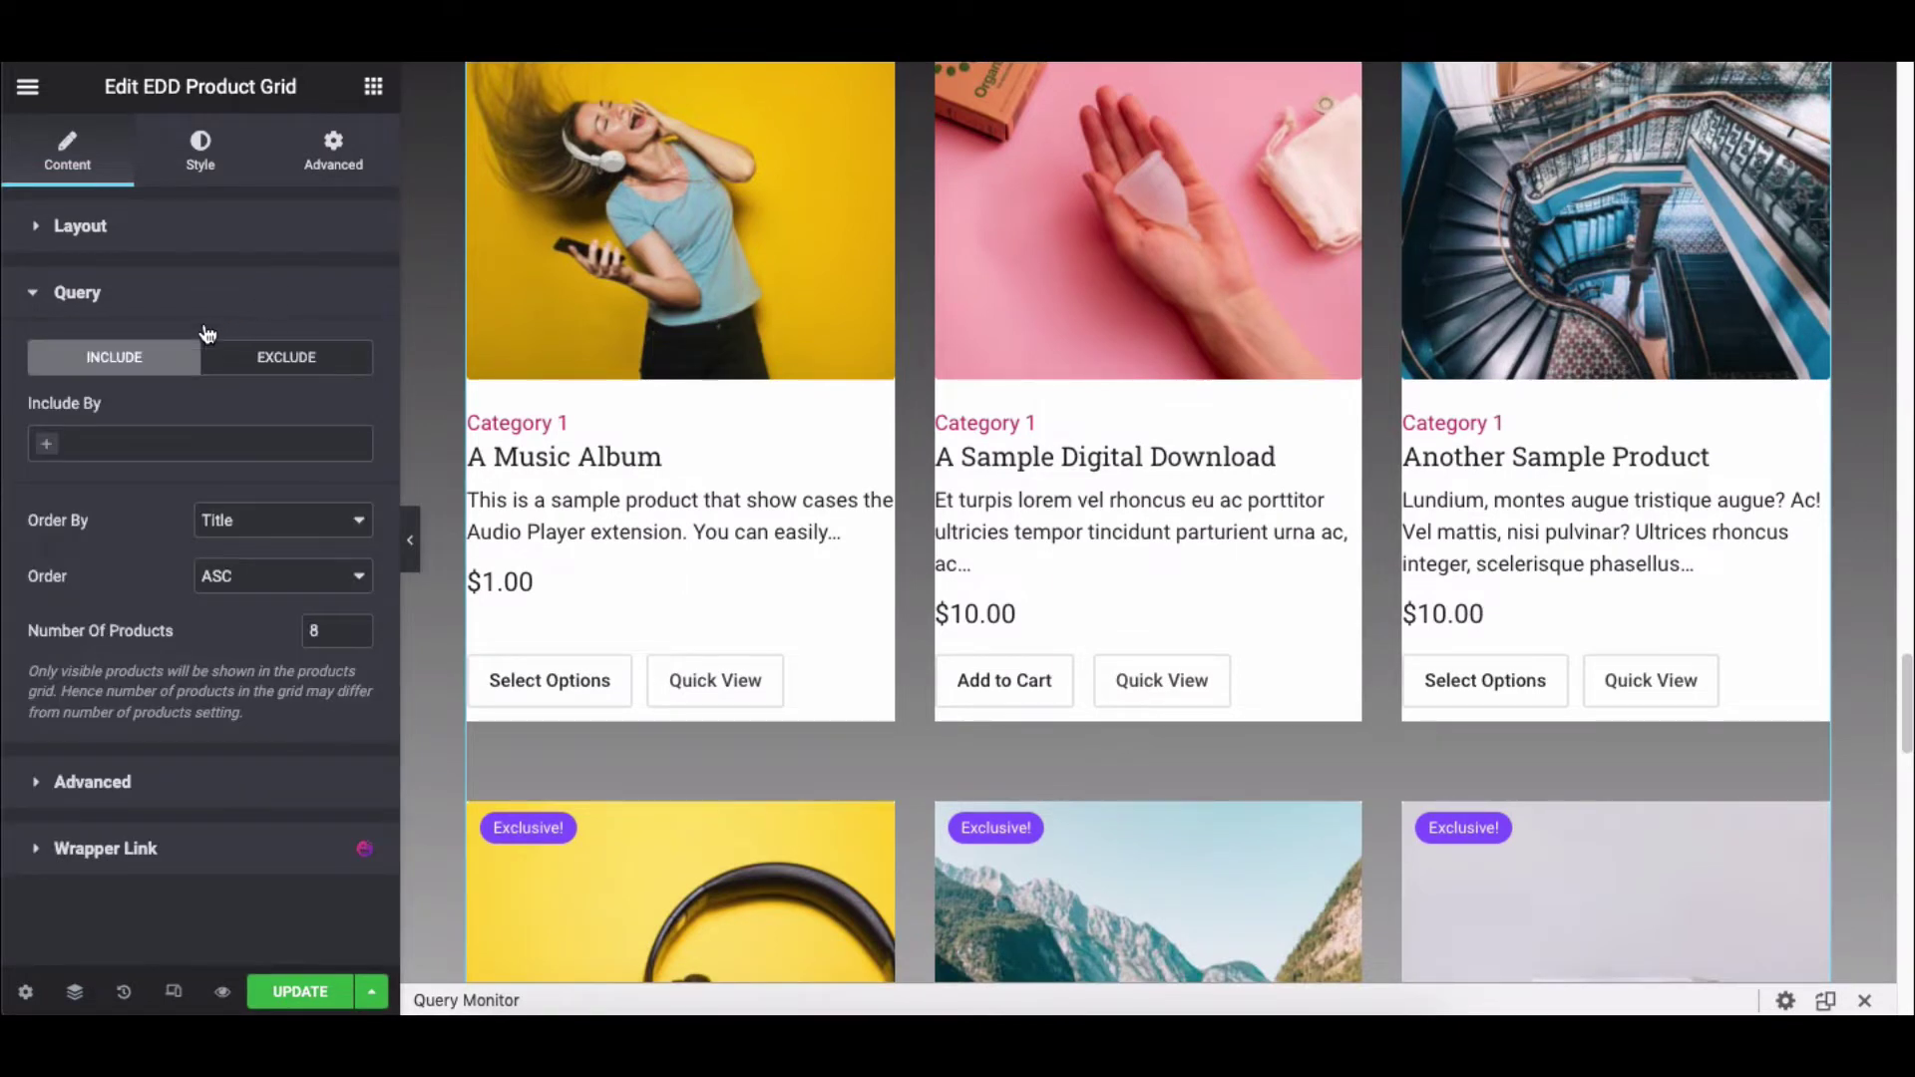
click(311, 369)
click(147, 363)
click(262, 528)
click(238, 495)
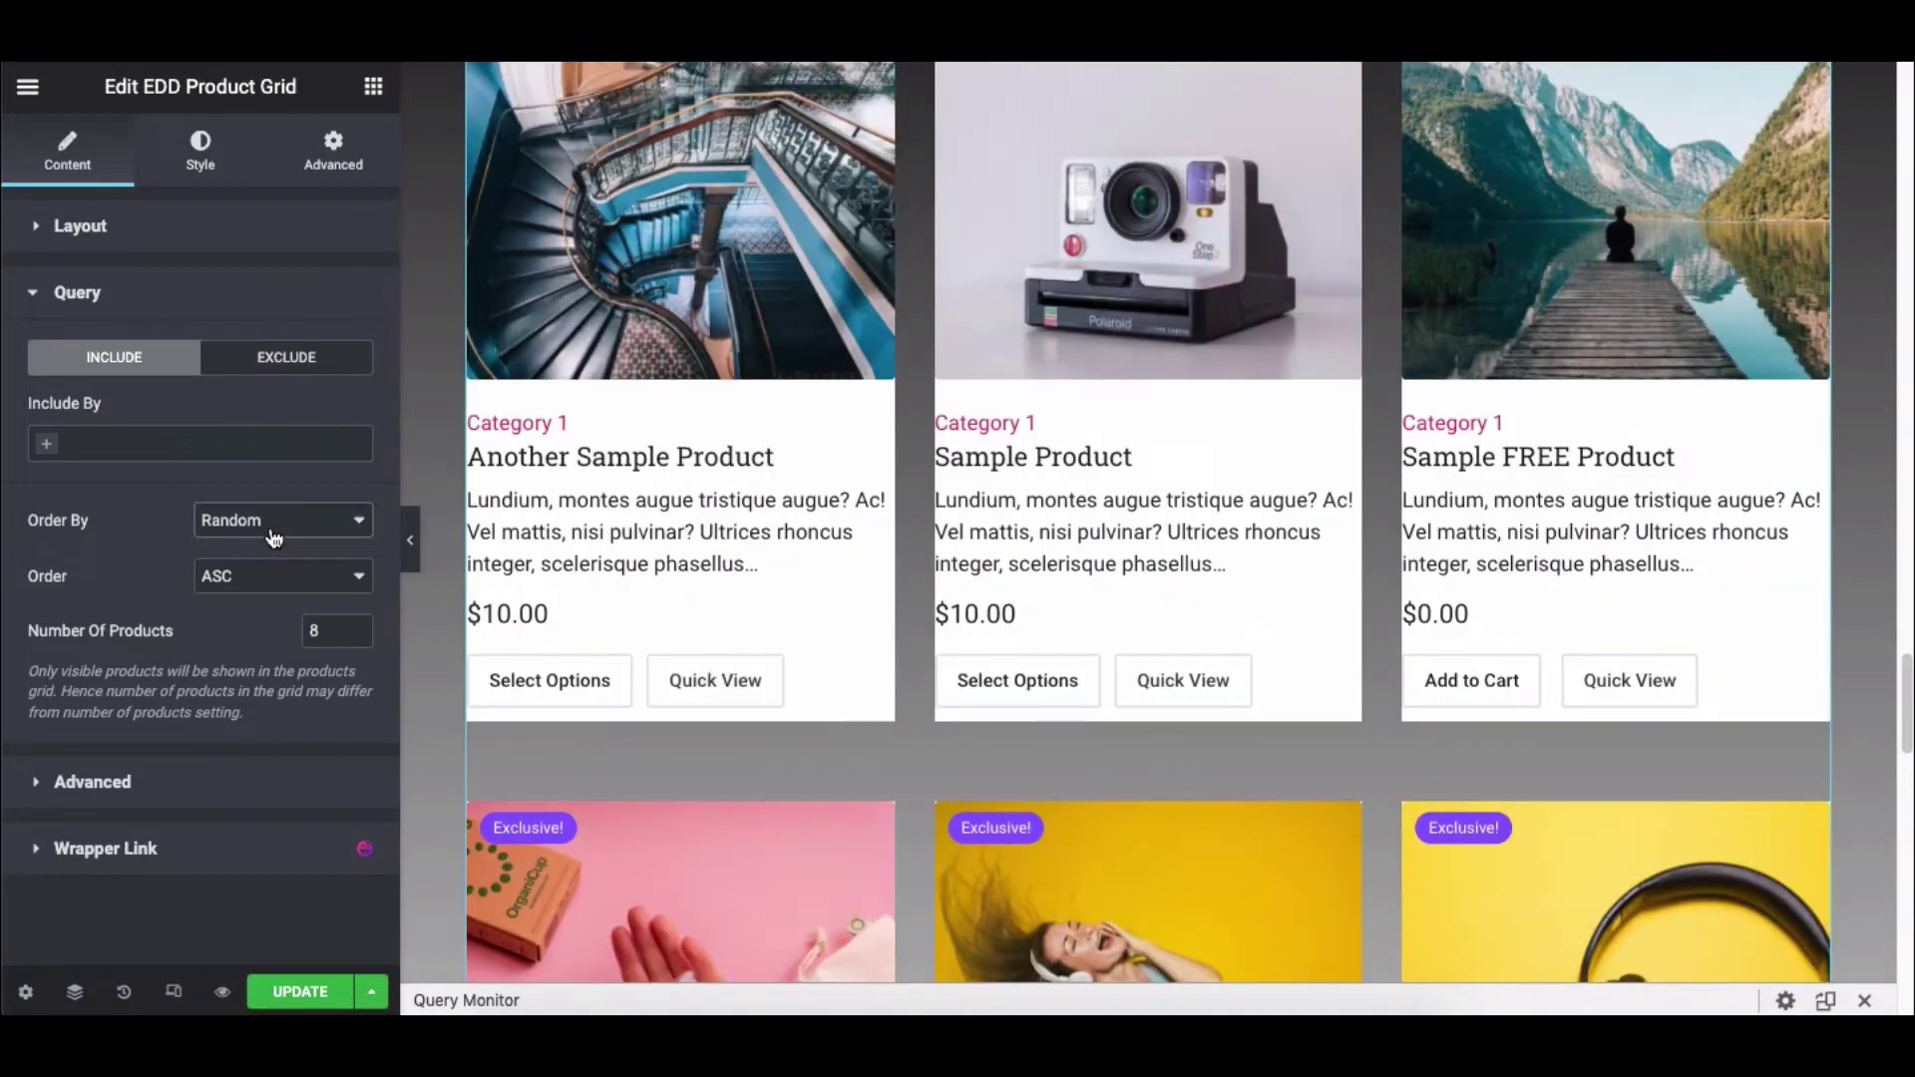
click(275, 520)
click(251, 497)
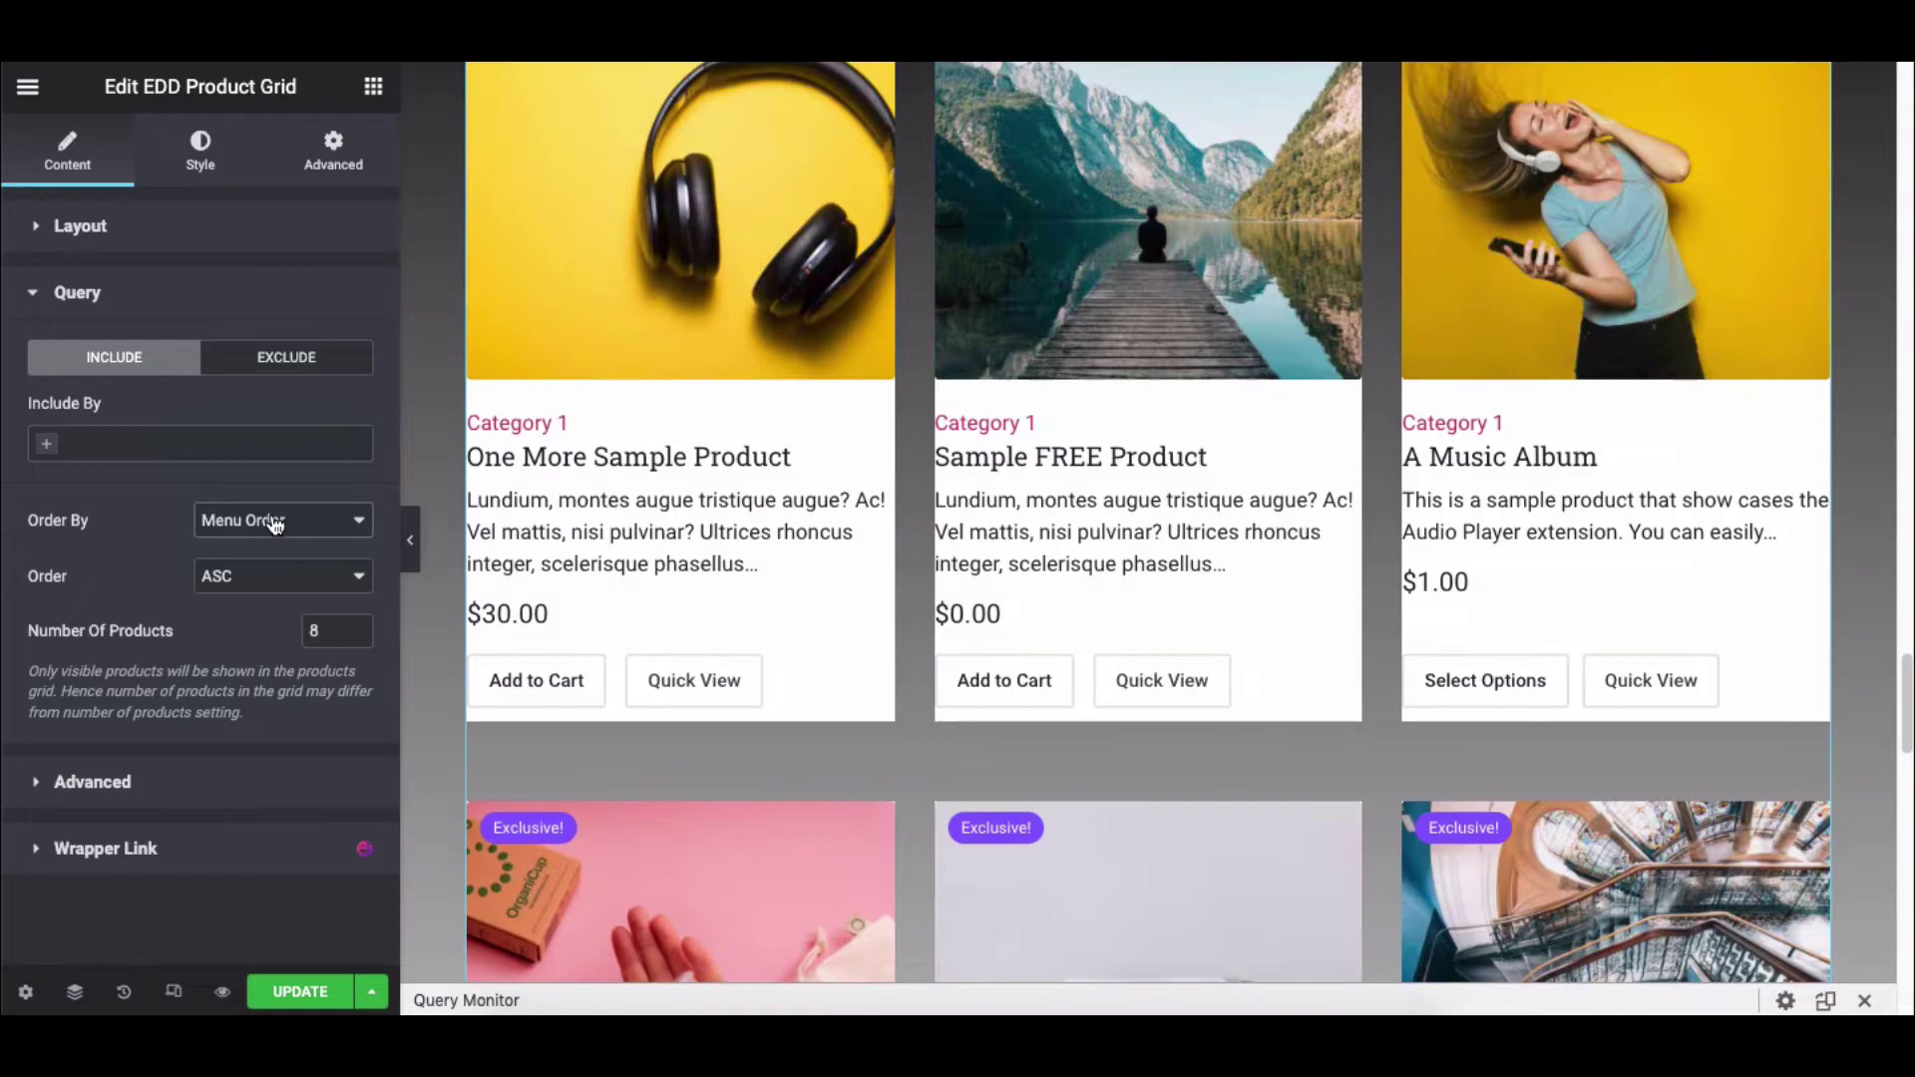
click(275, 519)
click(257, 492)
click(270, 523)
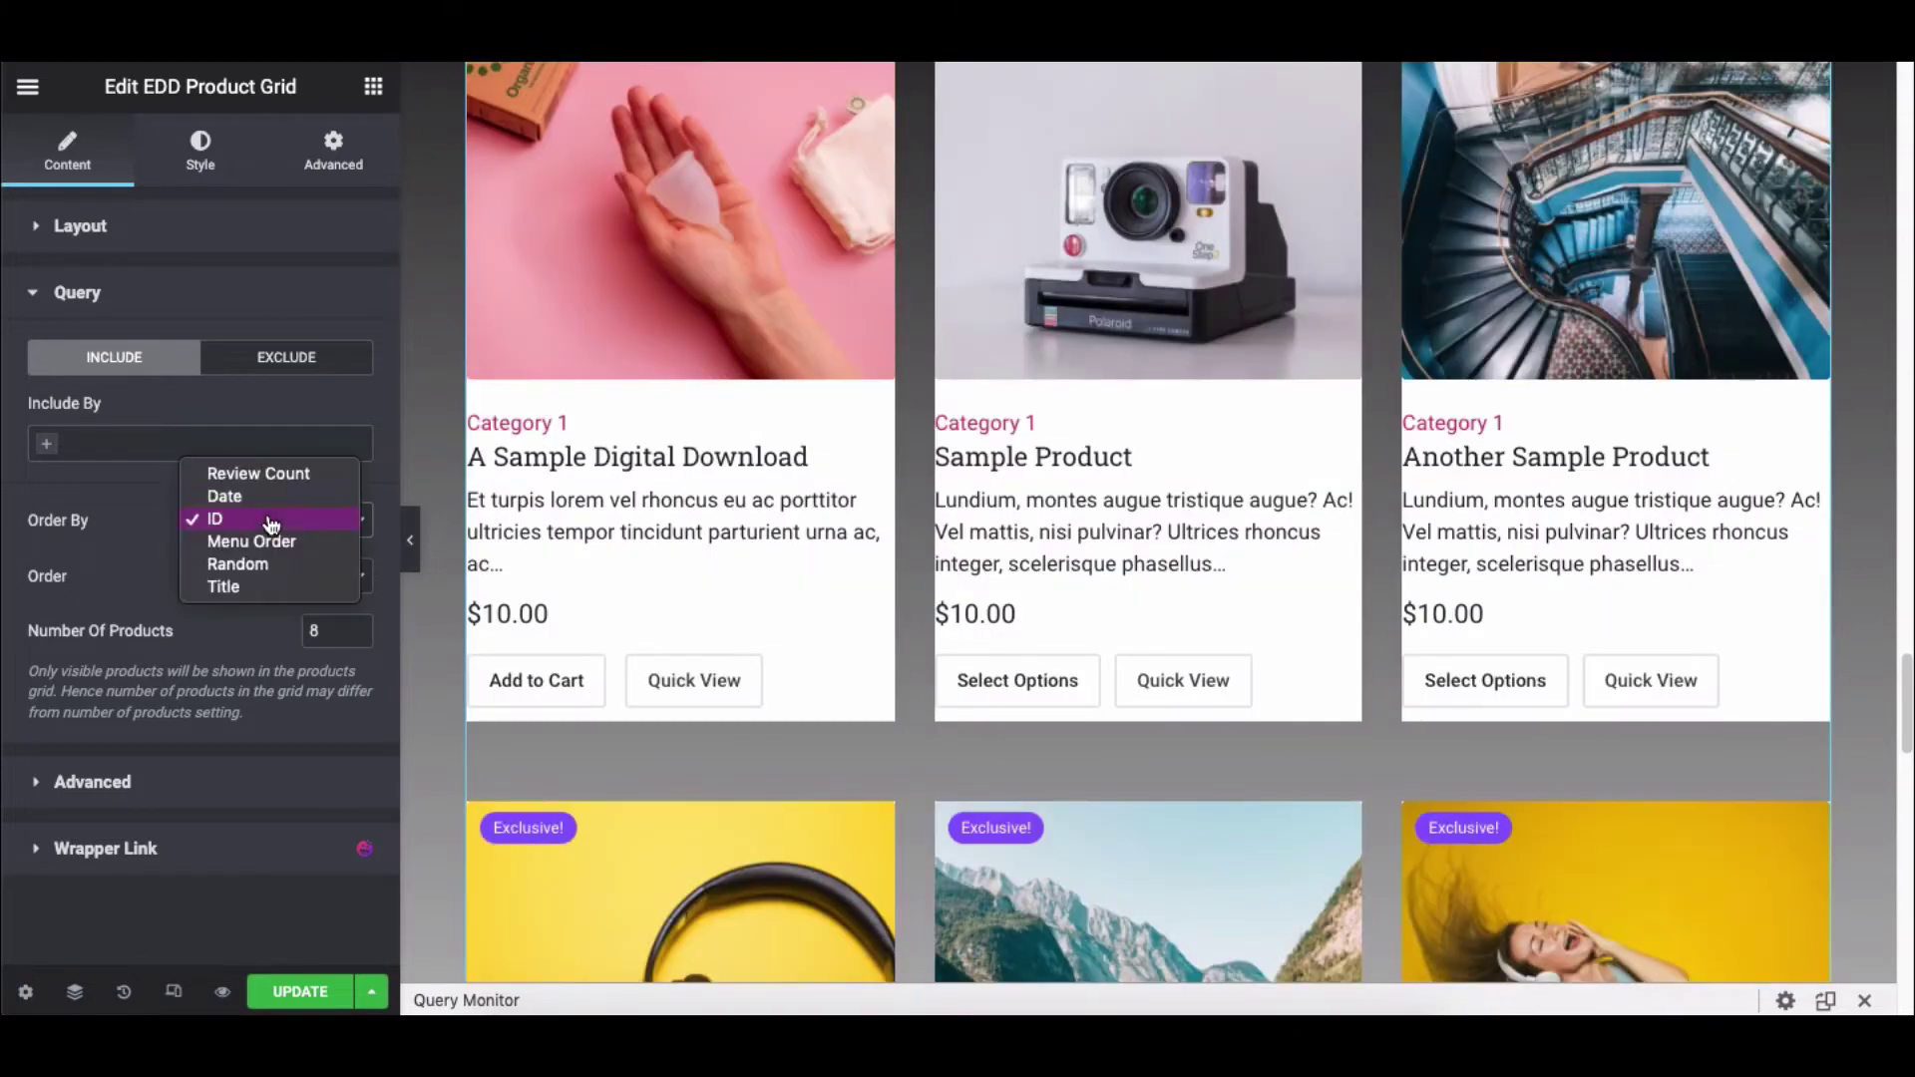
click(255, 496)
click(264, 520)
click(262, 496)
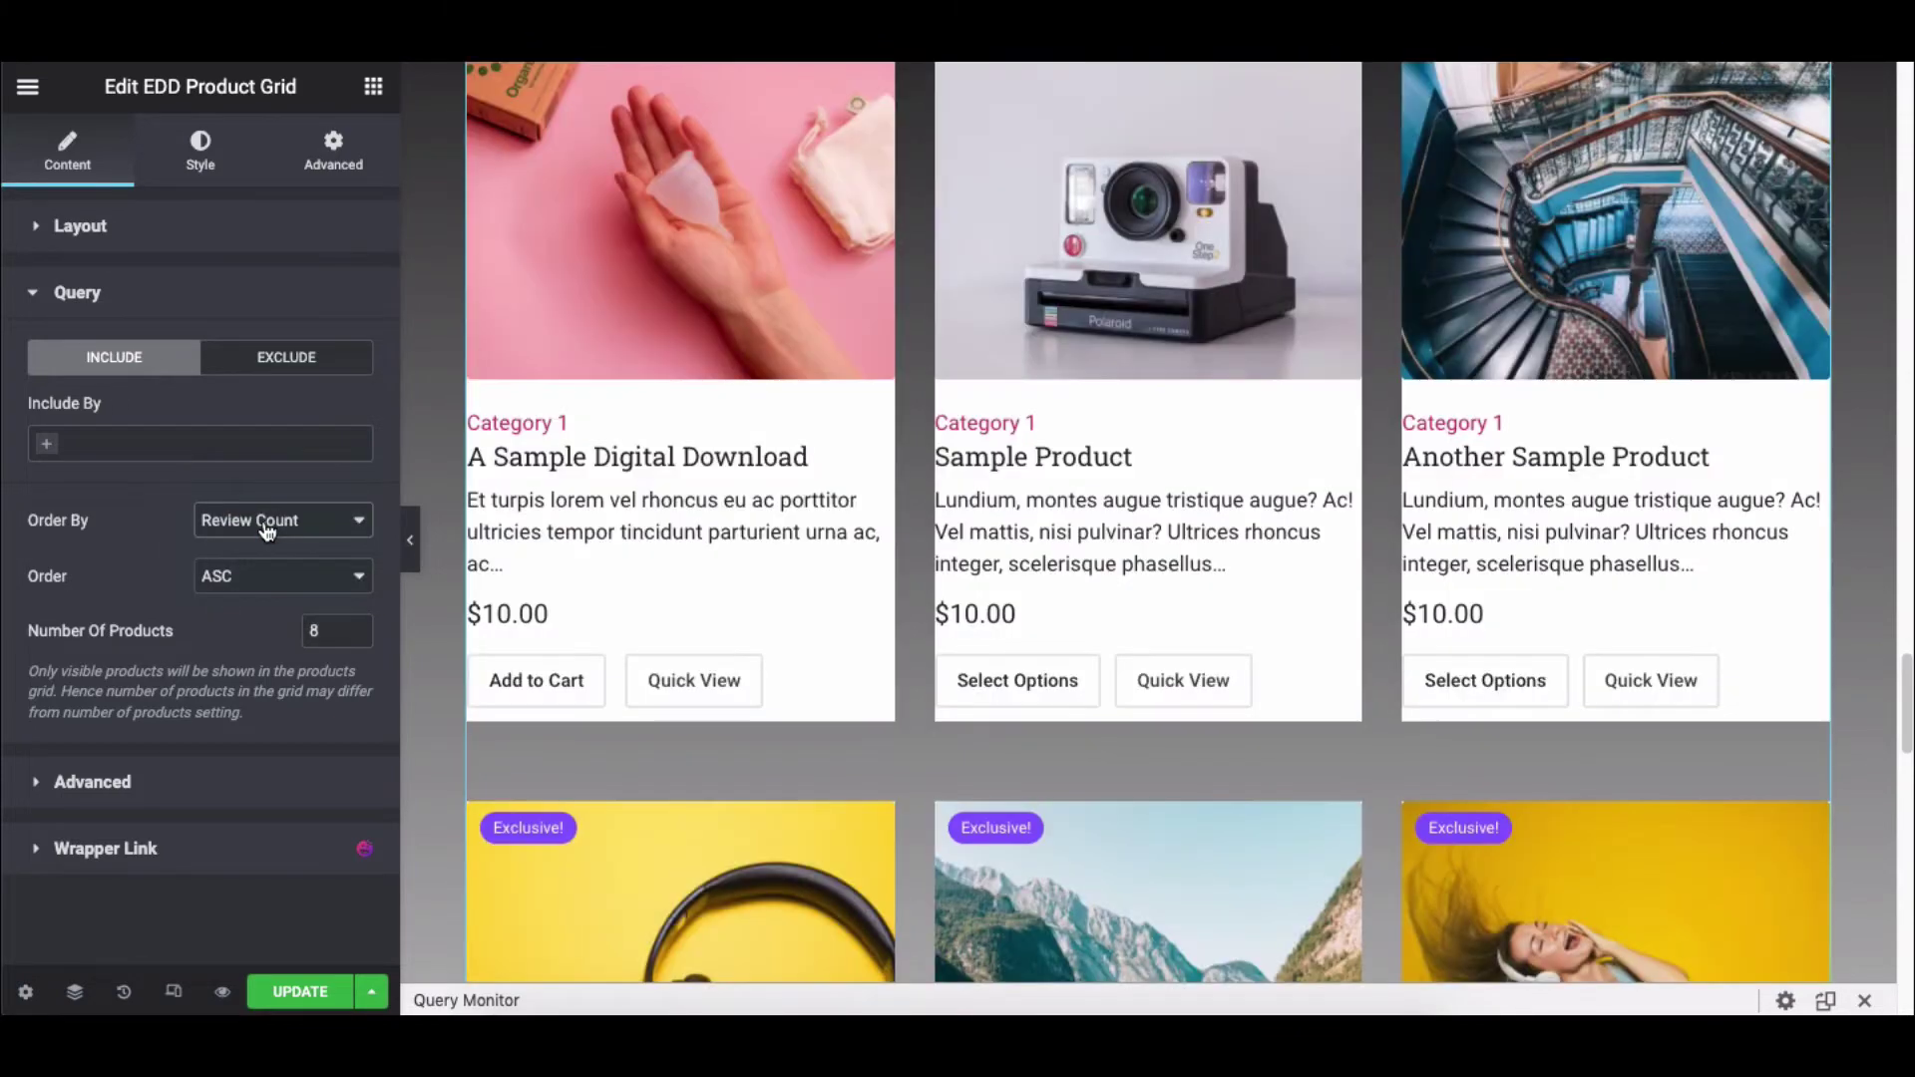
Set the order to DESC and the number of products to 10
click(251, 576)
click(249, 597)
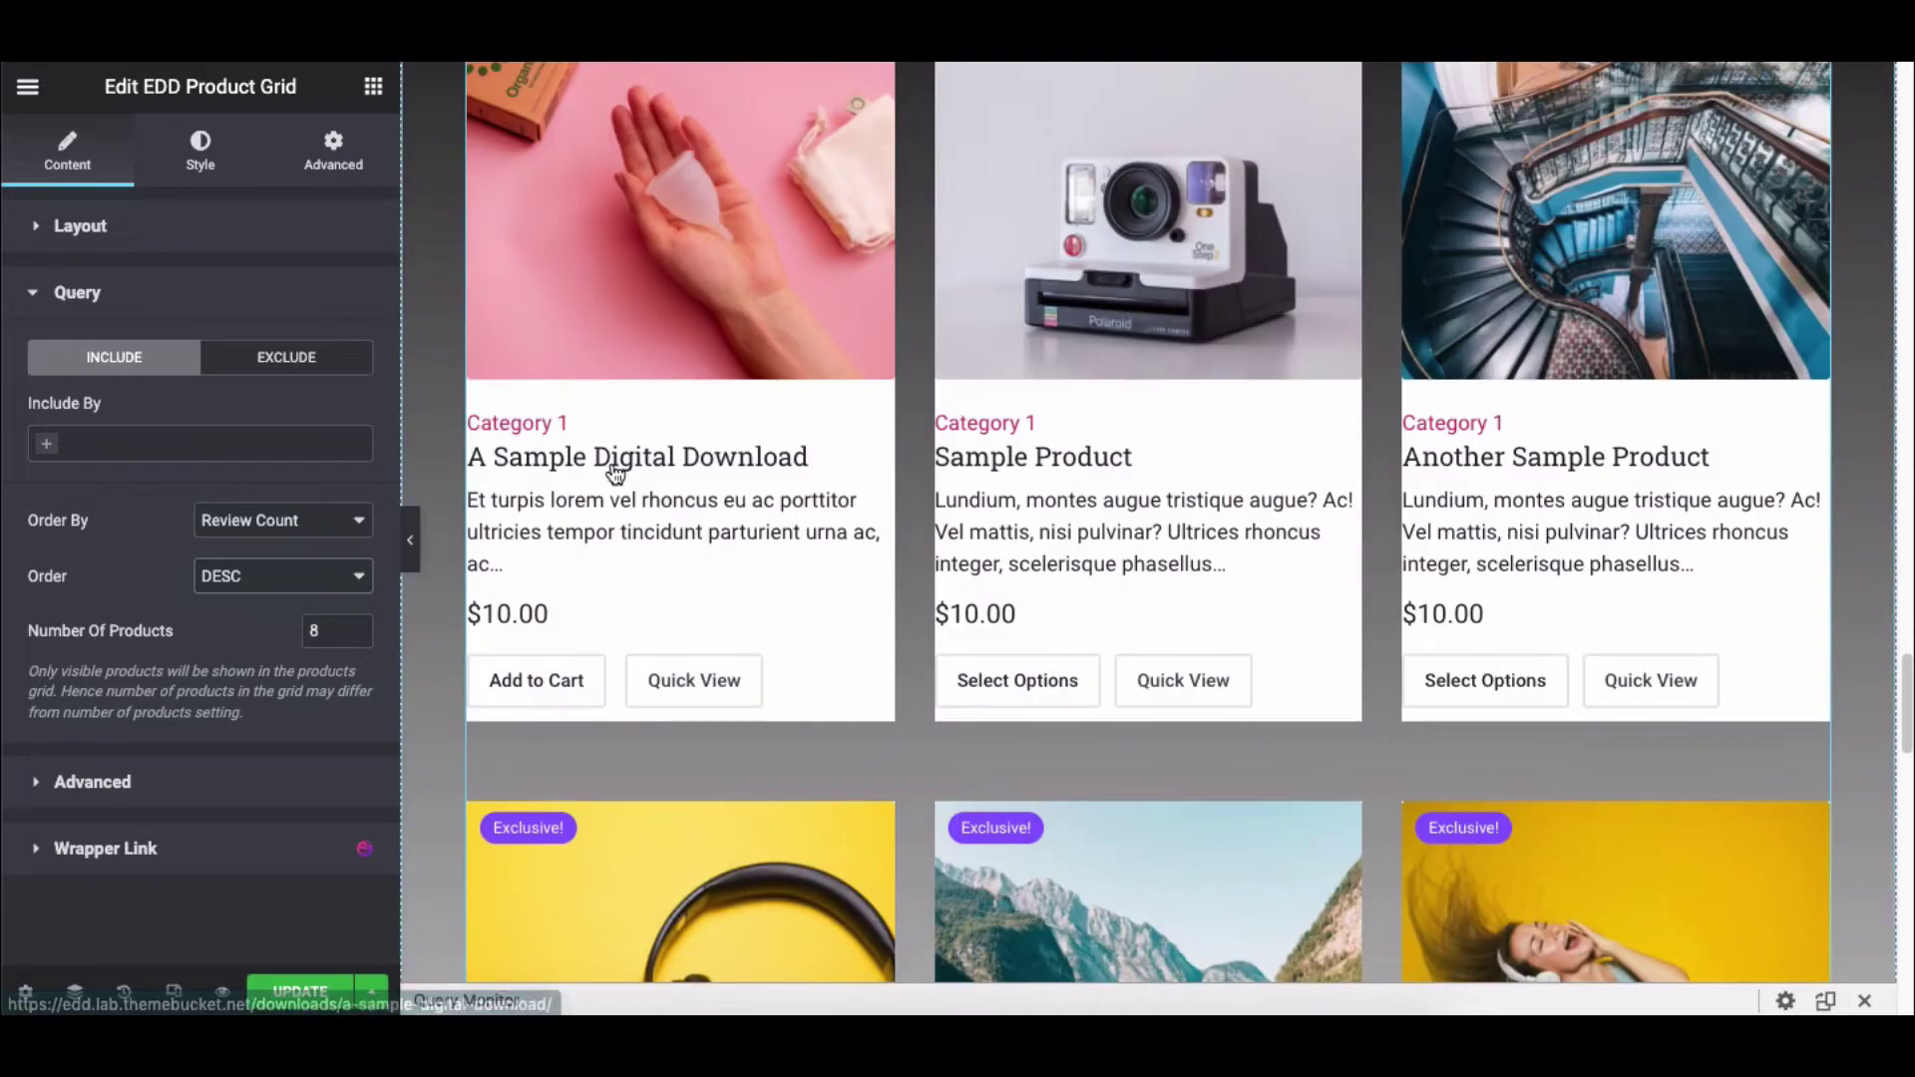
double_click(360, 630)
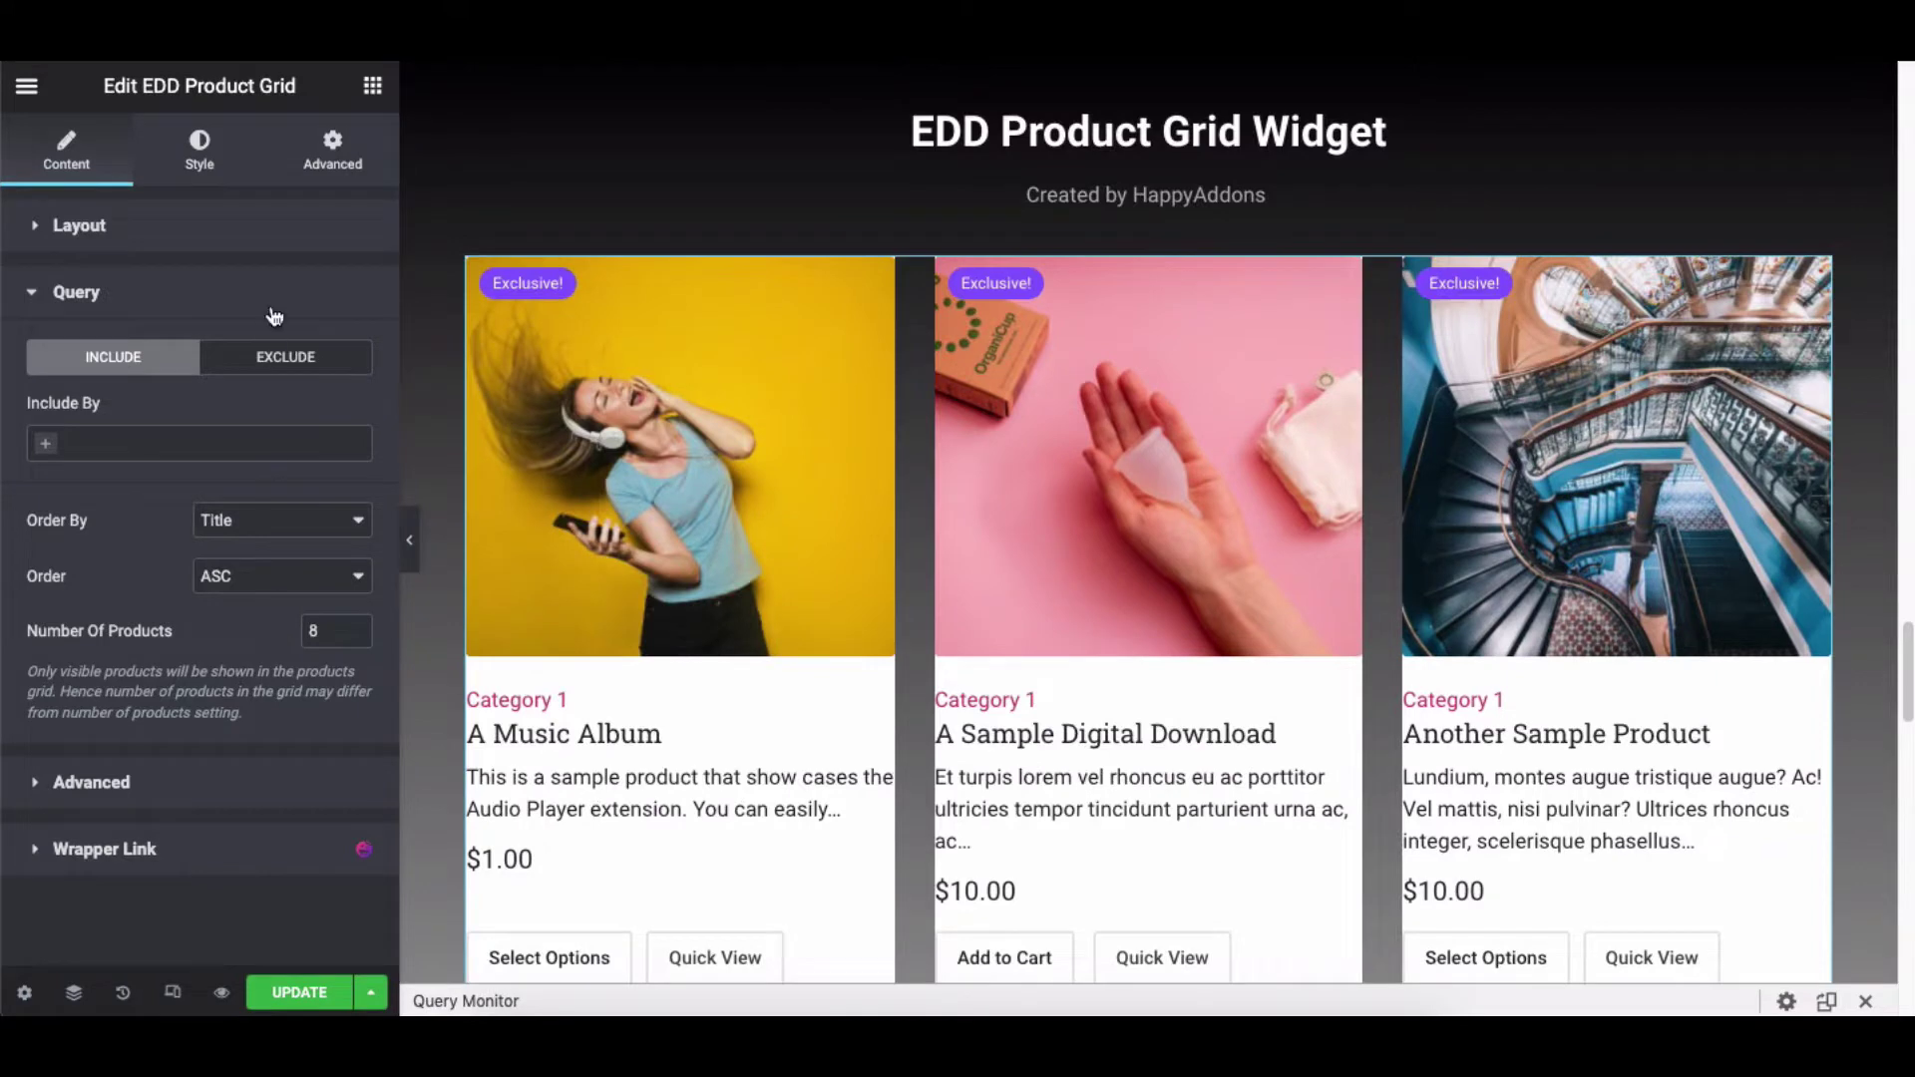
click(265, 300)
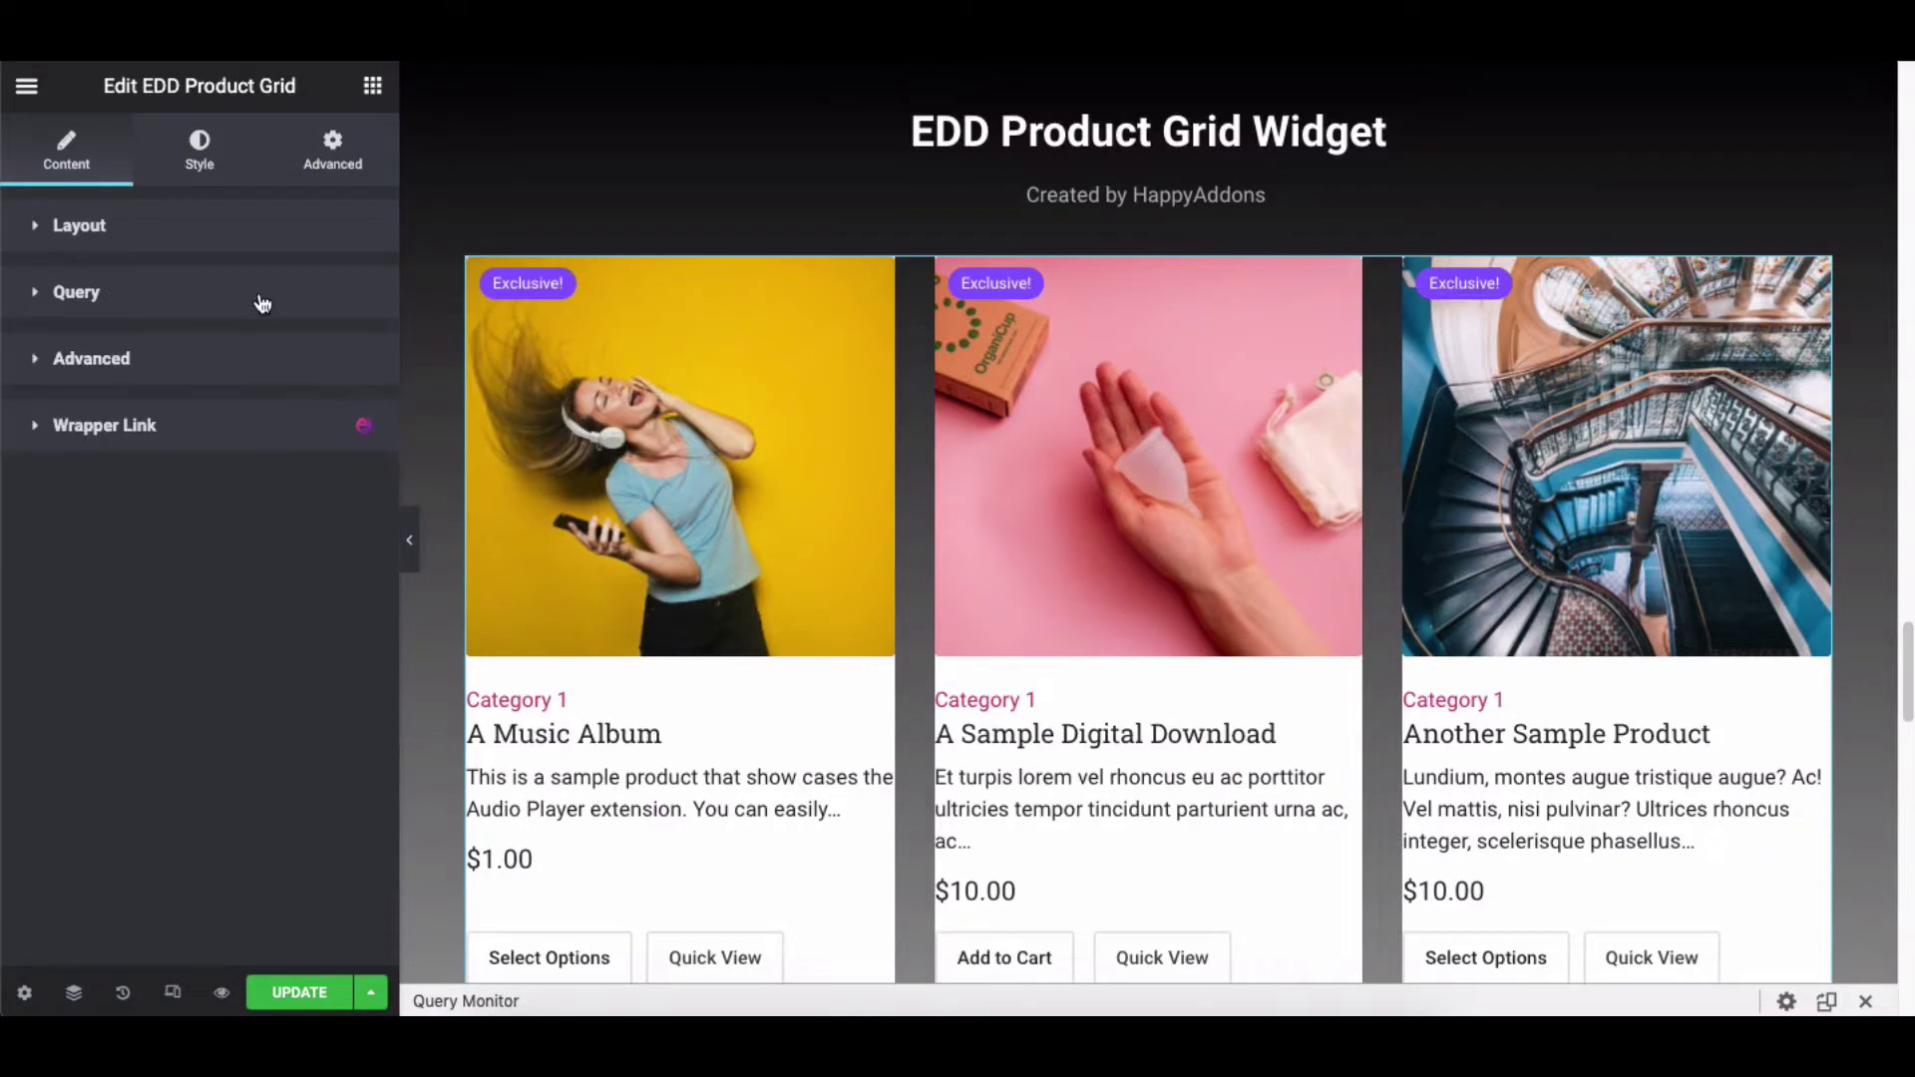
click(264, 372)
scroll(264, 372, down, 2)
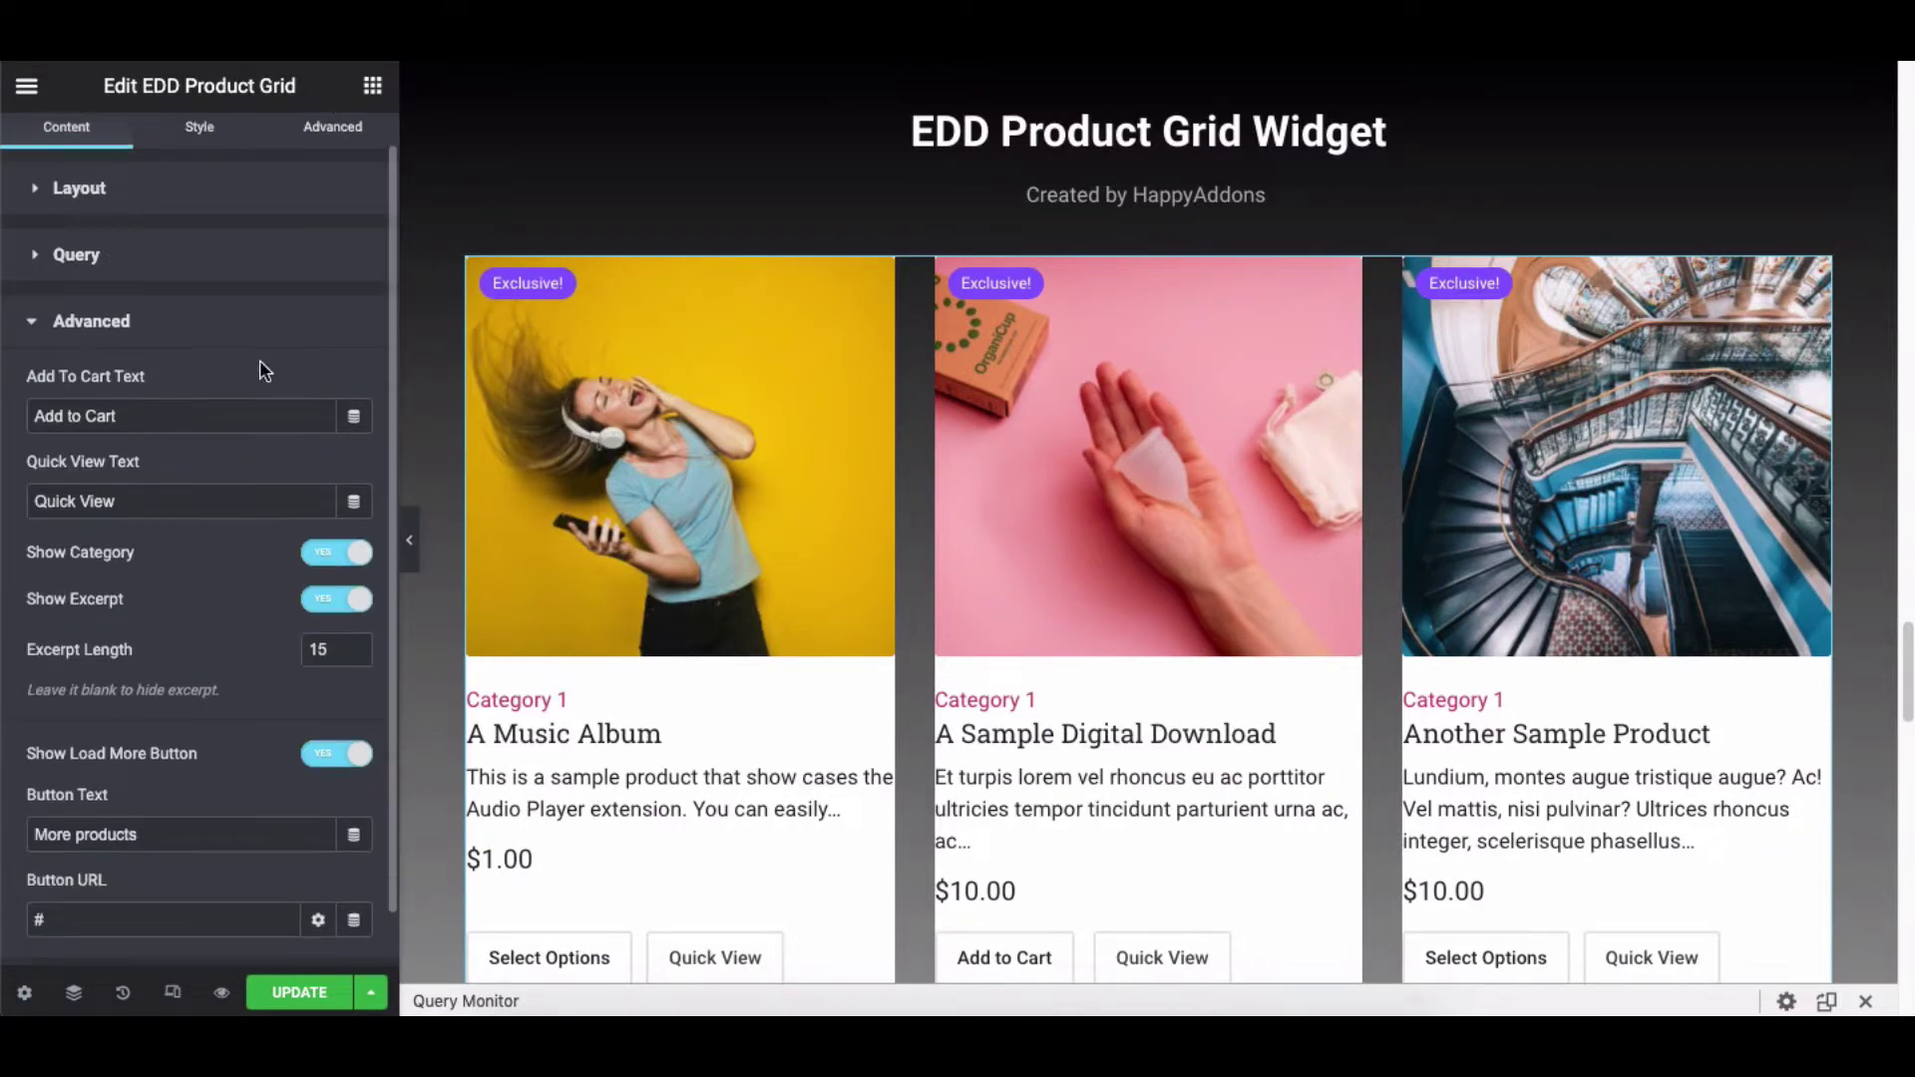
click(339, 496)
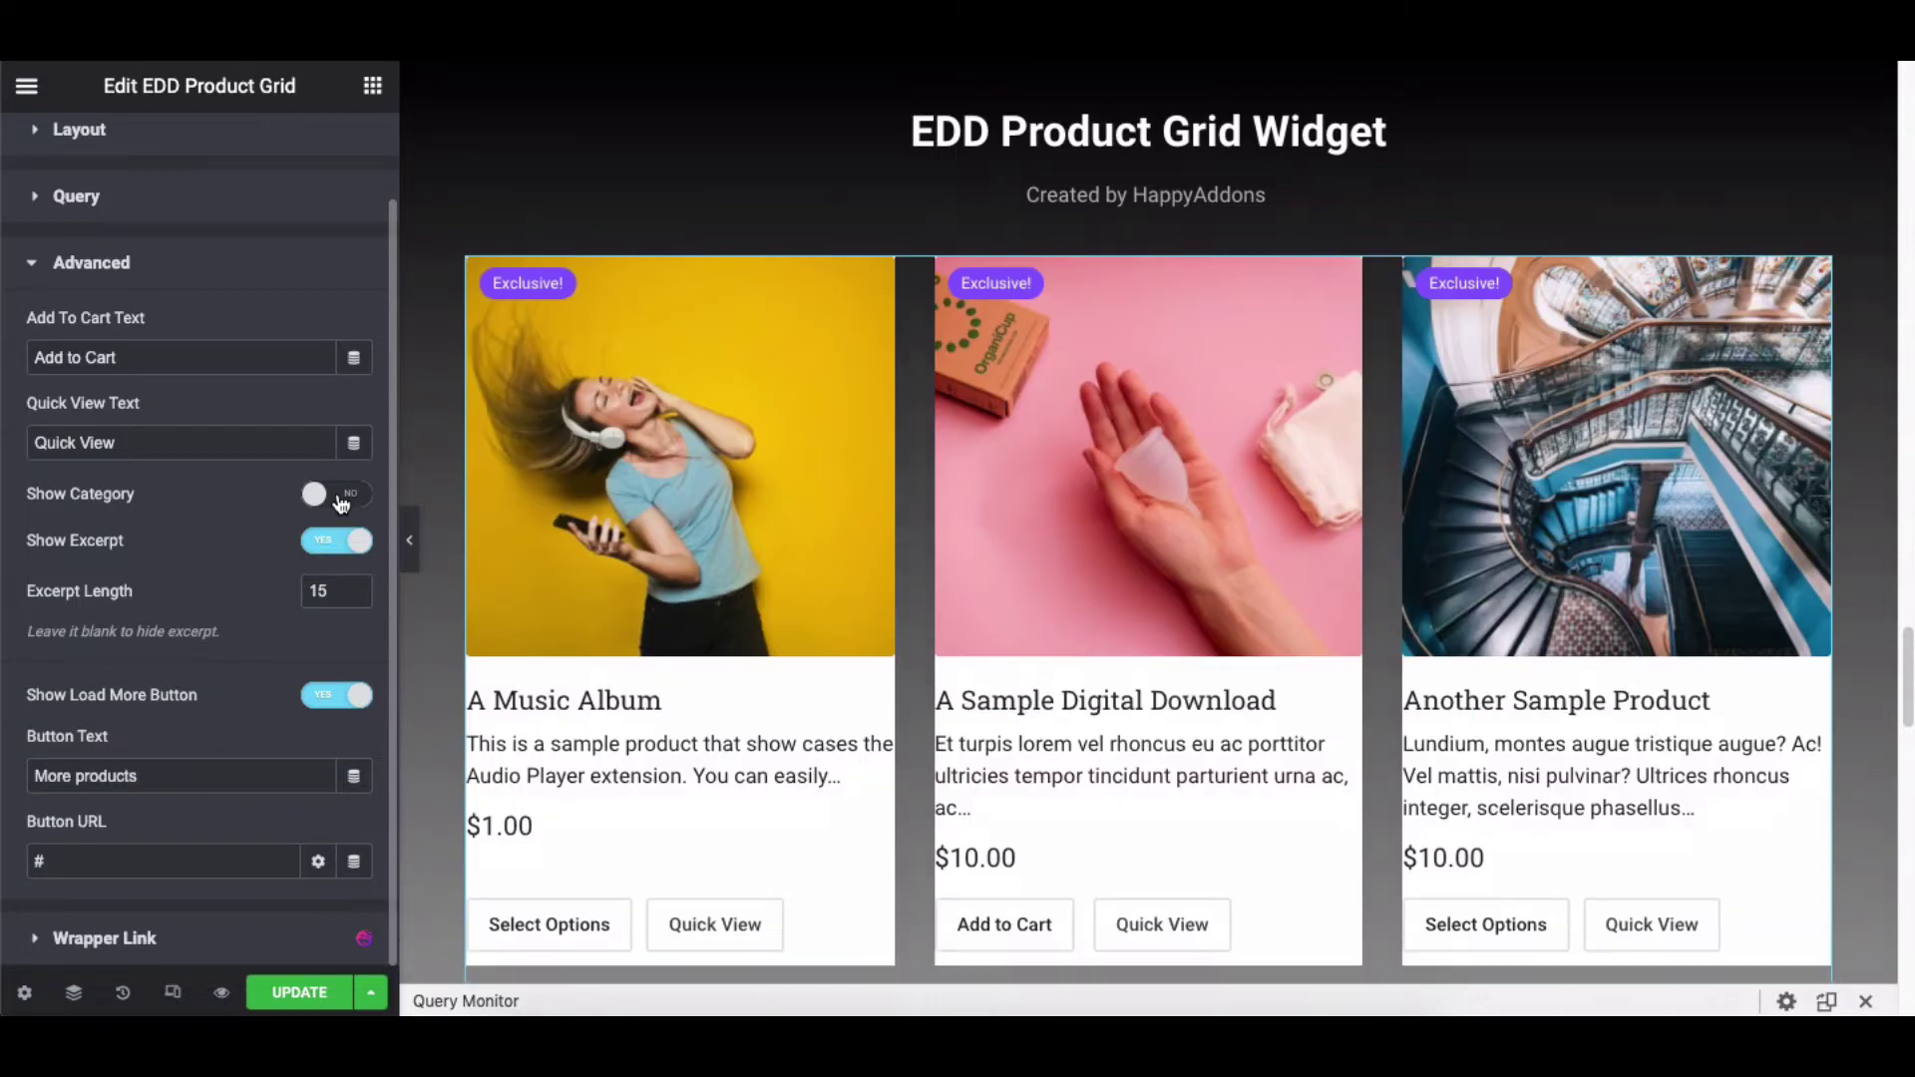
click(339, 496)
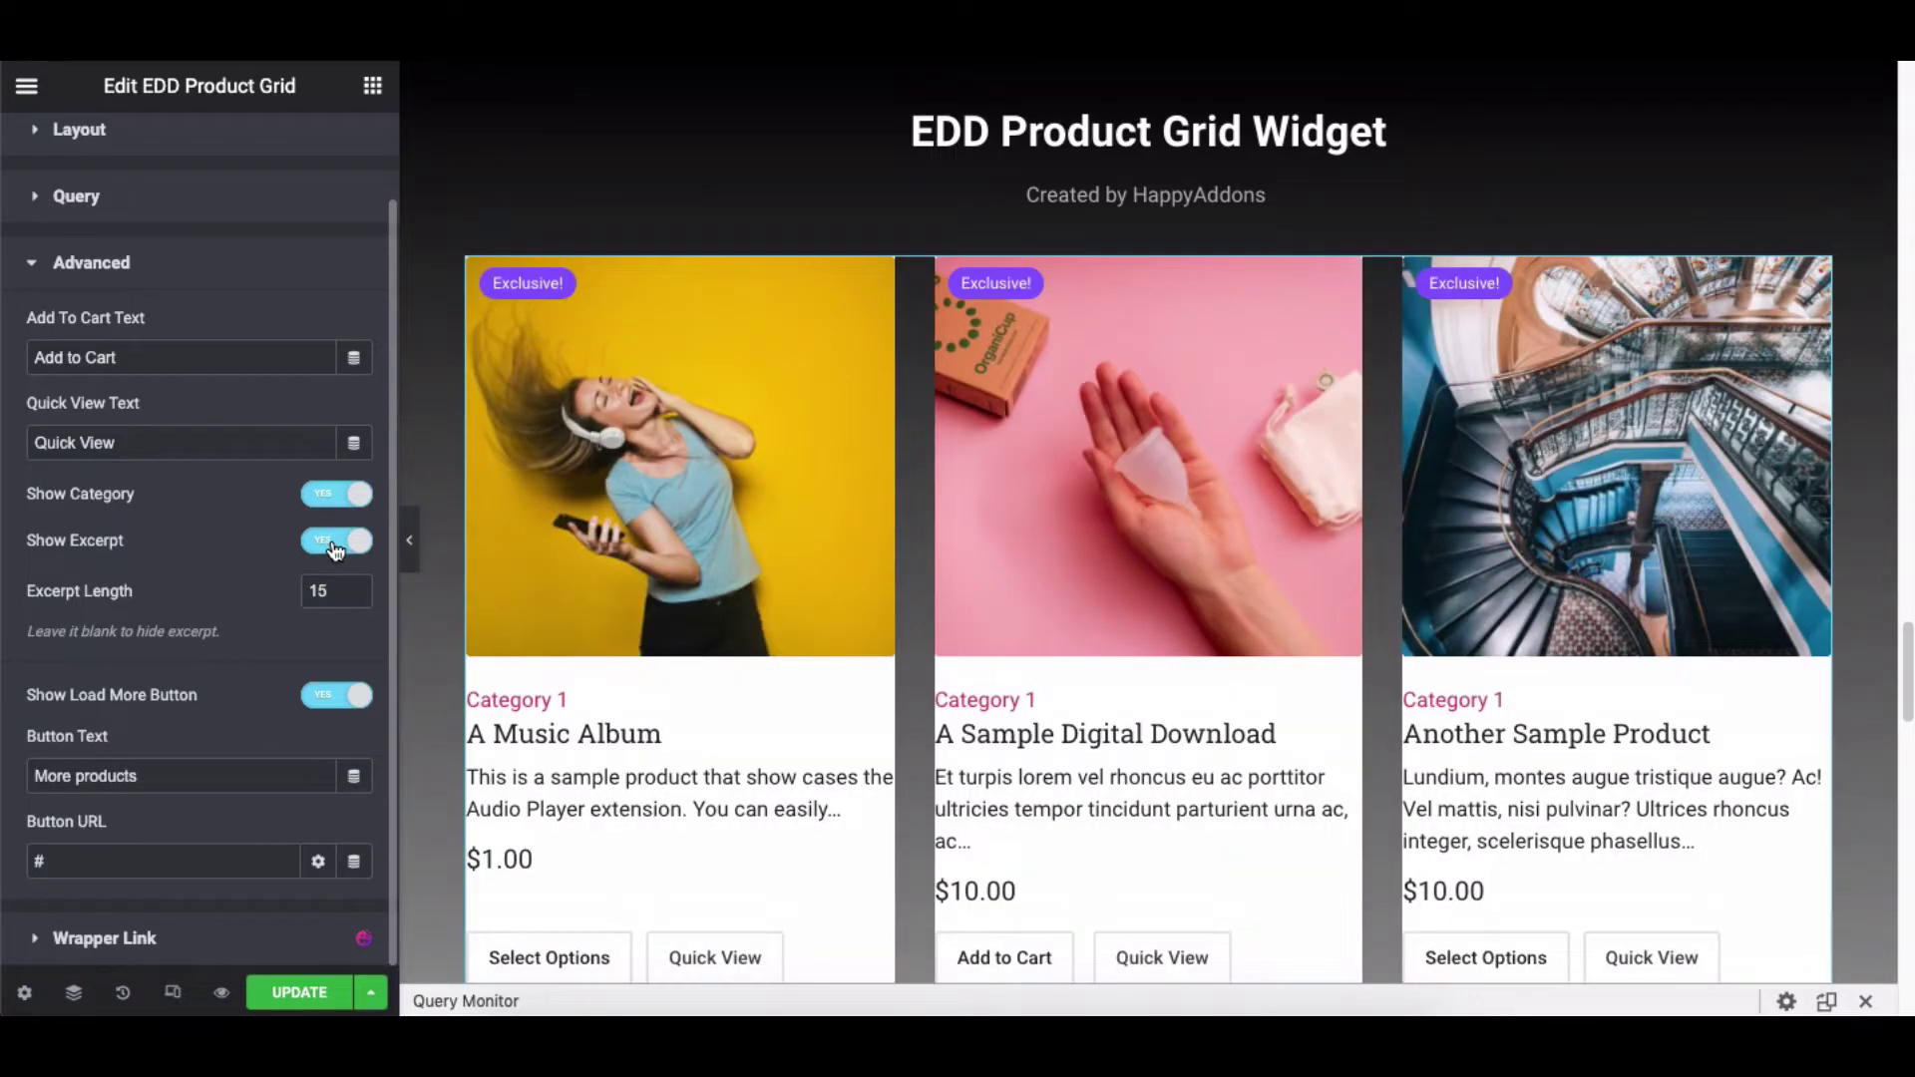
click(336, 542)
scroll(336, 550, up, 2)
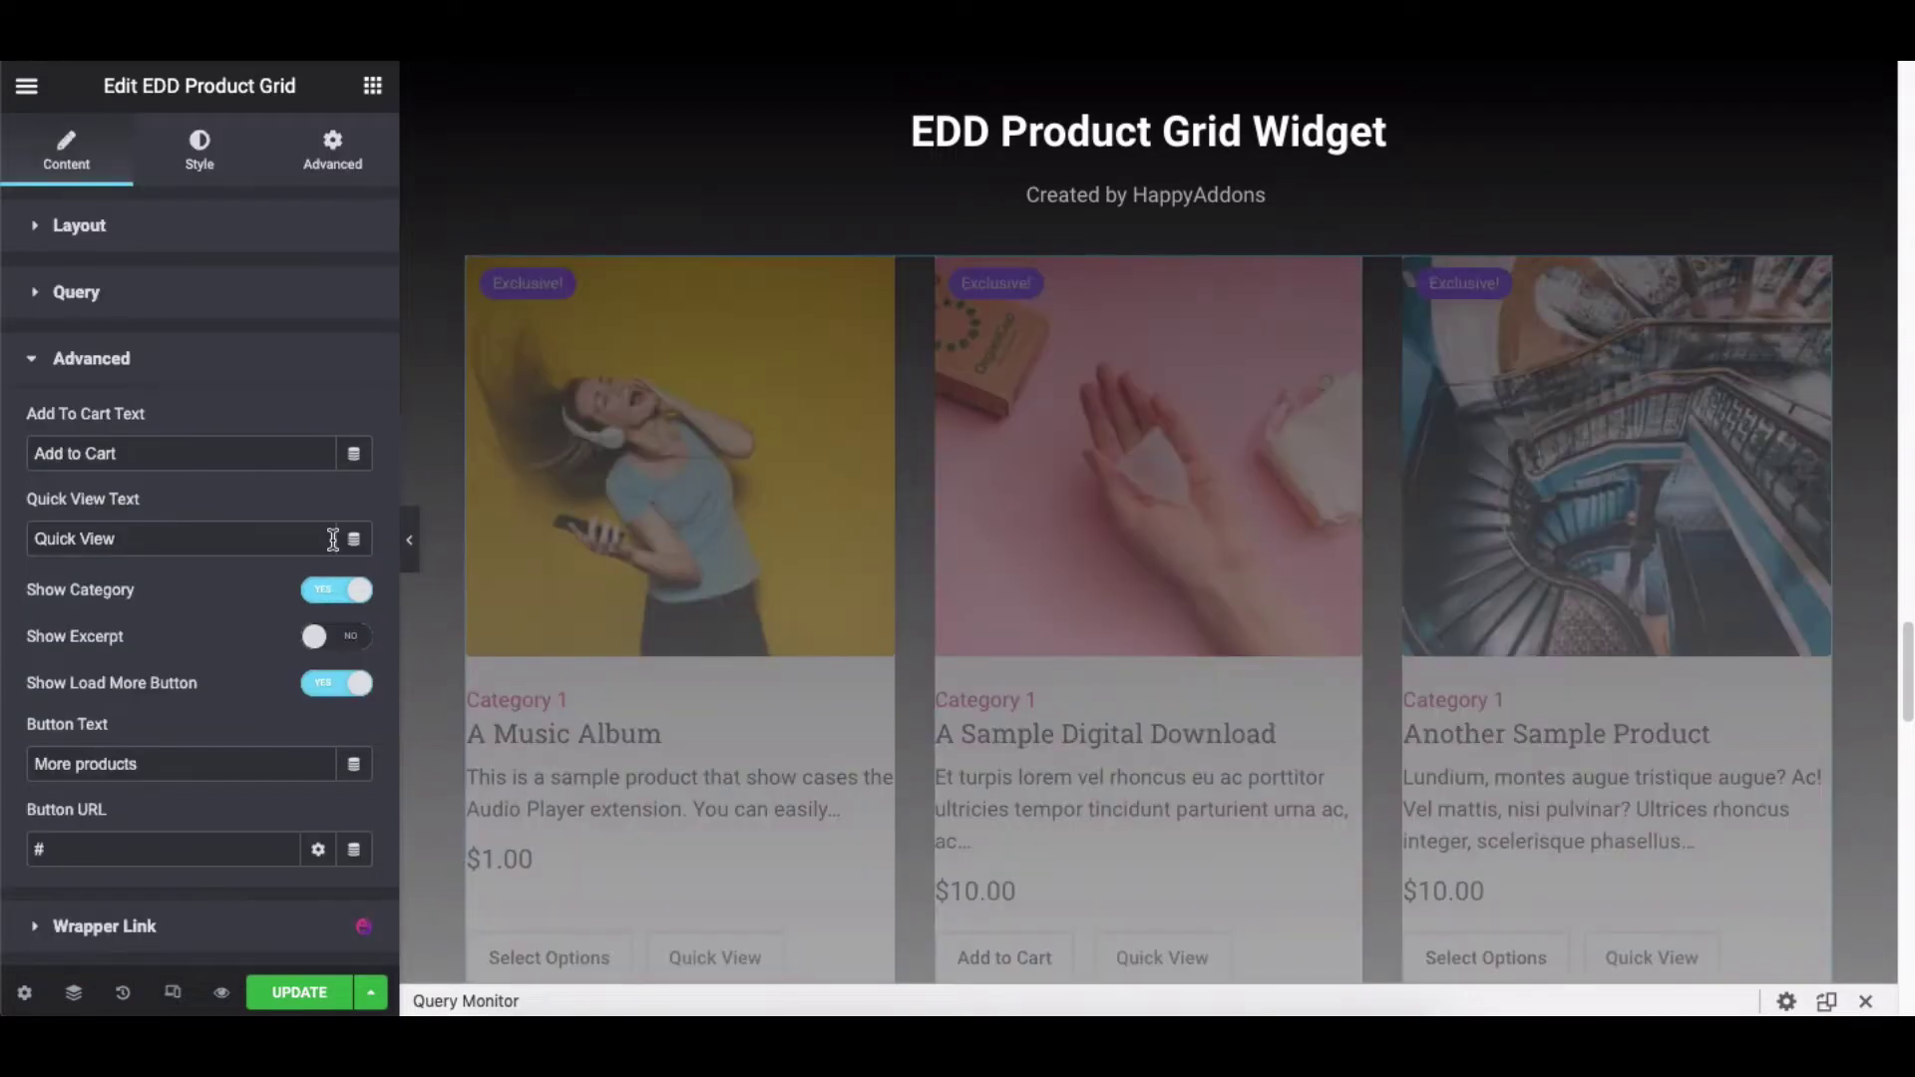
click(321, 639)
scroll(344, 599, down, 2)
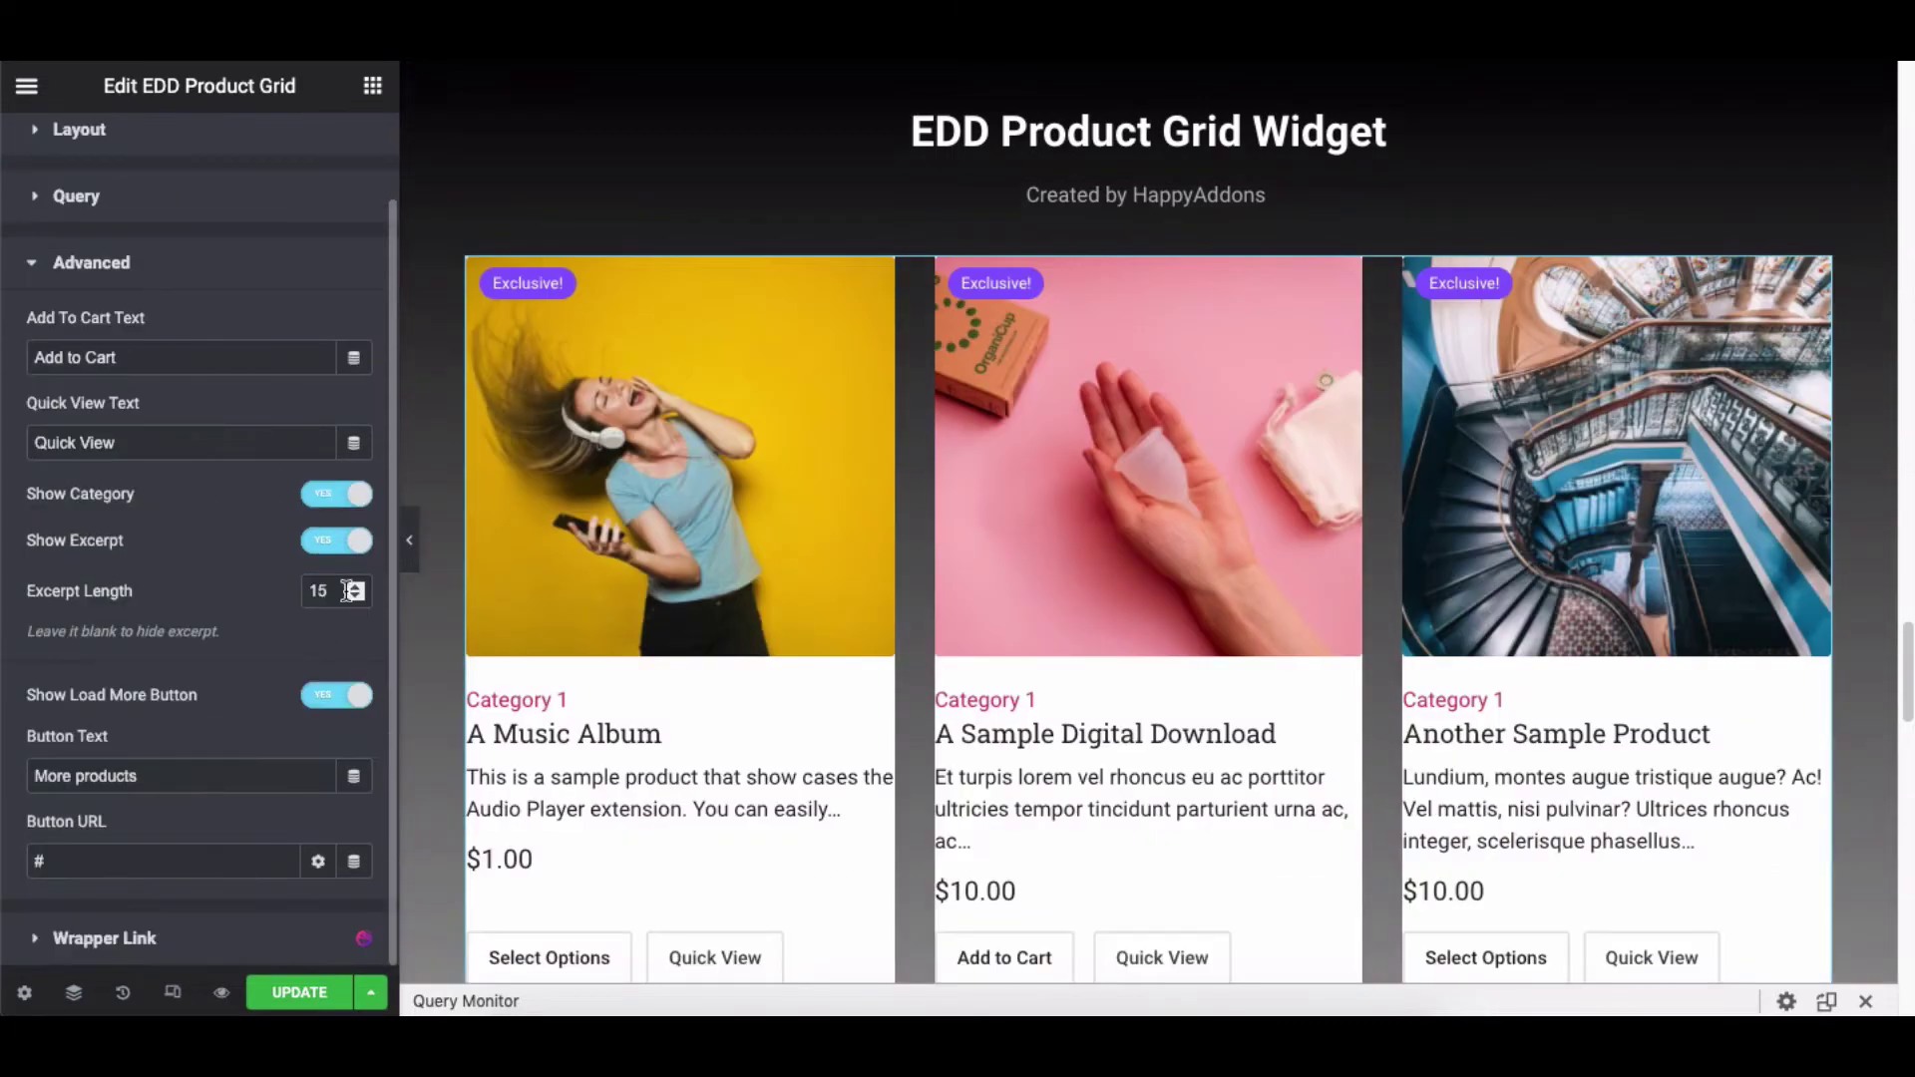
click(341, 692)
scroll(627, 694, down, 2)
click(335, 790)
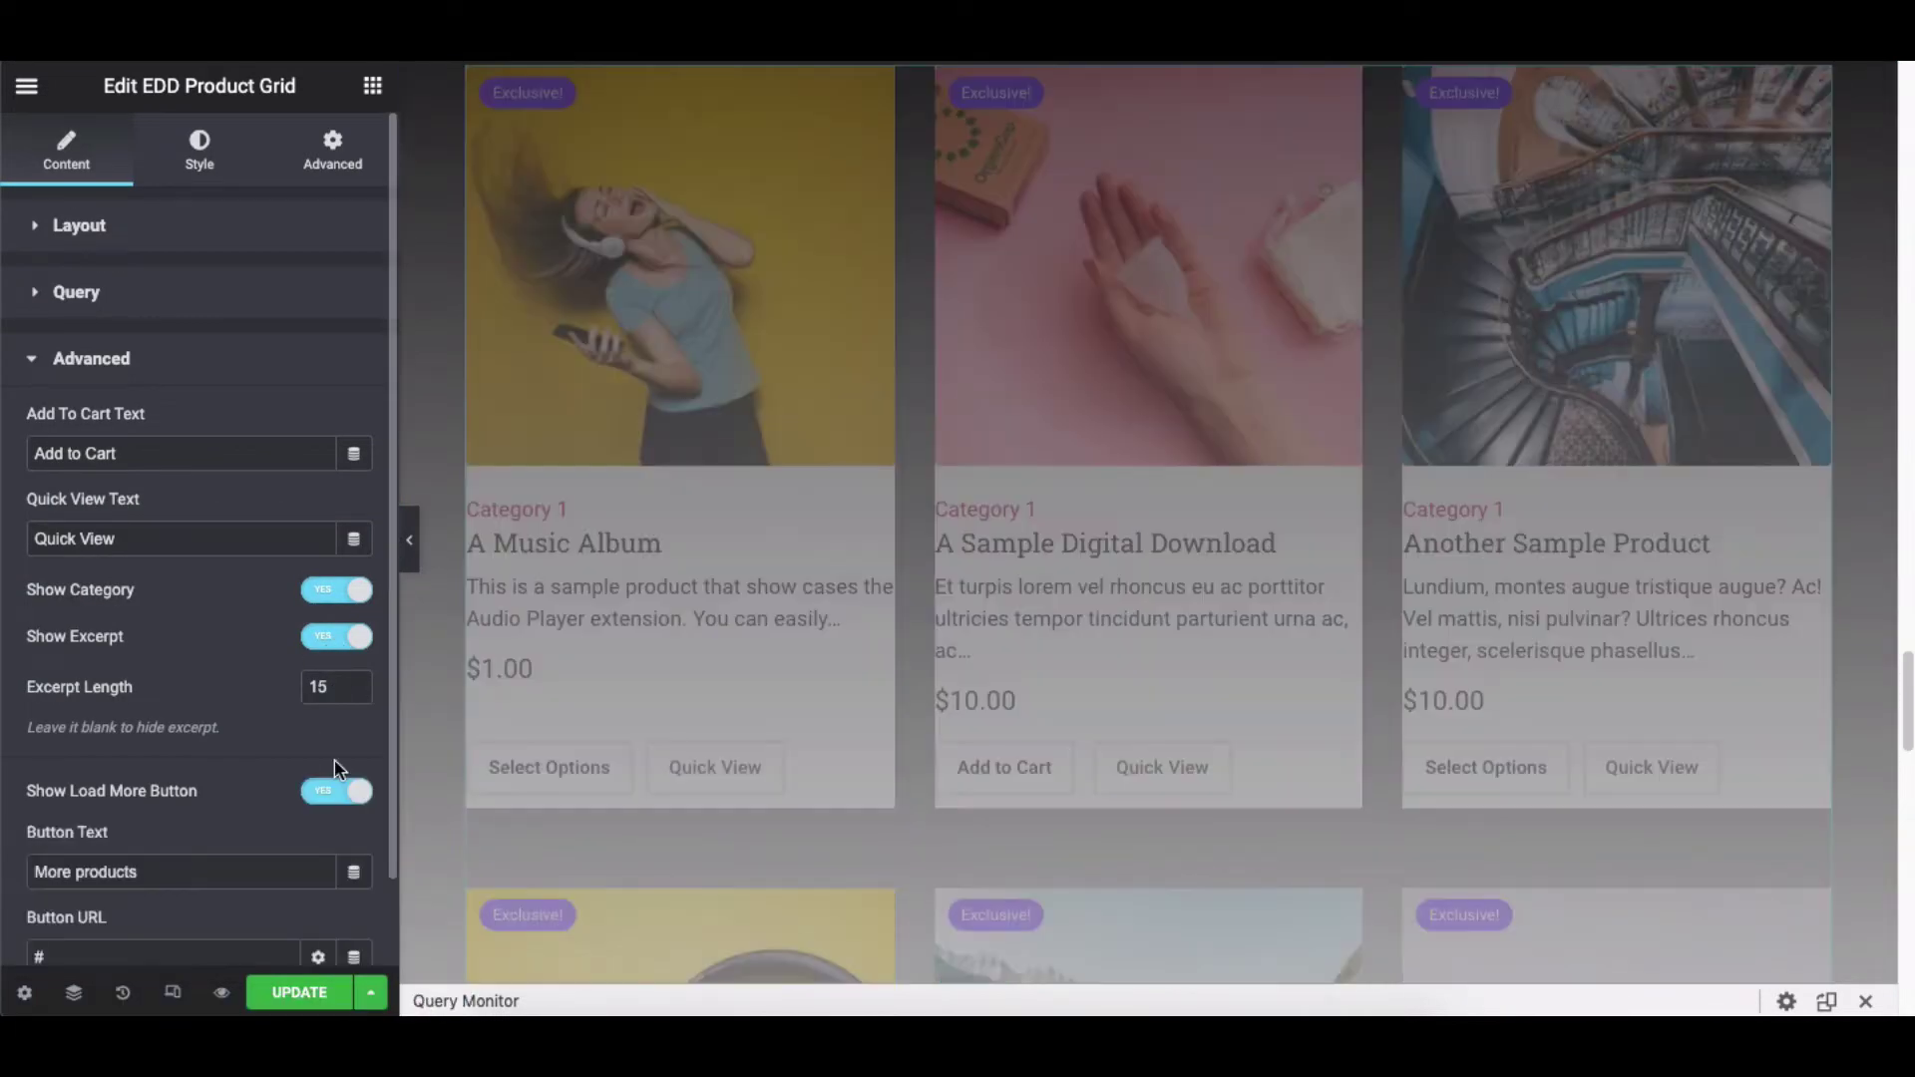
scroll(931, 808, down, 10)
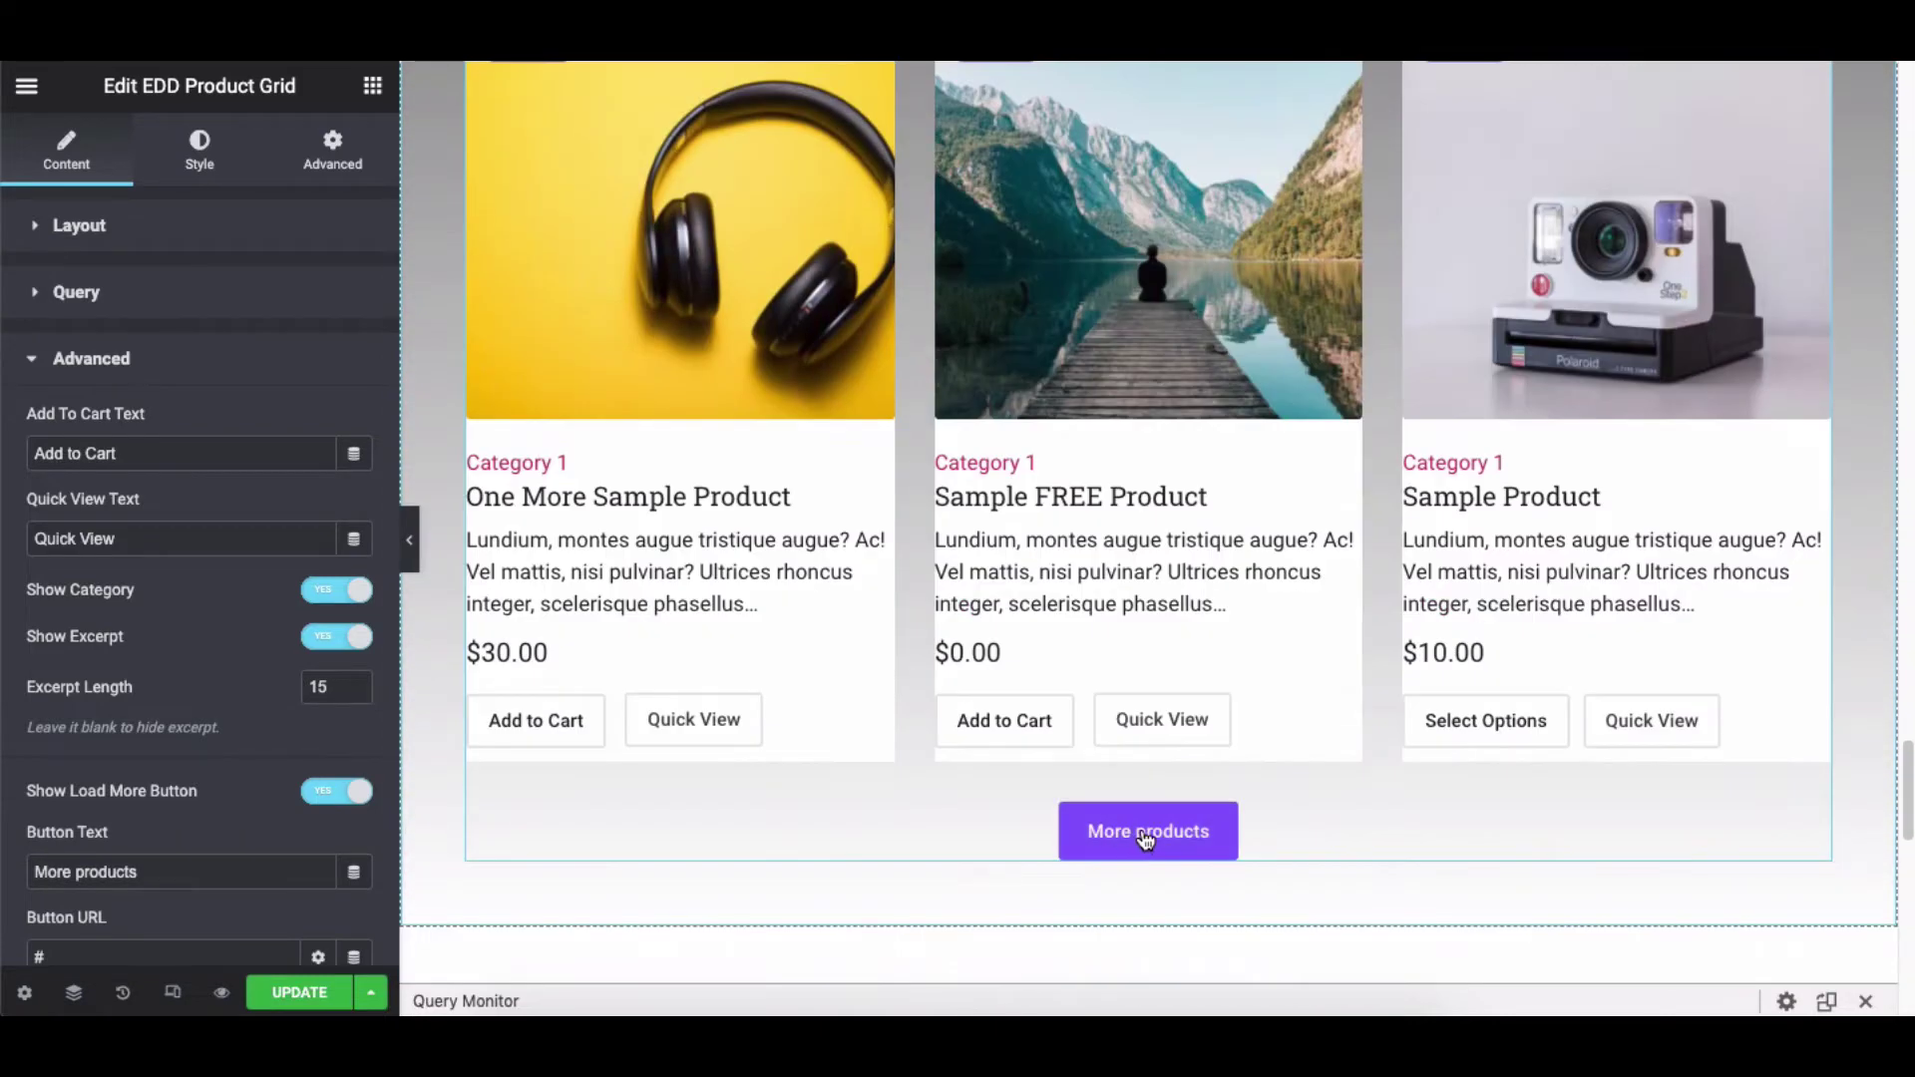
scroll(262, 682, down, 1)
click(177, 769)
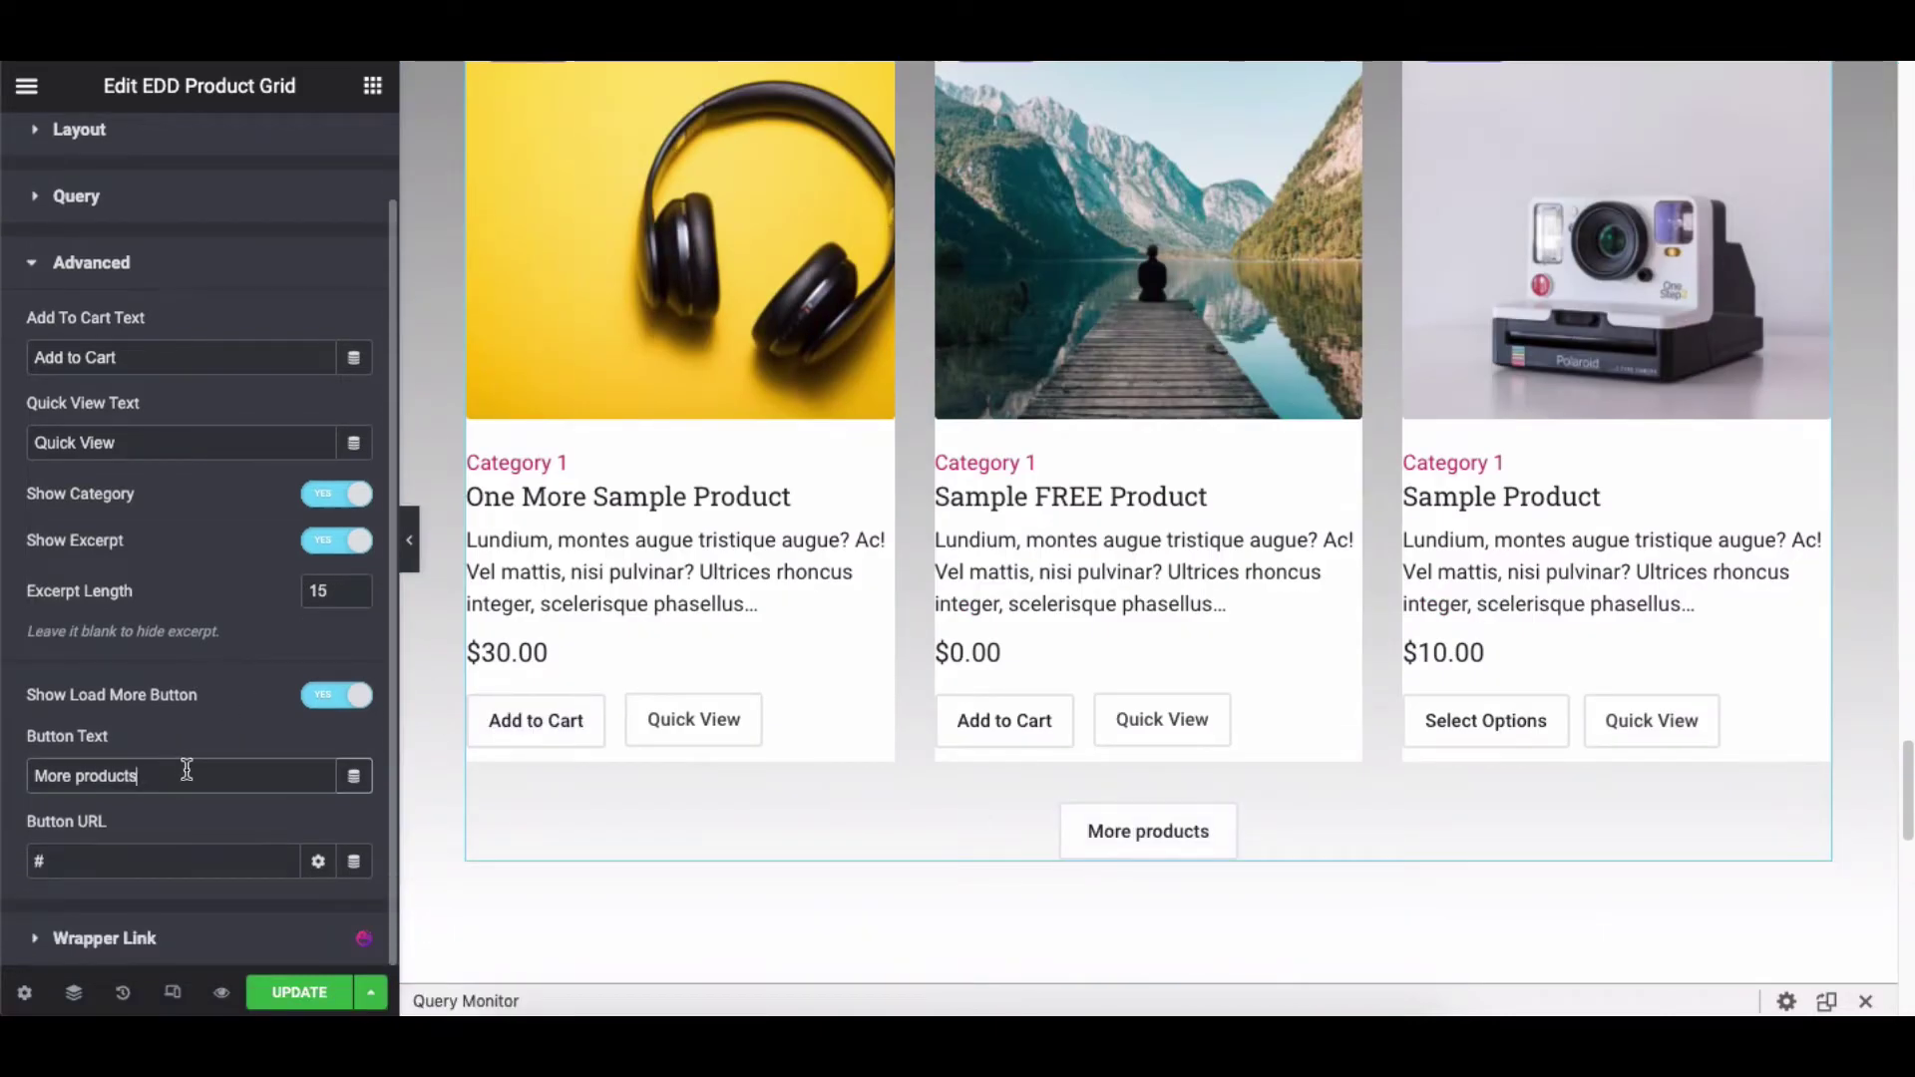
click(164, 861)
scroll(169, 776, up, 1)
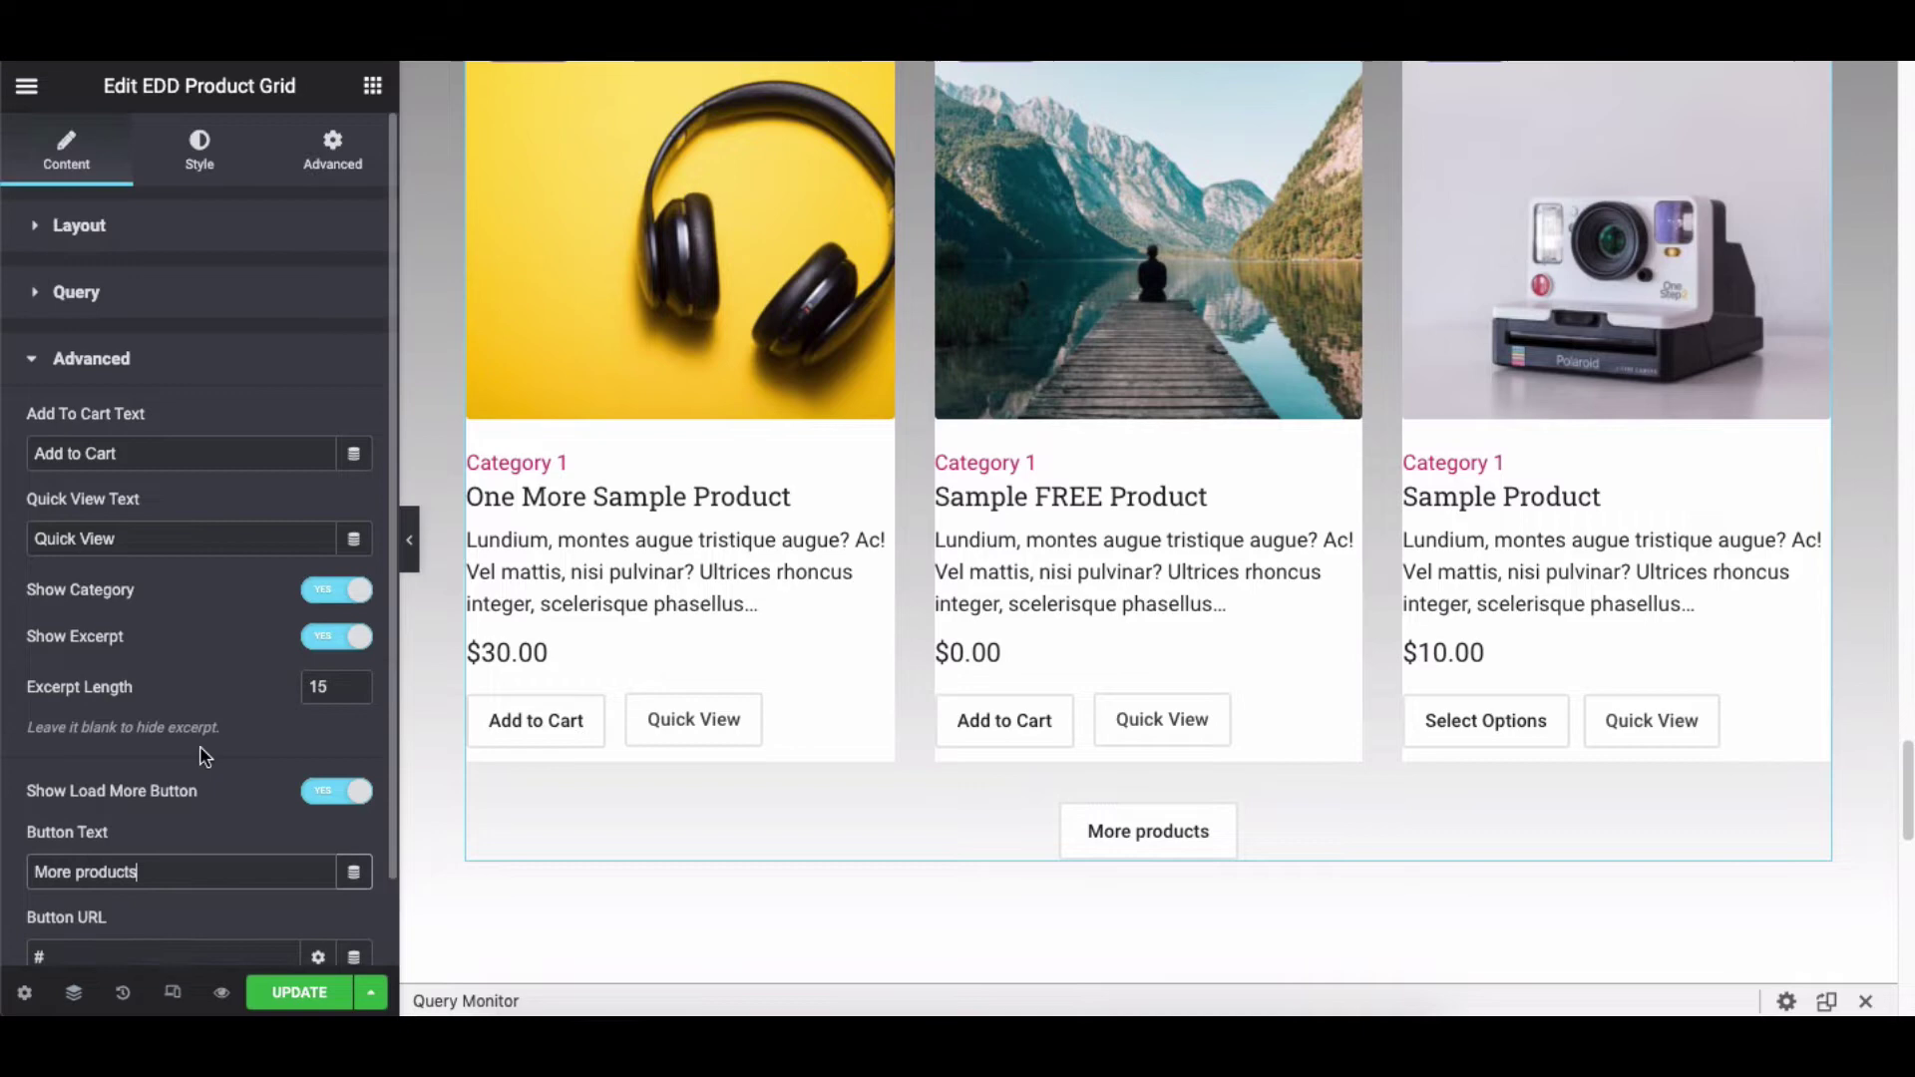
click(222, 377)
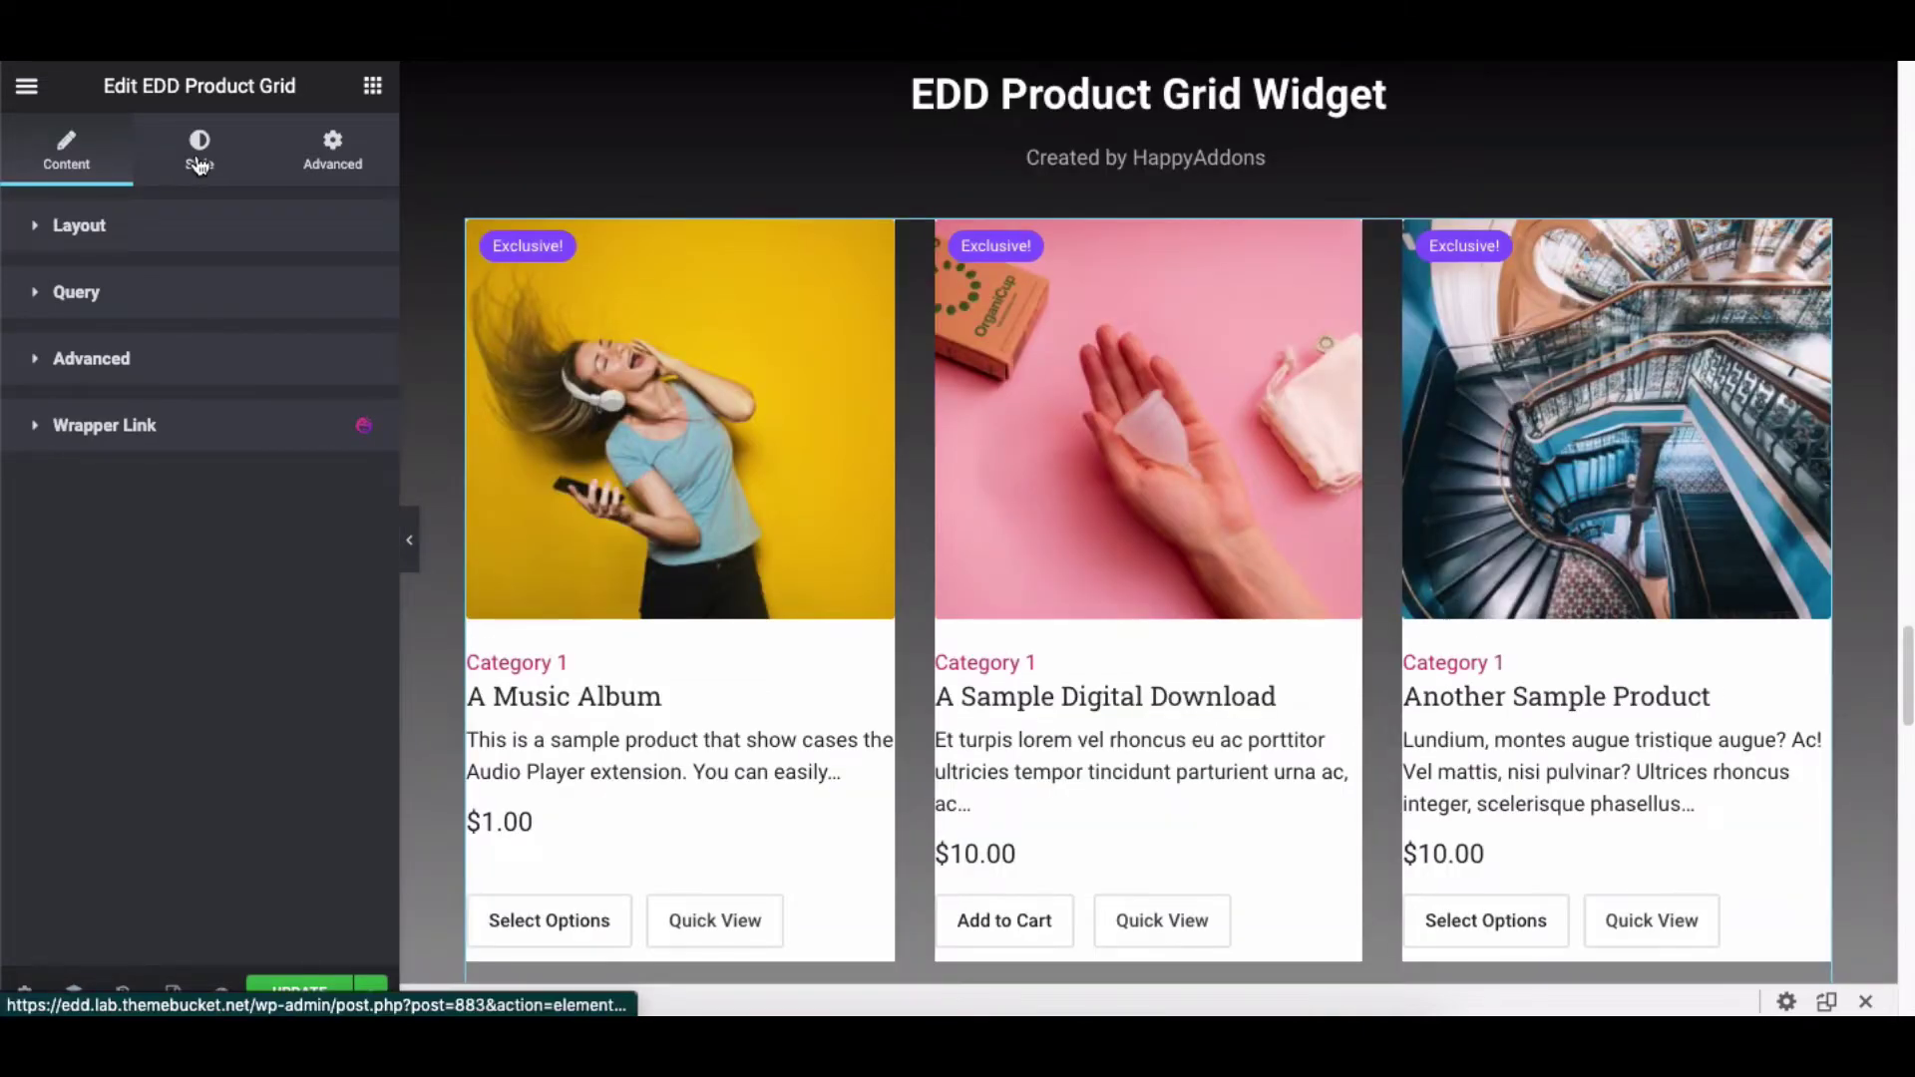
In Style > Layout, set card gap 20, left-aligned text, padding 20 and border radius 10
click(201, 166)
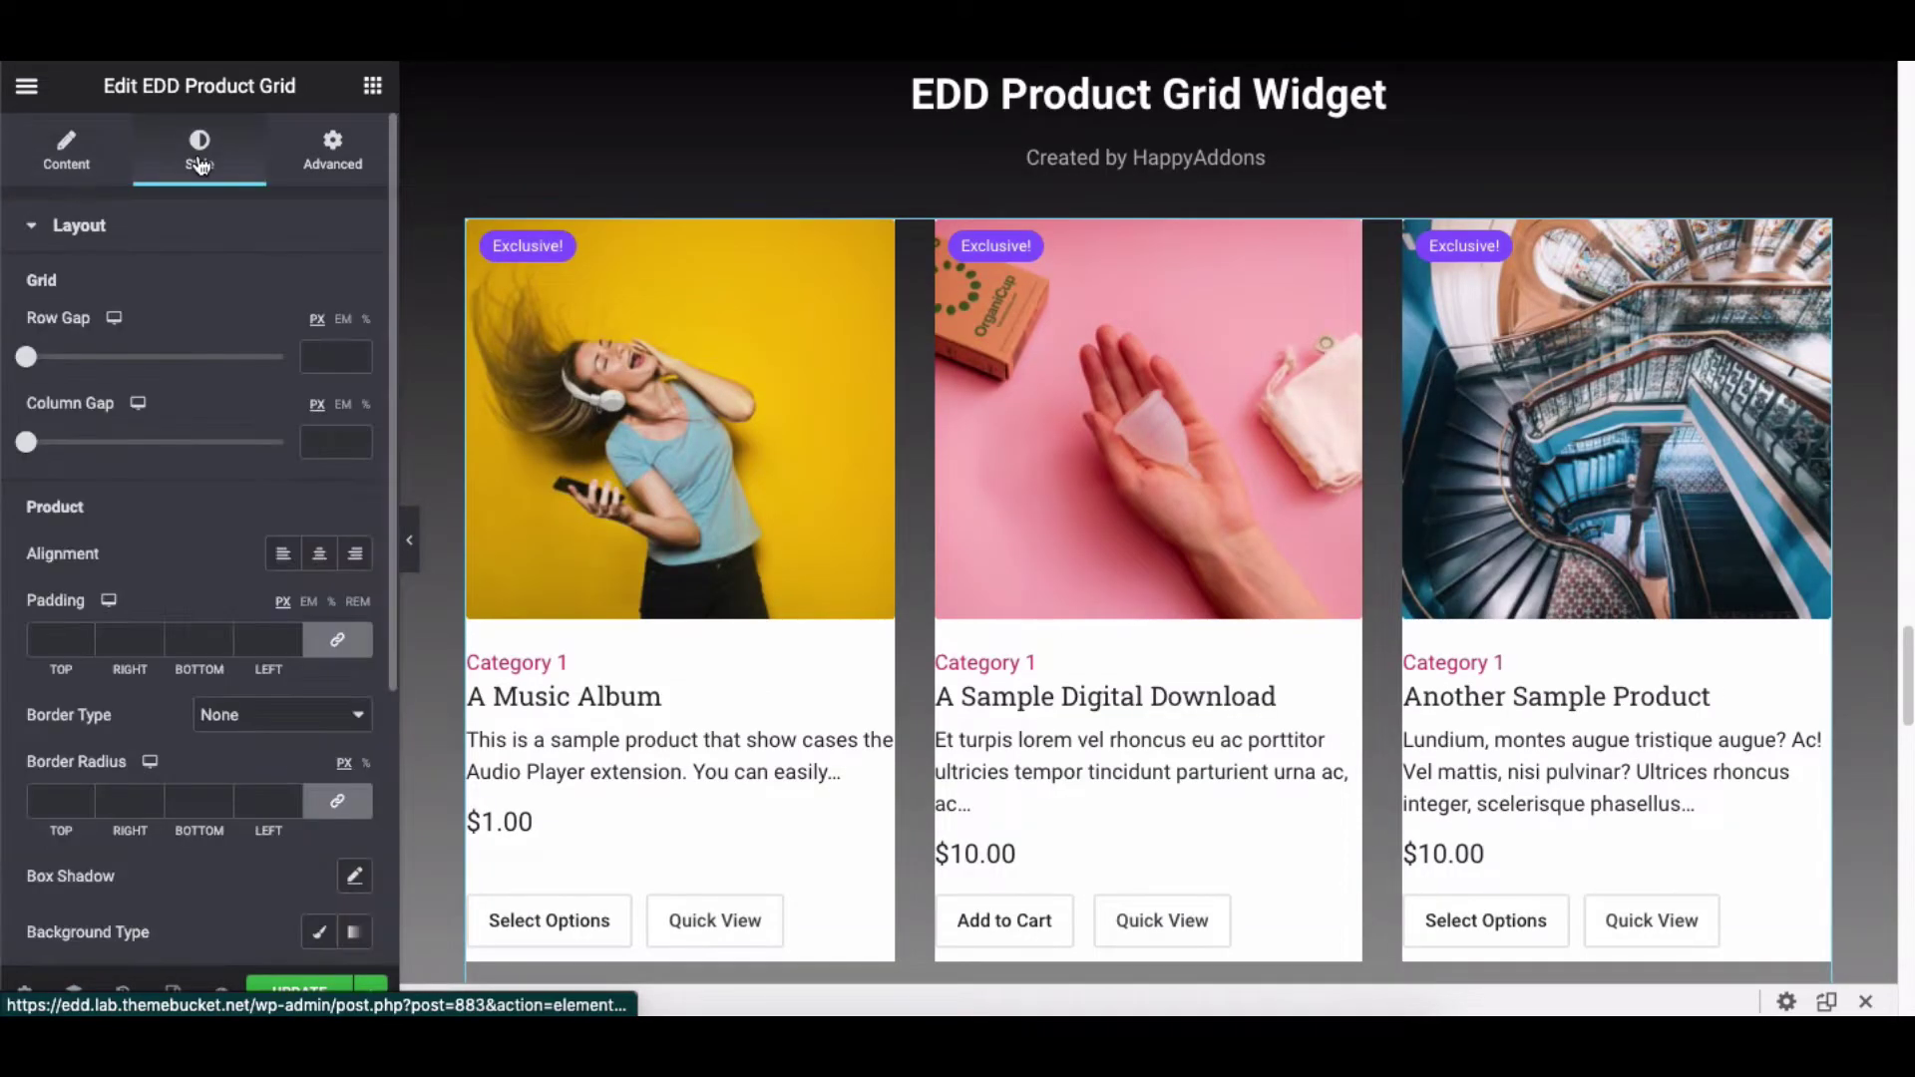
click(190, 243)
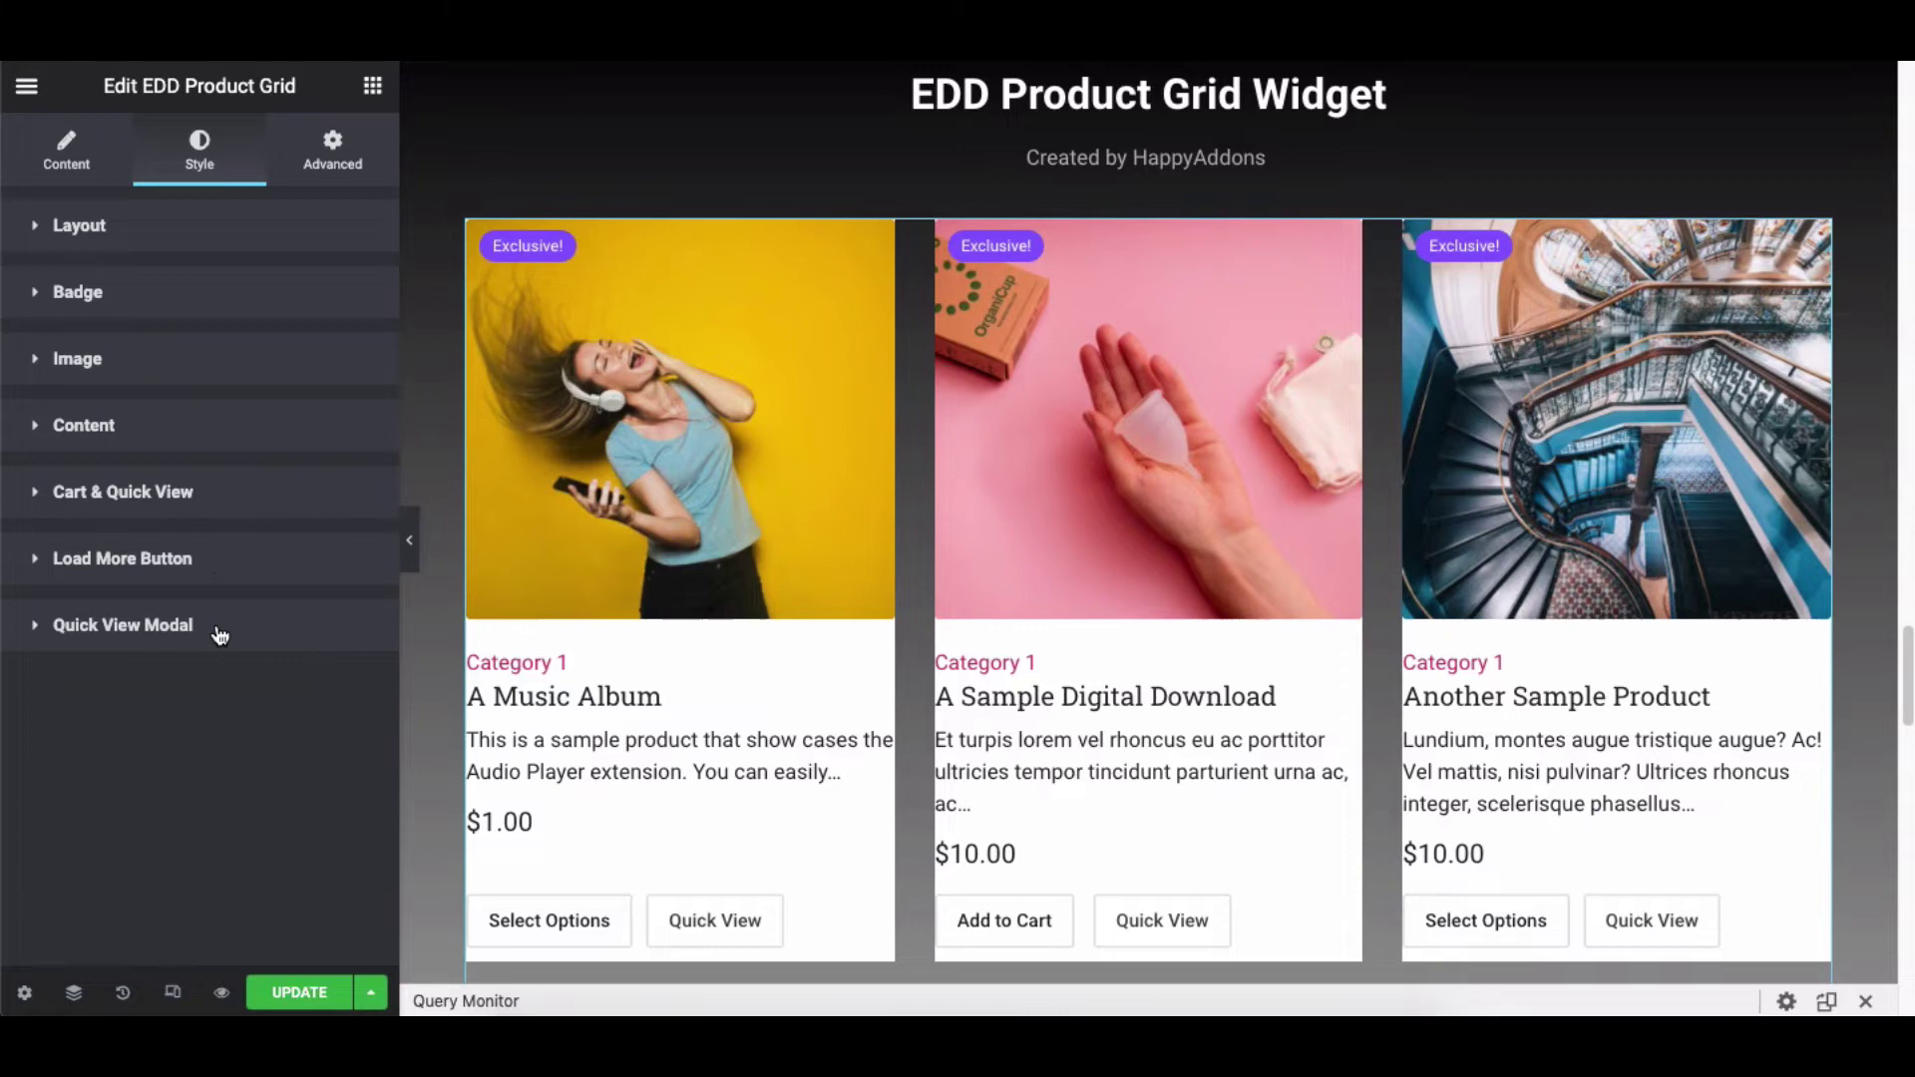
click(217, 226)
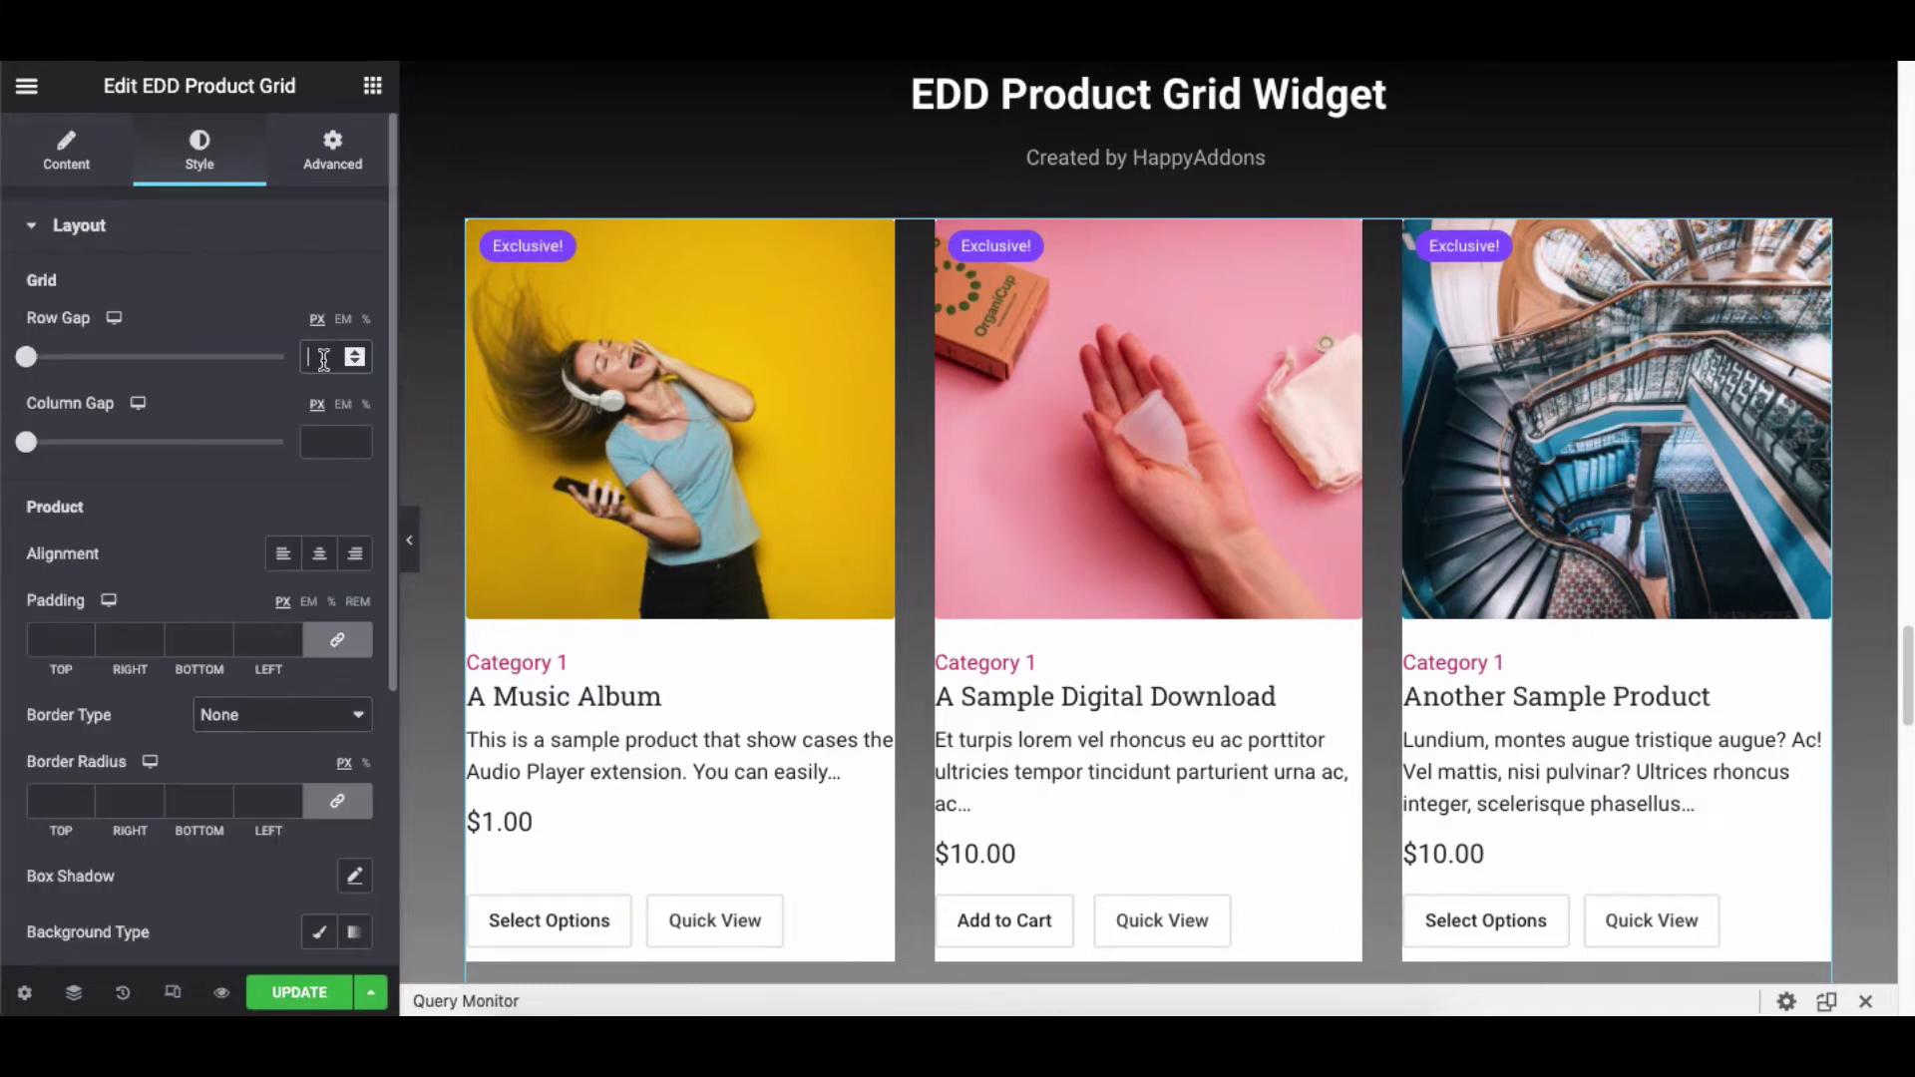
double_click(317, 442)
text(20)
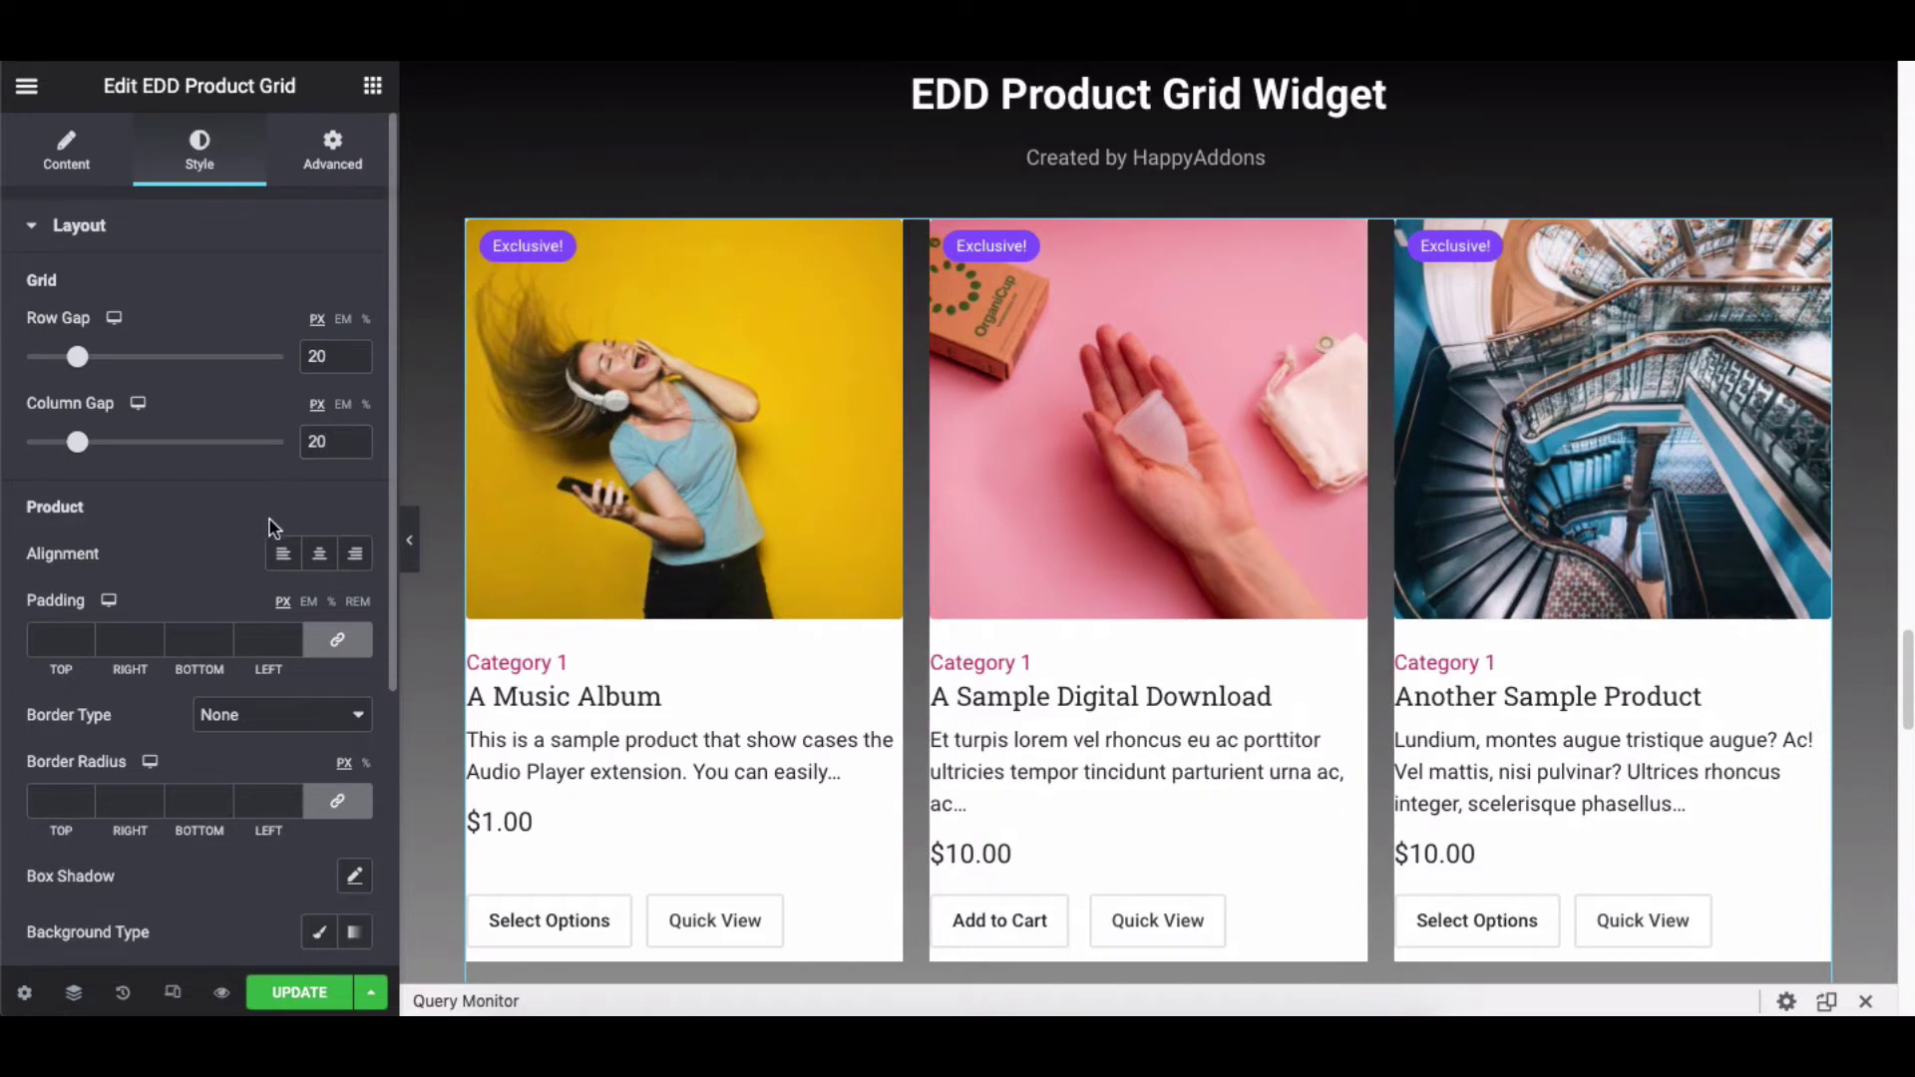
click(319, 553)
click(355, 553)
click(283, 556)
click(265, 636)
text(20)
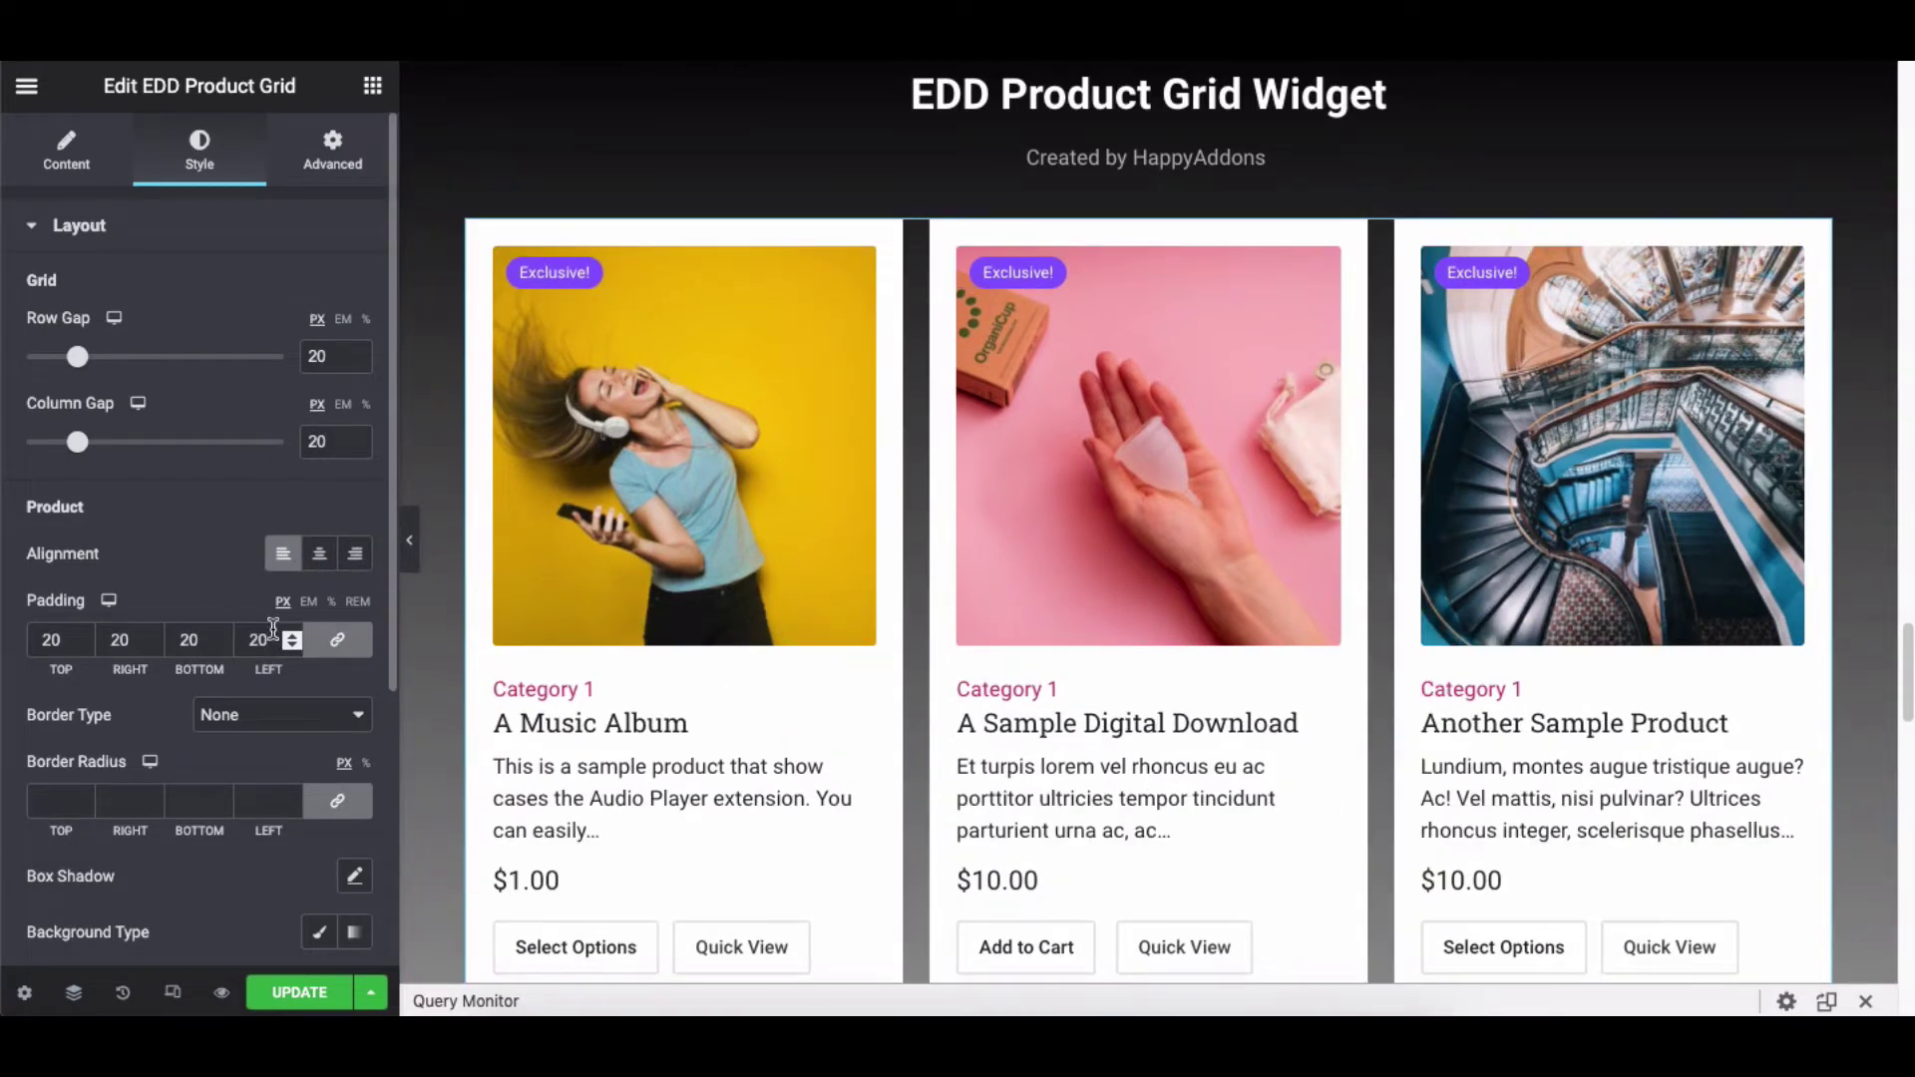
click(267, 800)
text(10)
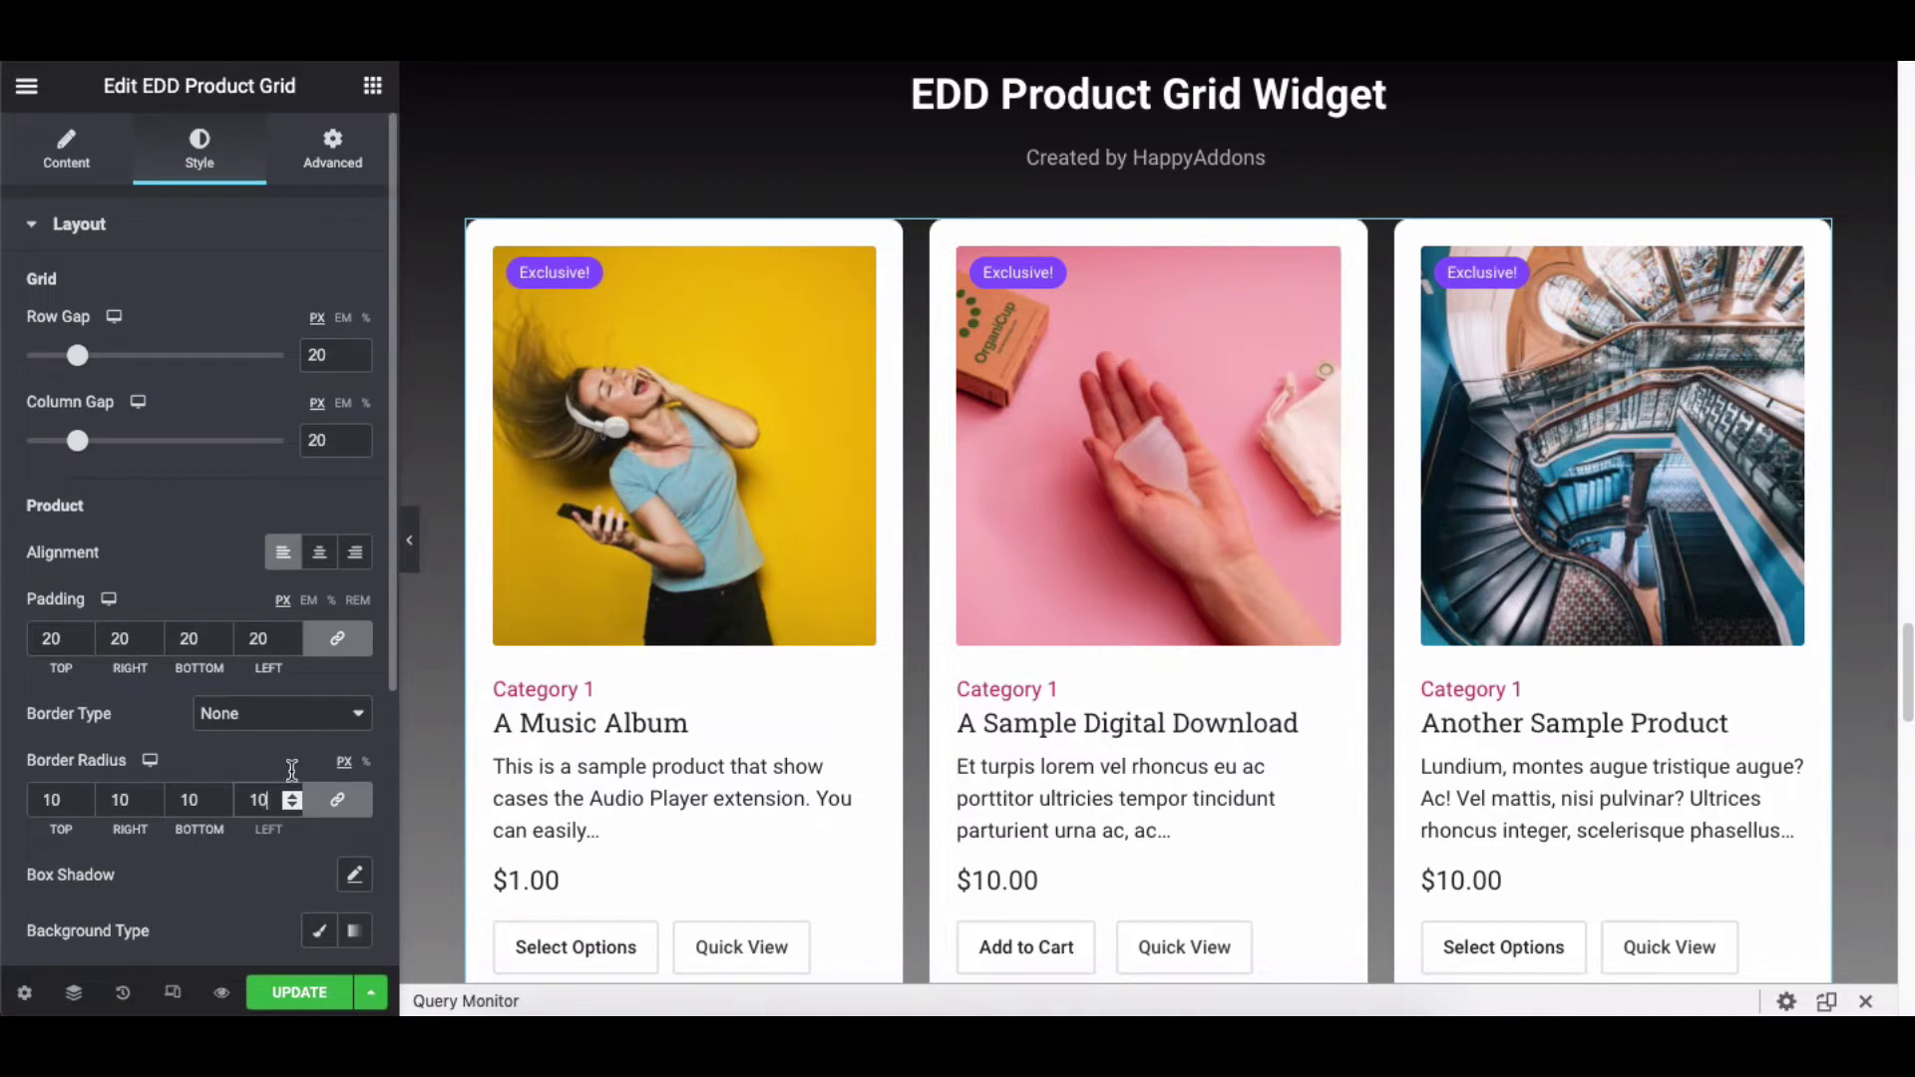
scroll(279, 768, down, 2)
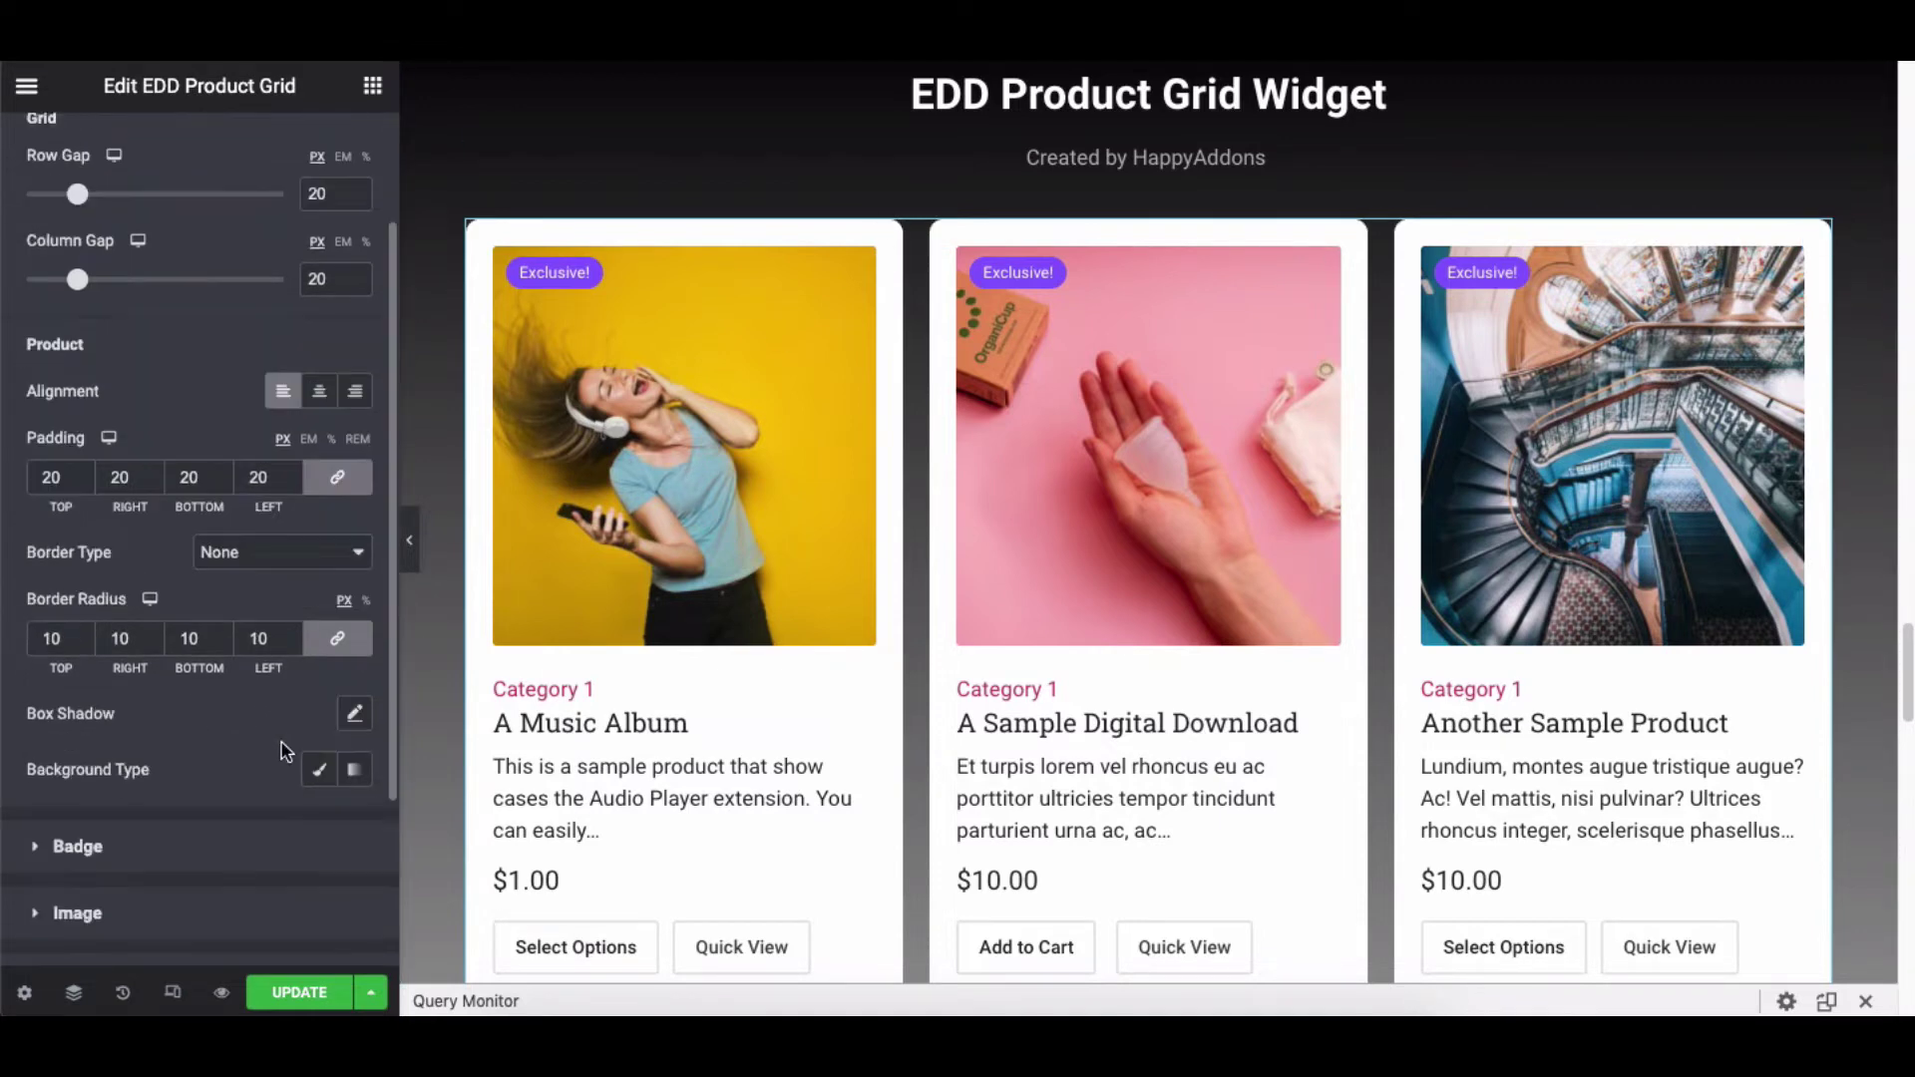
Try a pink Classic background on the cards, then clear it back to white
click(356, 713)
scroll(339, 639, down, 2)
click(321, 539)
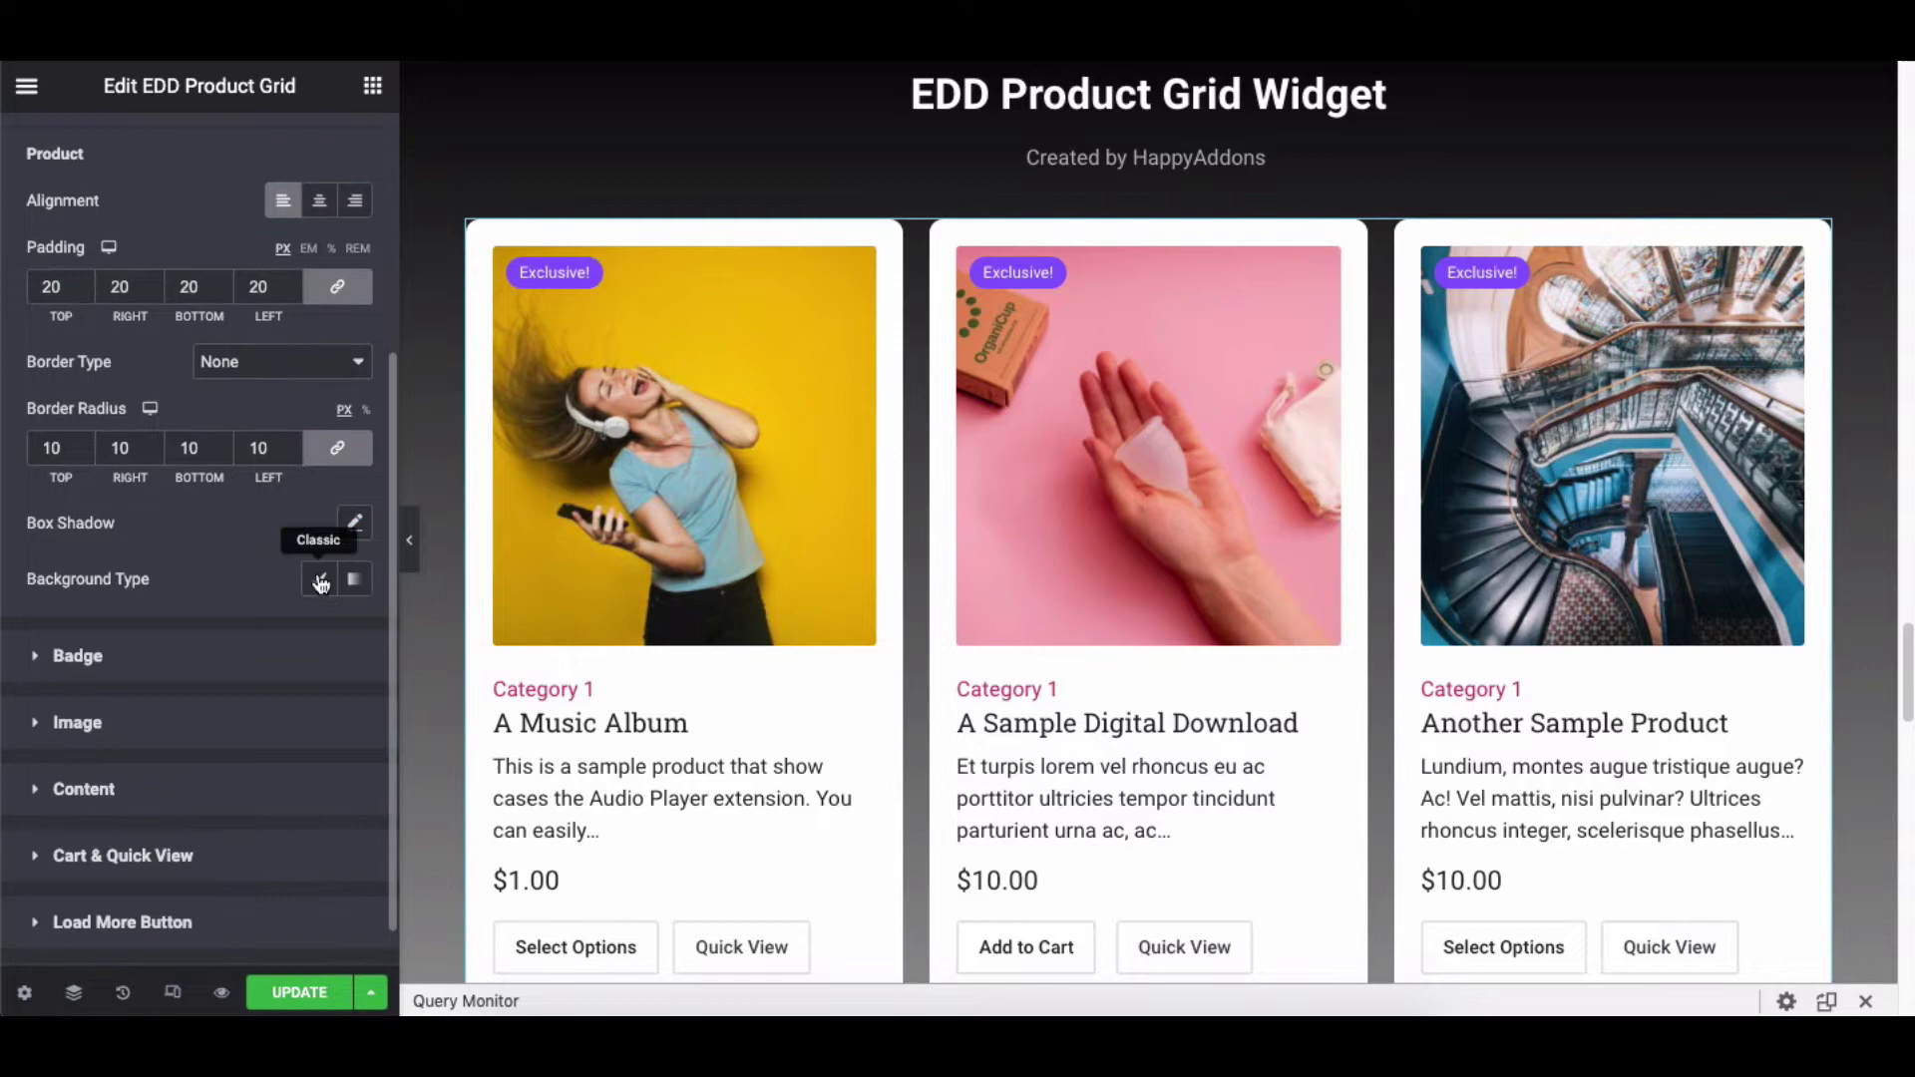
click(321, 583)
click(354, 635)
drag(290, 423, 139, 288)
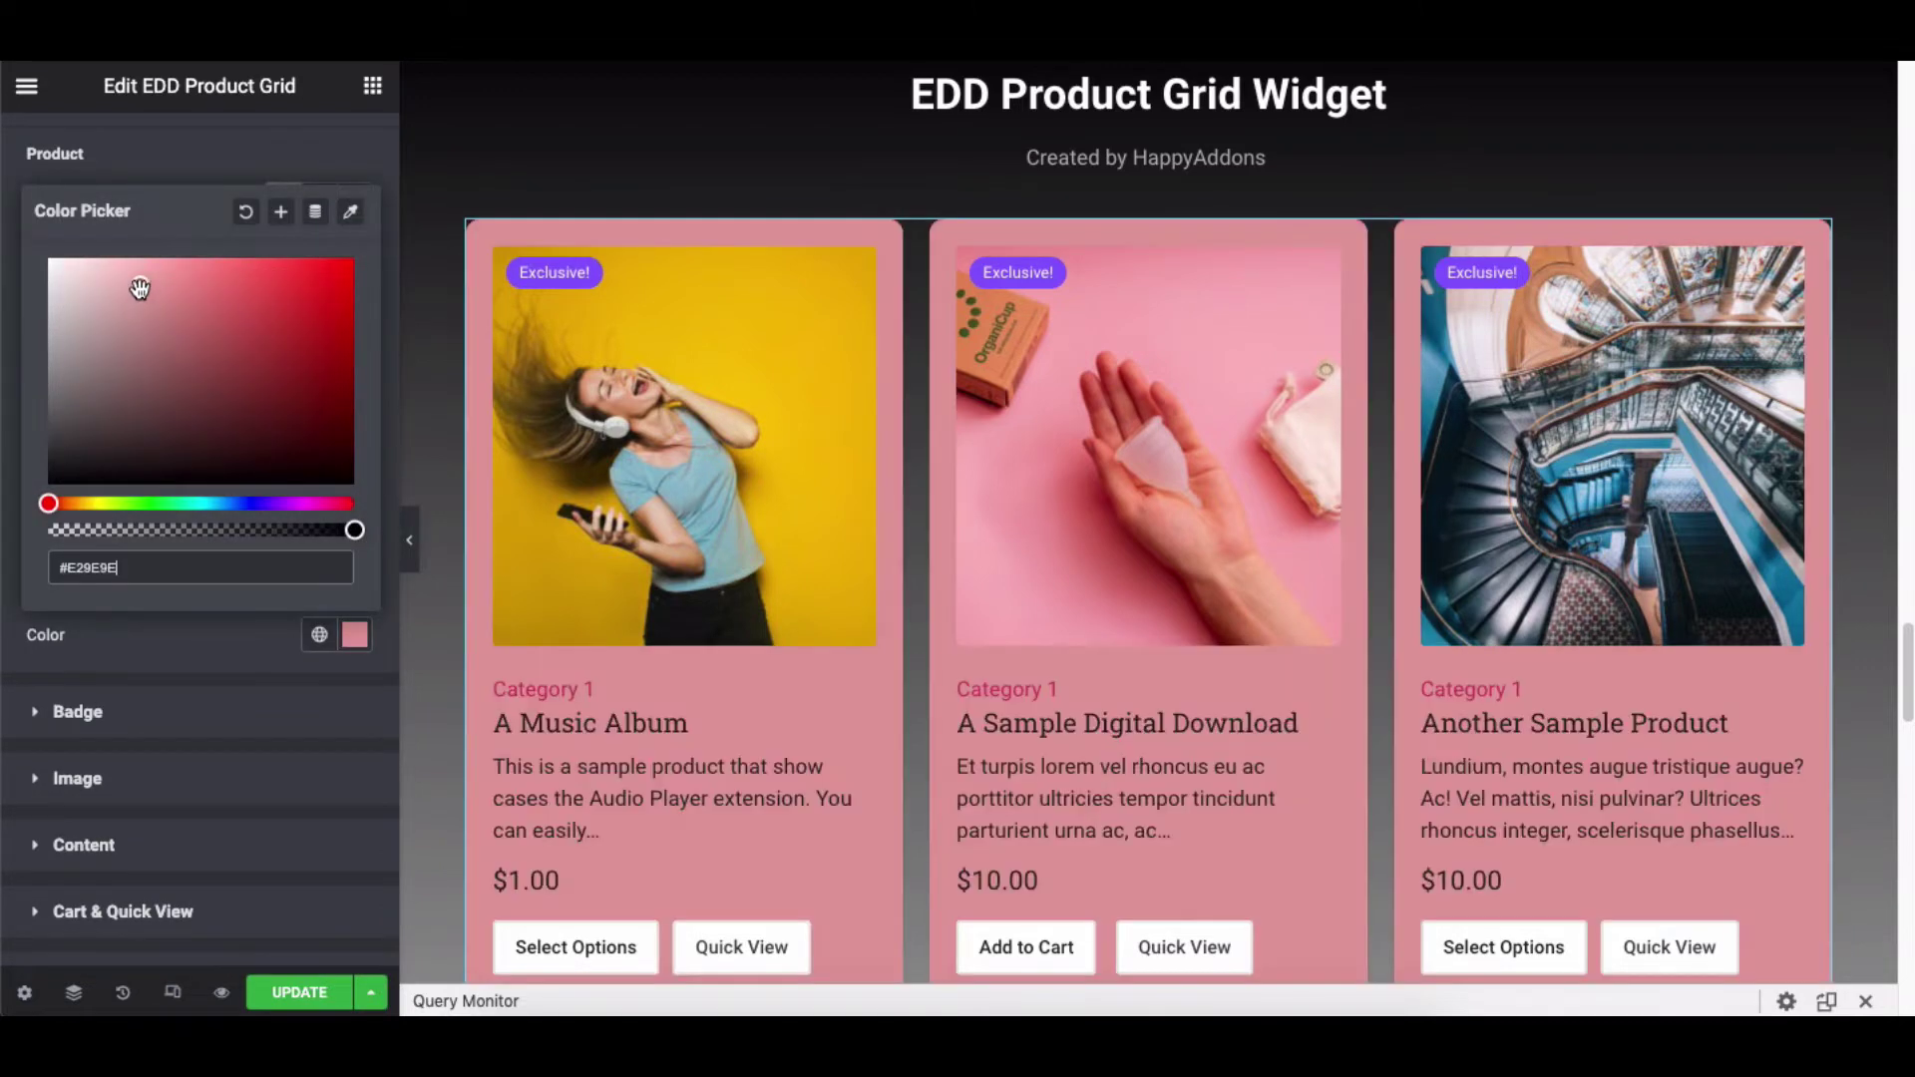
click(245, 212)
click(254, 631)
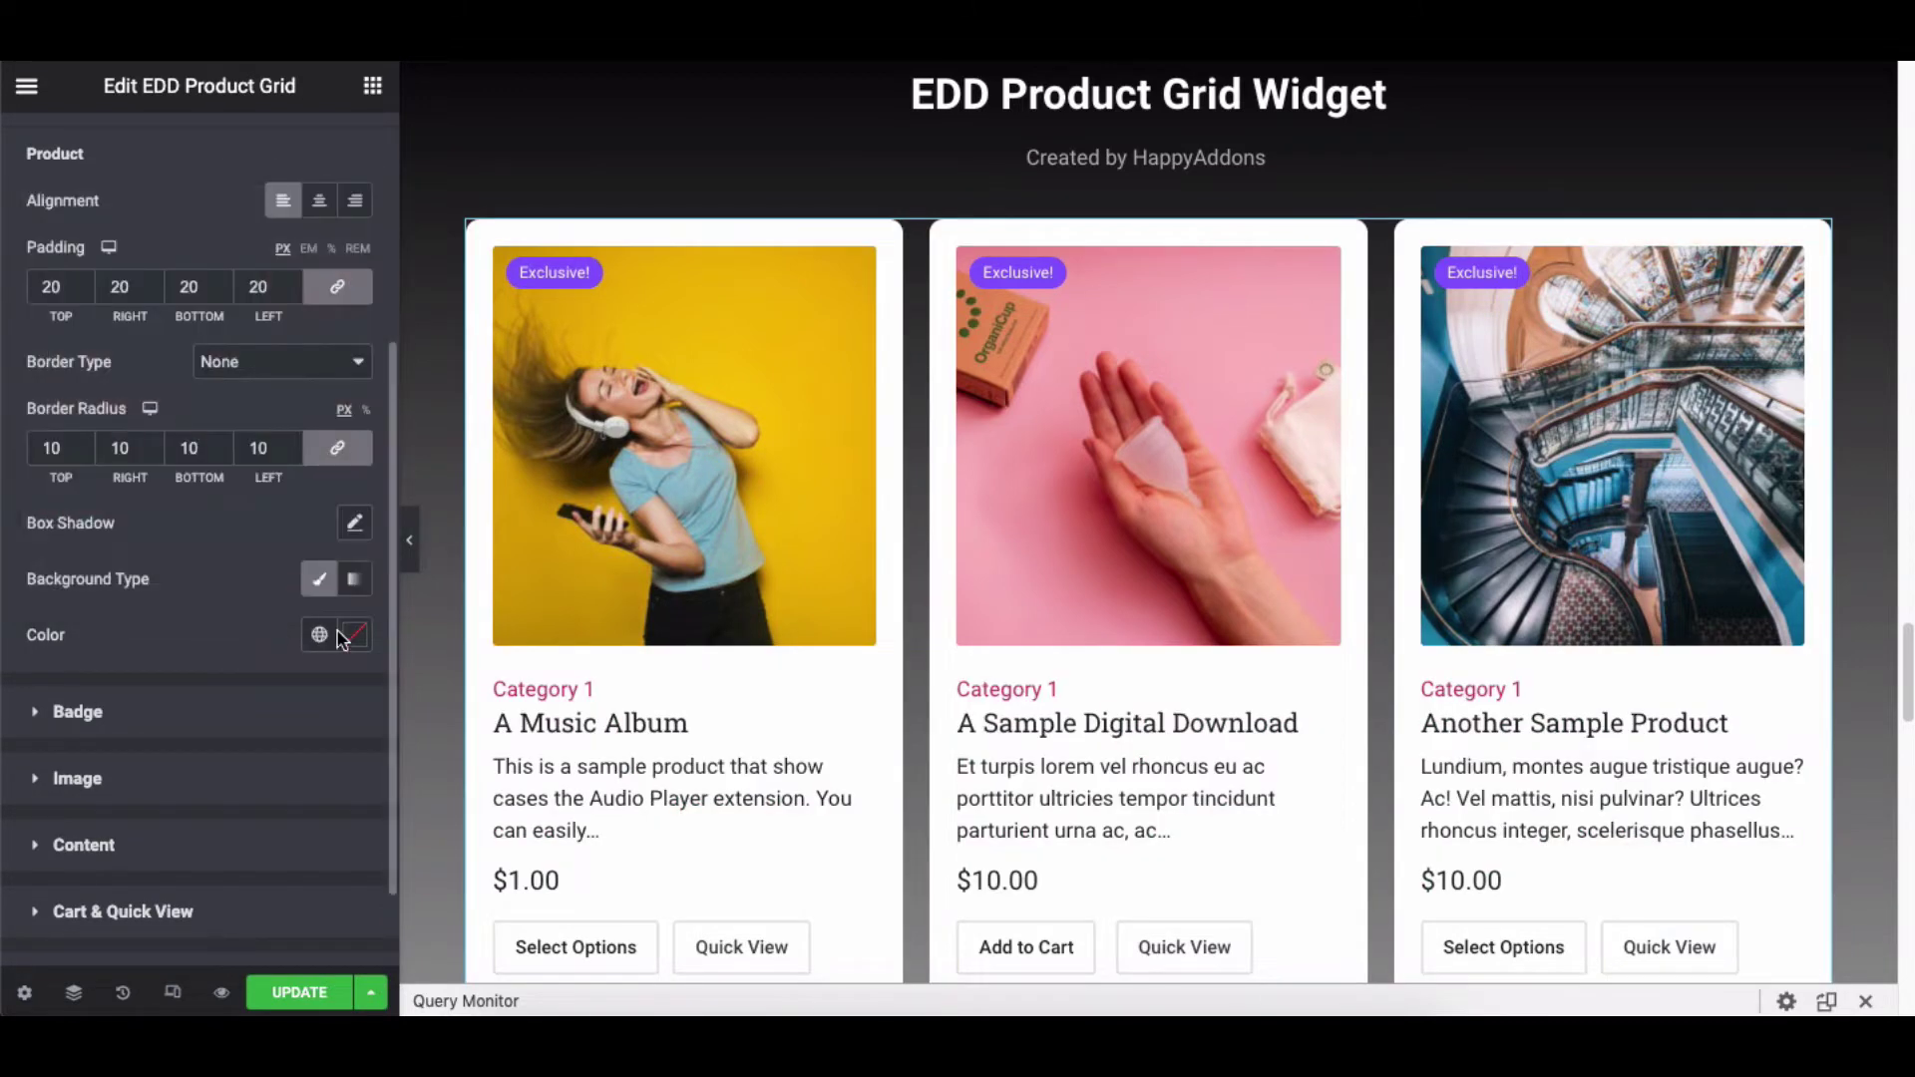
scroll(329, 449, up, 4)
click(308, 233)
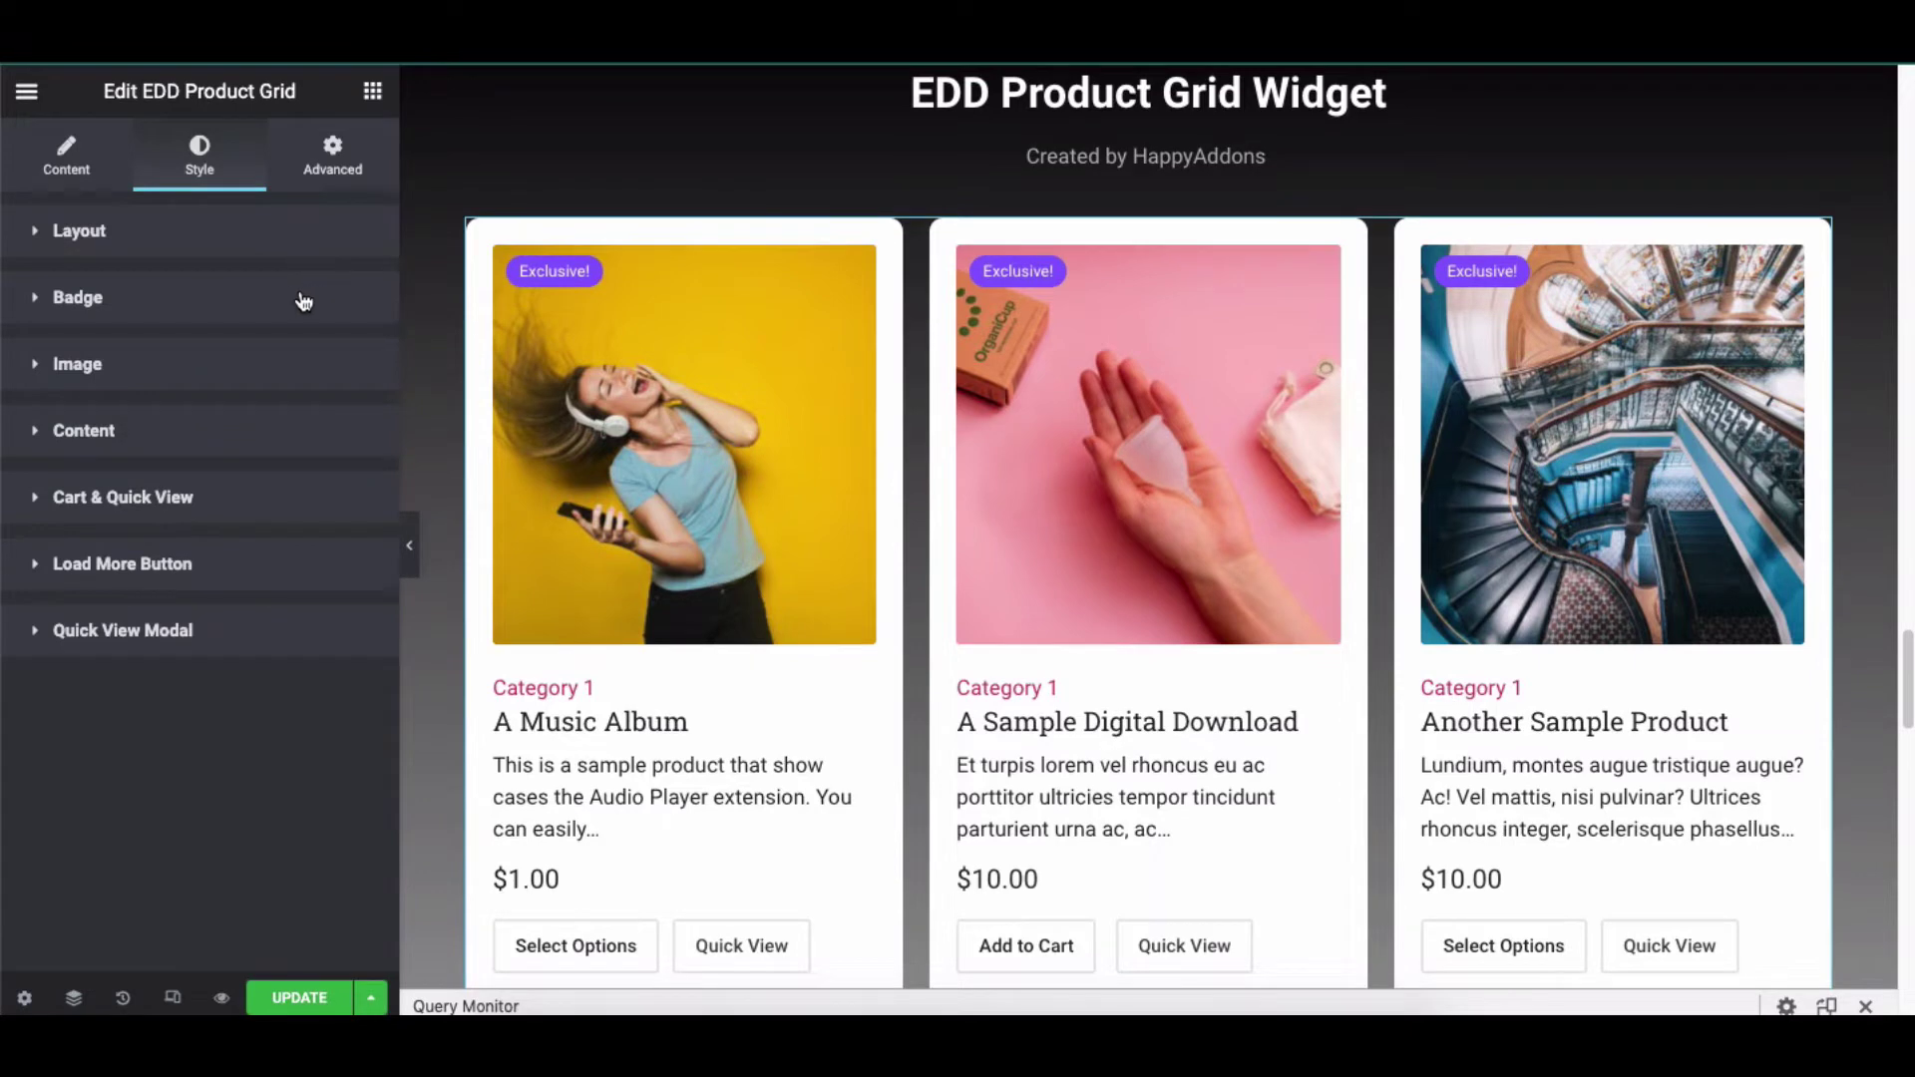
Expand Badge style, check Offset, and try a badge padding of 40 before removing it
click(304, 301)
scroll(305, 301, down, 1)
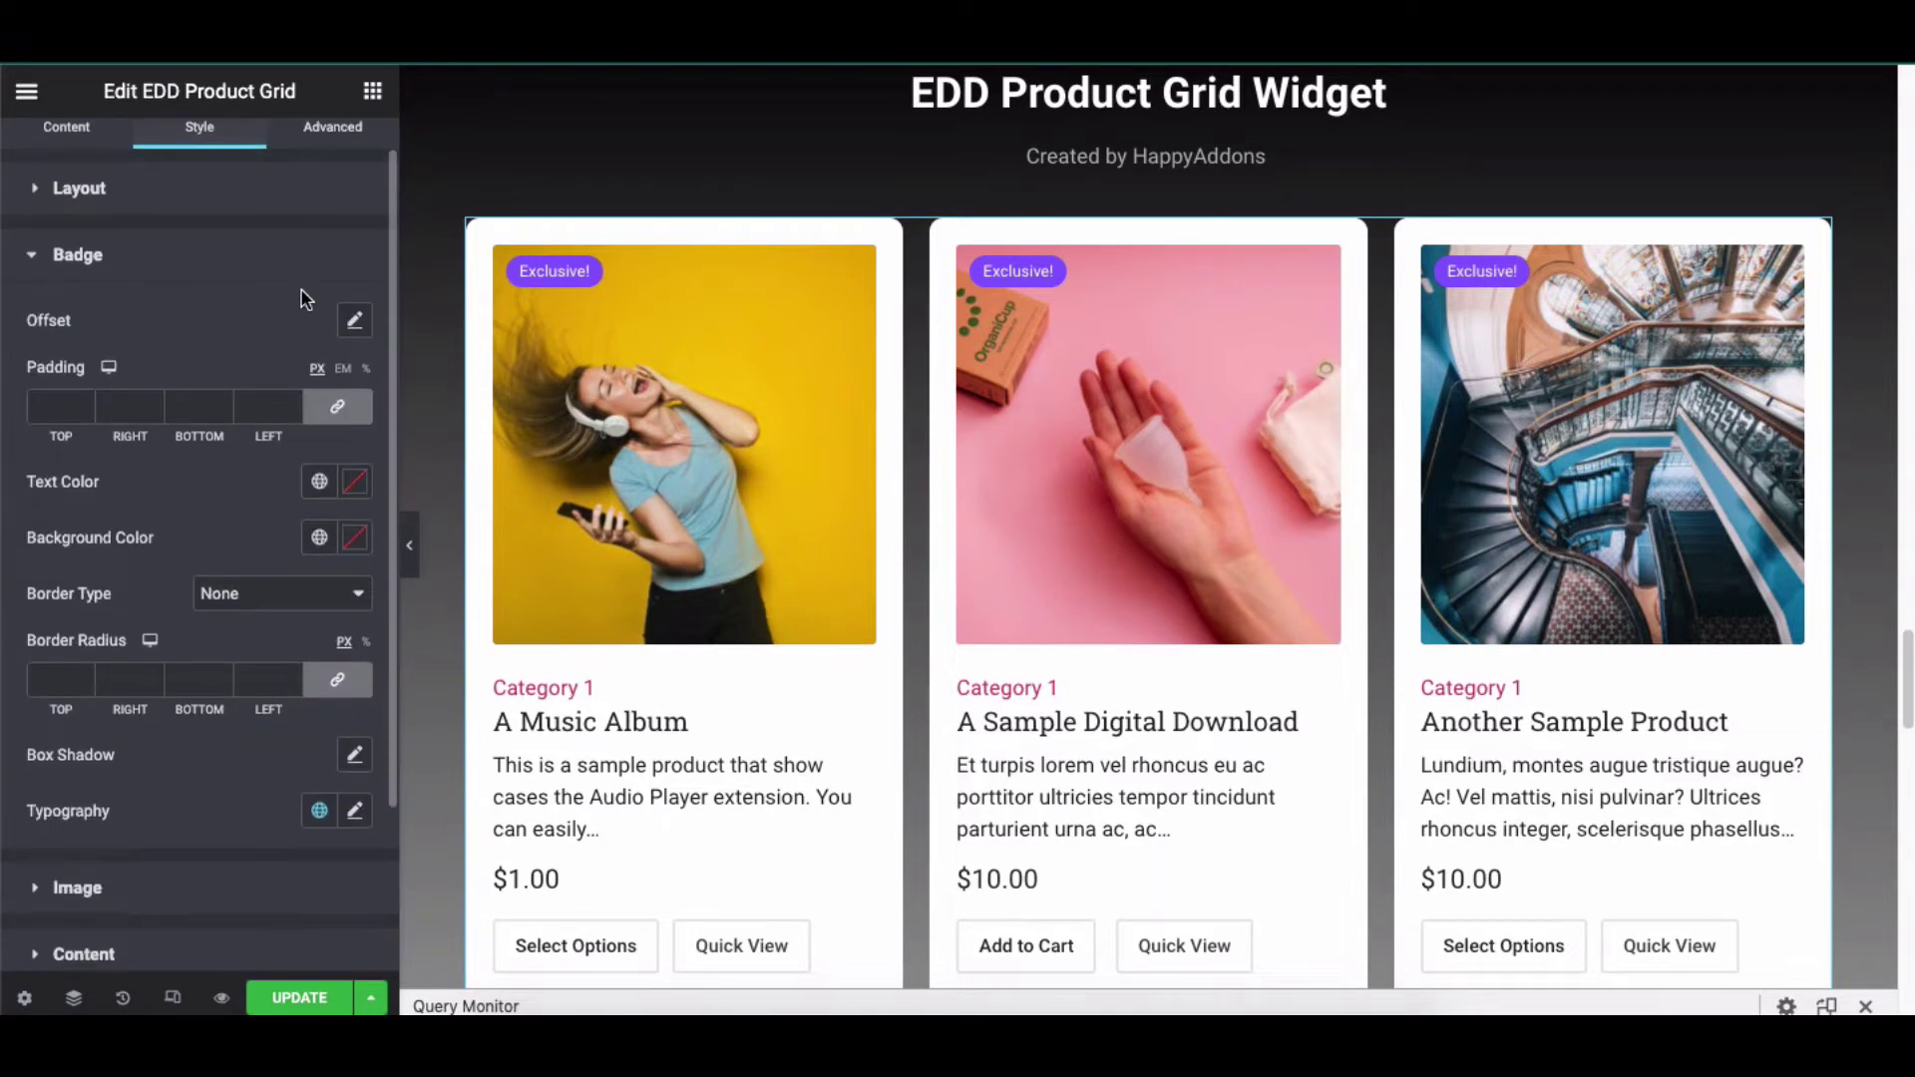
click(354, 320)
click(243, 327)
text(40)
key(BackSpace)
key(BackSpace)
Try a new badge text colour and red background, then clear both colours
click(356, 484)
click(309, 608)
click(256, 735)
click(355, 481)
click(355, 537)
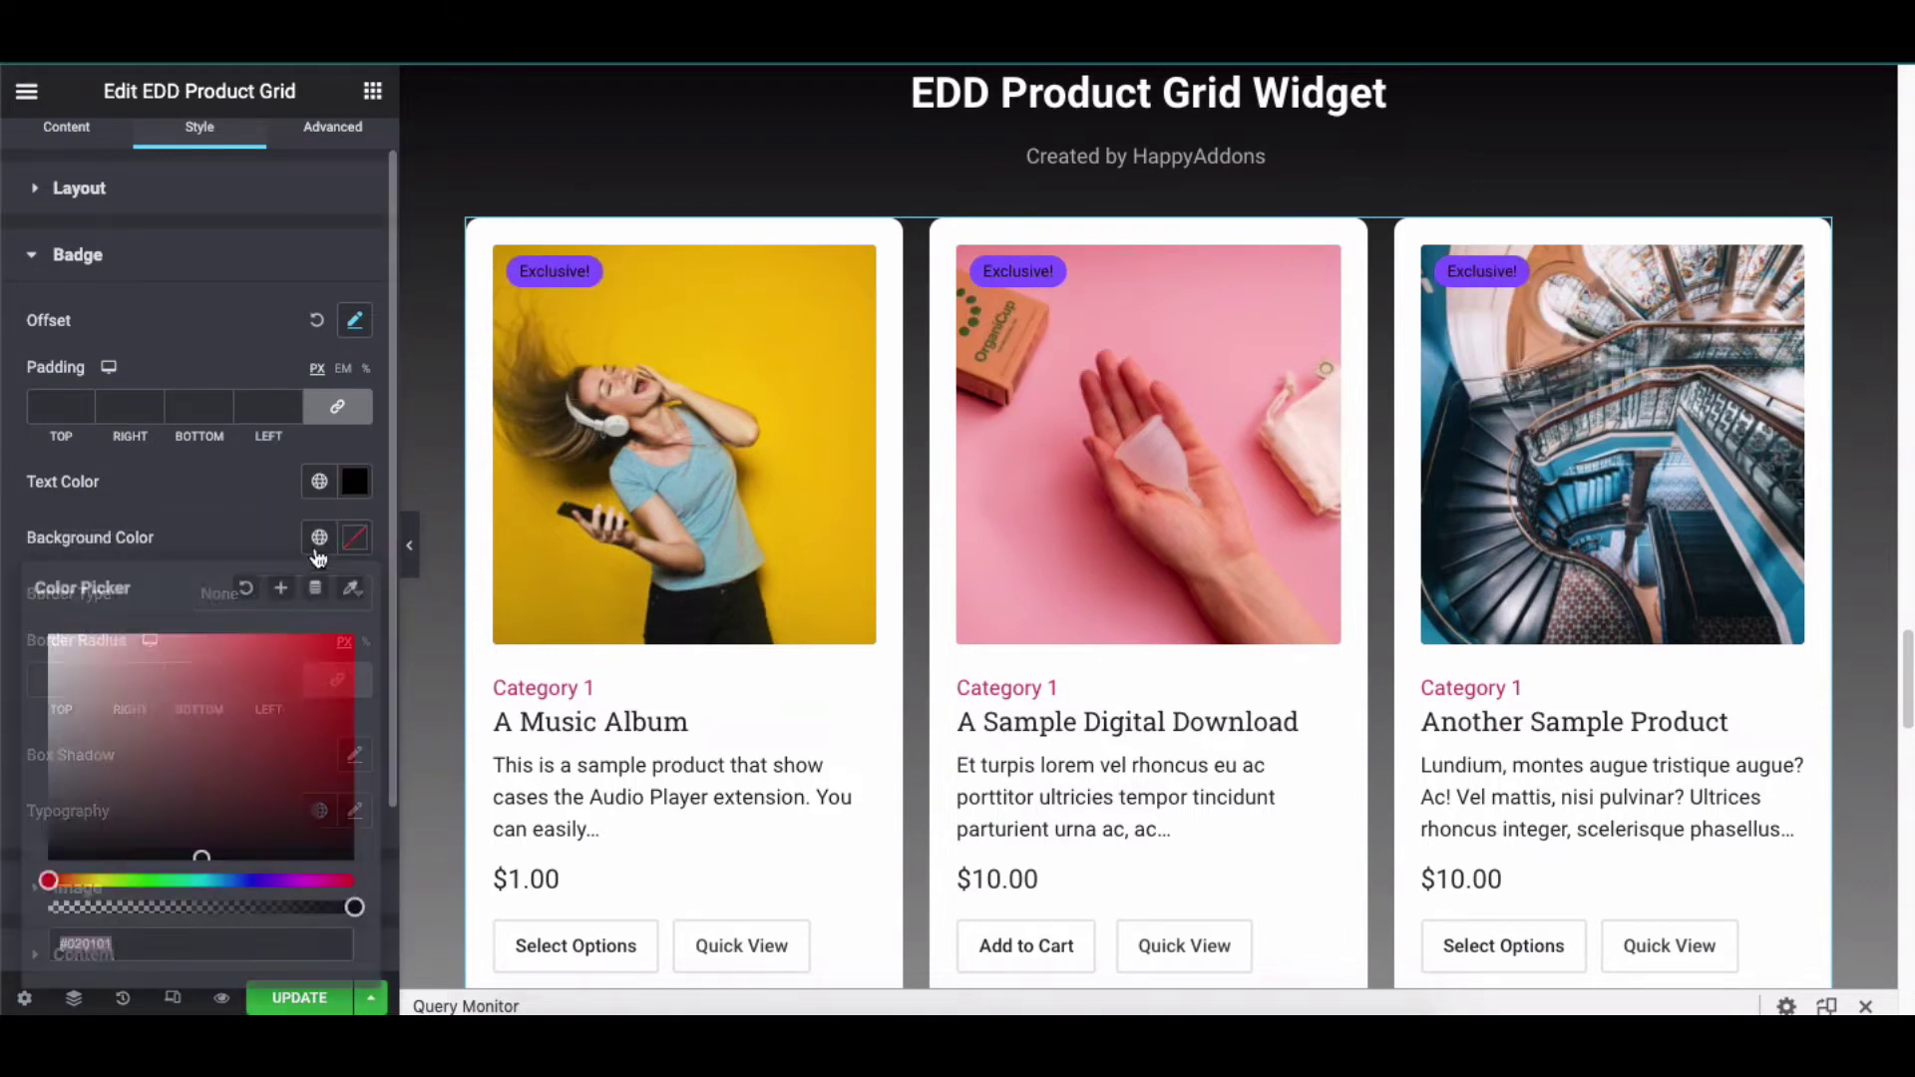
click(231, 663)
click(246, 588)
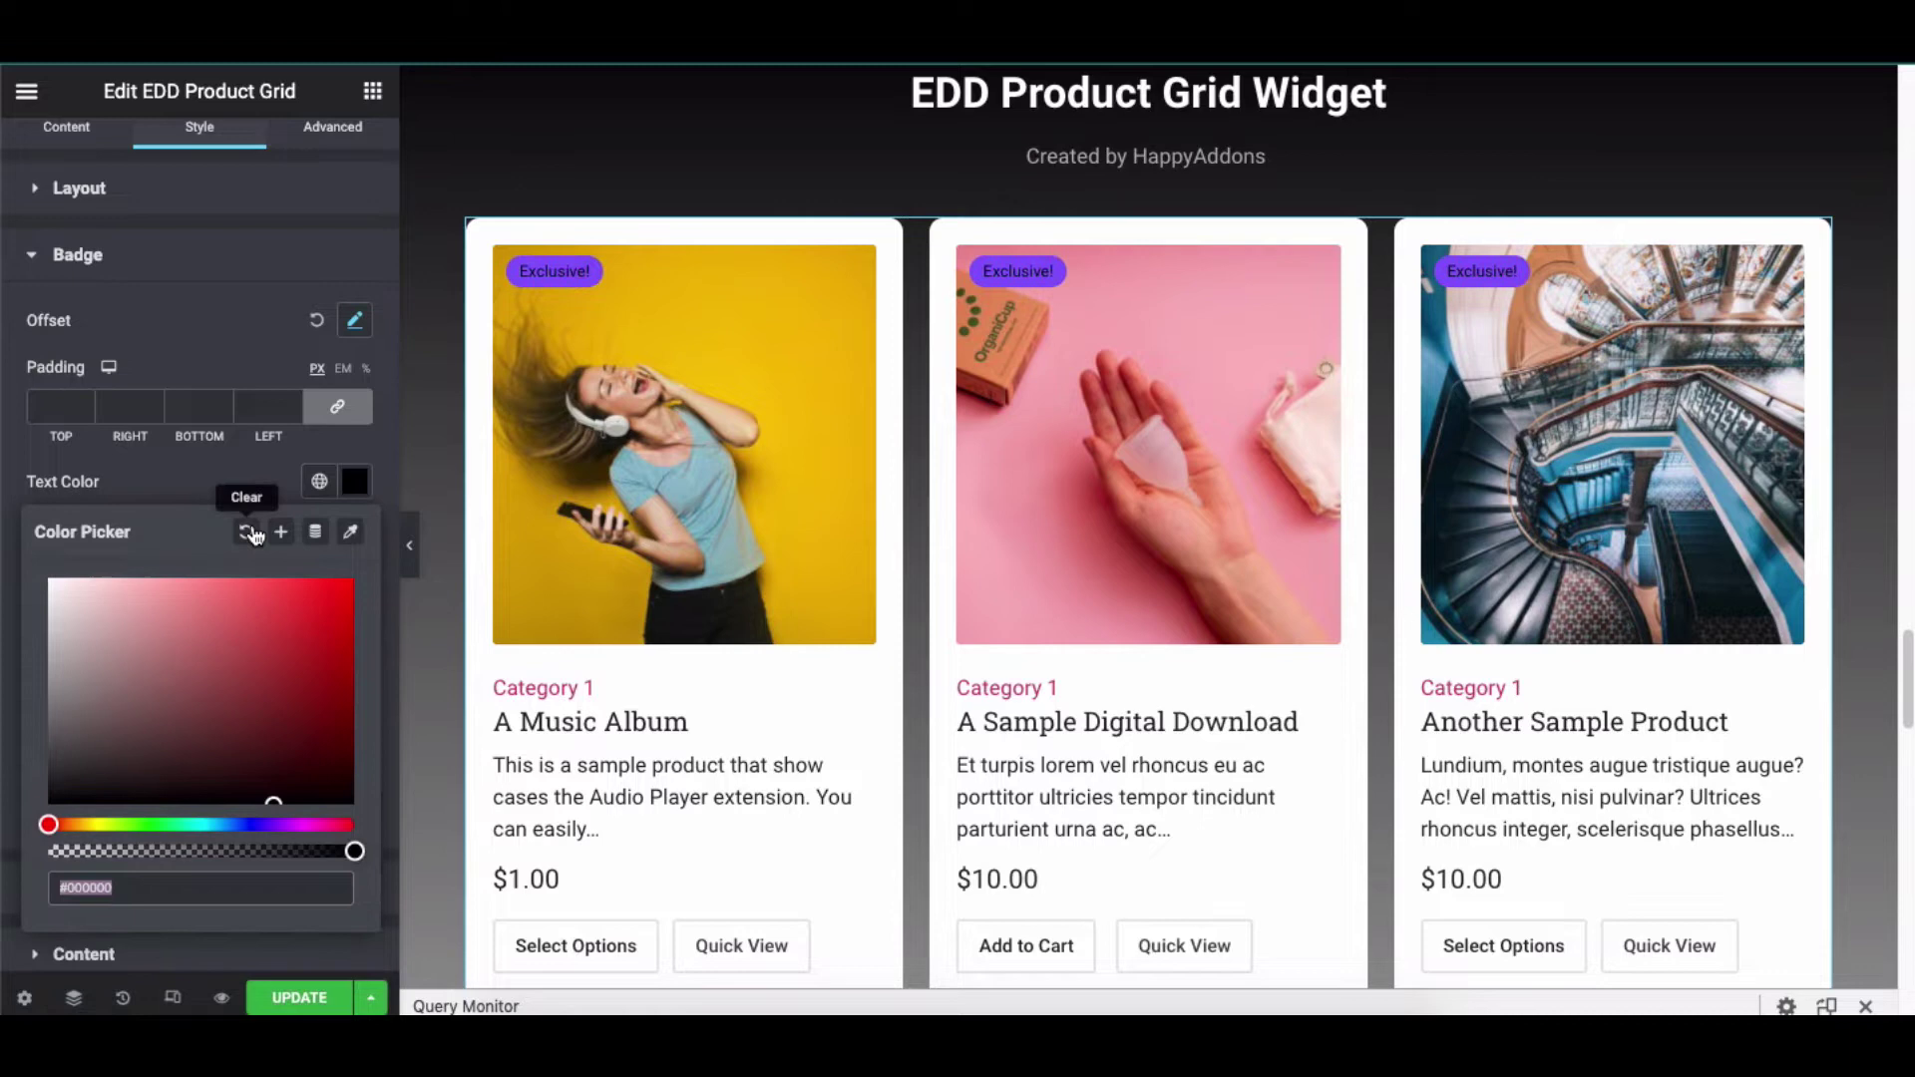
click(245, 539)
Keep the badge border type None and inspect the Box Shadow and Typography options
click(266, 600)
click(247, 596)
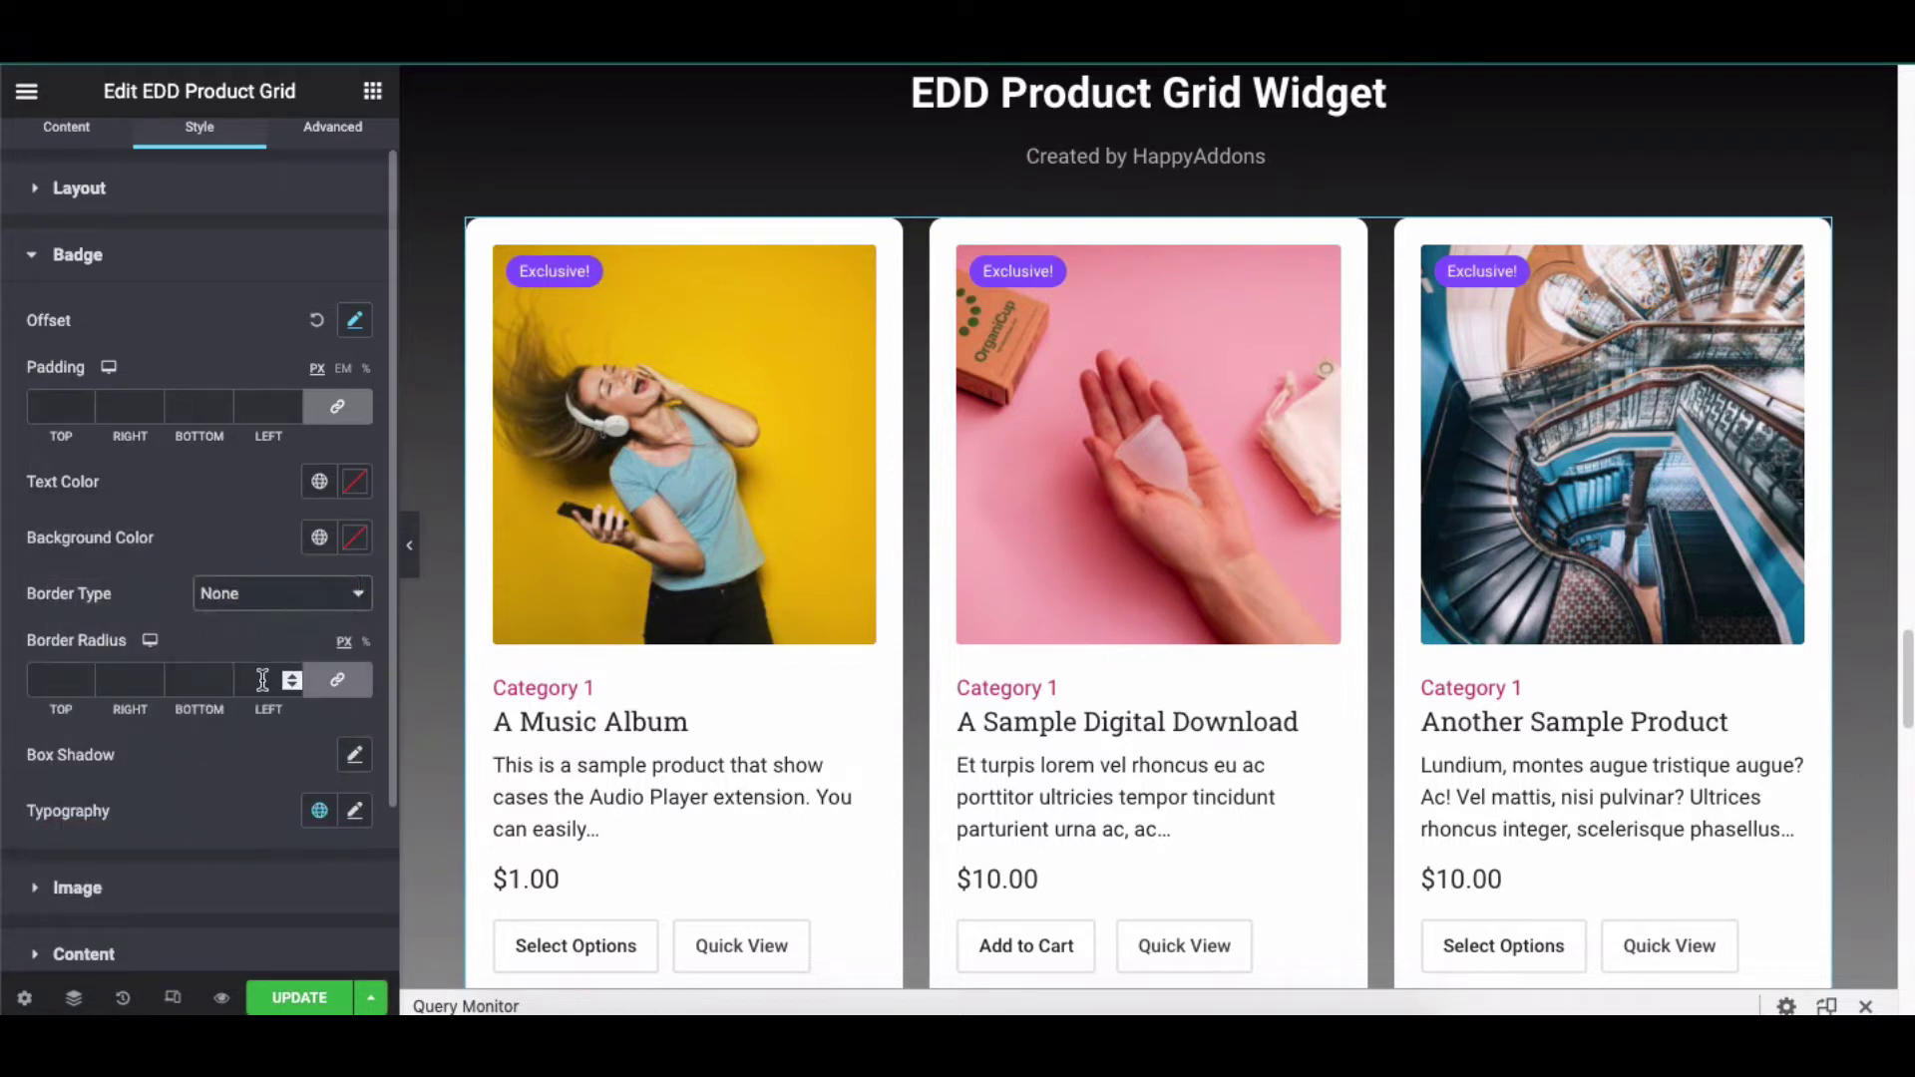
click(356, 755)
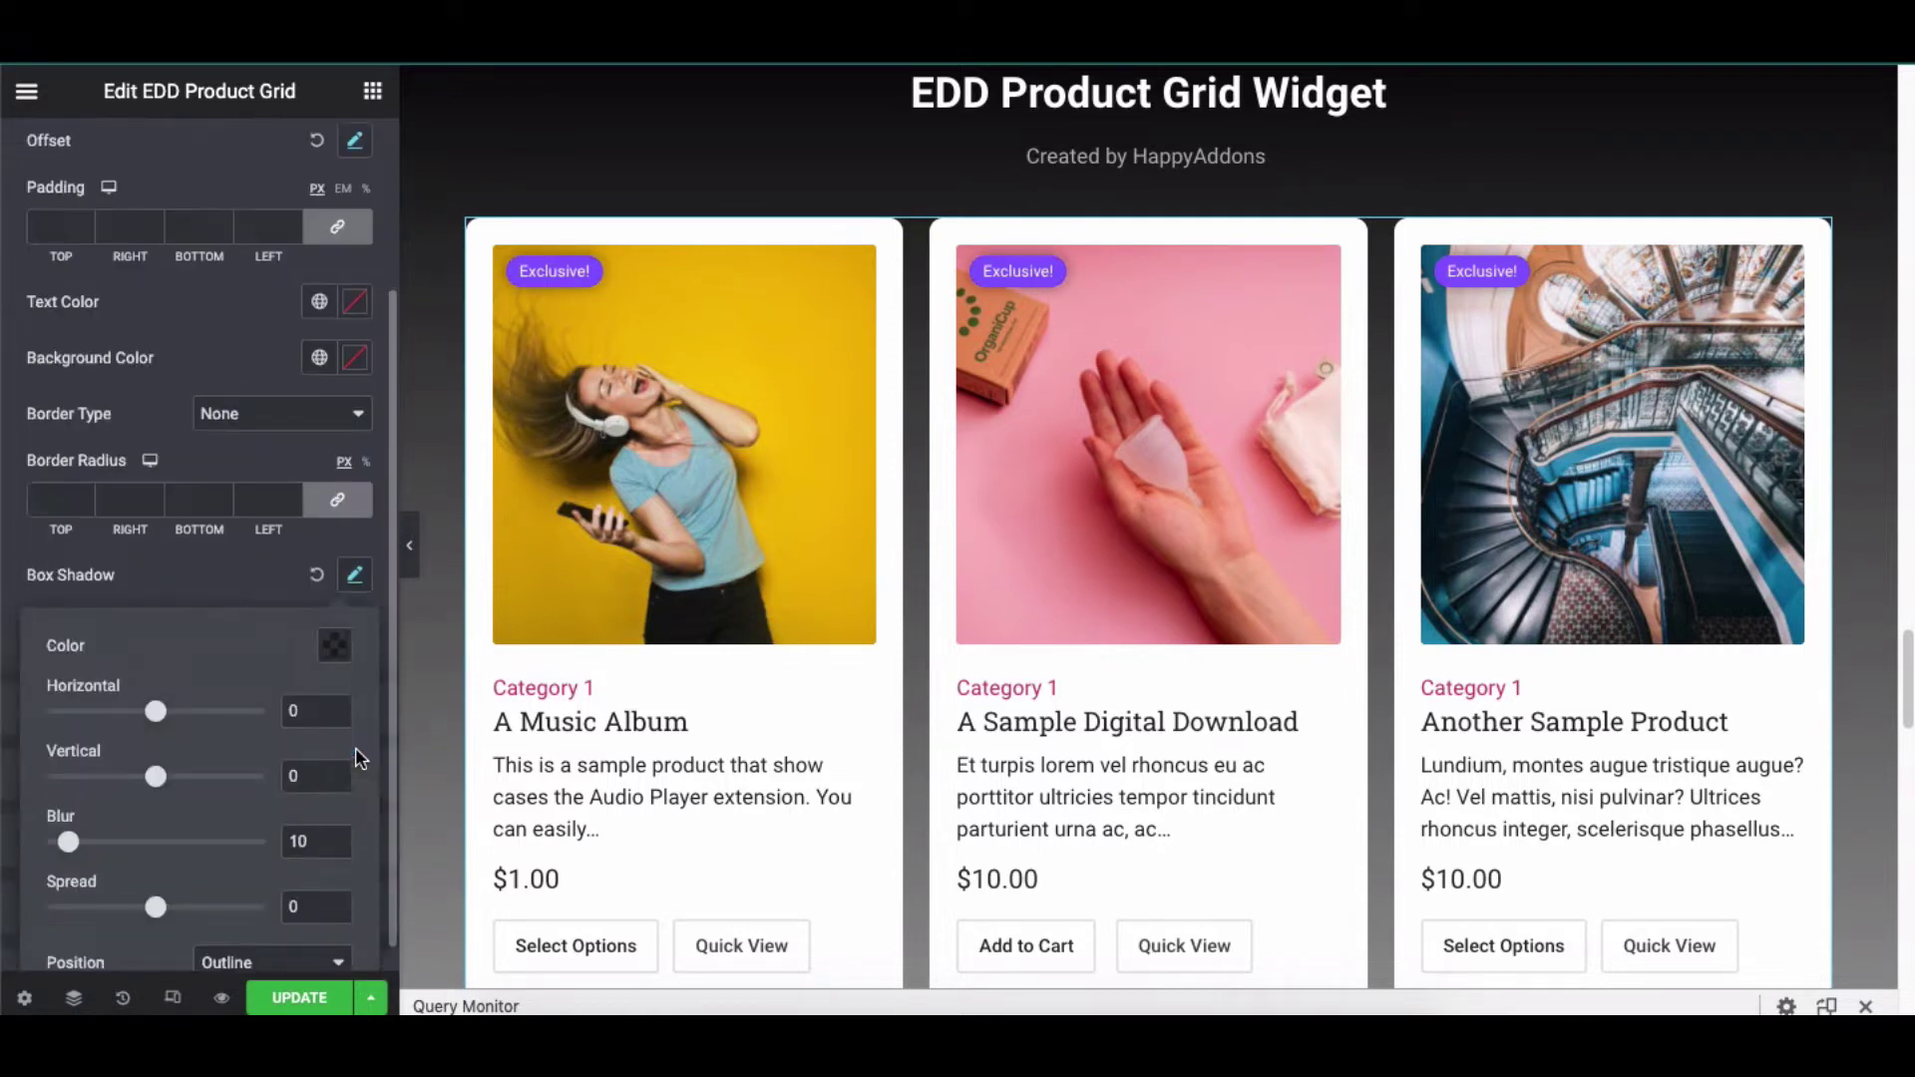
click(355, 544)
click(355, 599)
scroll(290, 385, up, 5)
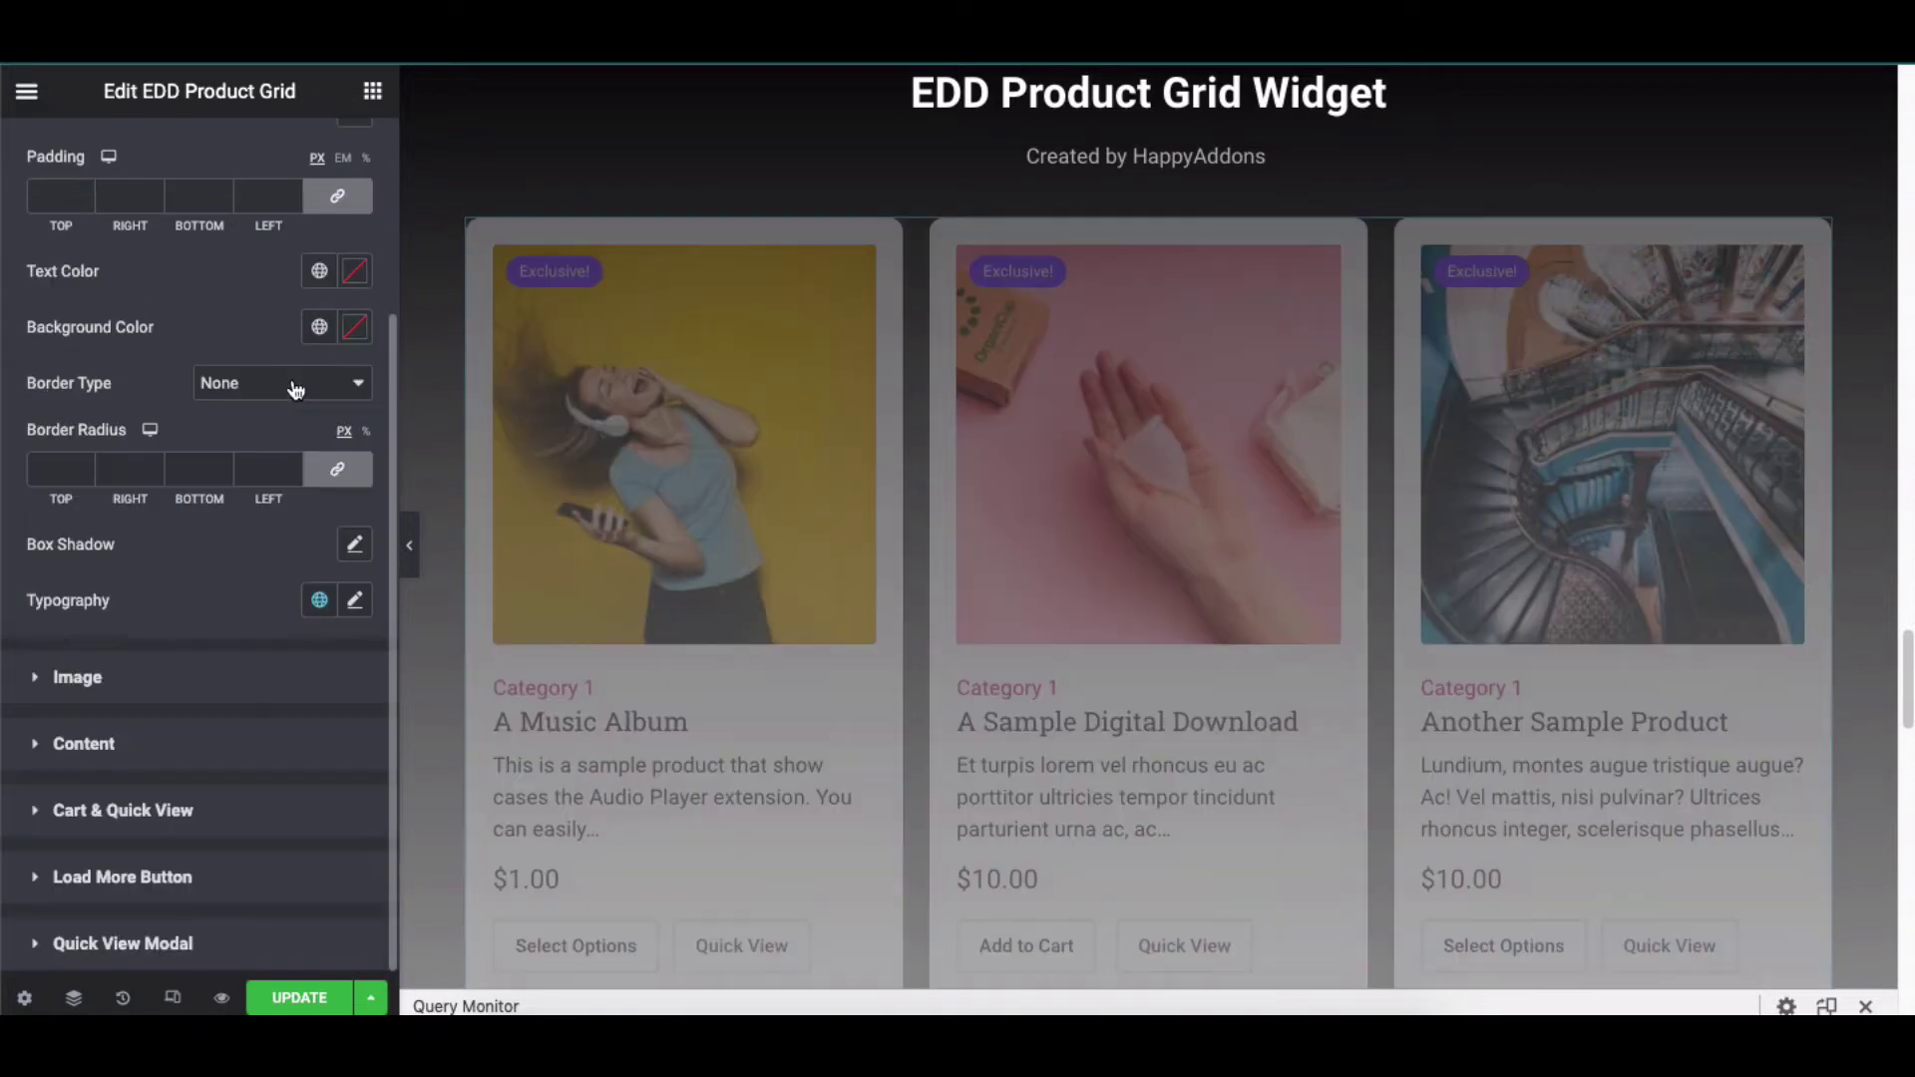
In Image style, enter a new image height and try a 13 corner radius, then clear it
click(290, 295)
click(299, 367)
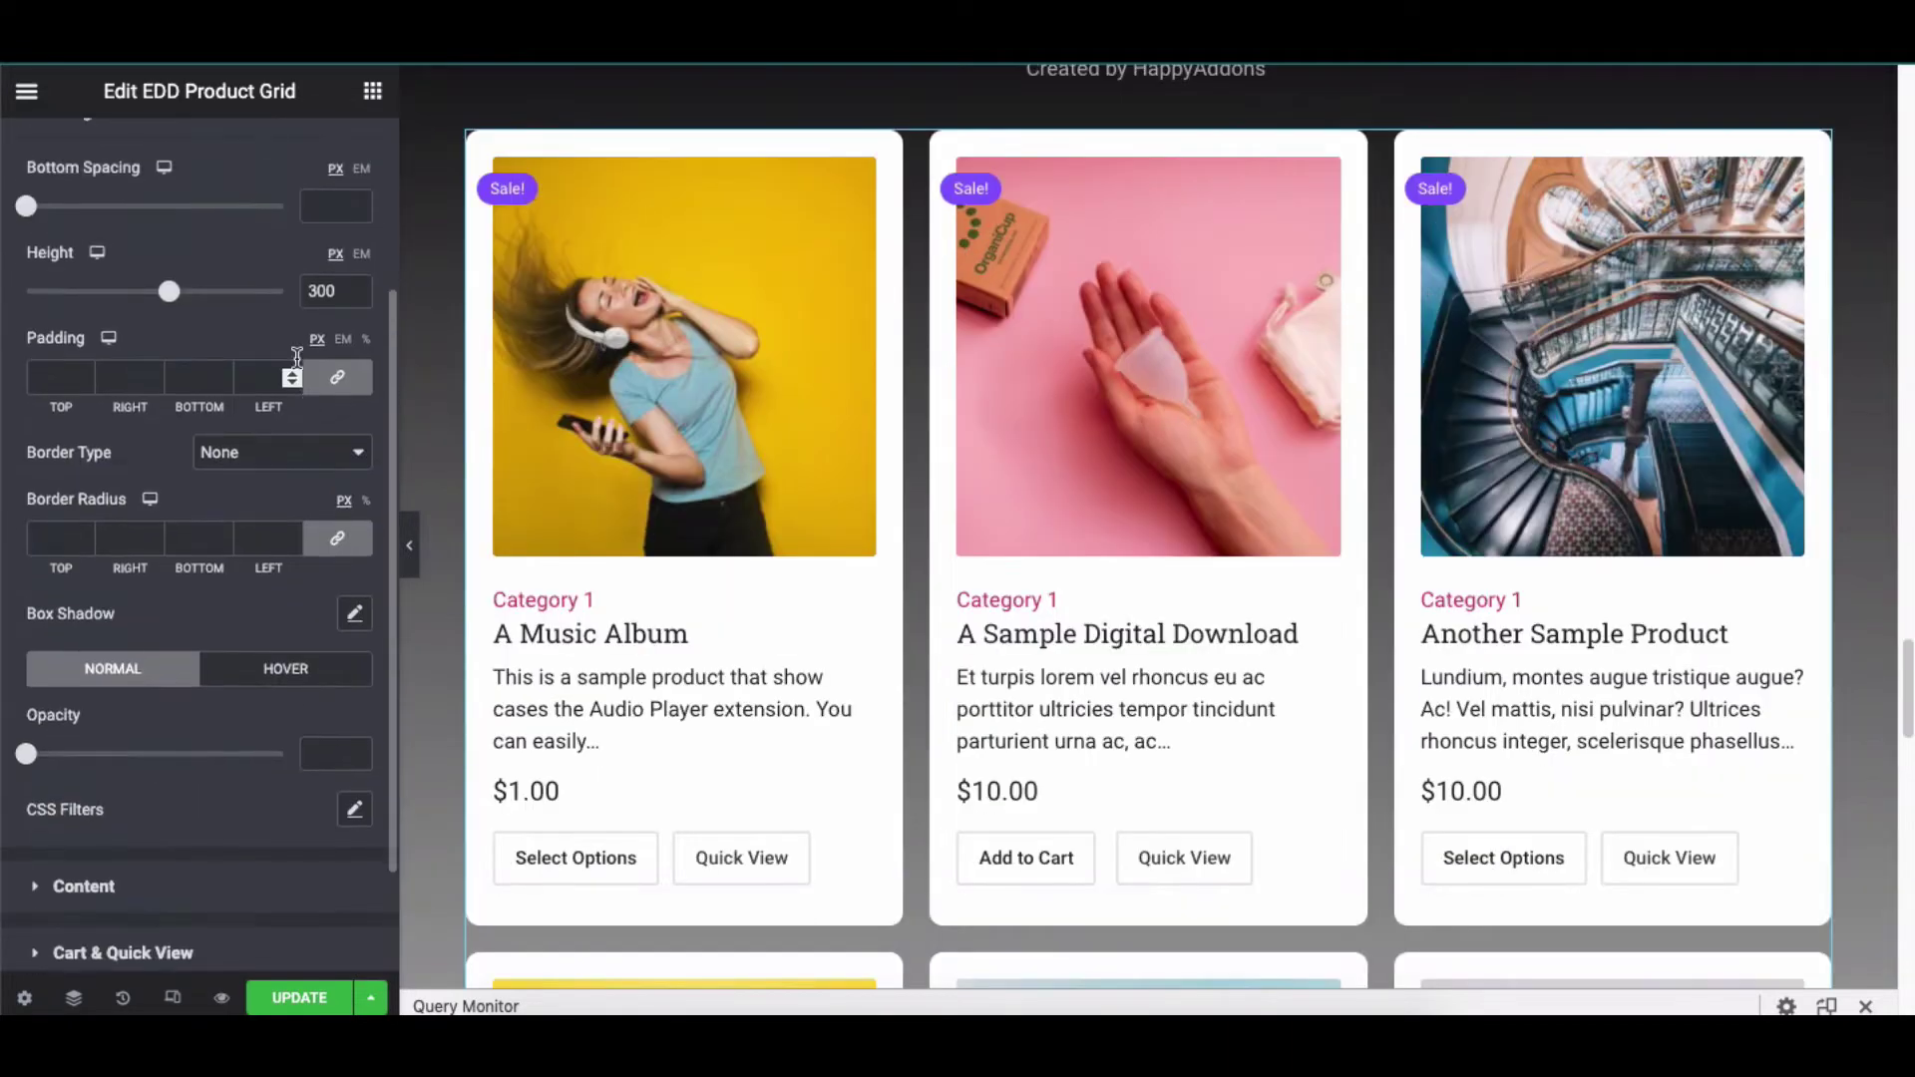
click(344, 290)
key(BackSpace)
key(BackSpace)
key(BackSpace)
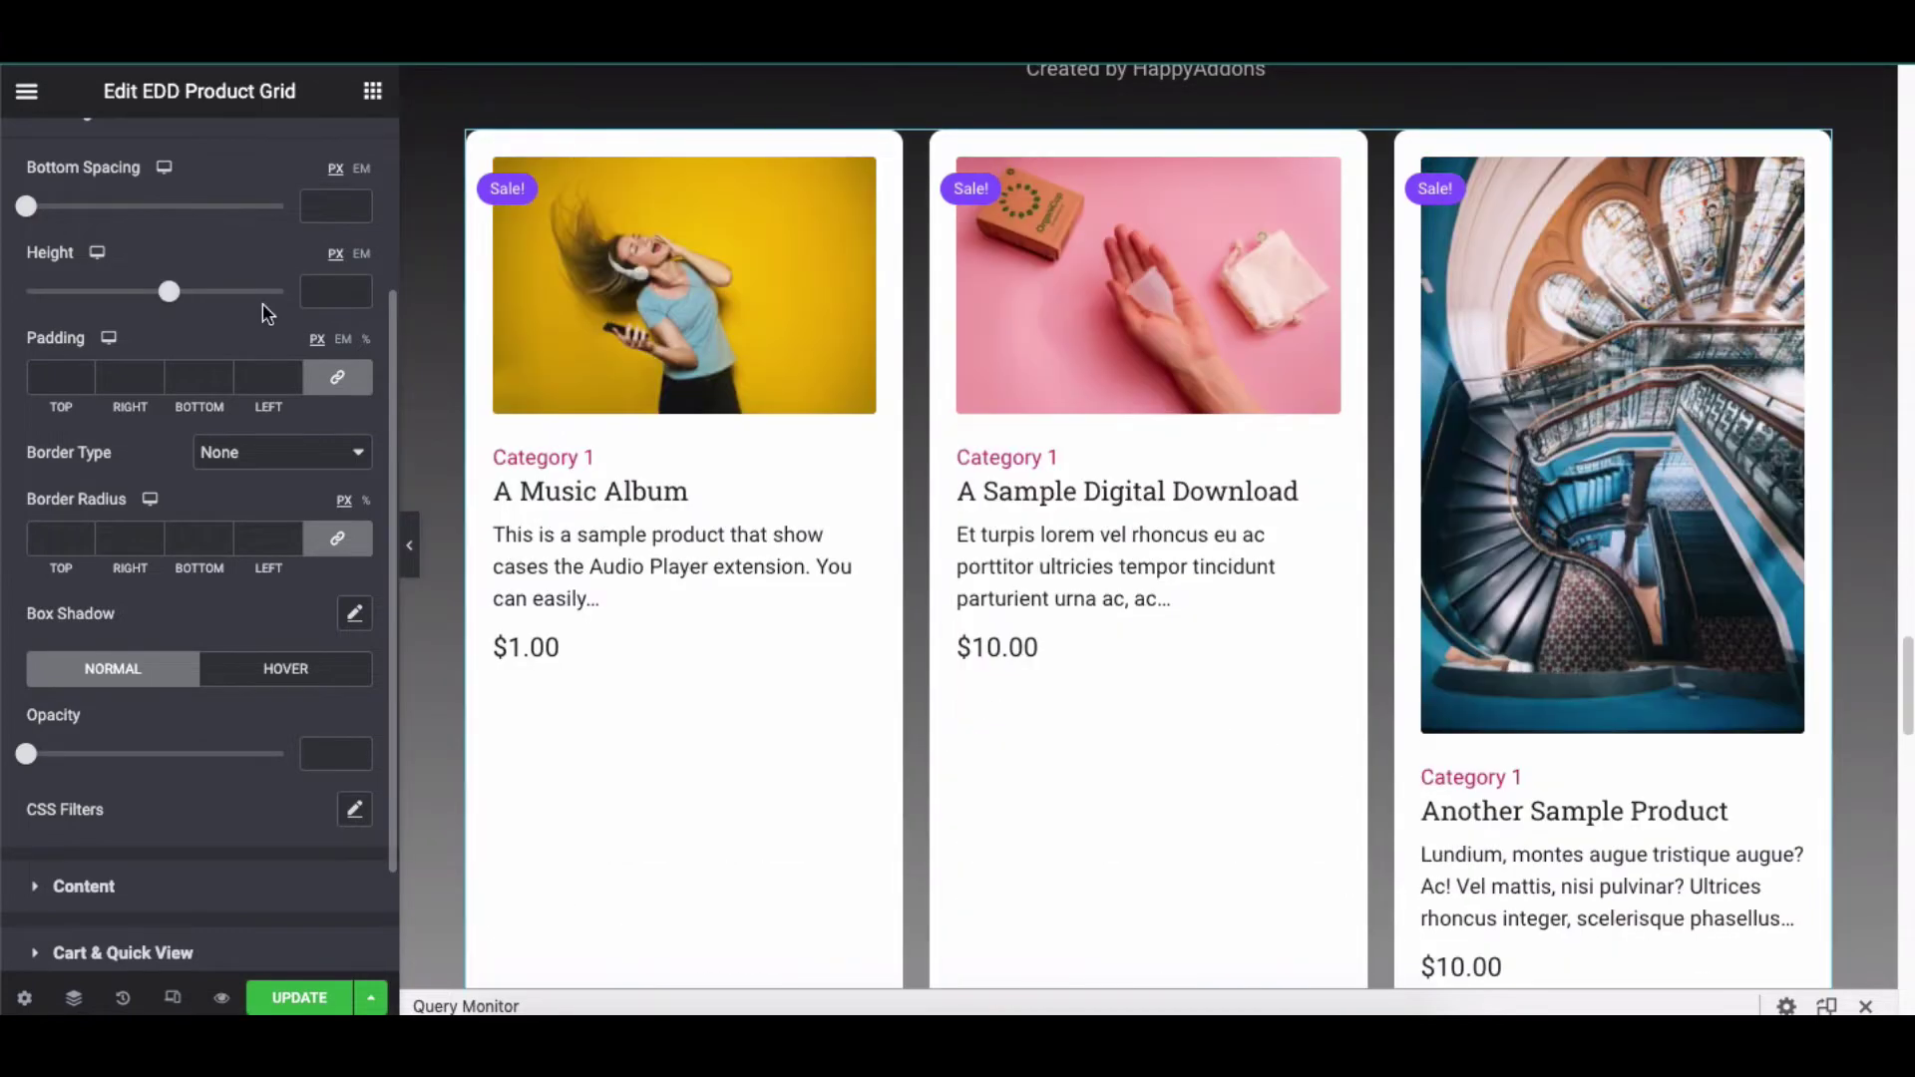
text(326)
text(300)
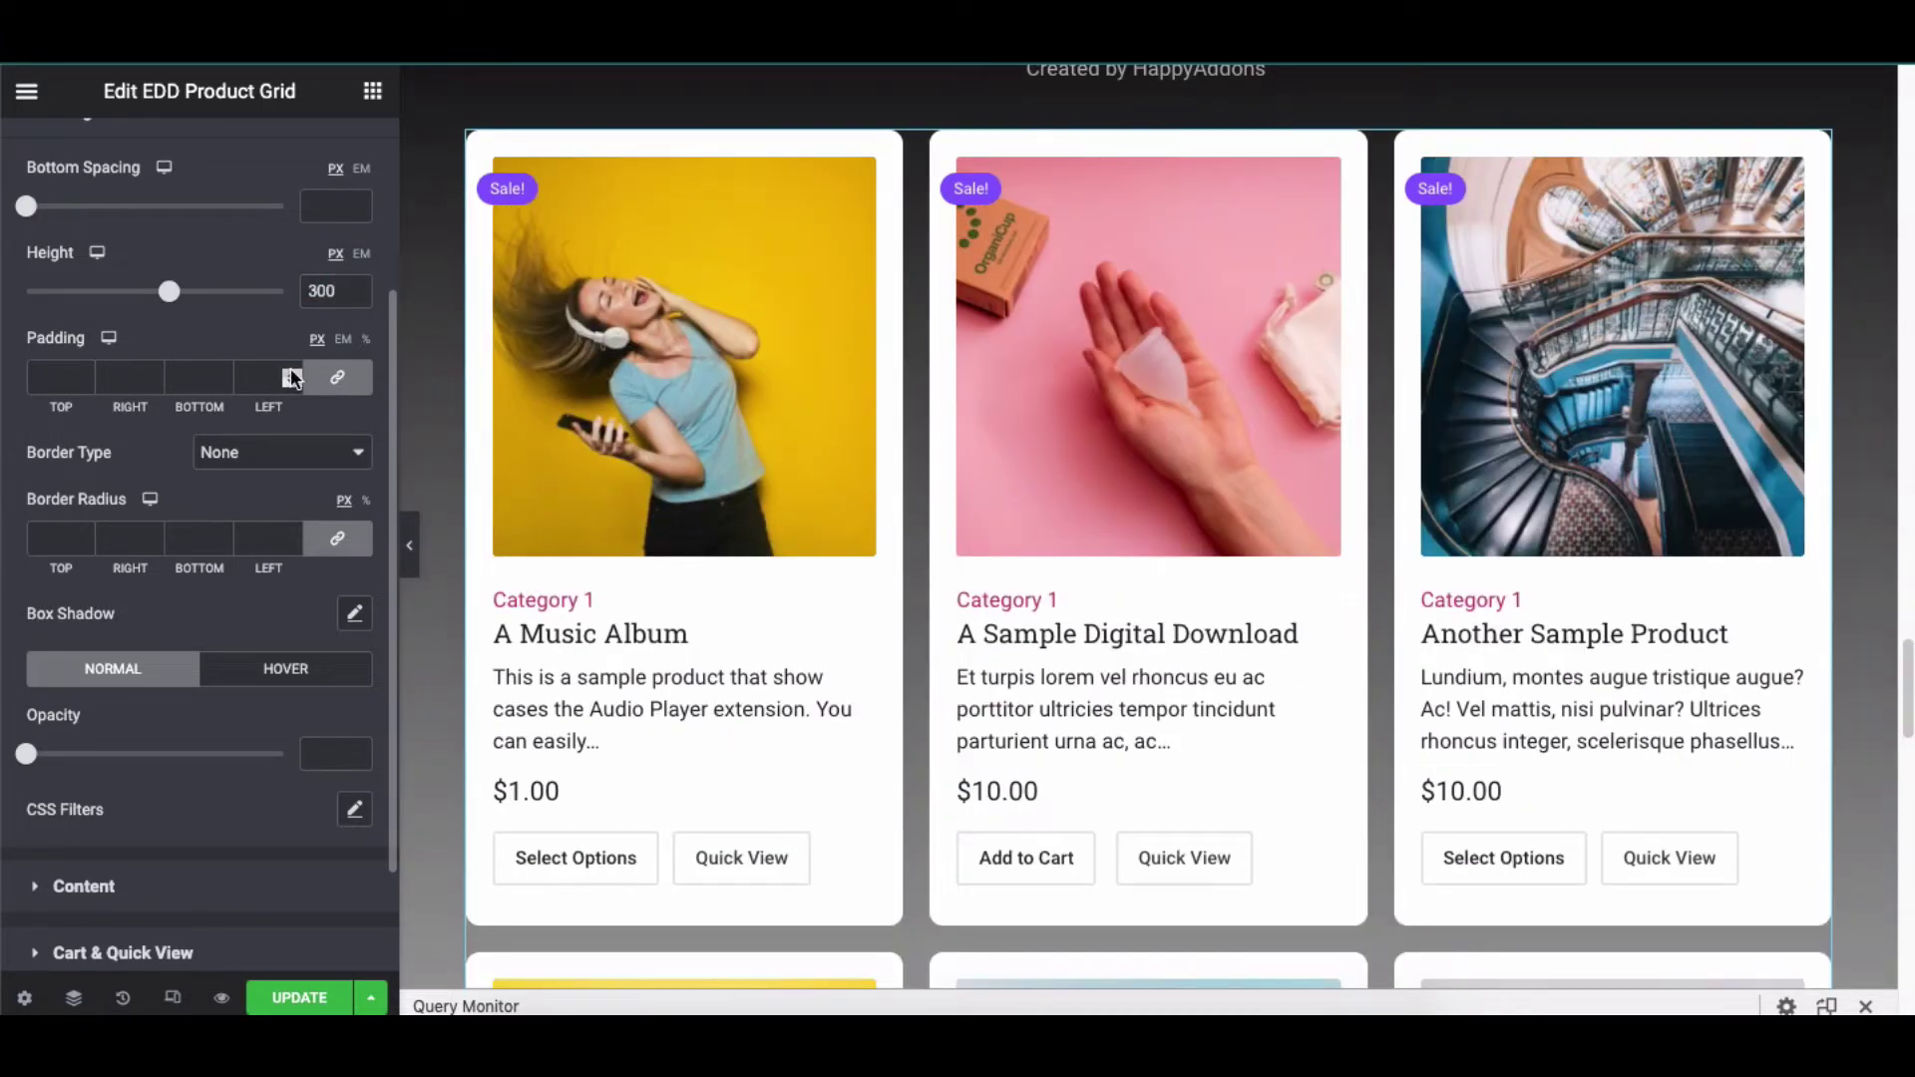
text(12)
key(BackSpace)
click(282, 452)
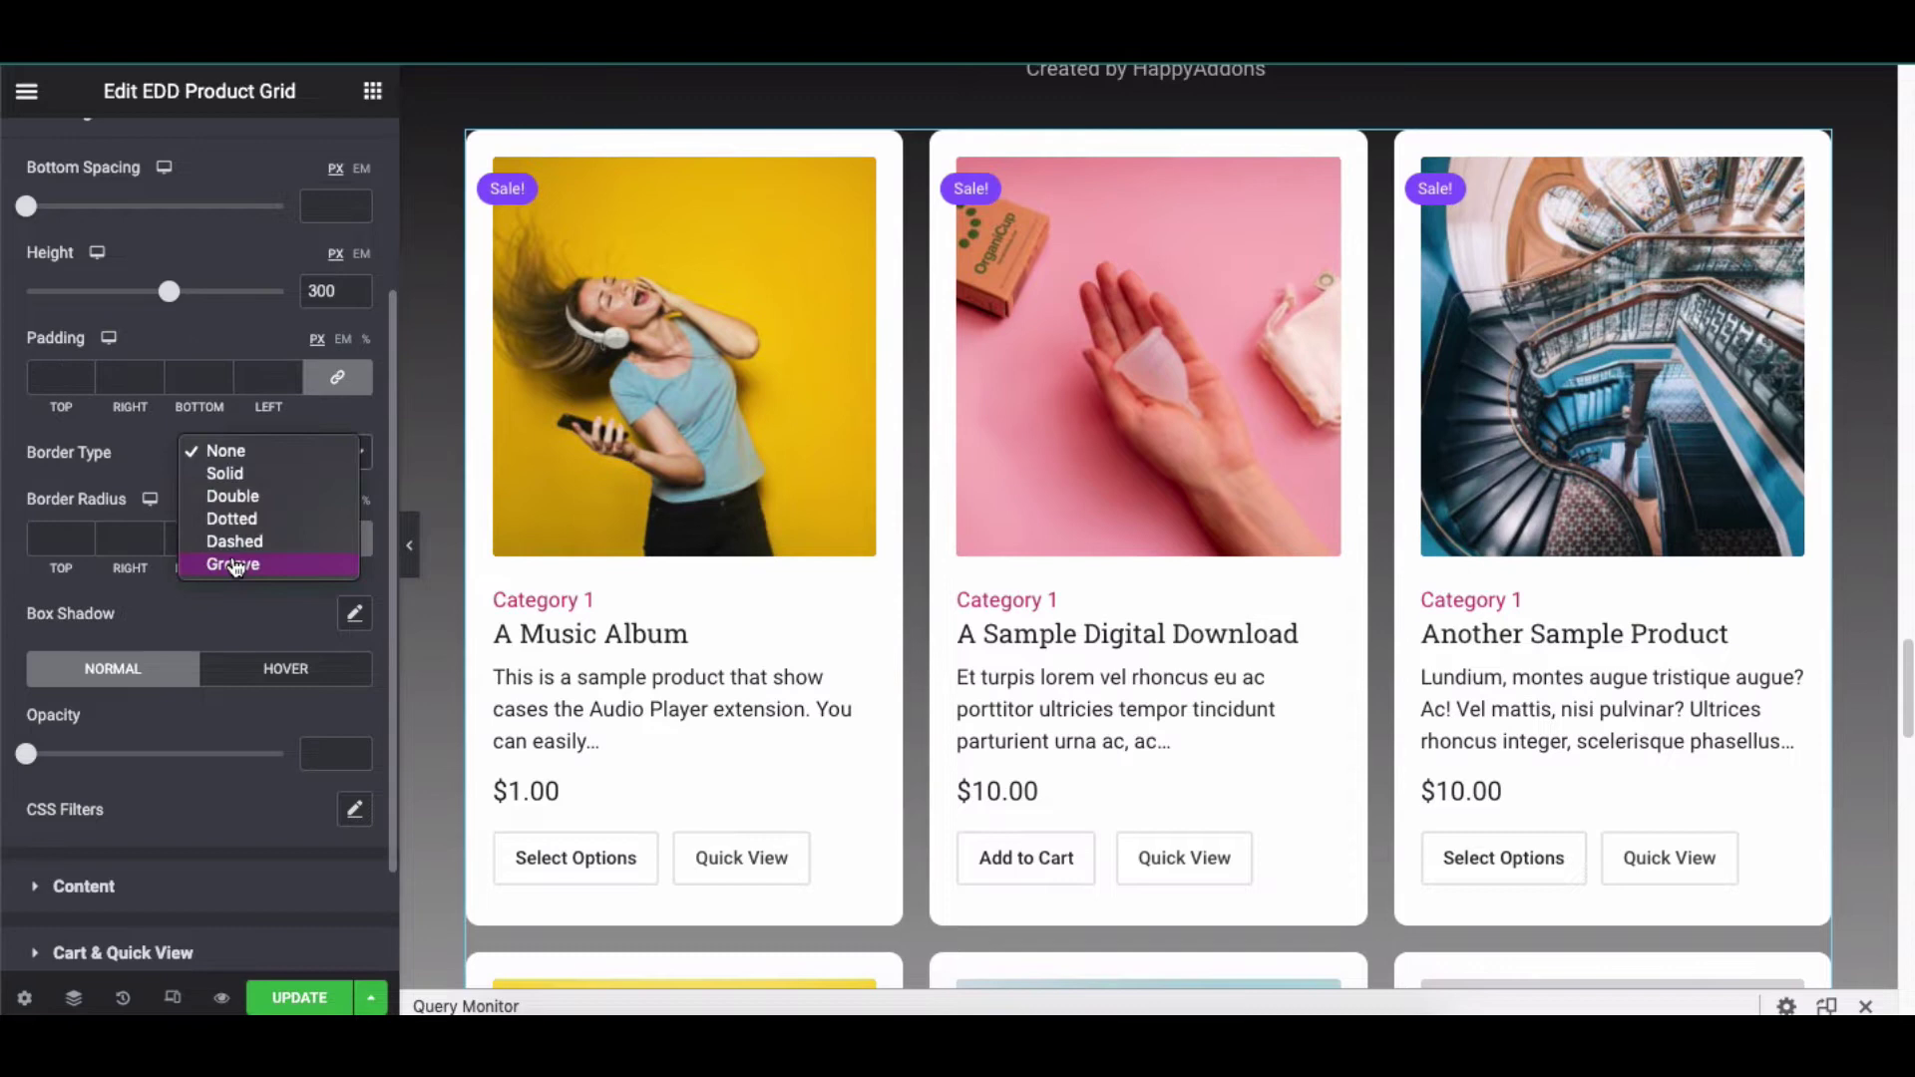
click(262, 538)
text(13)
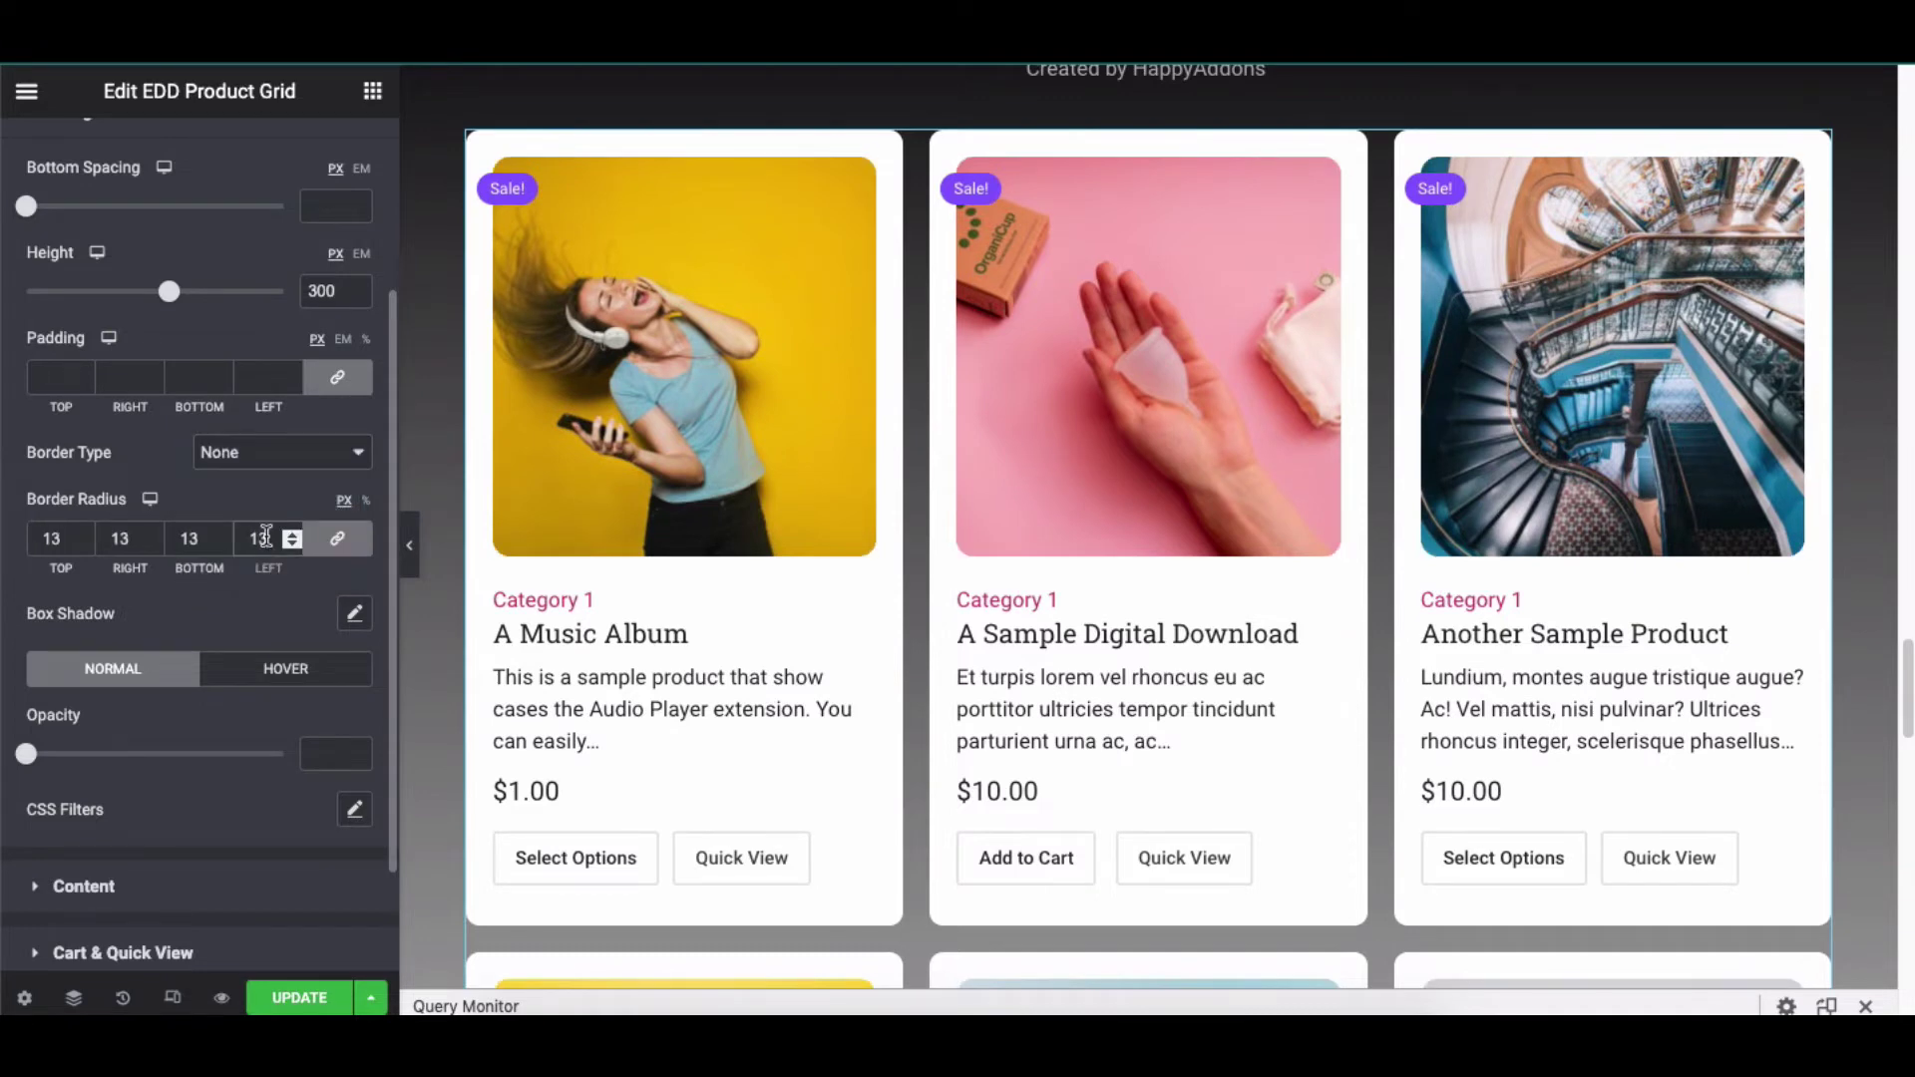
key(BackSpace)
key(BackSpace)
Reset the image box shadow, set hover opacity to 1, and check CSS Filters
click(354, 614)
scroll(354, 614, down, 2)
click(315, 485)
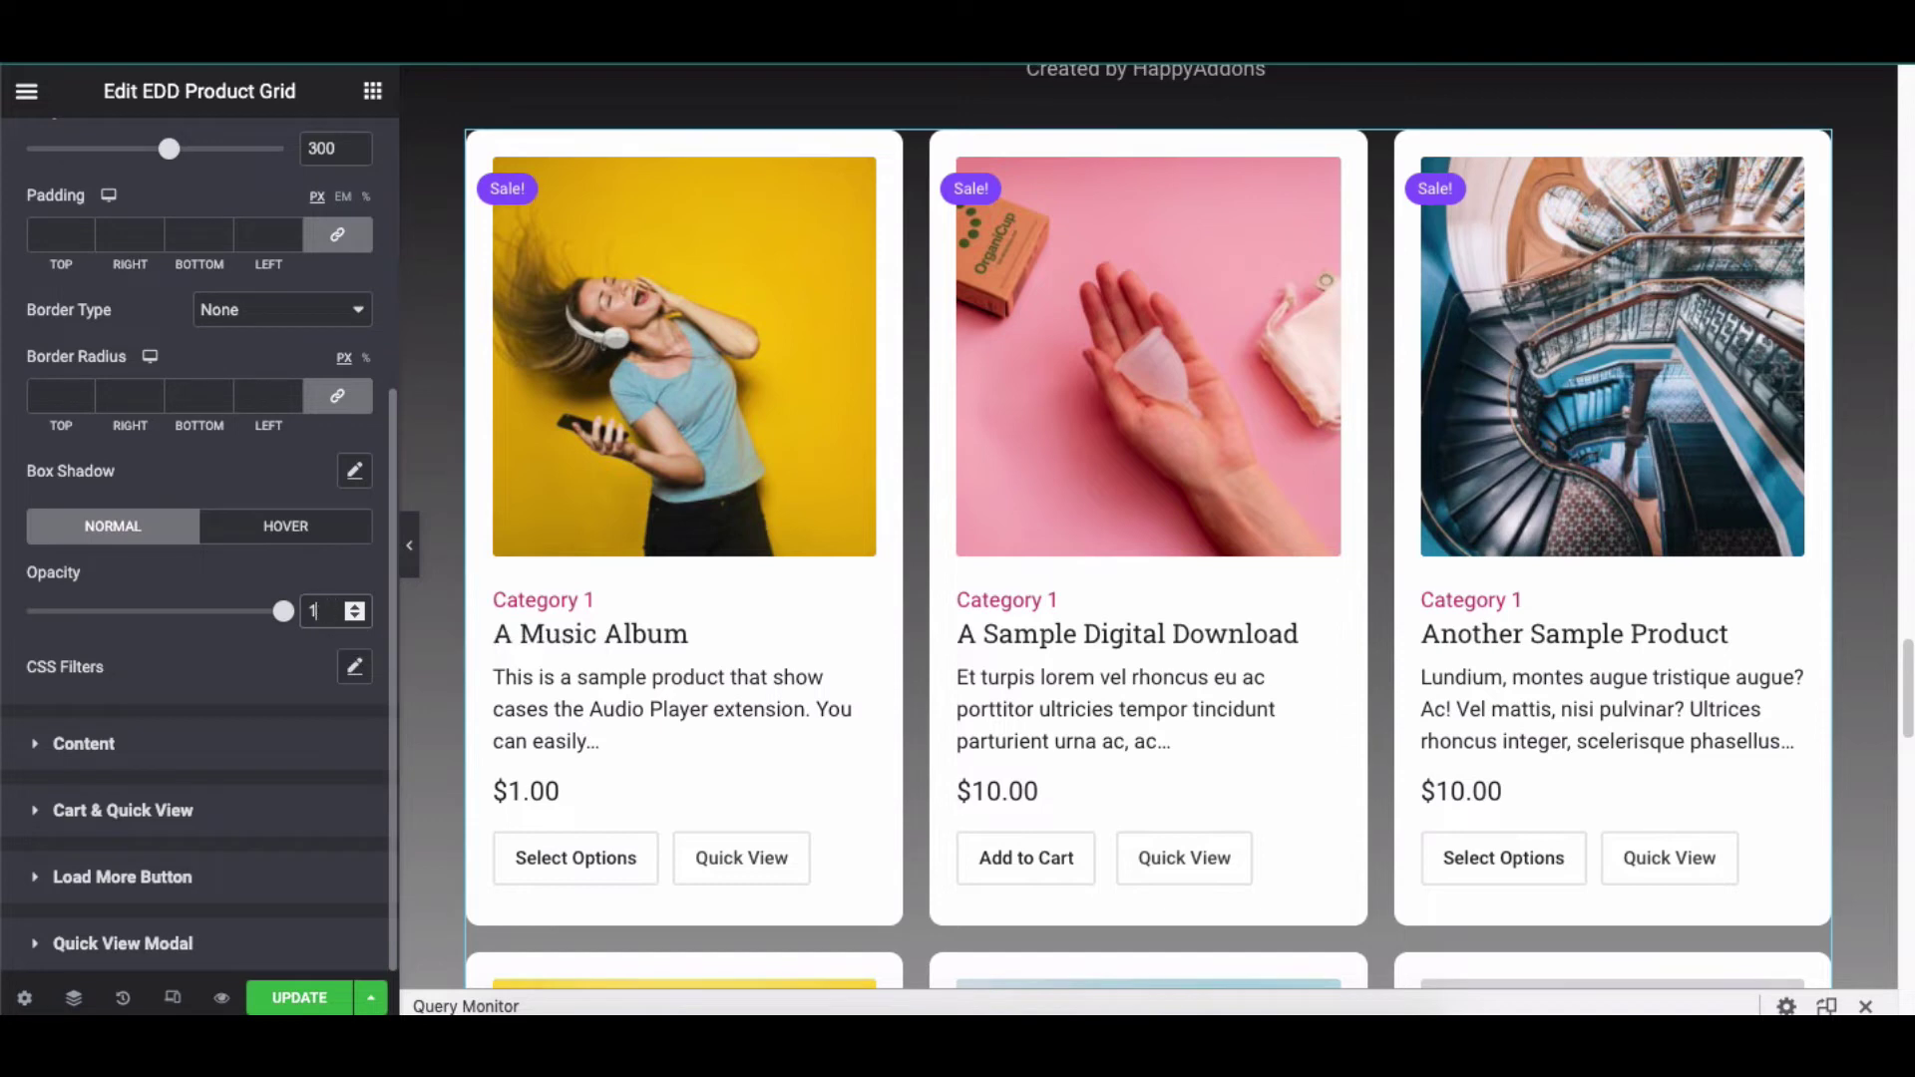
click(275, 529)
click(326, 606)
text(1)
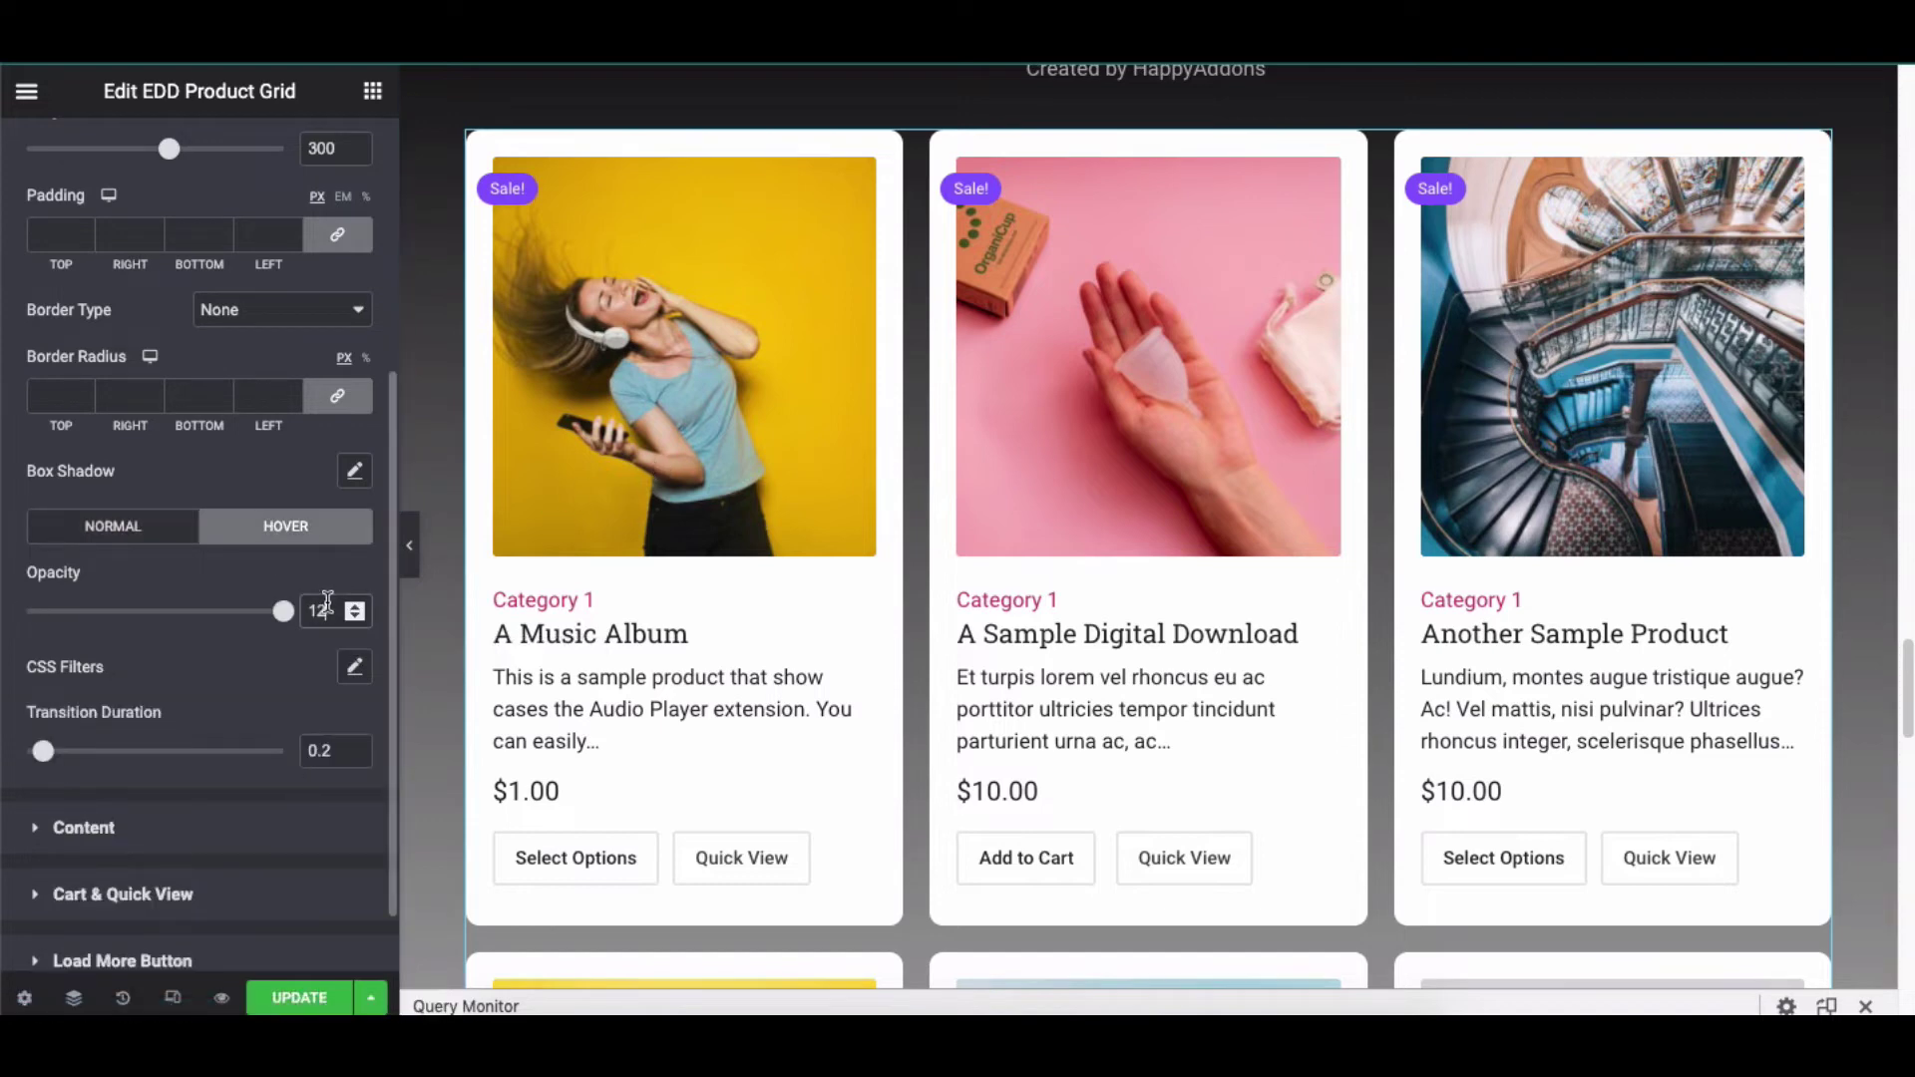
click(129, 526)
click(354, 665)
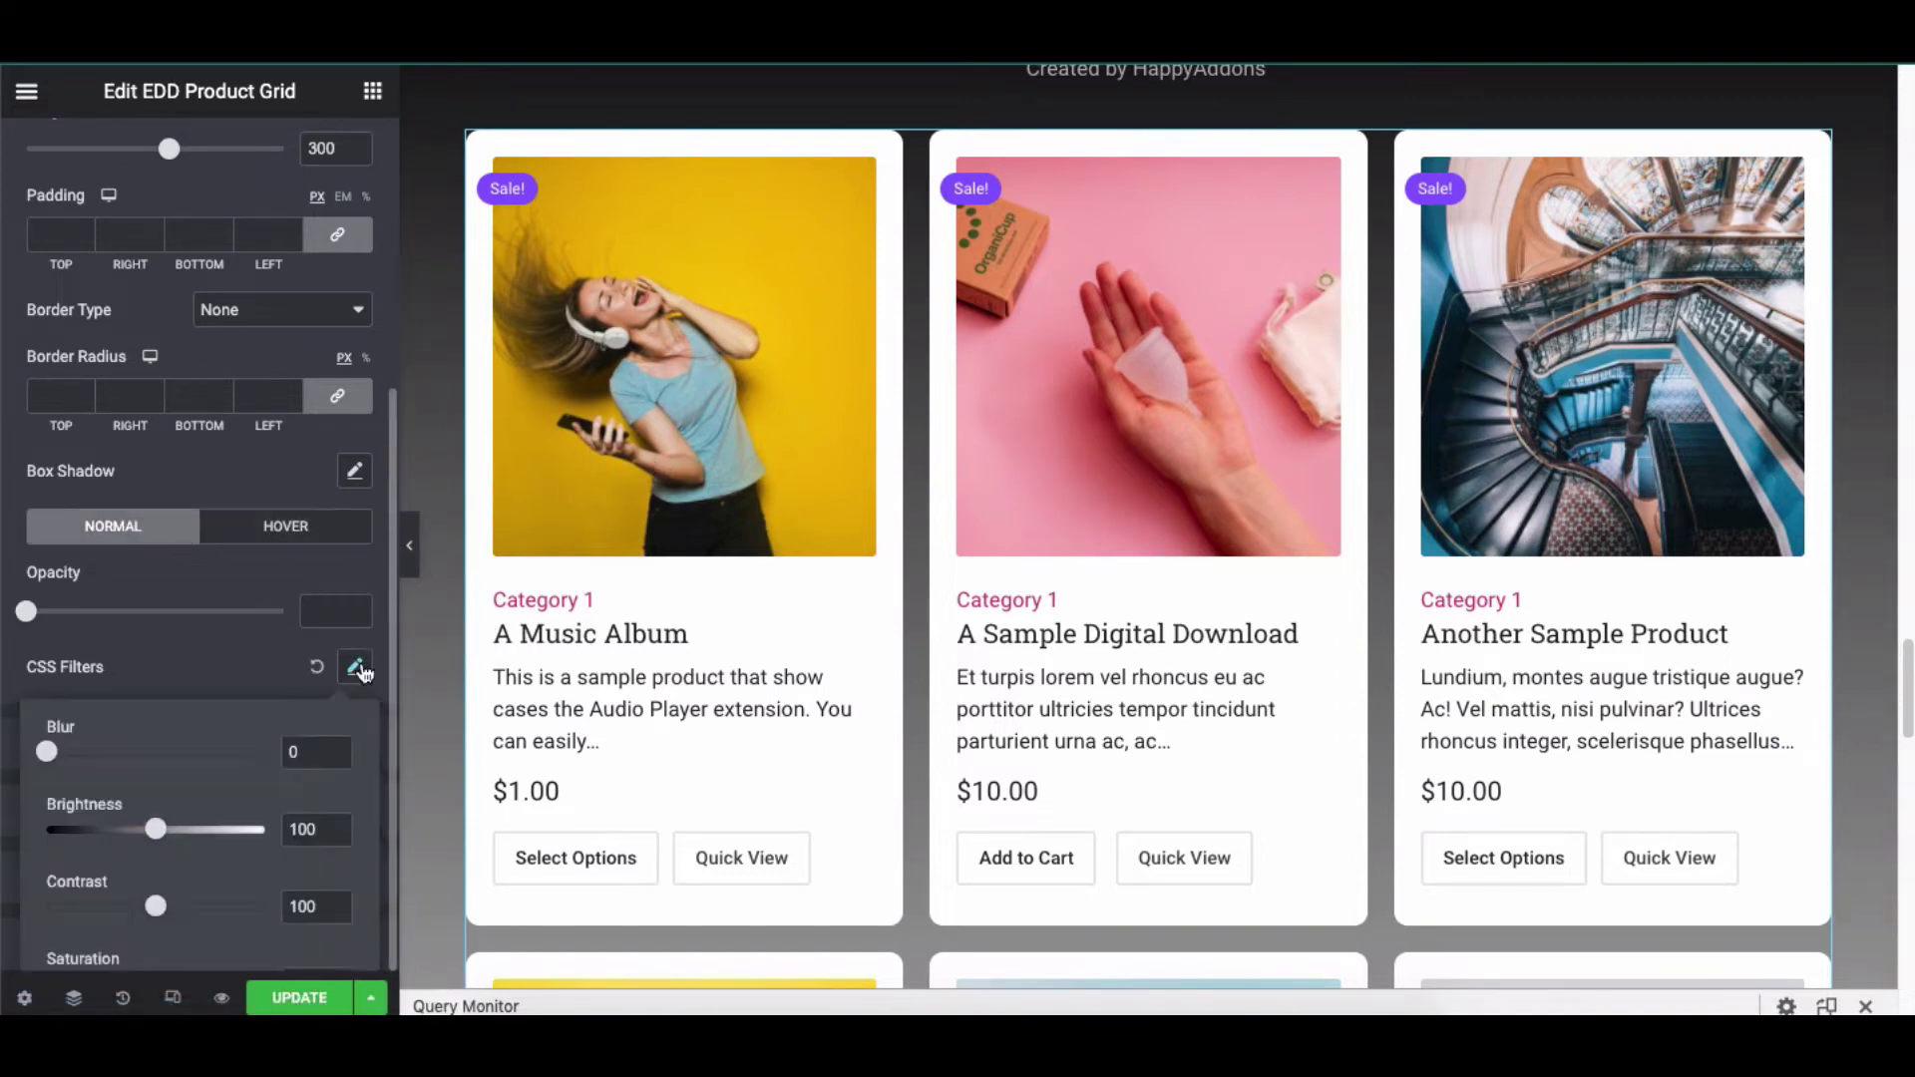
scroll(329, 579, down, 2)
click(313, 526)
Keep the category border at None and colour the category text brown #9F7434
click(215, 250)
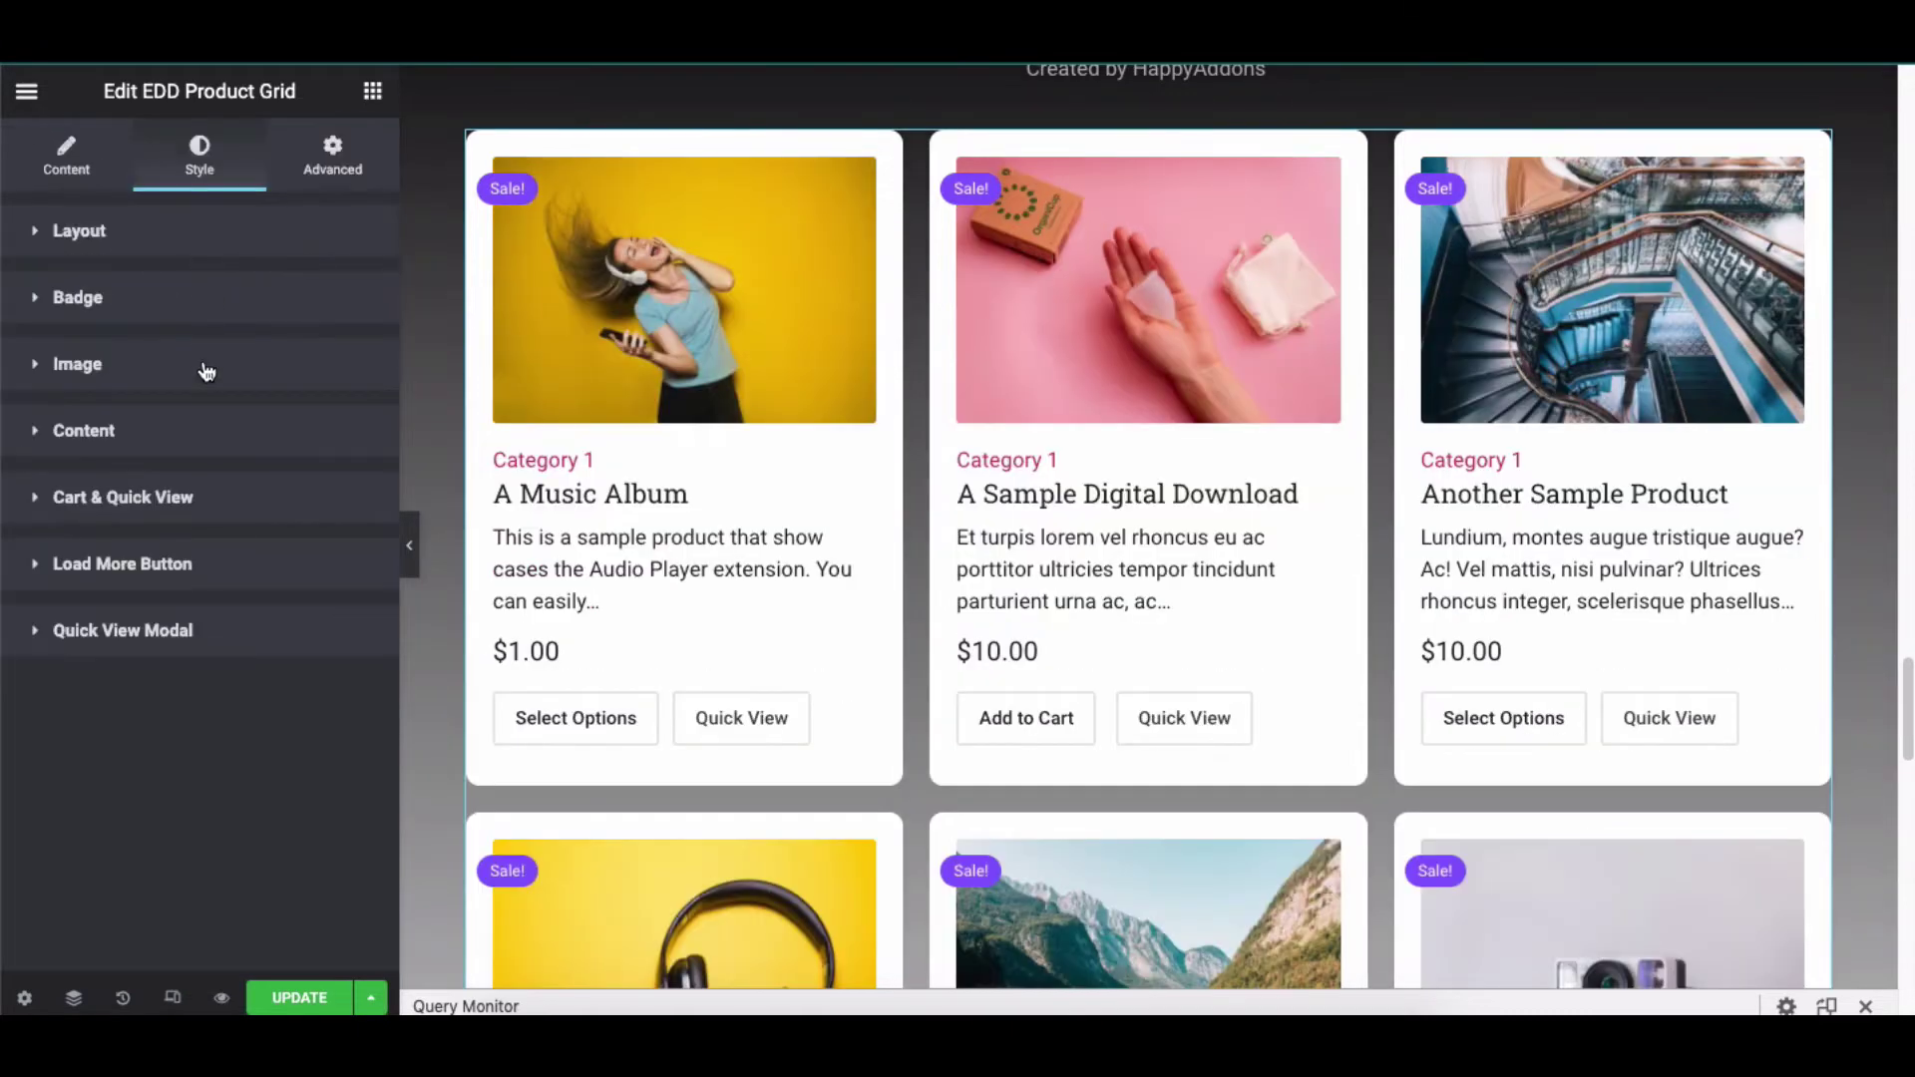
click(224, 430)
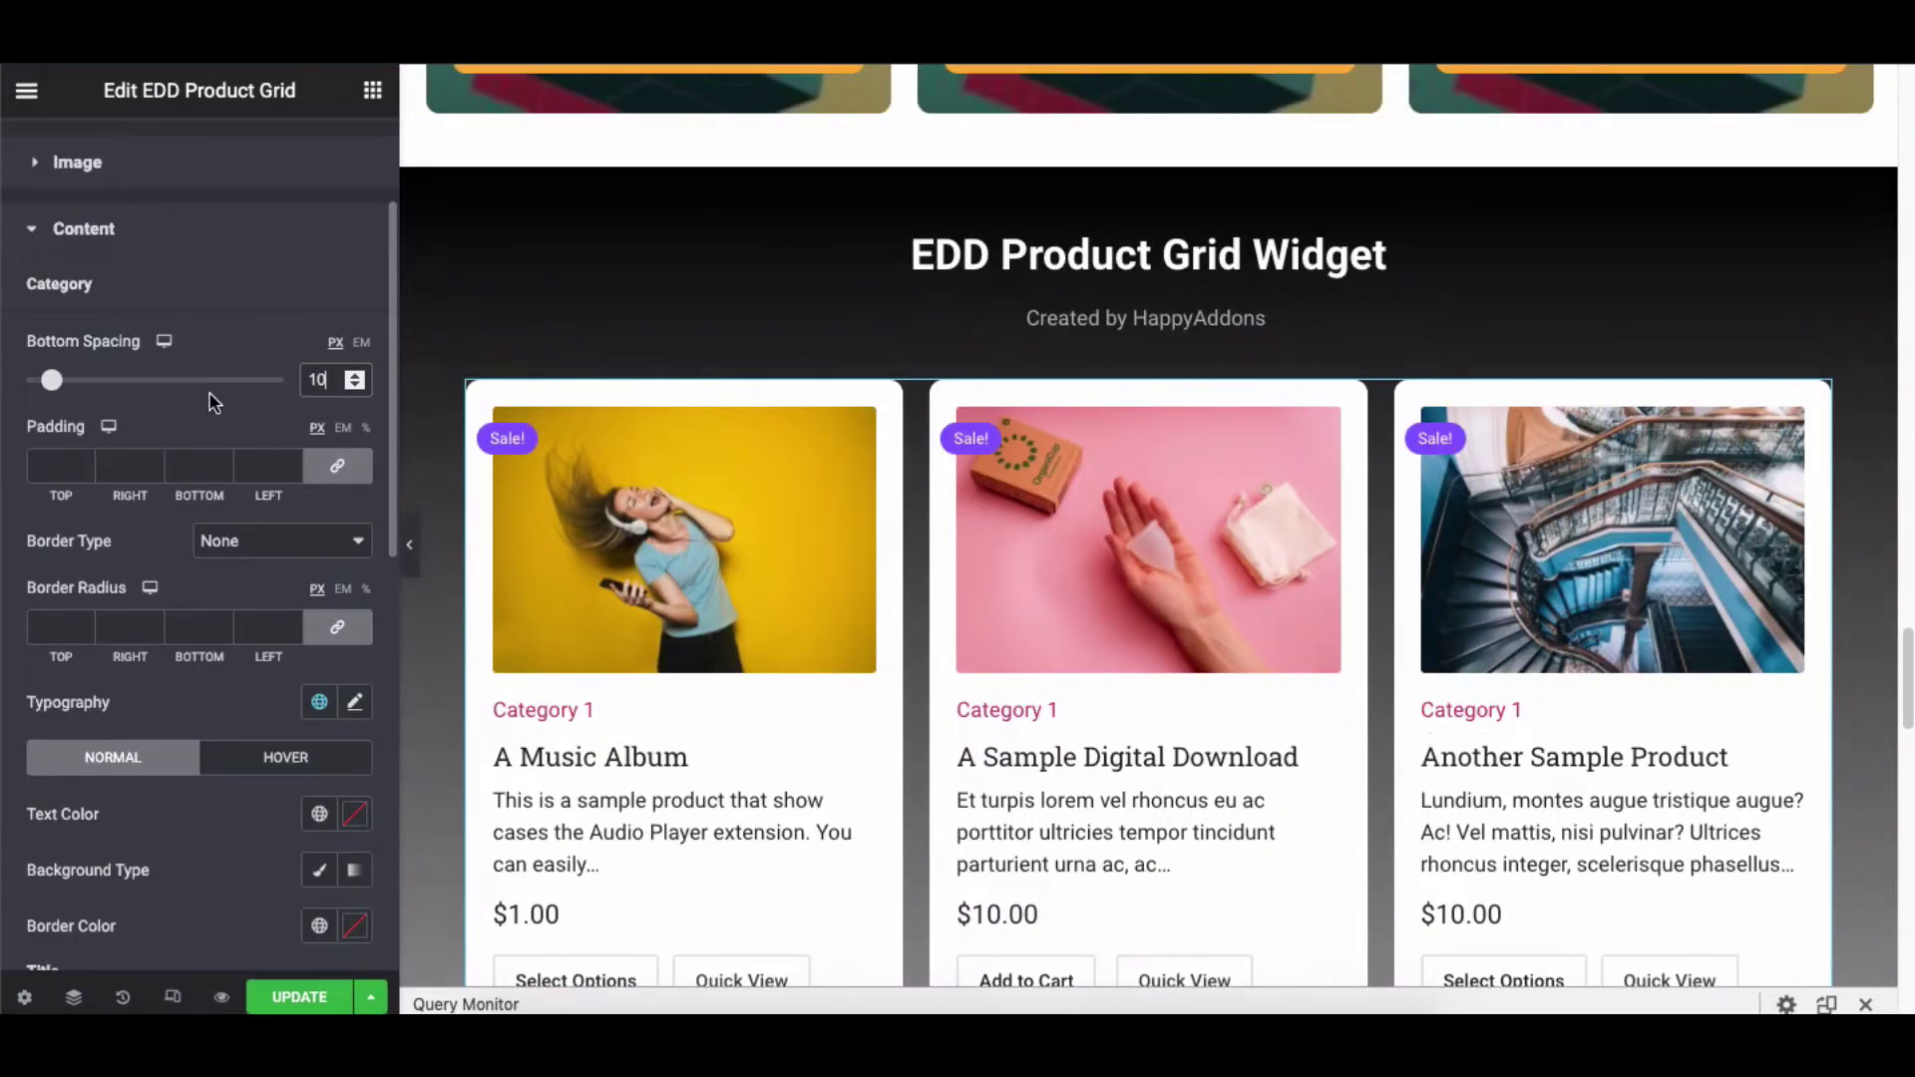
click(265, 540)
click(284, 545)
scroll(282, 522, down, 2)
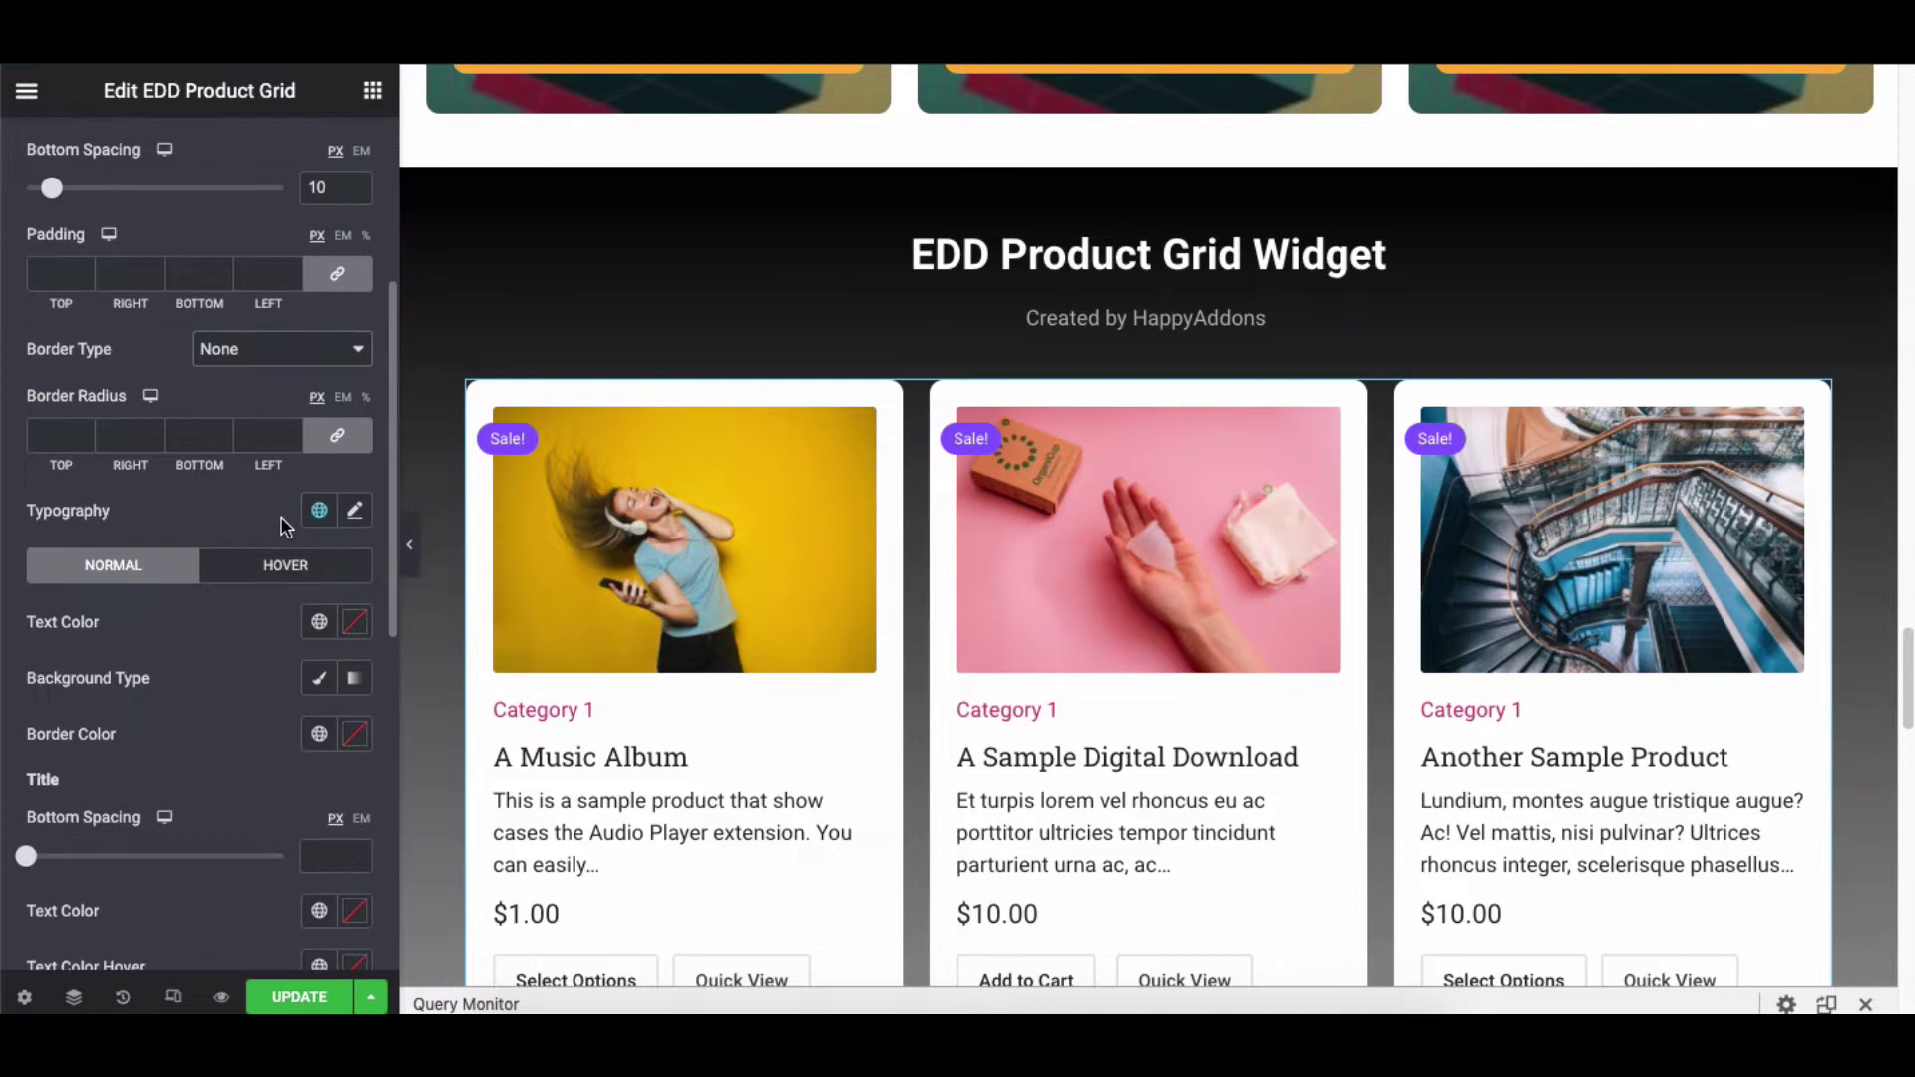
click(356, 627)
text(#9F7434)
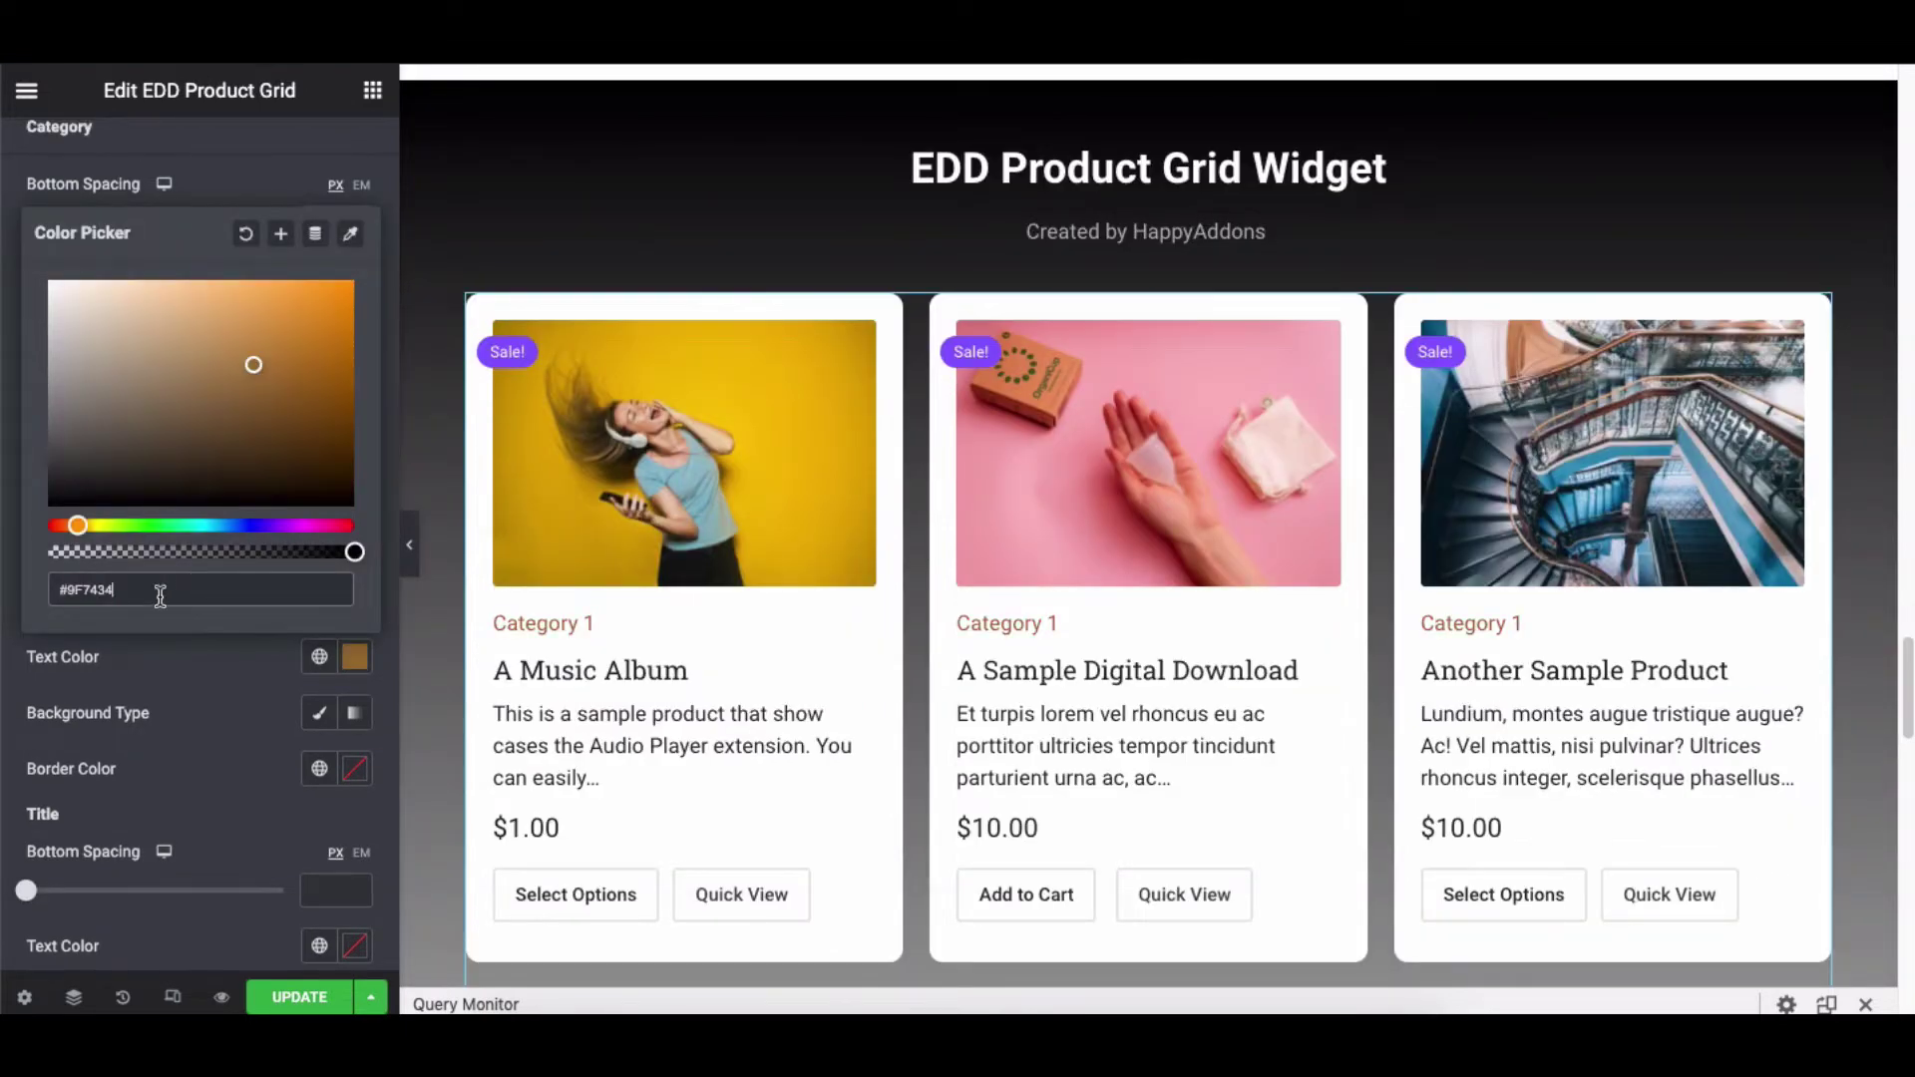
click(244, 654)
click(355, 770)
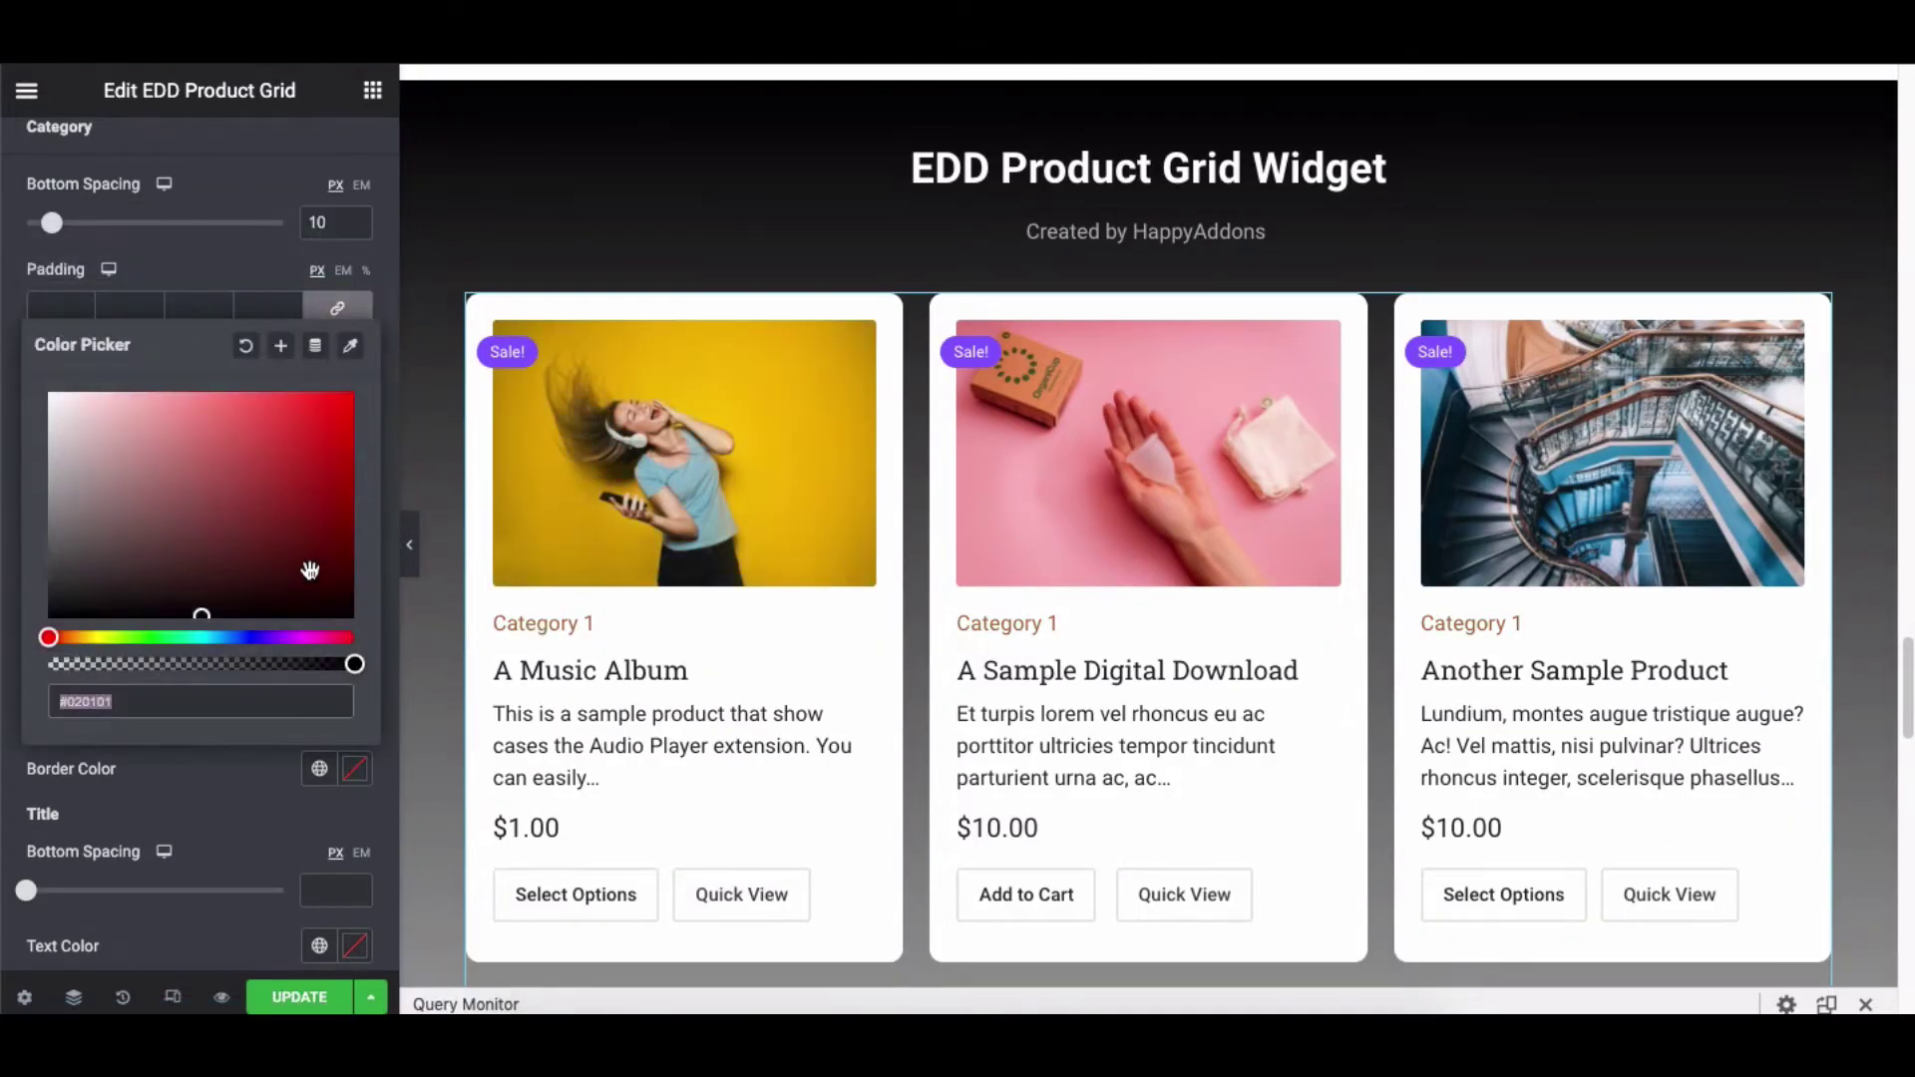
text(#741515)
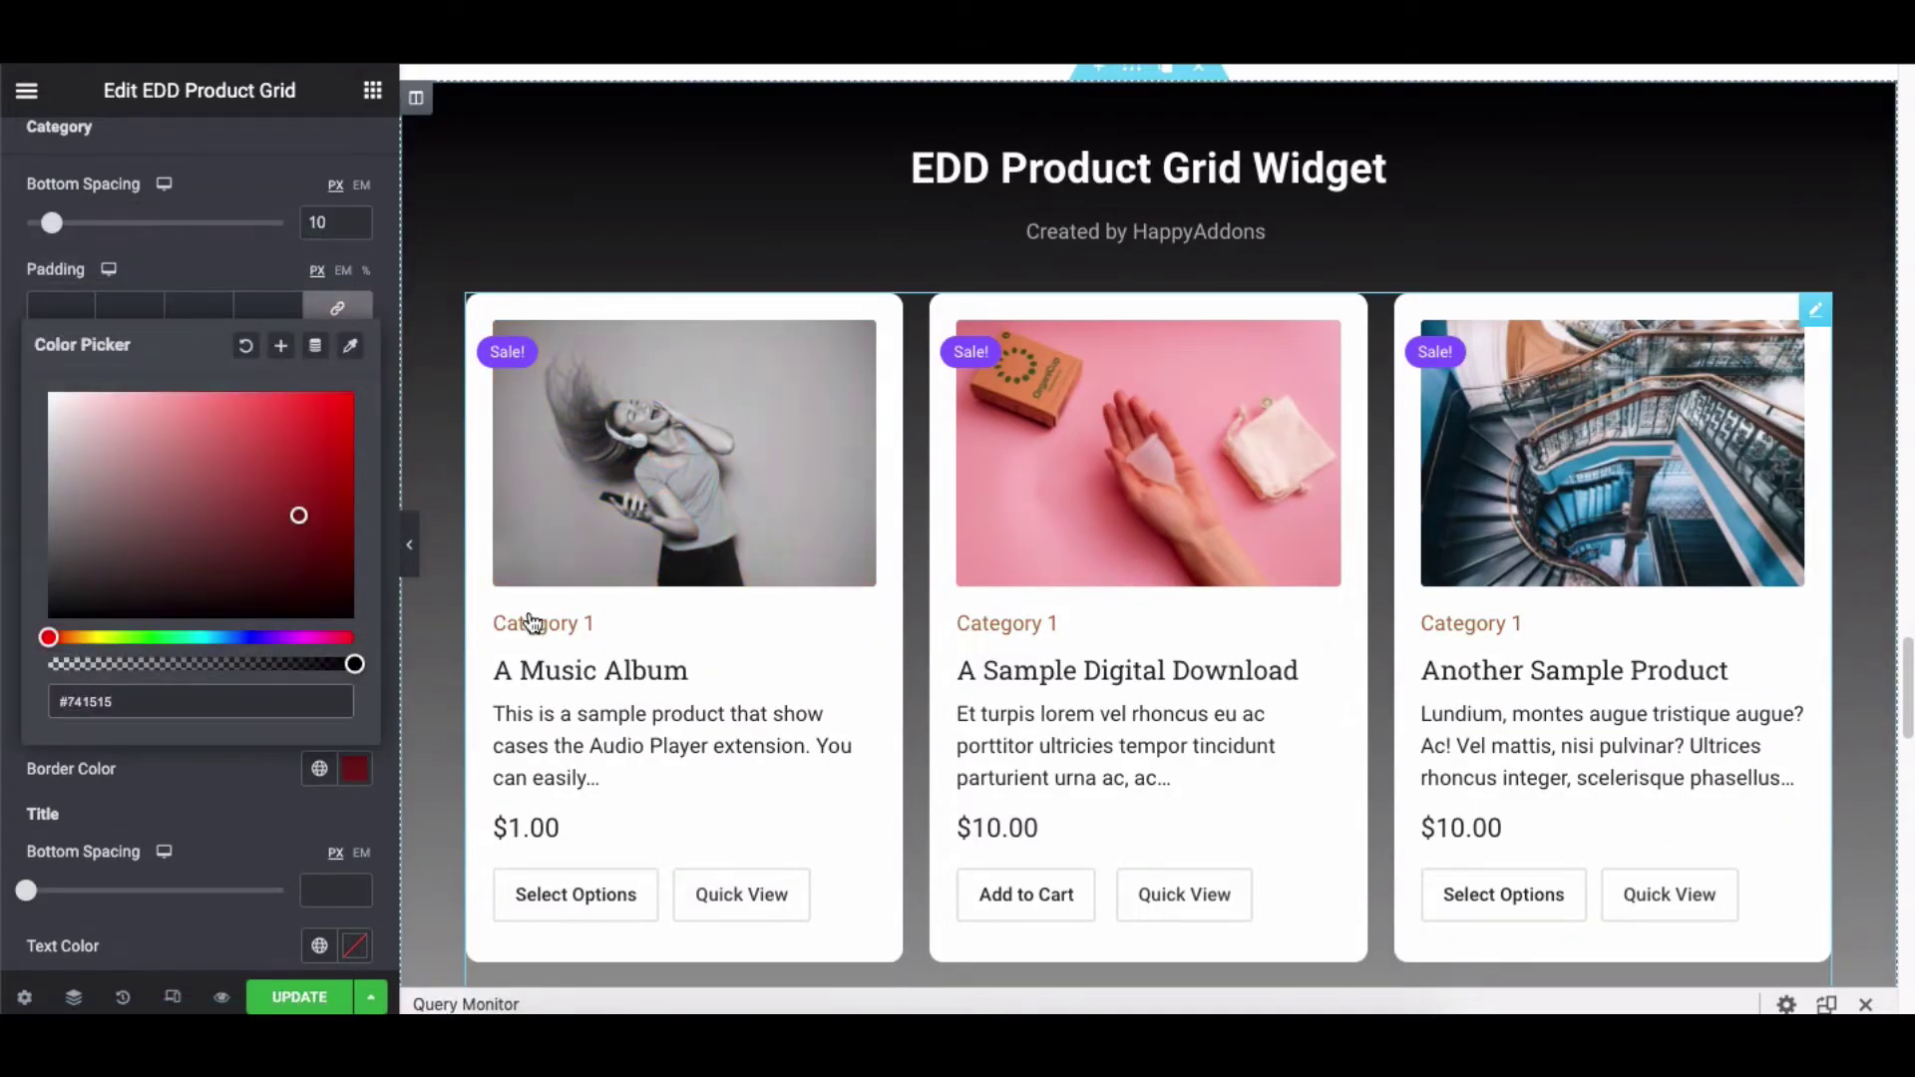
click(244, 346)
scroll(355, 713, down, 2)
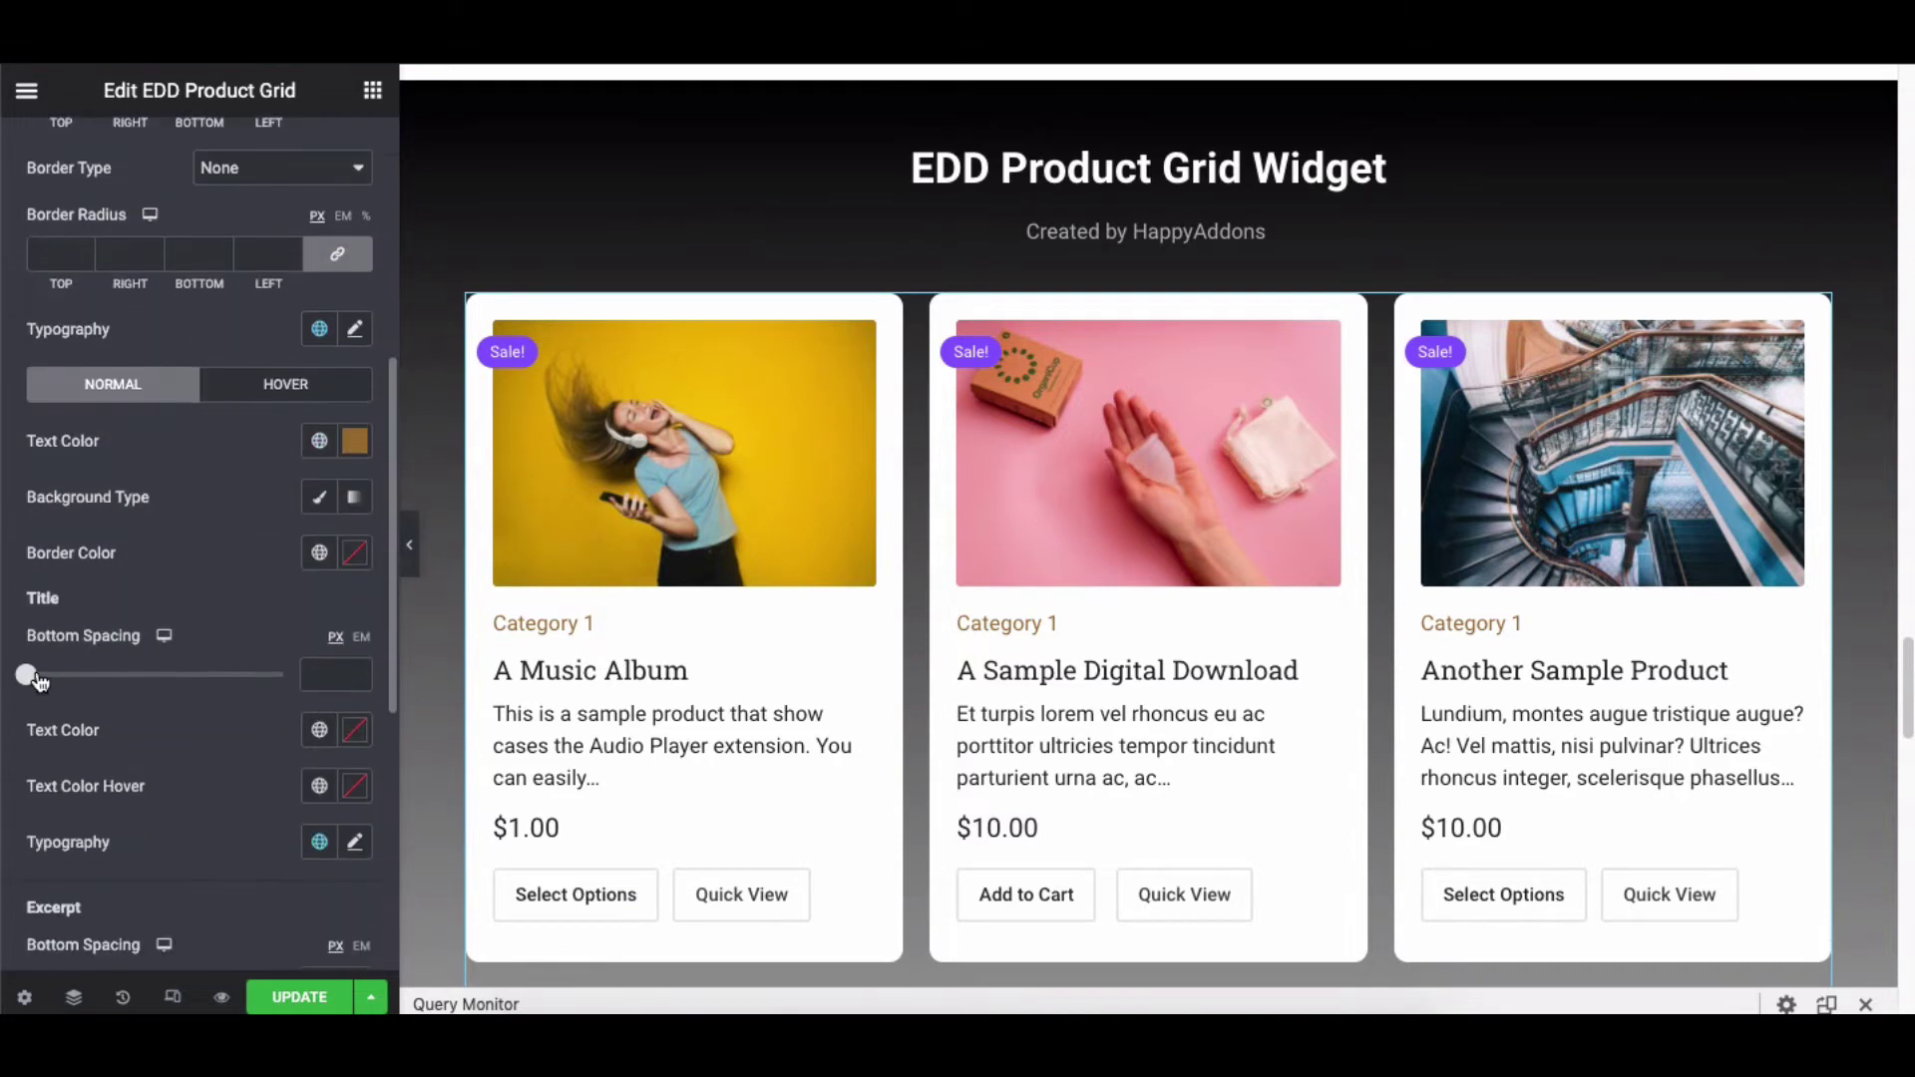
drag(30, 674, 77, 674)
Colour the product titles pinkish red with a blue hover colour
click(355, 730)
click(204, 403)
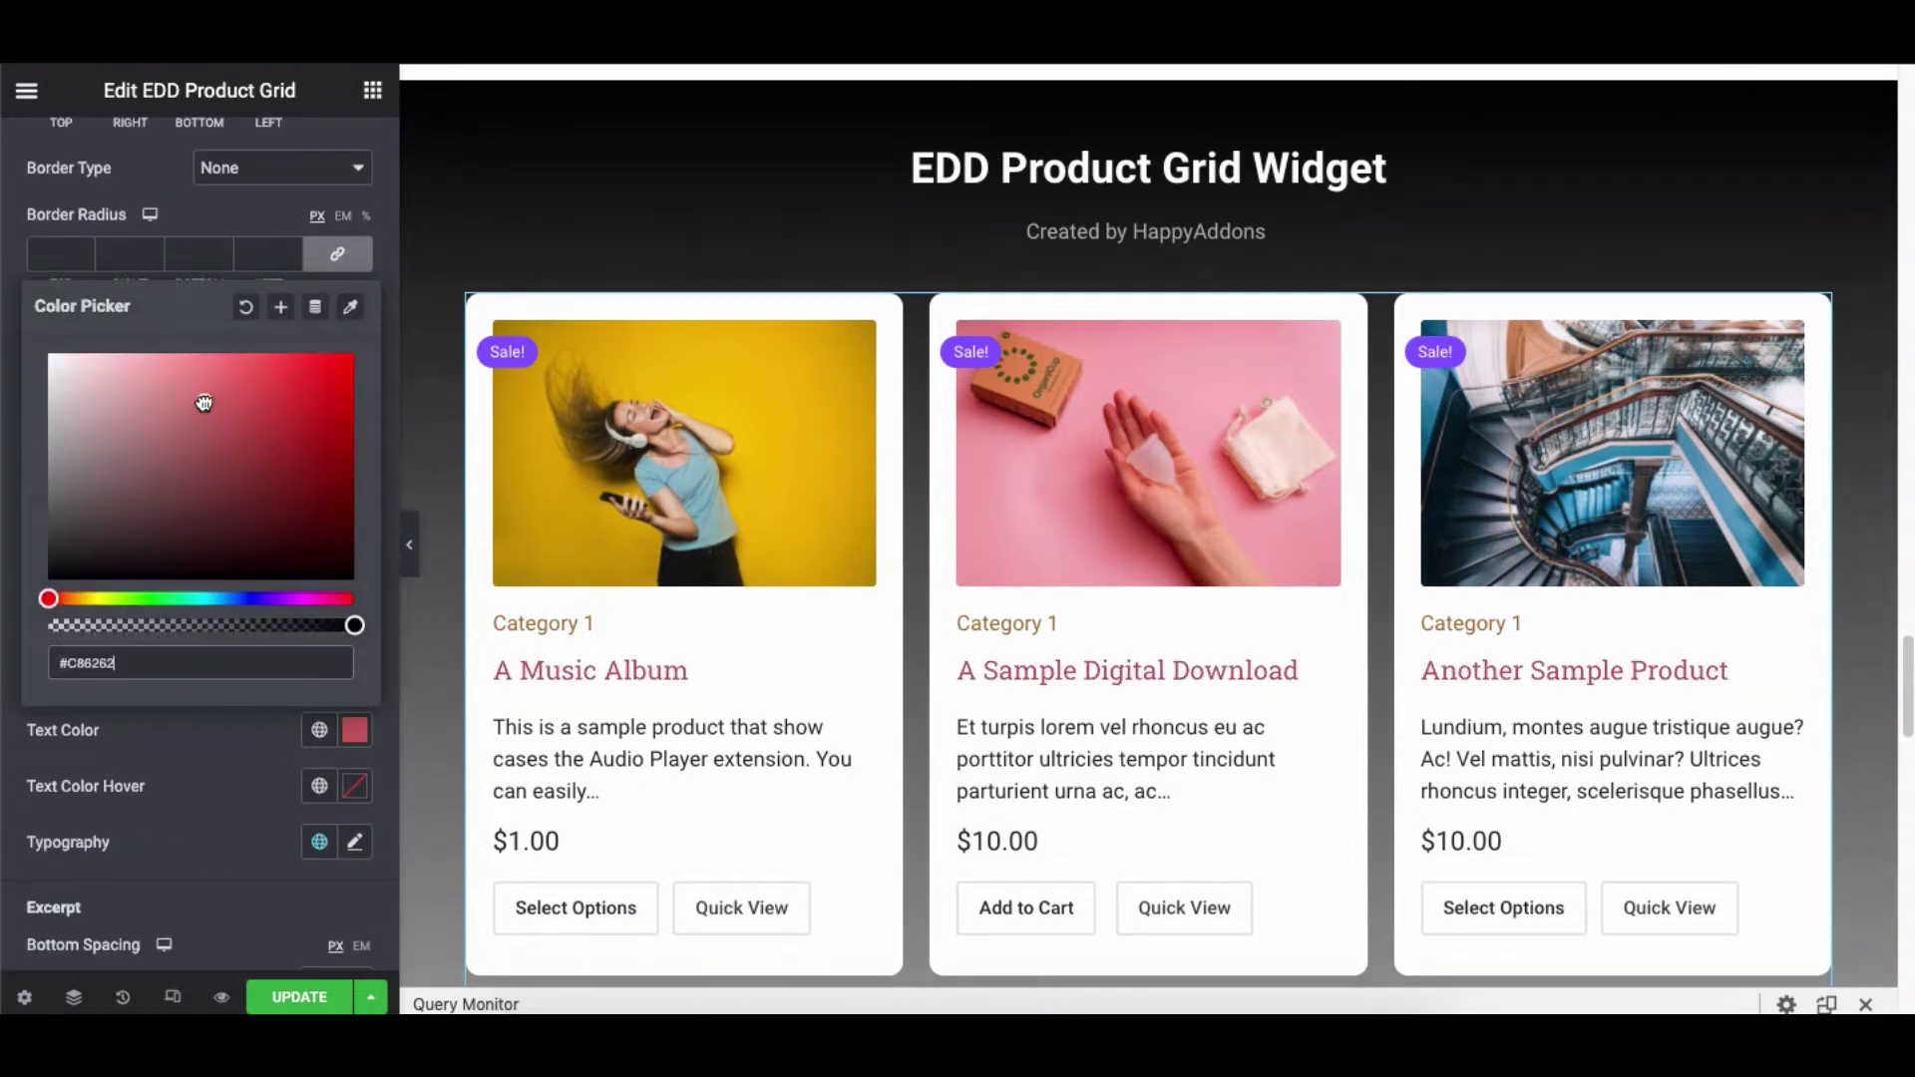
click(355, 786)
click(257, 655)
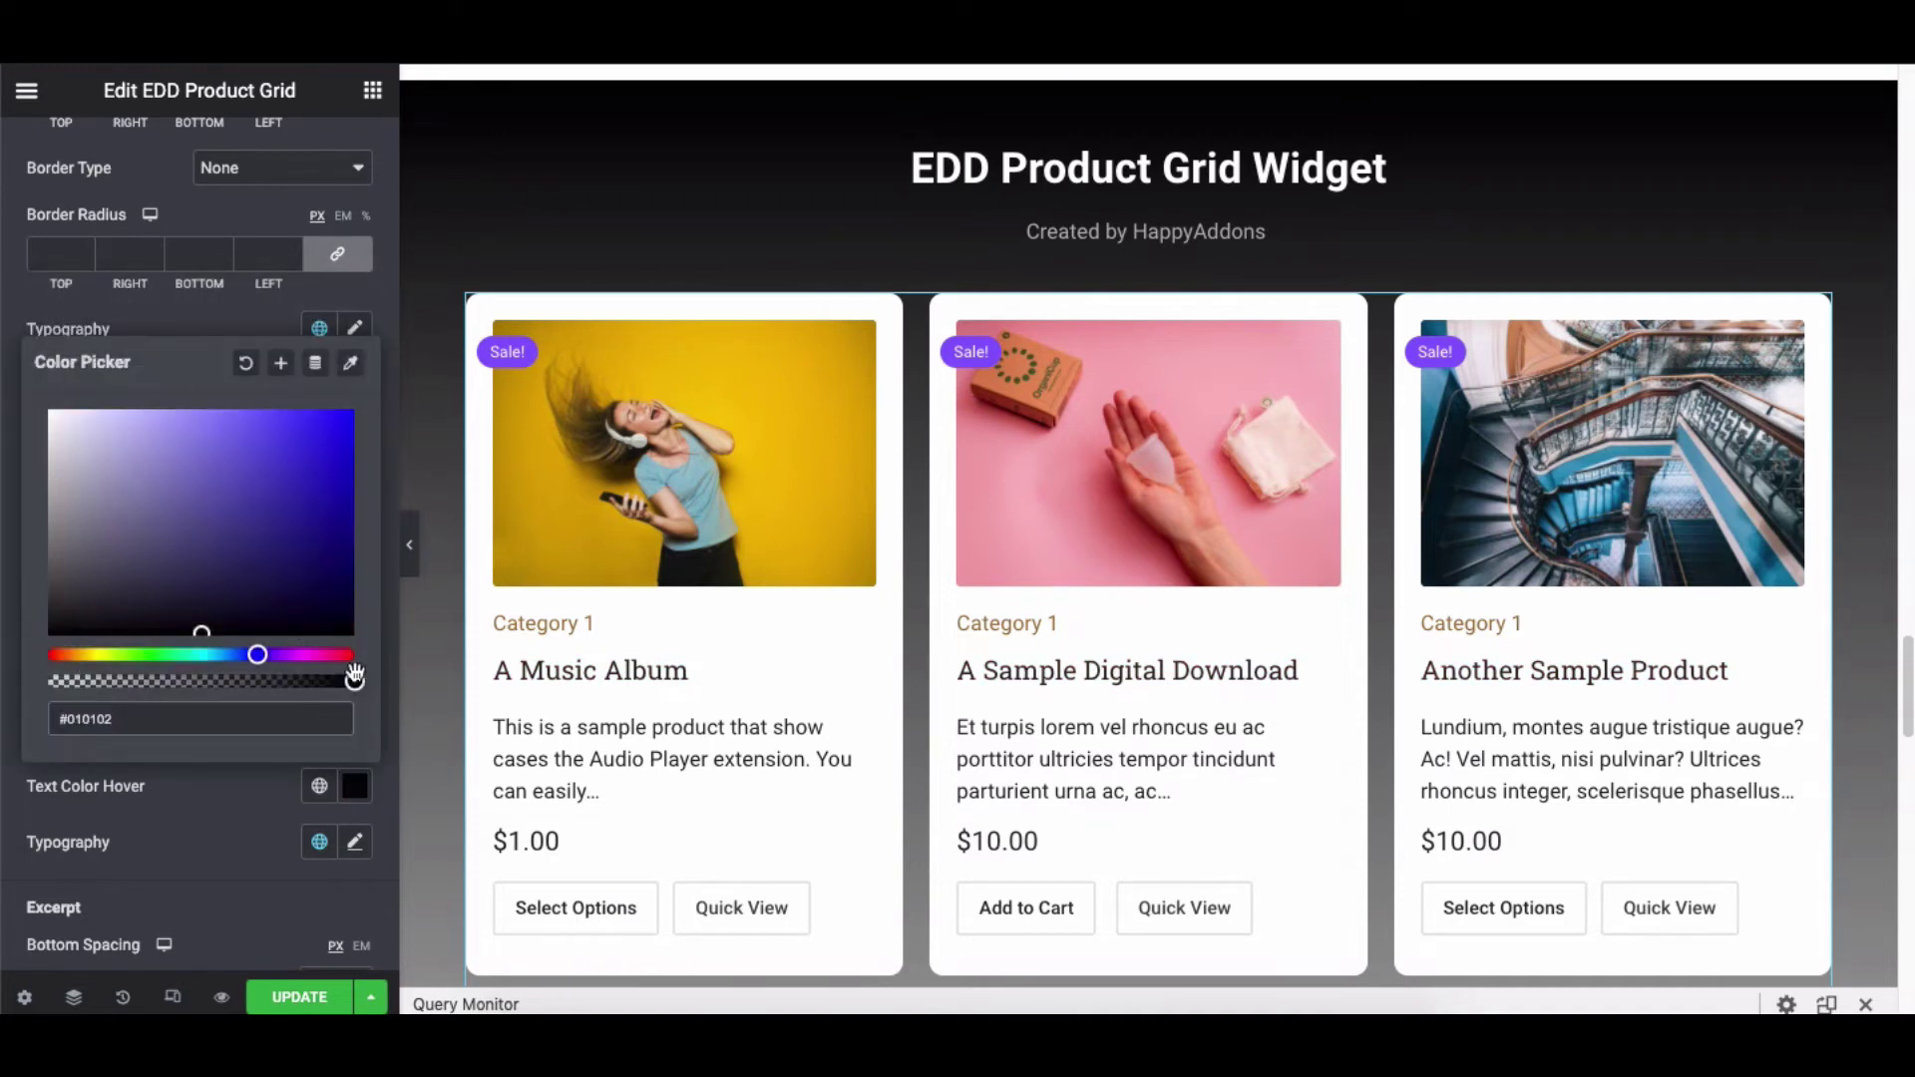
click(251, 531)
click(354, 842)
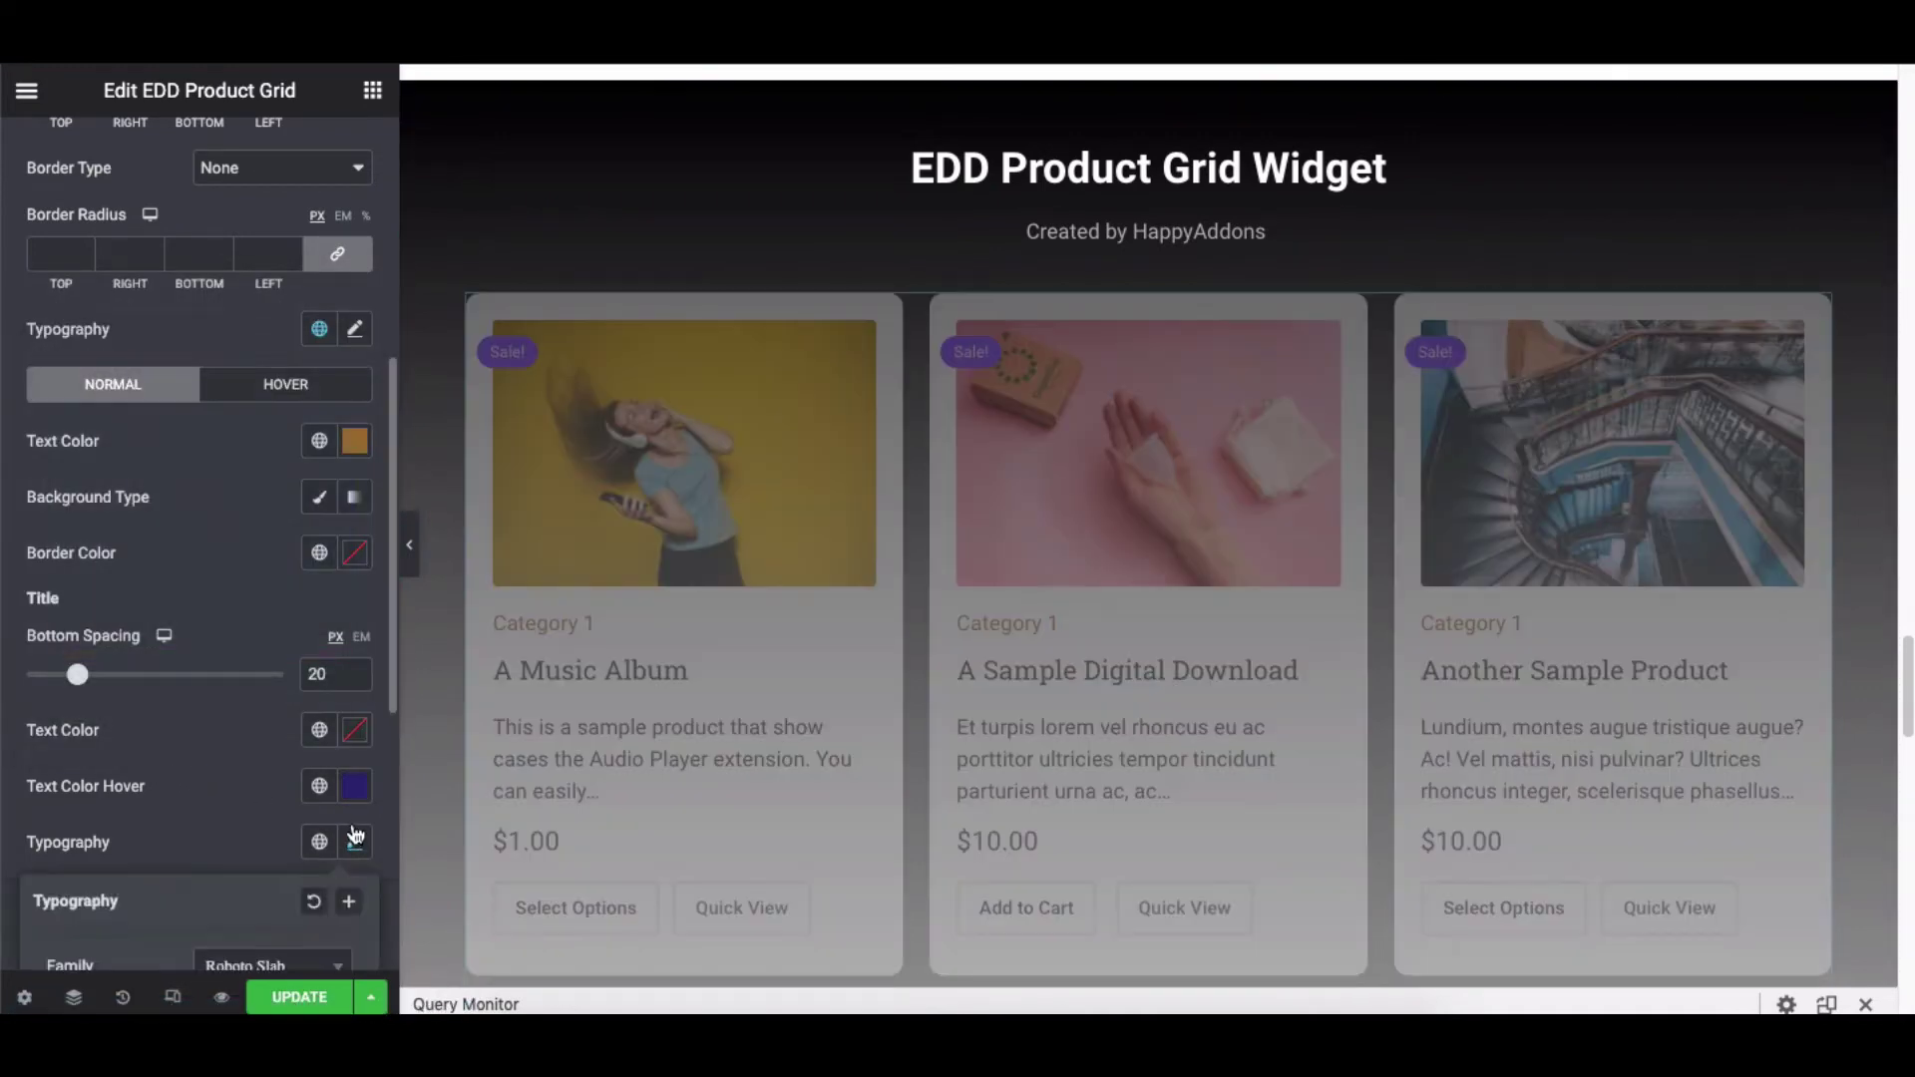
scroll(299, 674, down, 6)
click(257, 228)
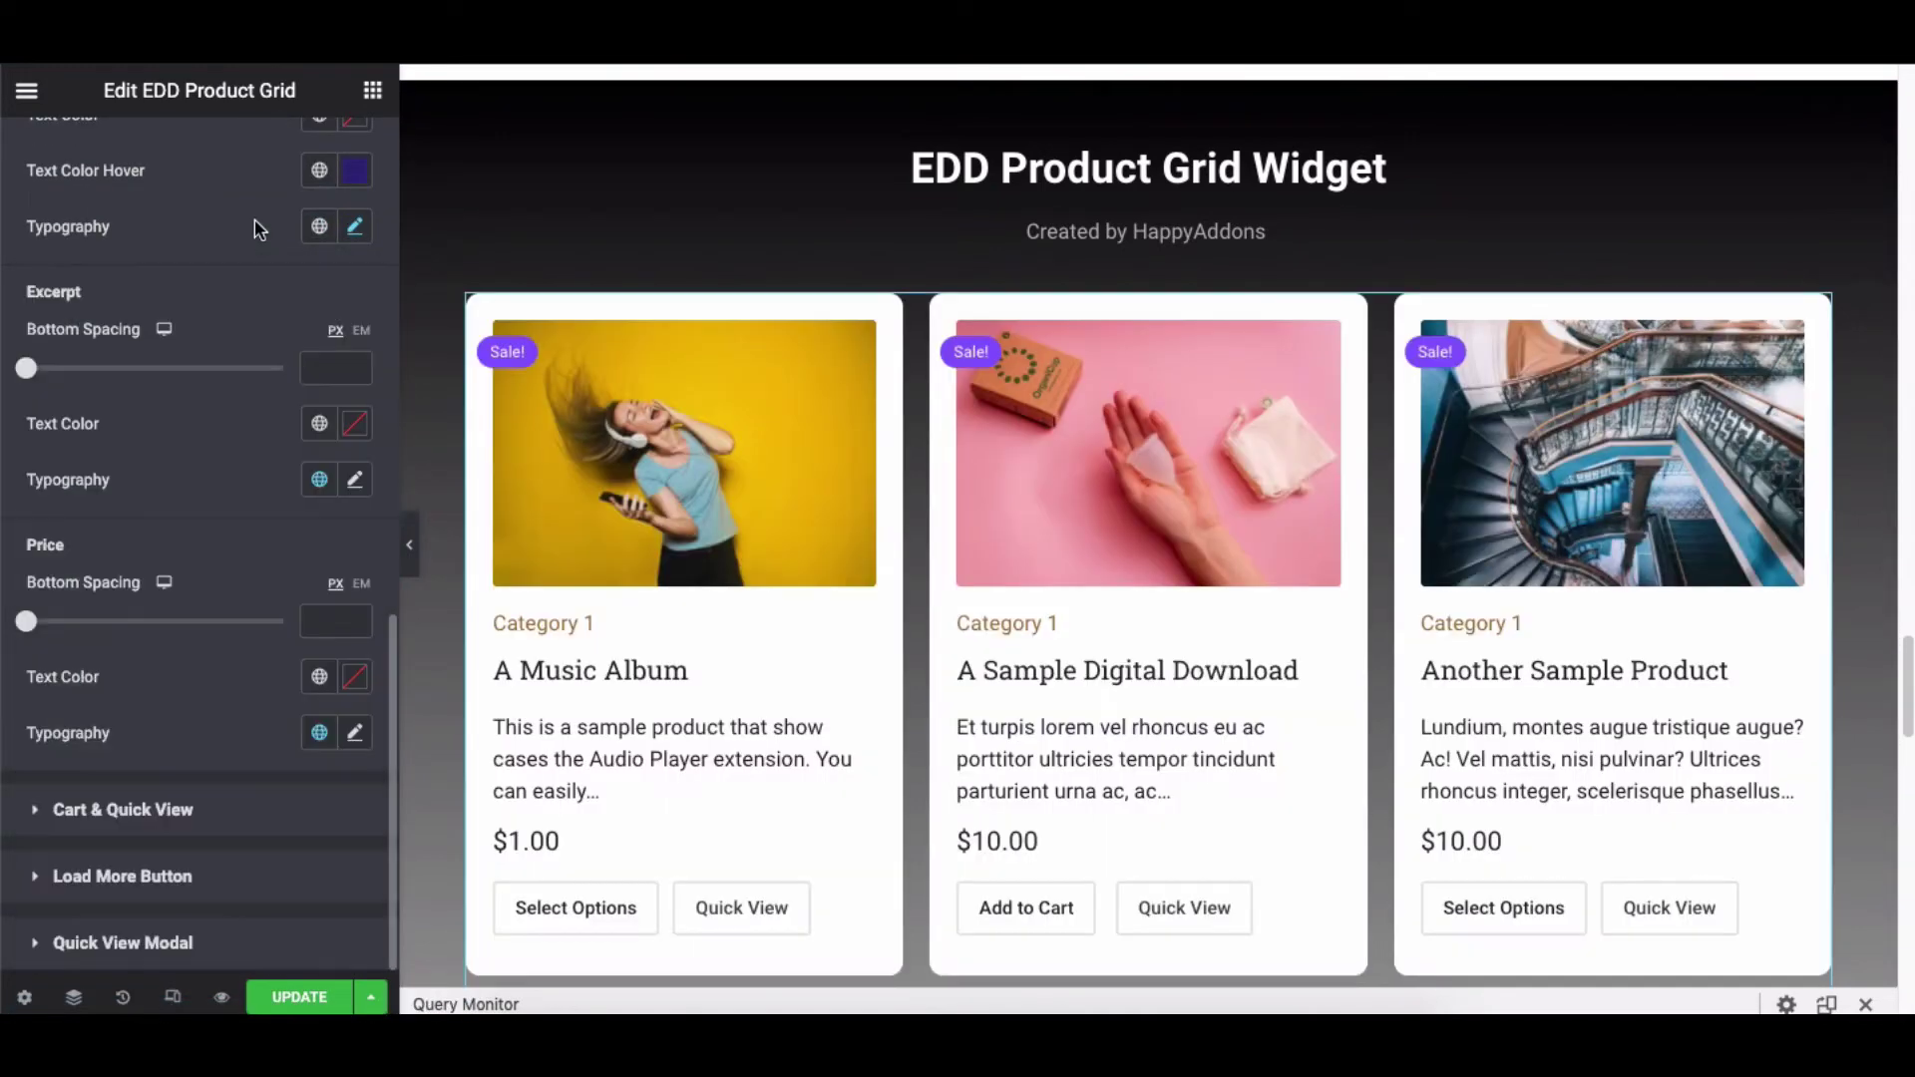
Give the excerpts 18 px bottom spacing and a dark text colour
click(334, 374)
text(18)
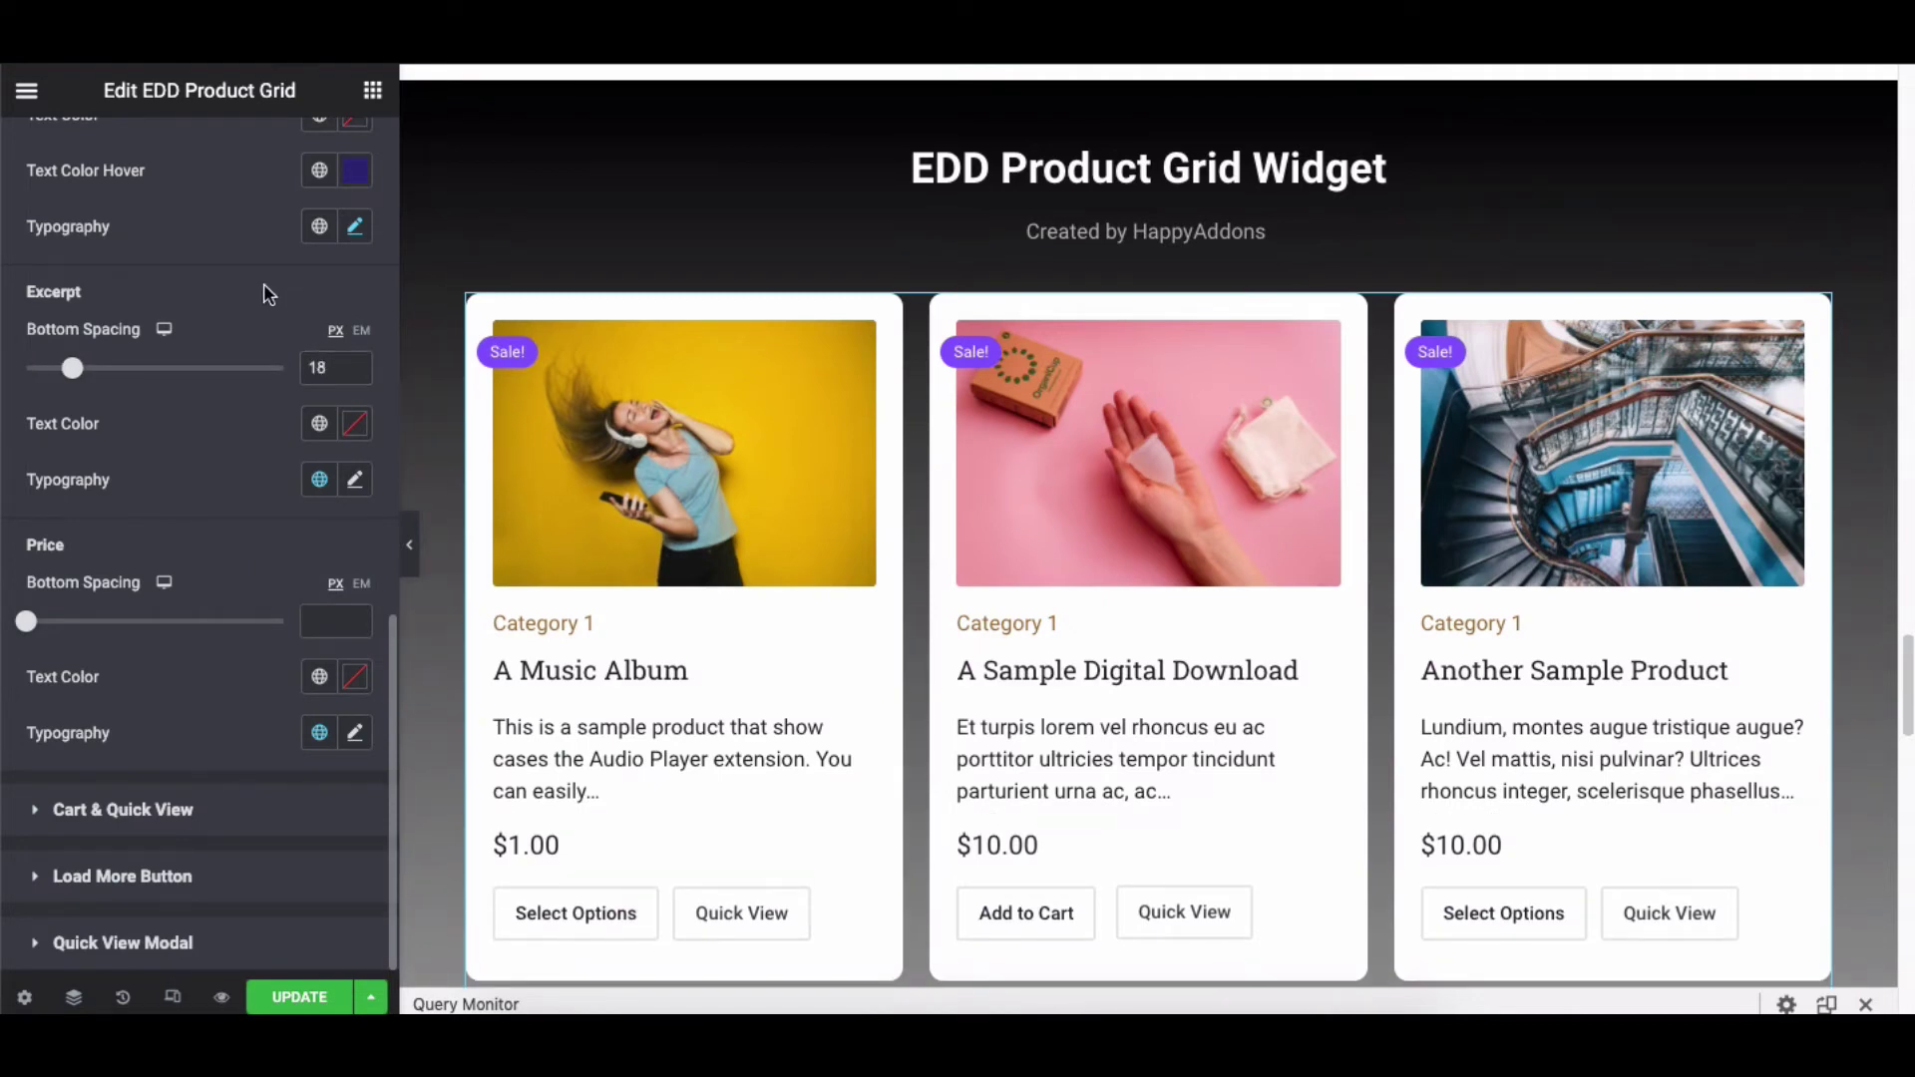
click(354, 425)
click(291, 730)
click(243, 415)
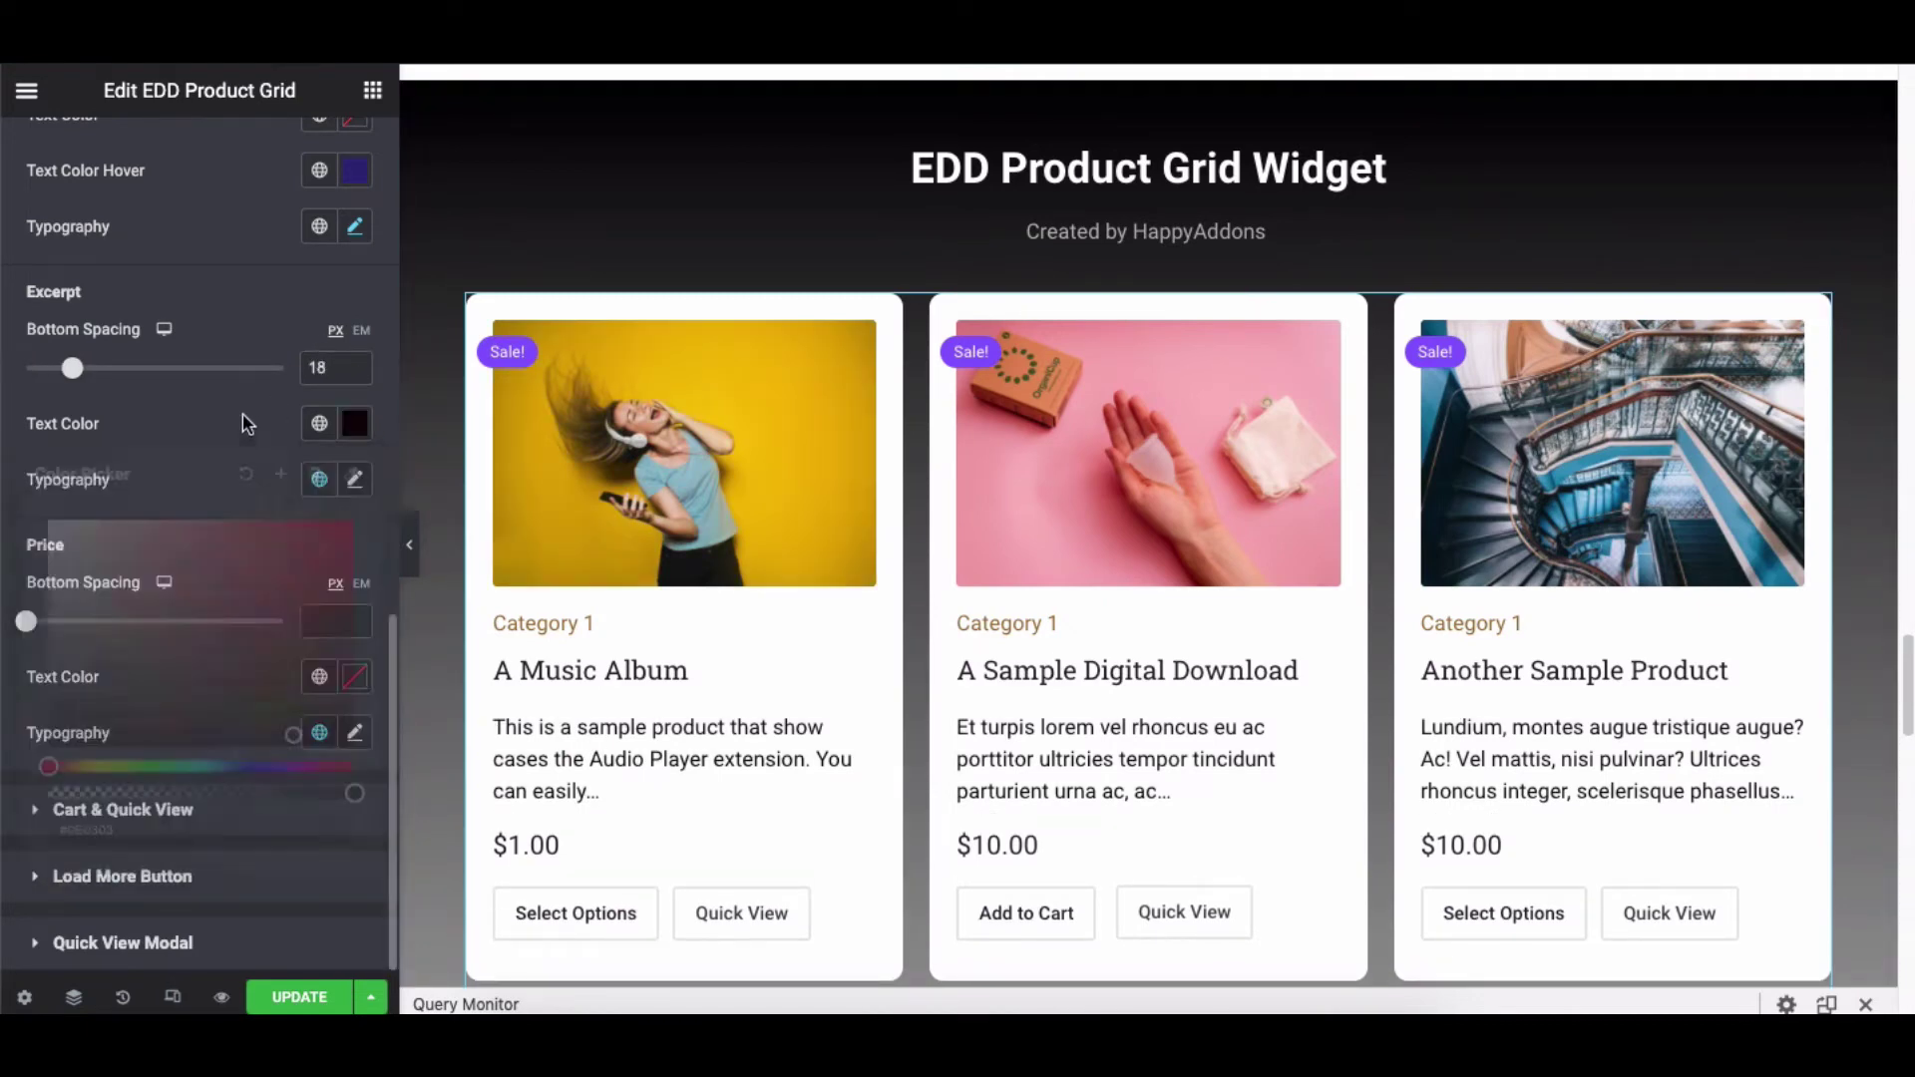
click(356, 480)
scroll(339, 449, down, 3)
click(272, 246)
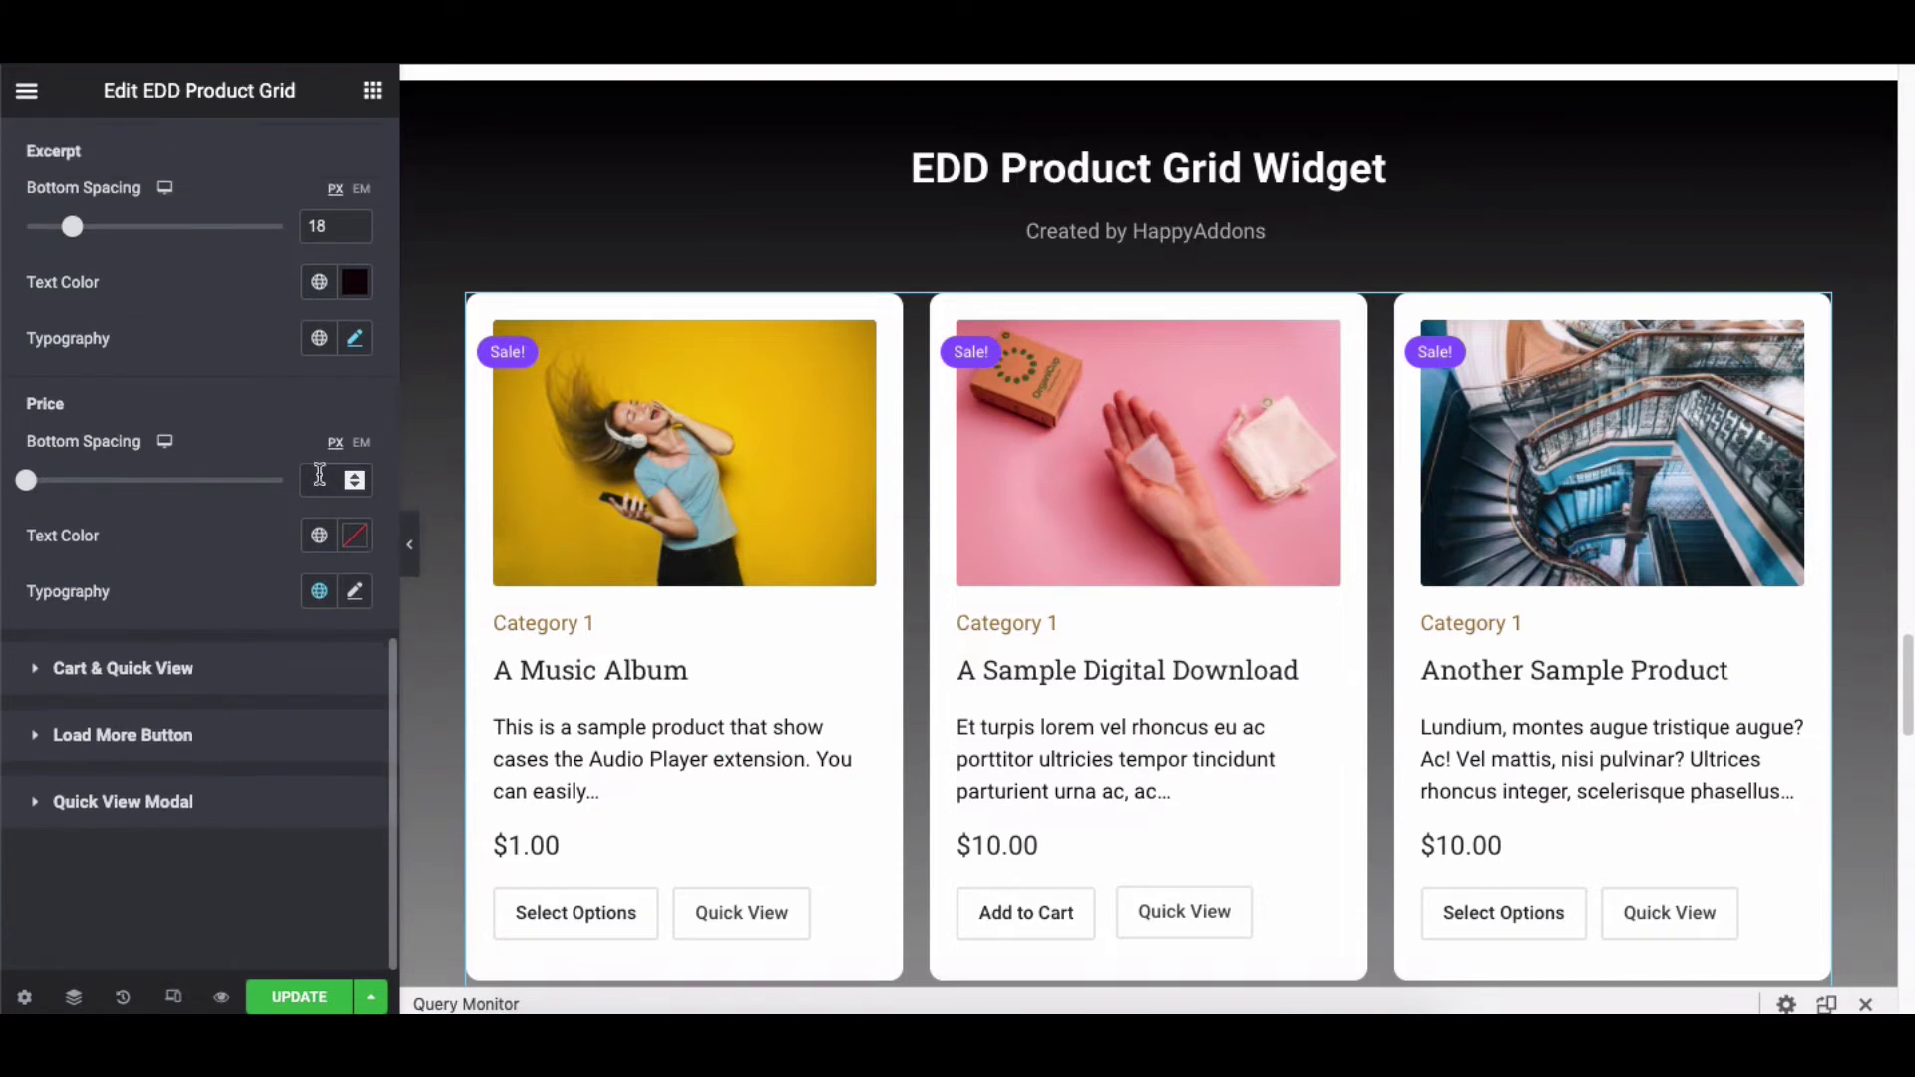
Give the prices 10 px bottom spacing and a dark text colour
scroll(329, 480, up, 2)
click(329, 620)
text(10)
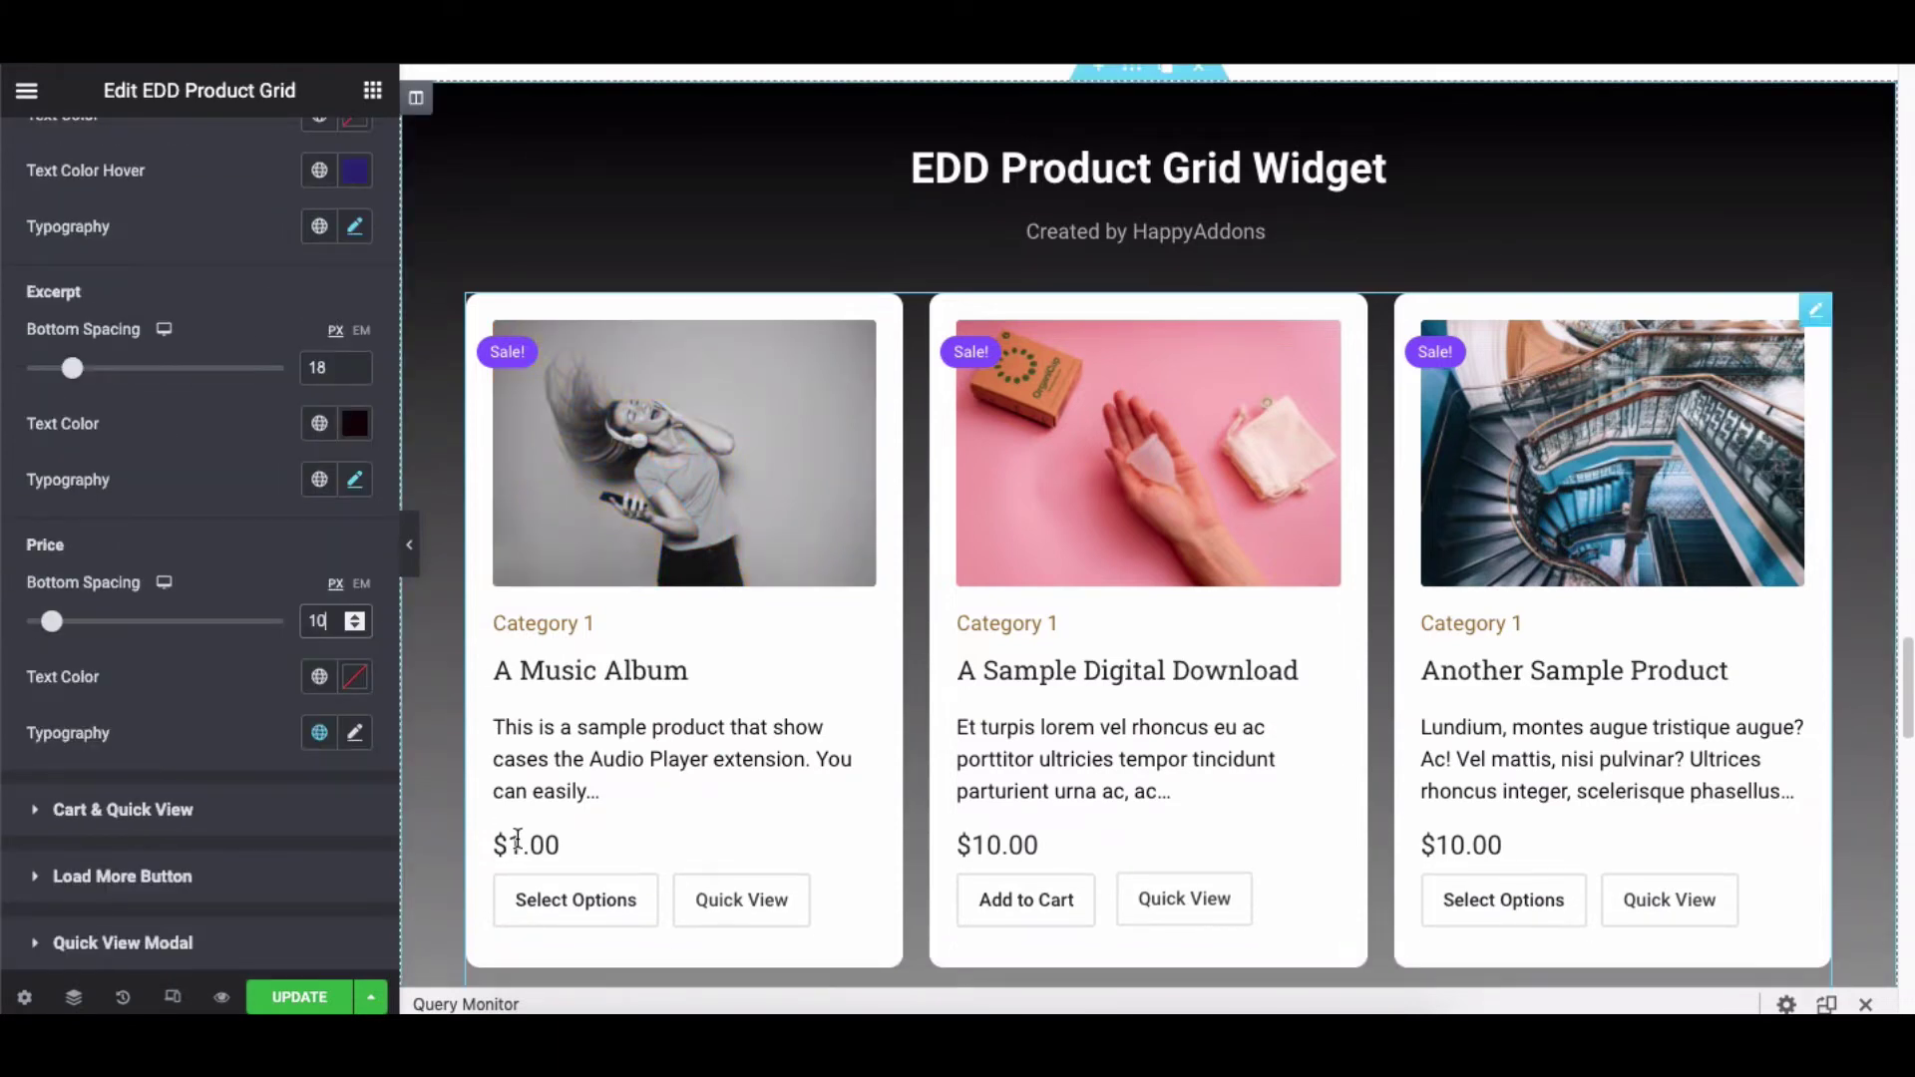
click(354, 677)
click(275, 442)
click(245, 653)
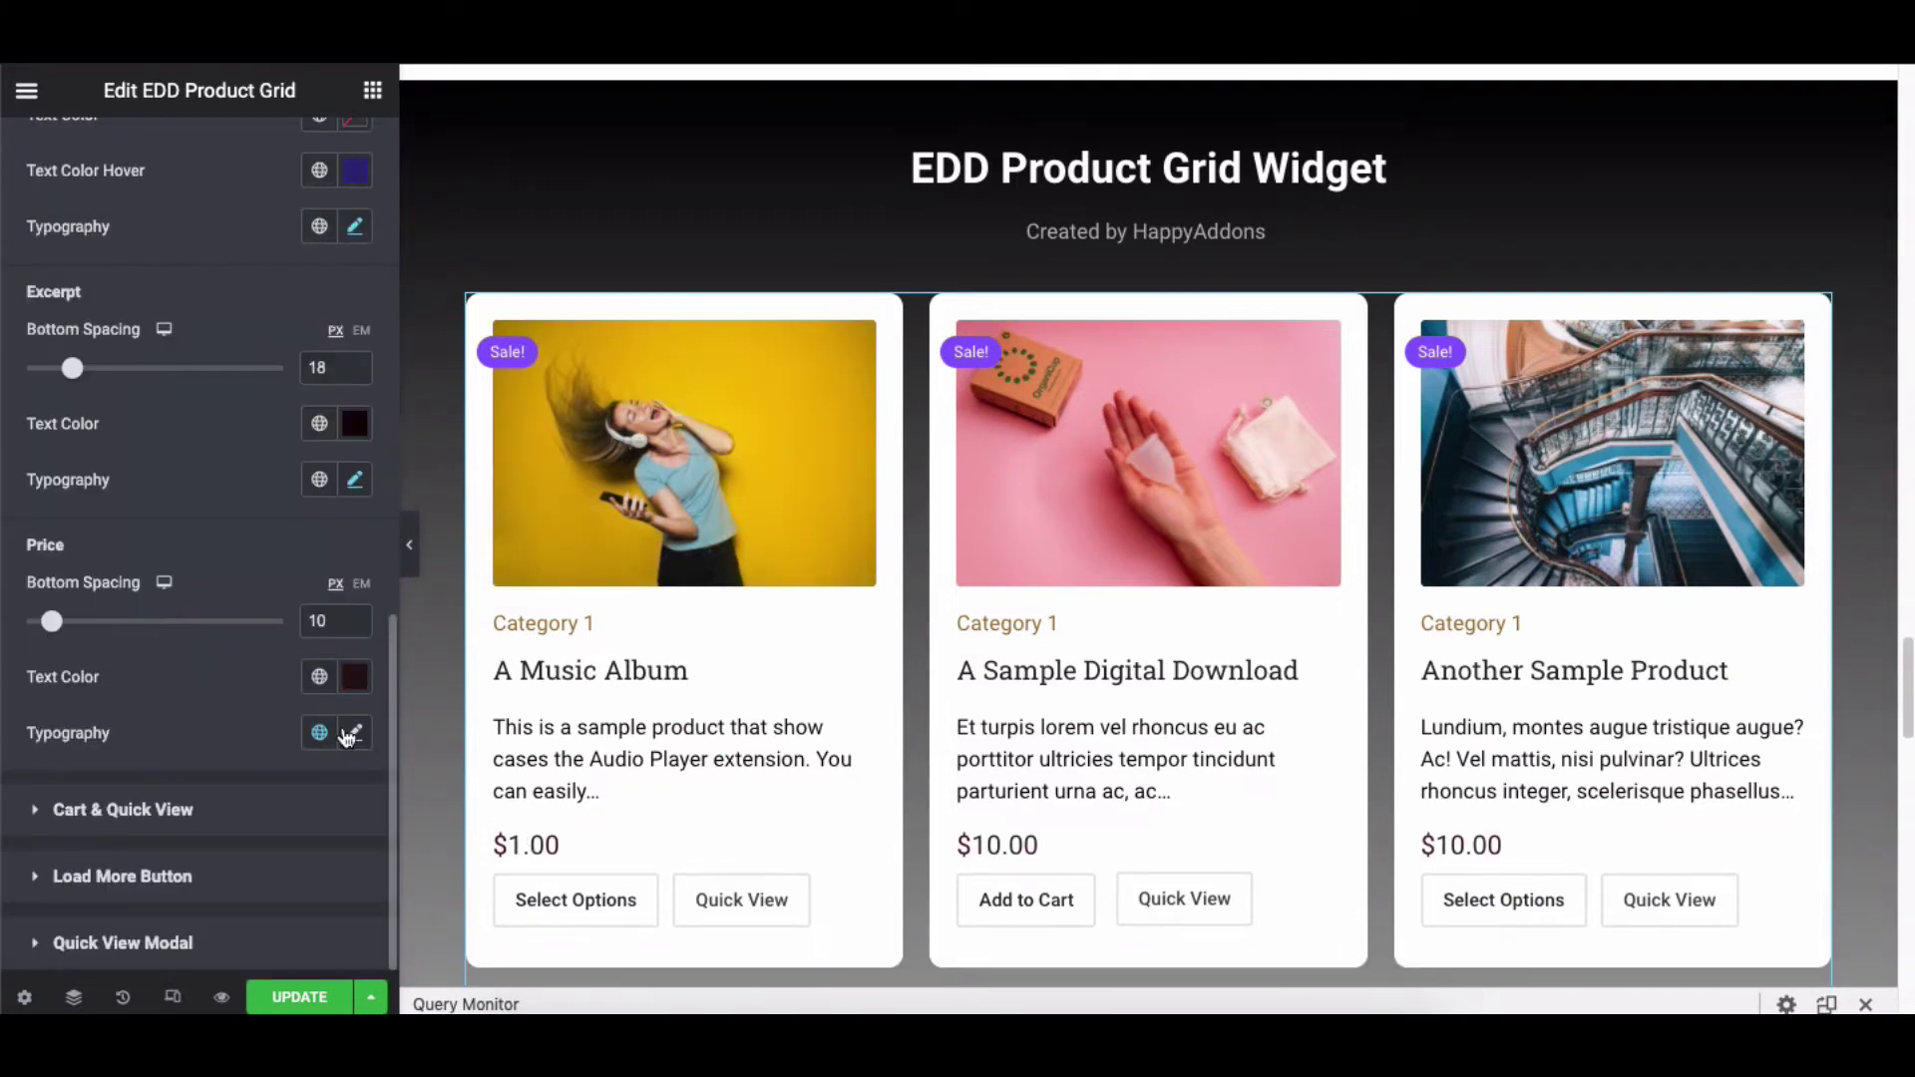
click(354, 734)
click(271, 258)
scroll(278, 299, up, 6)
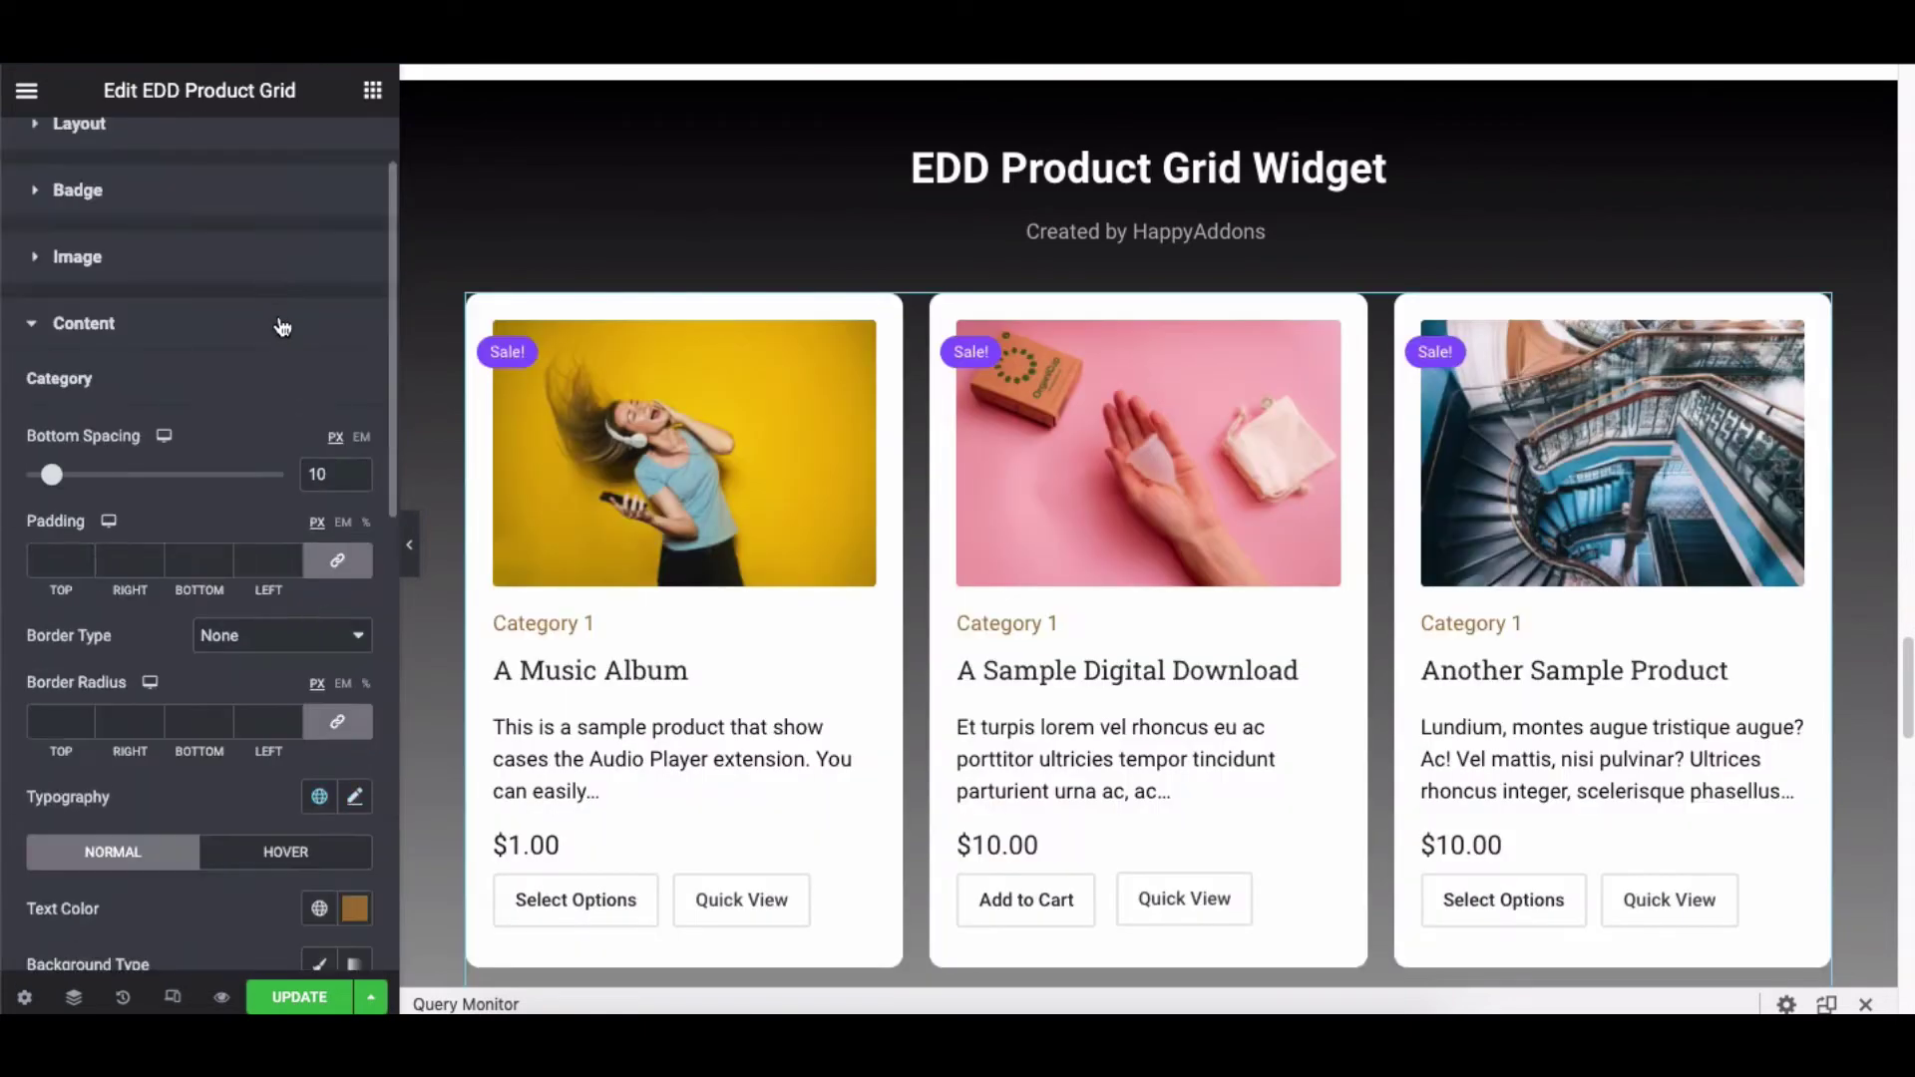
In Cart & Quick View styles, leave cart button padding empty and border type None
click(279, 325)
click(276, 507)
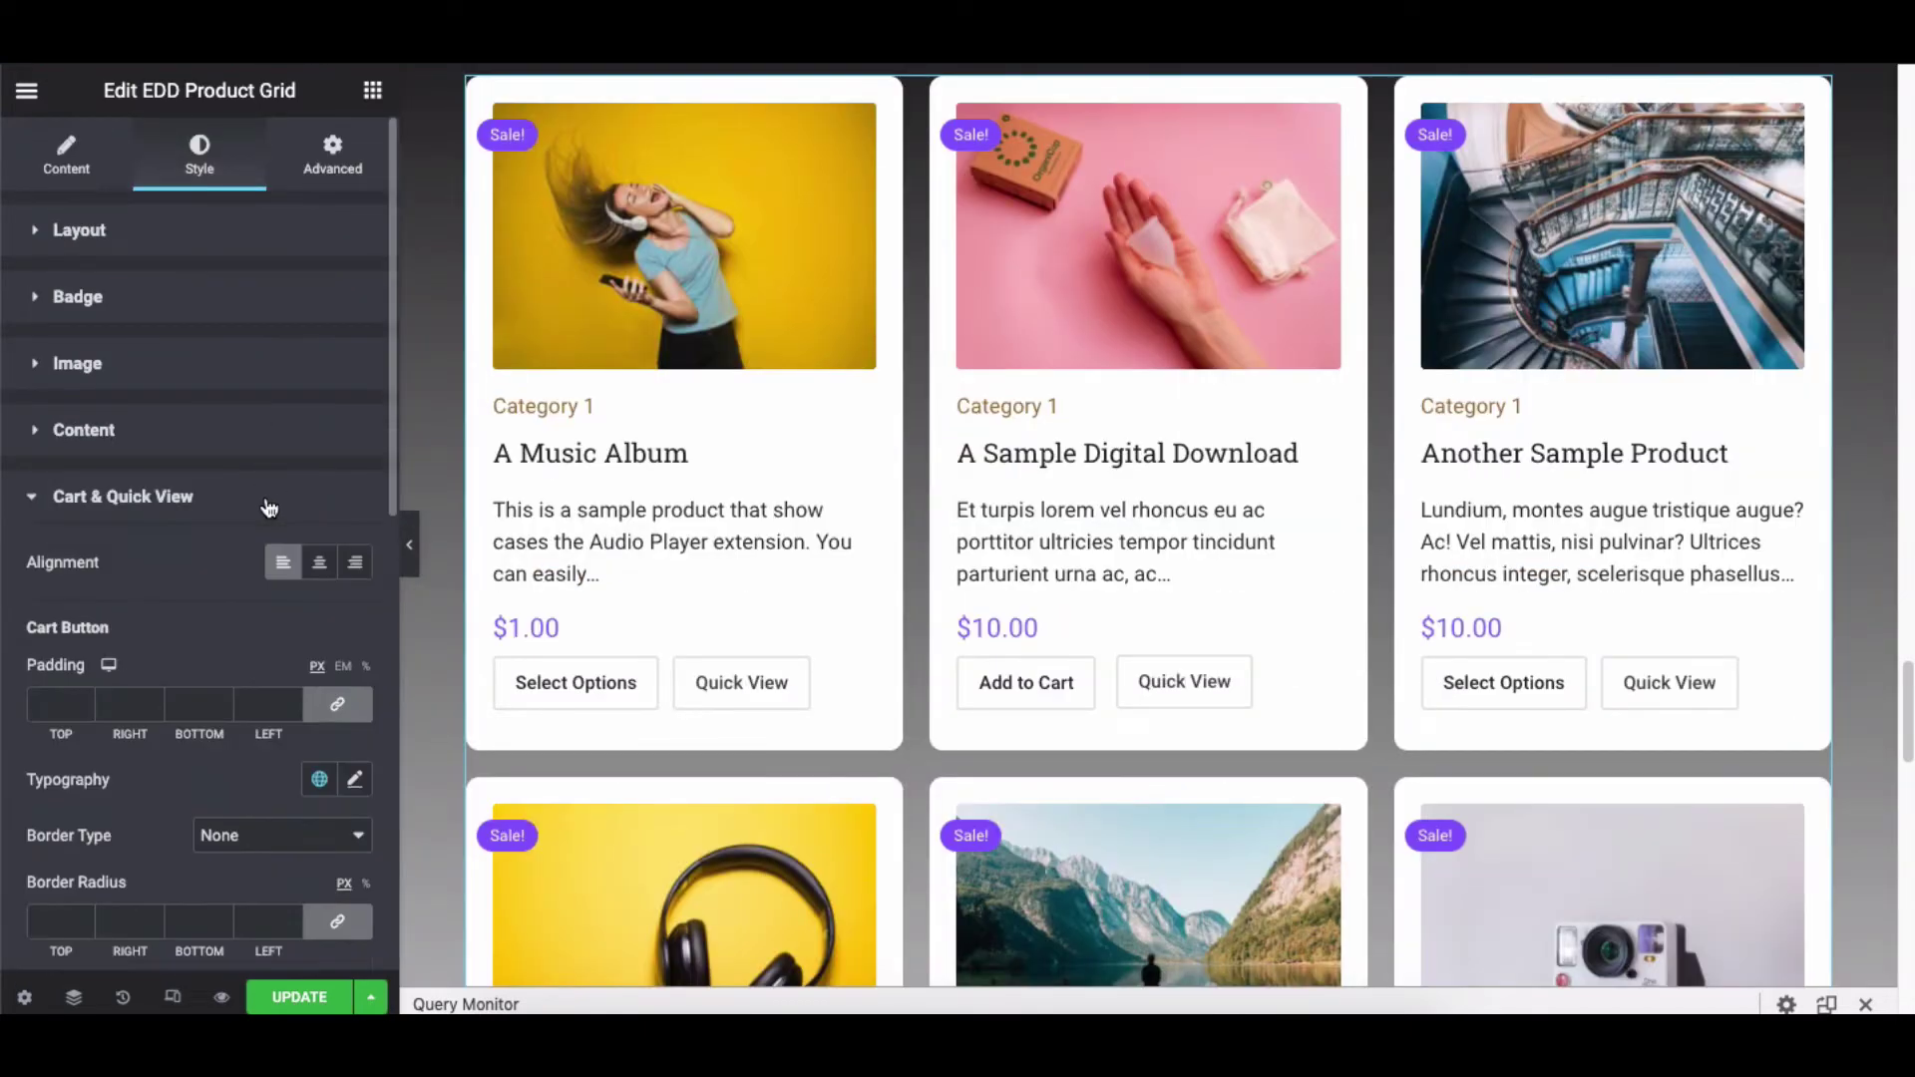
scroll(269, 499, down, 3)
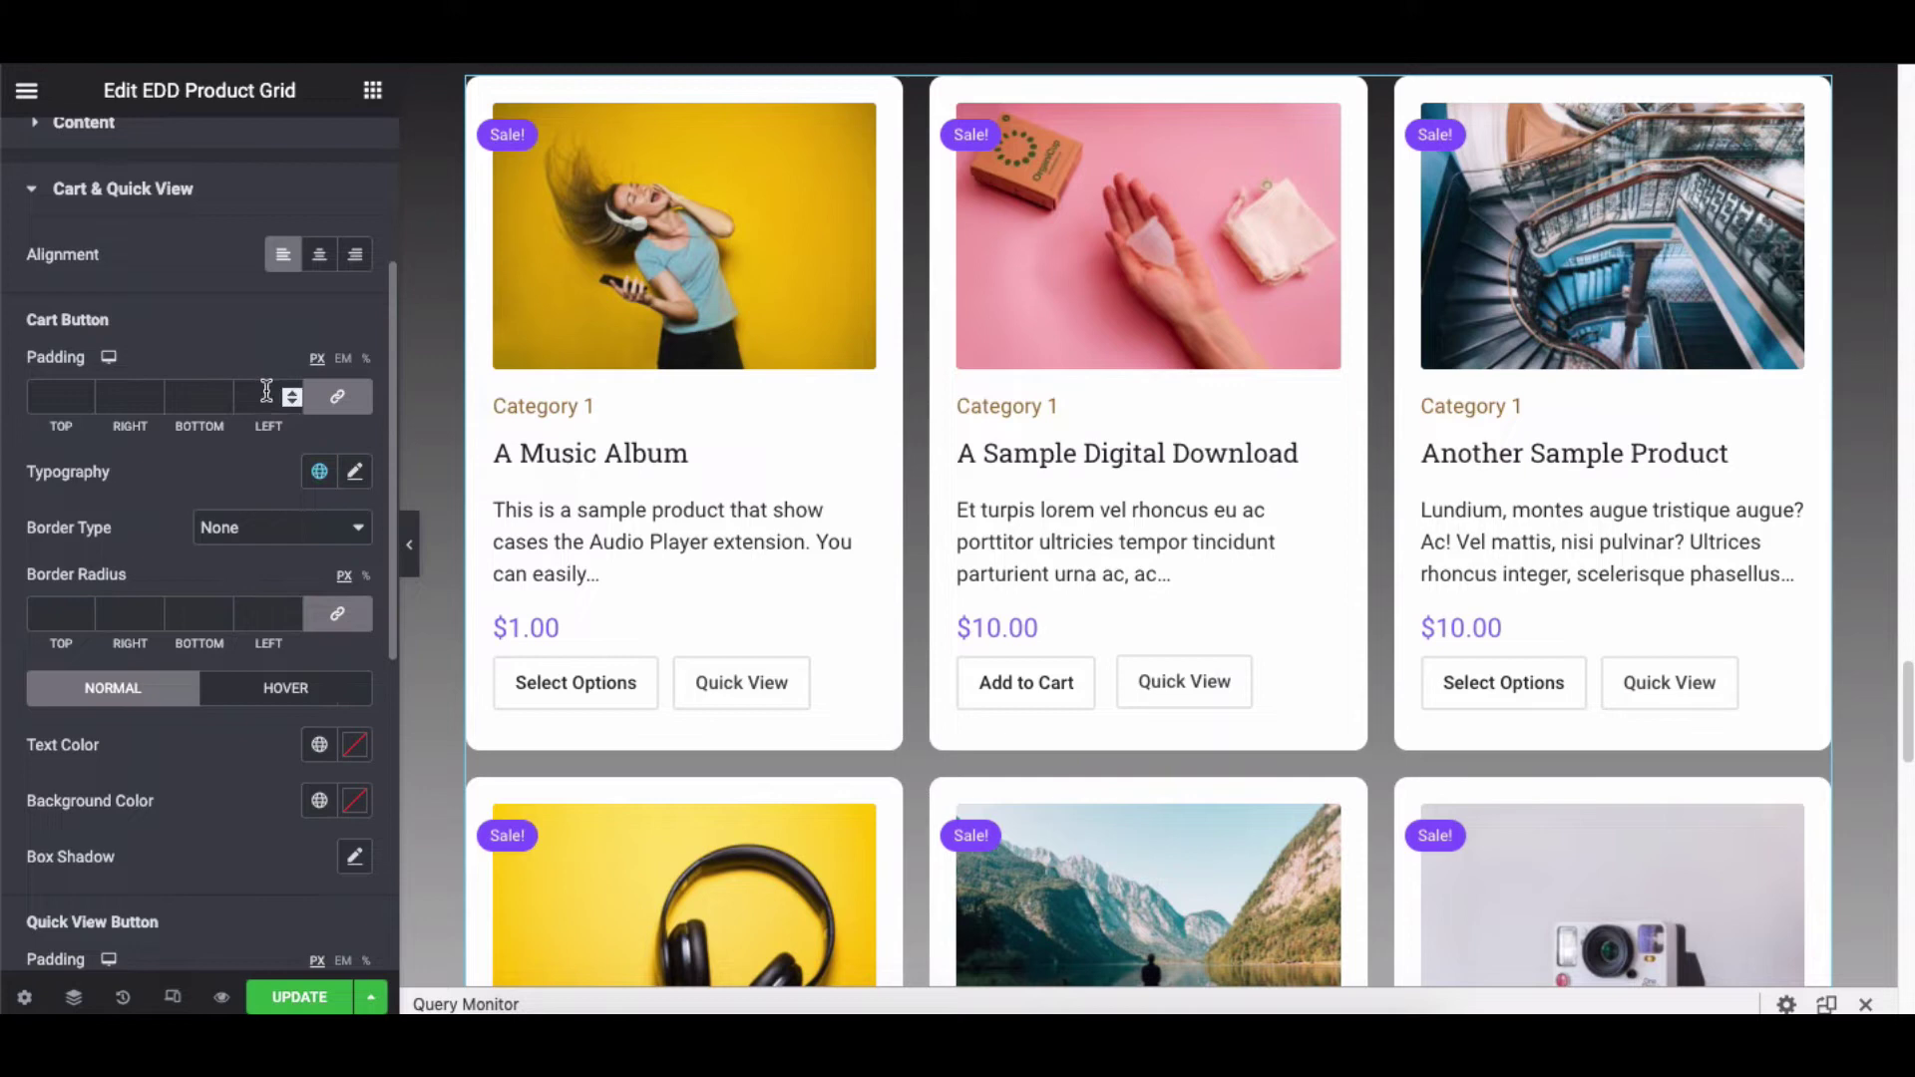
click(266, 391)
text(10)
key(BackSpace)
key(BackSpace)
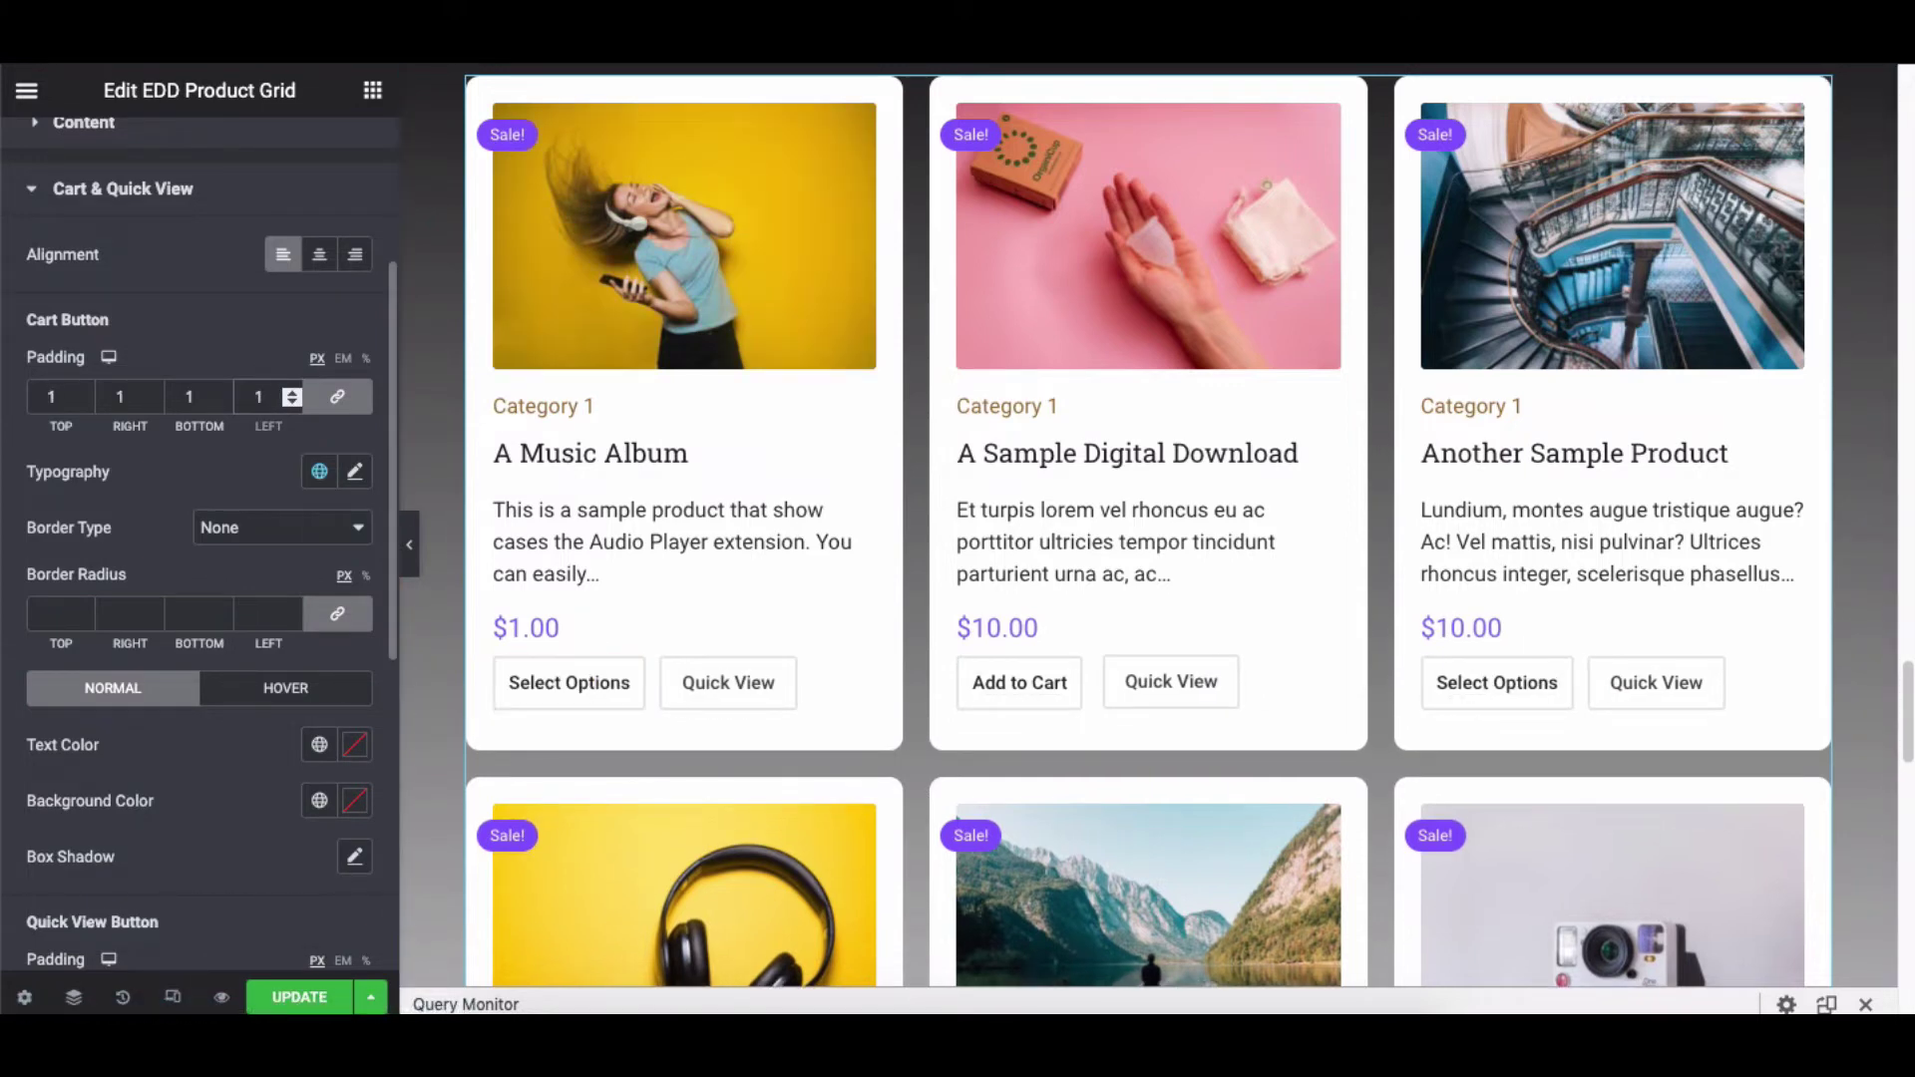
click(237, 526)
click(229, 528)
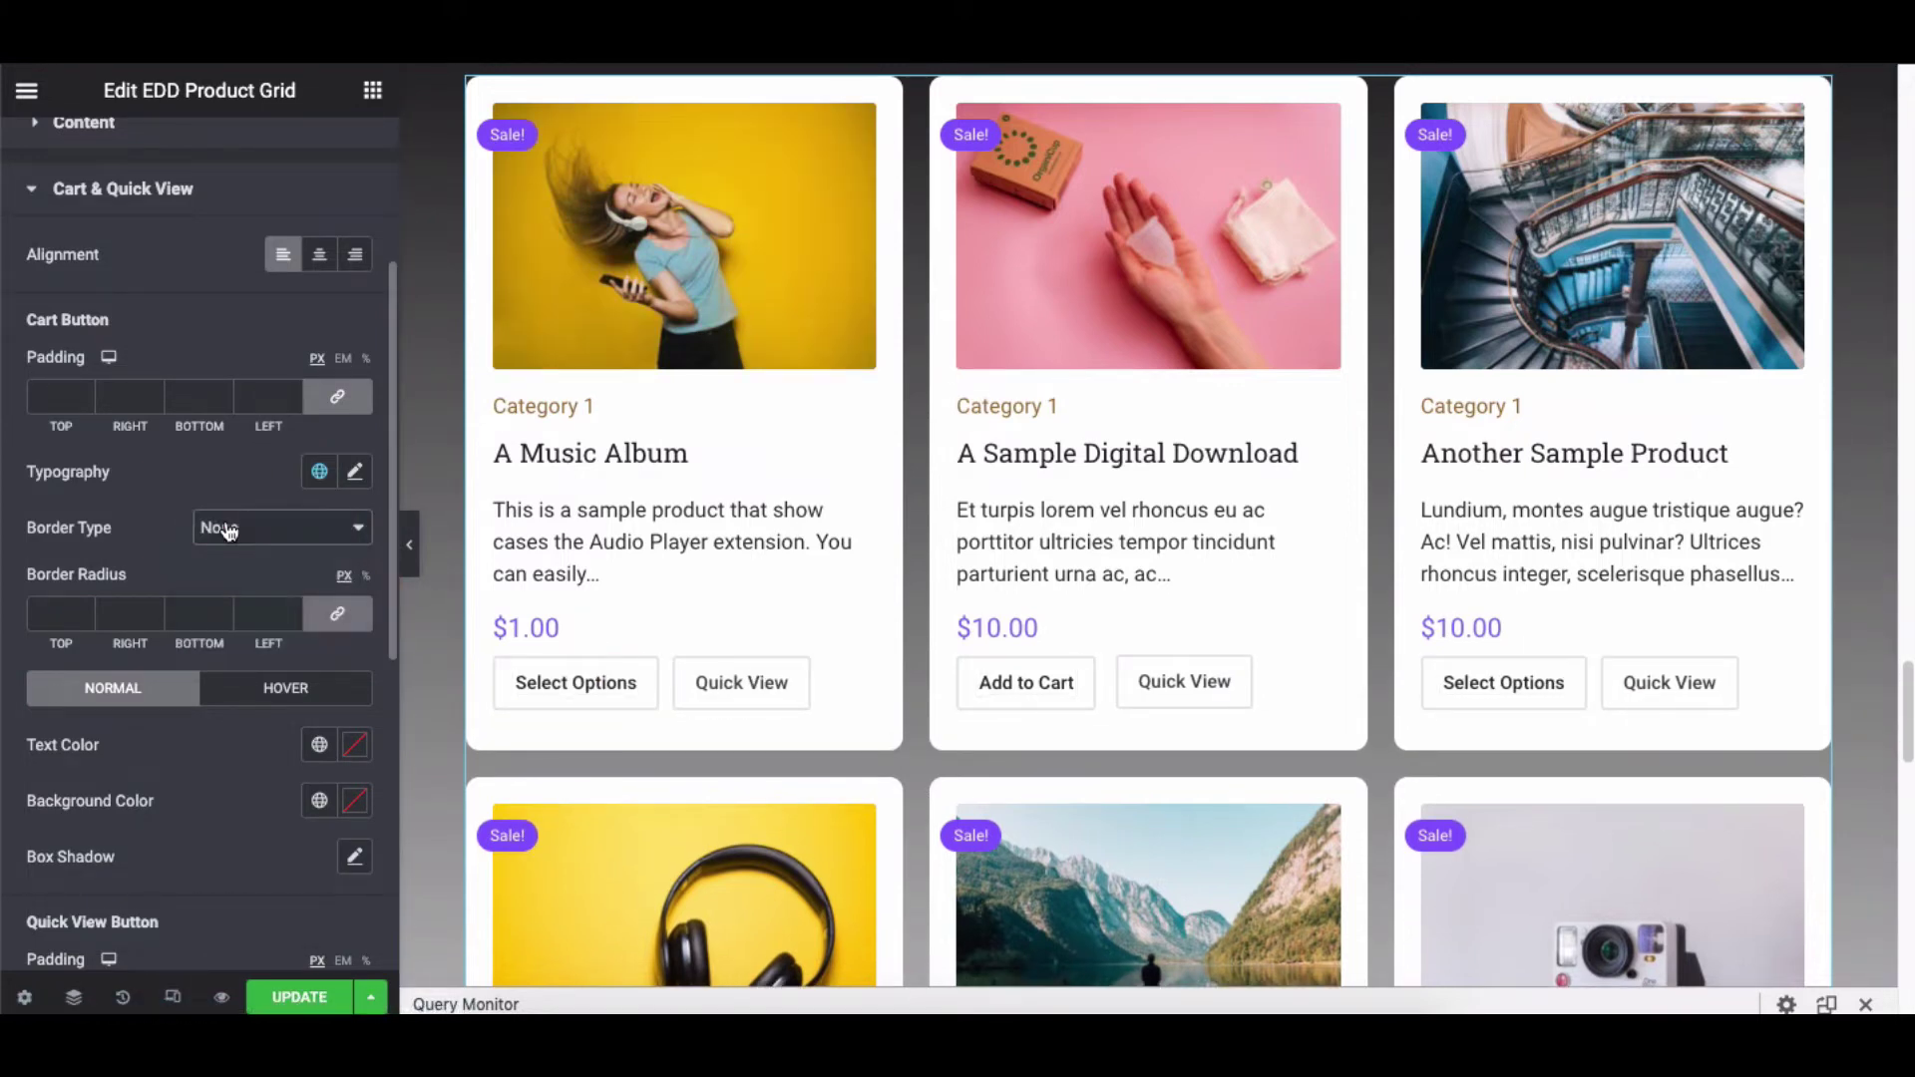
Check the cart button hover styles and keep the Quick View button border at None
scroll(240, 566, down, 3)
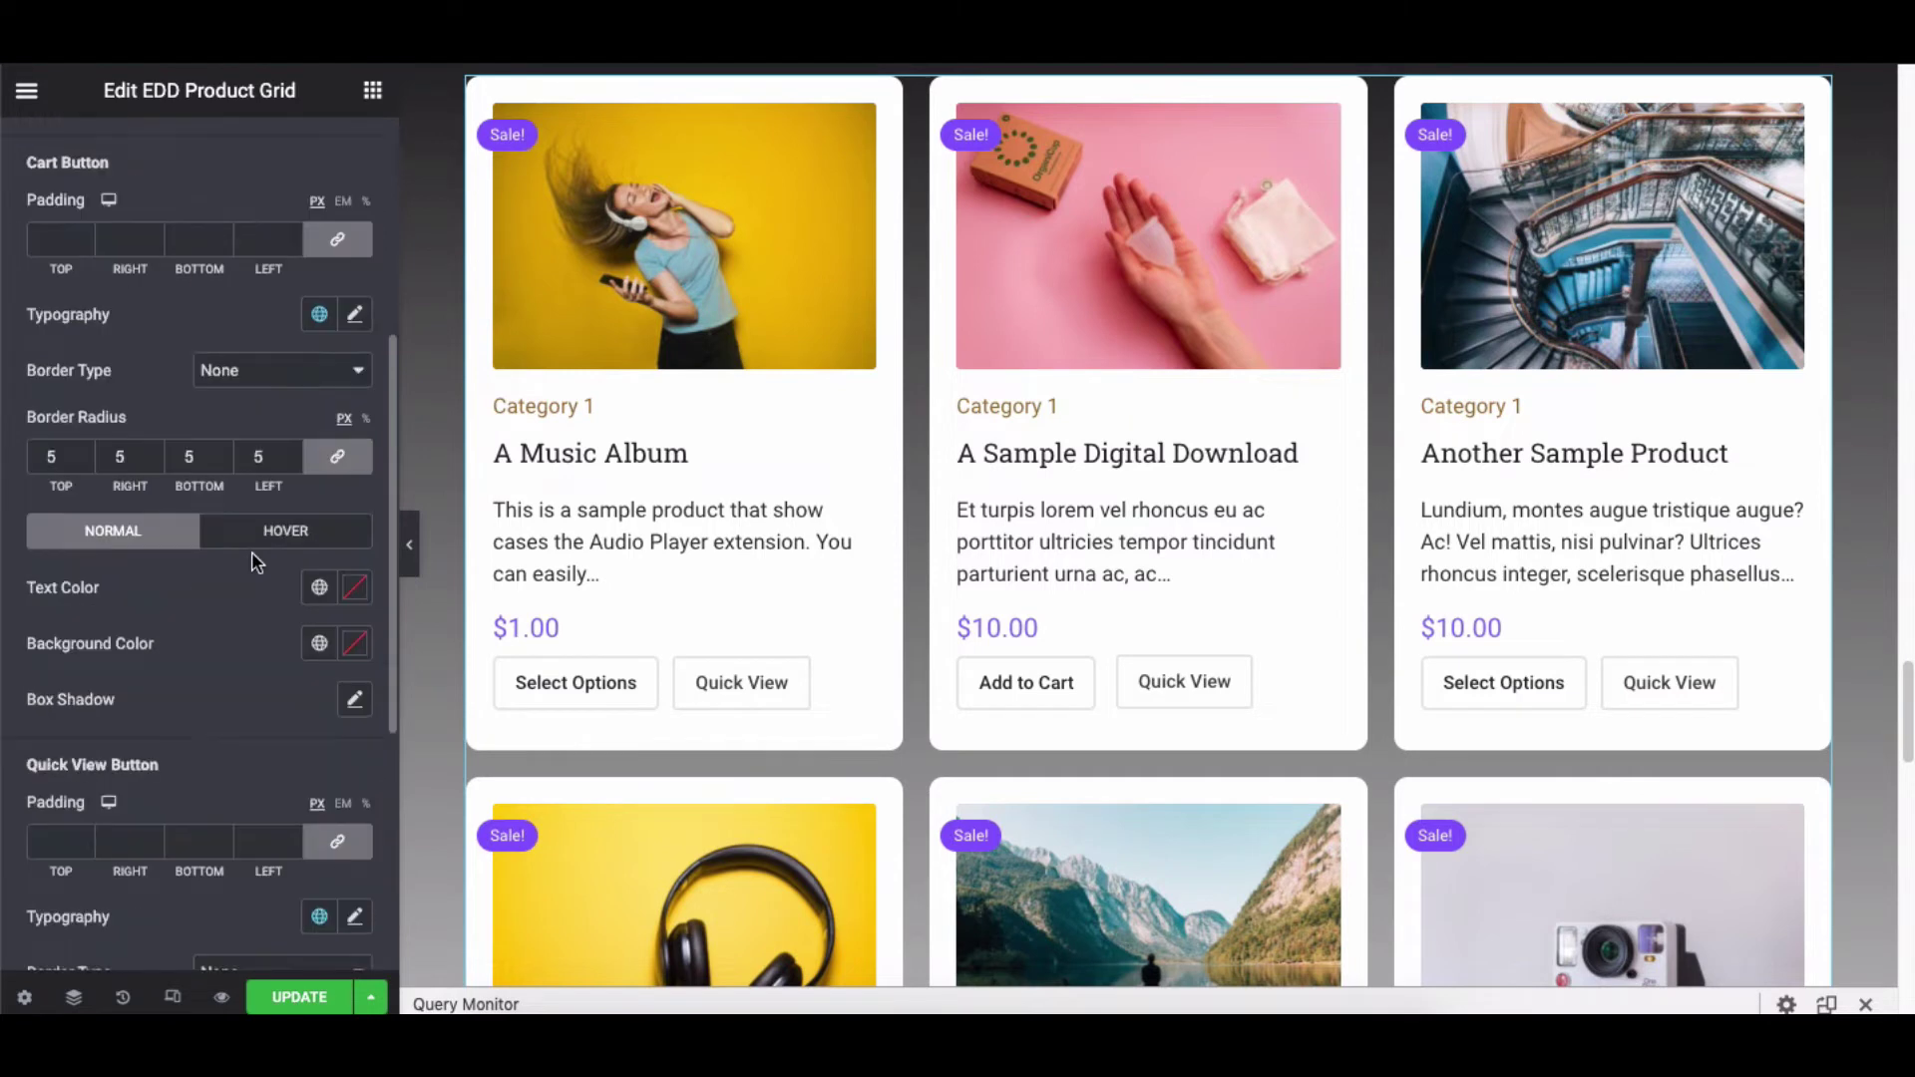
click(258, 461)
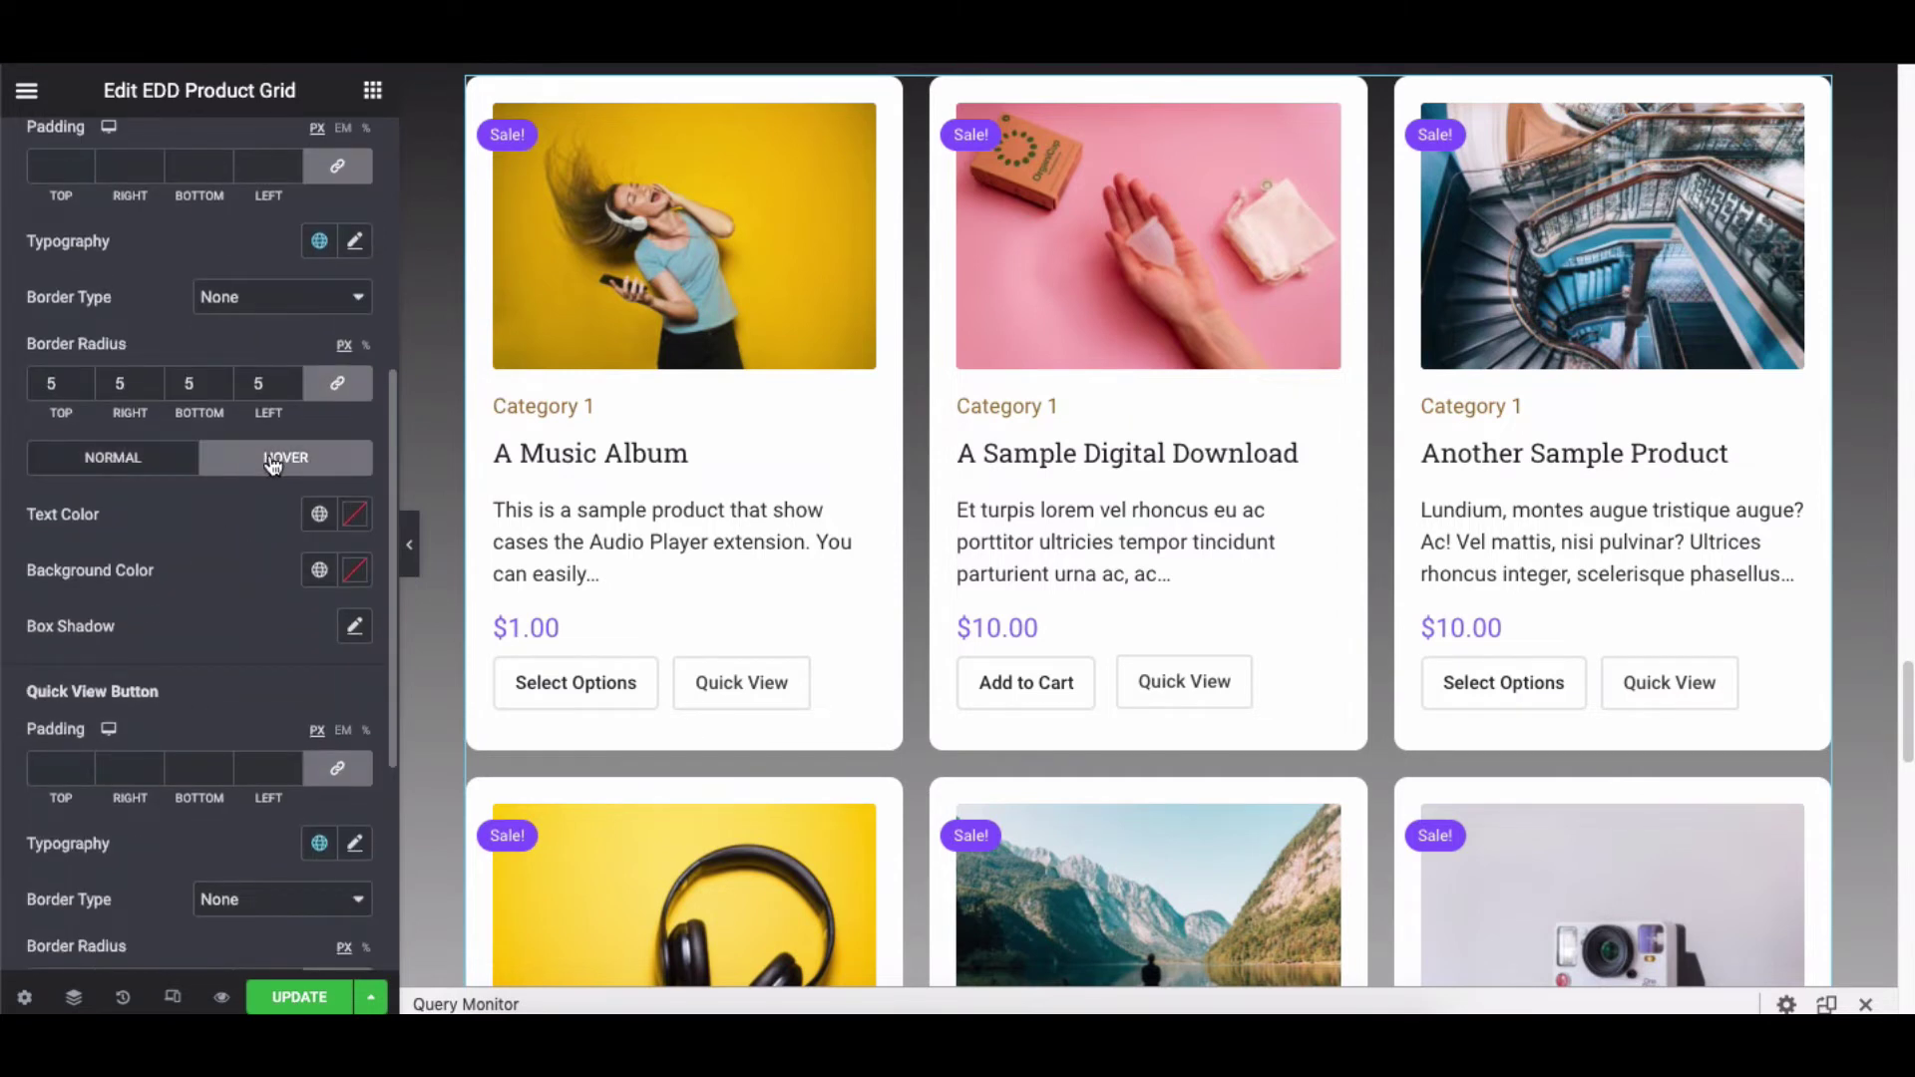
click(116, 461)
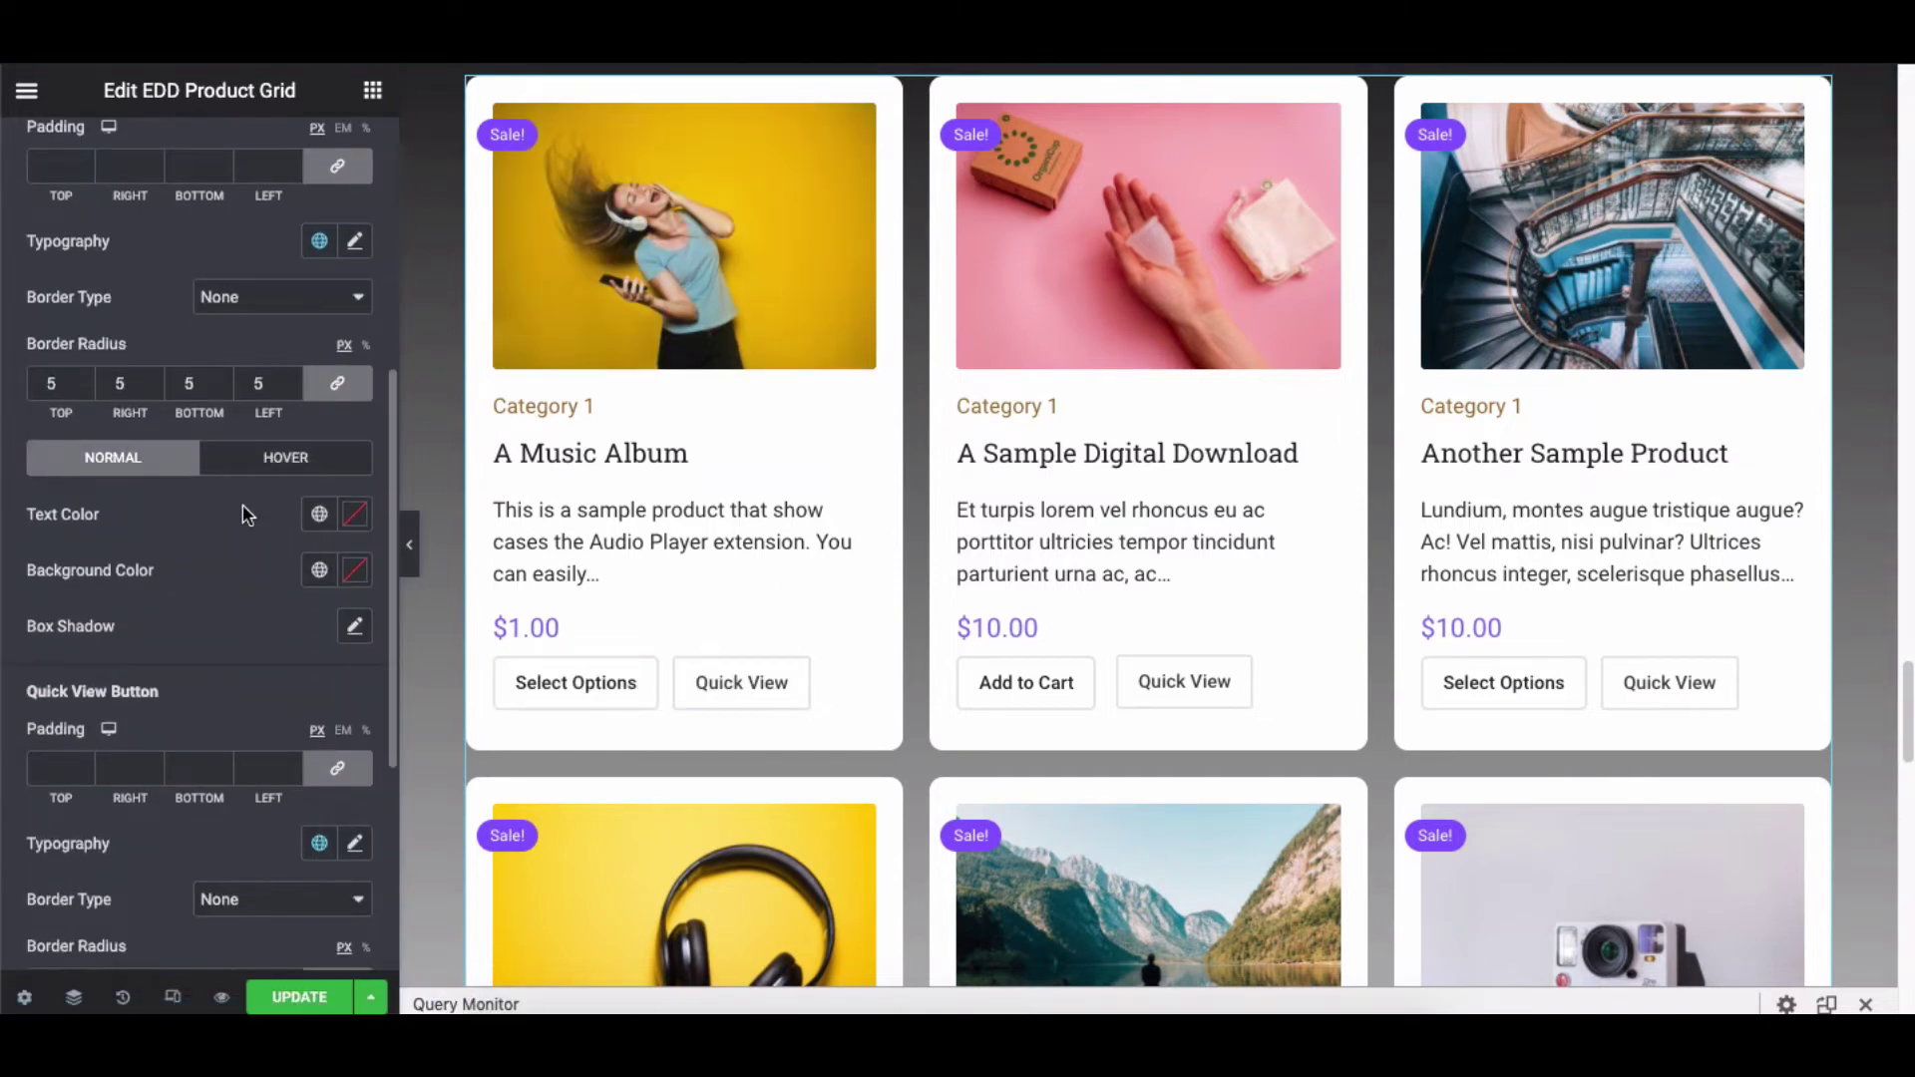
scroll(249, 509, down, 3)
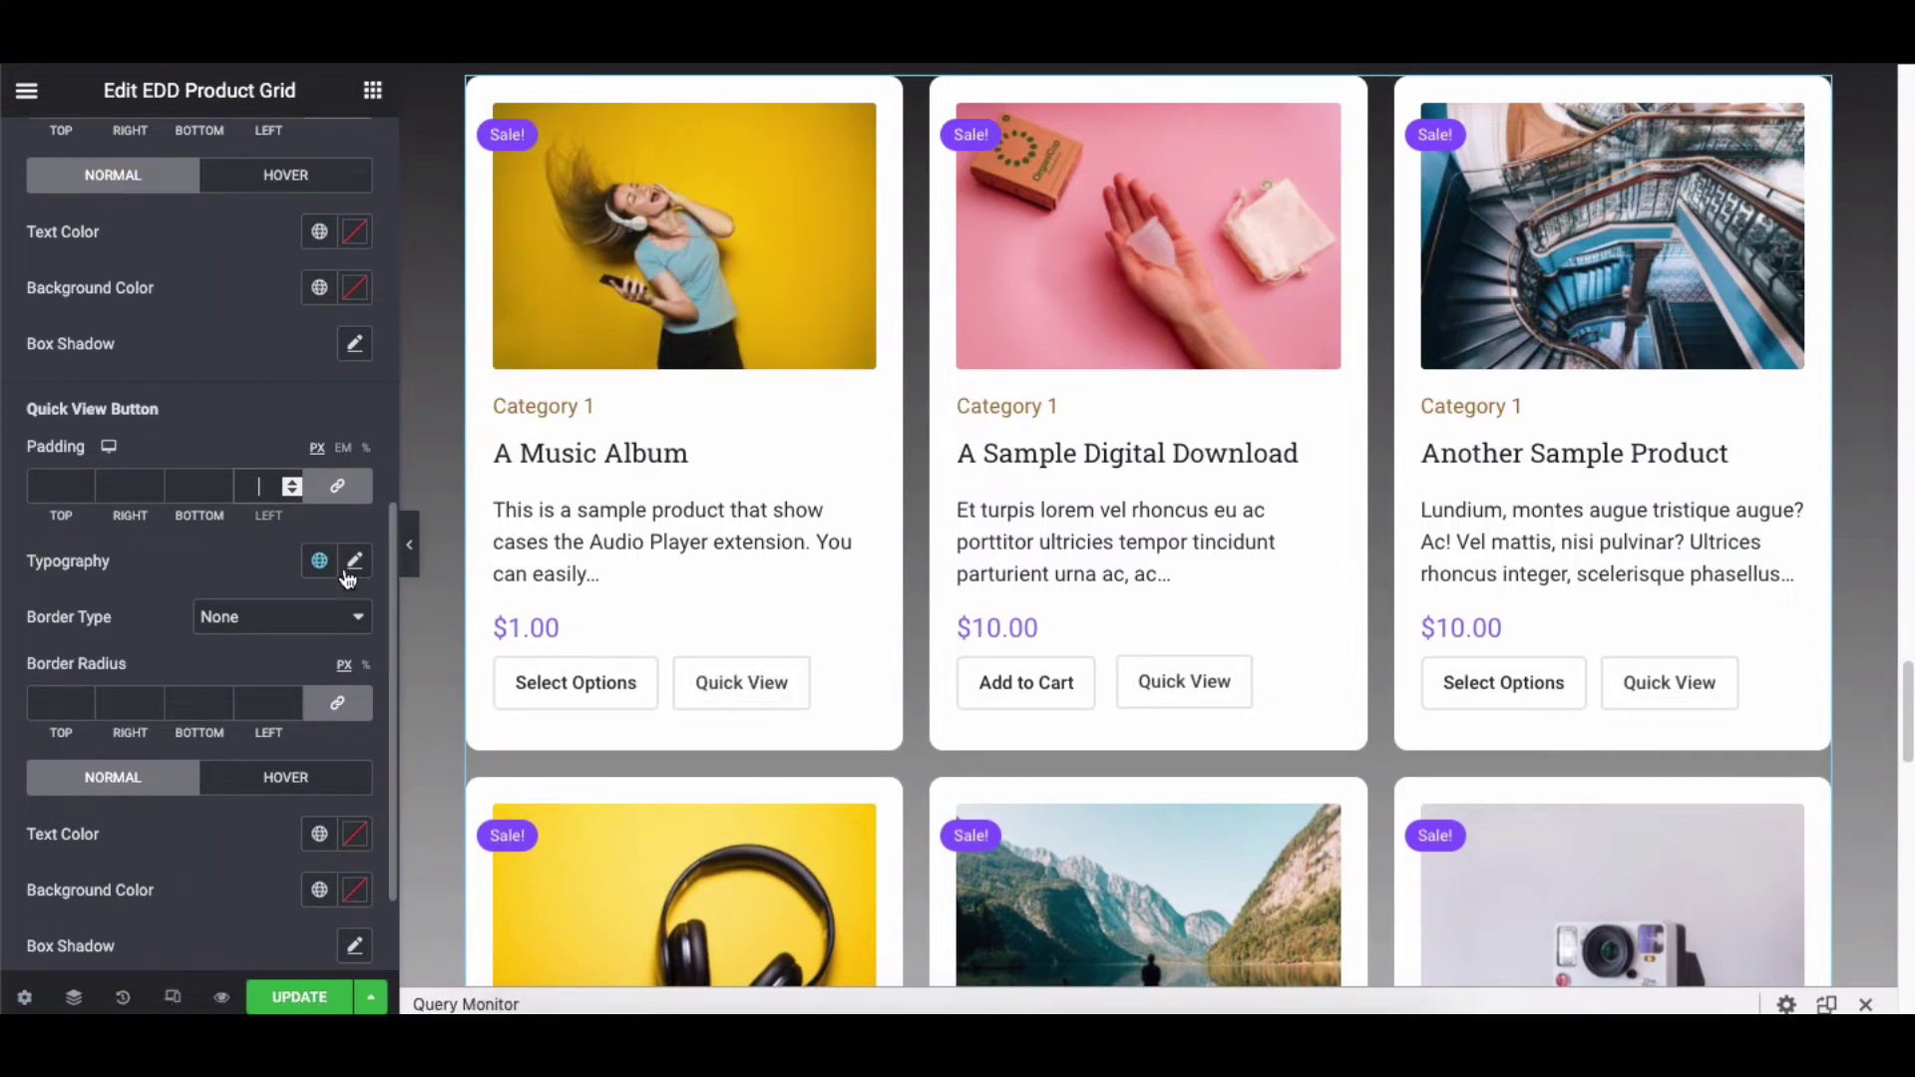
click(283, 618)
click(261, 606)
scroll(253, 559, down, 2)
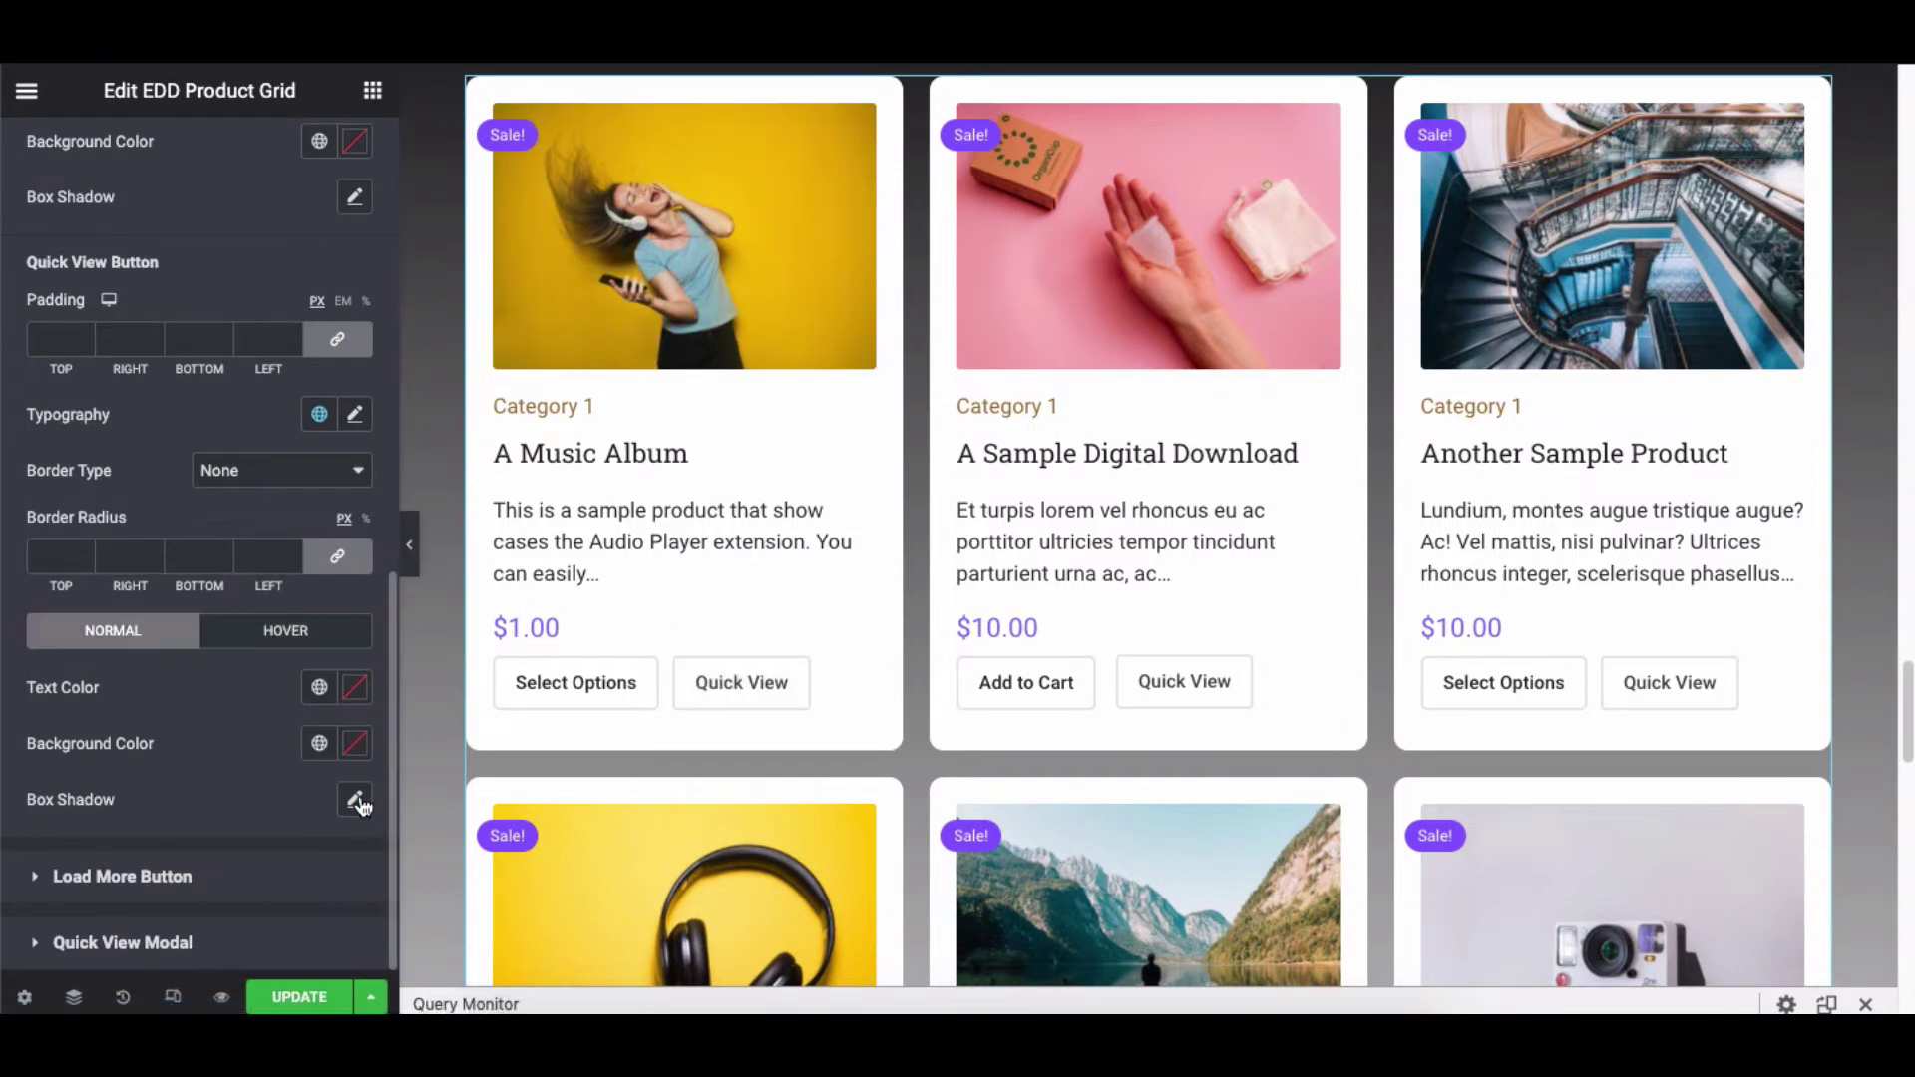
scroll(347, 635, up, 5)
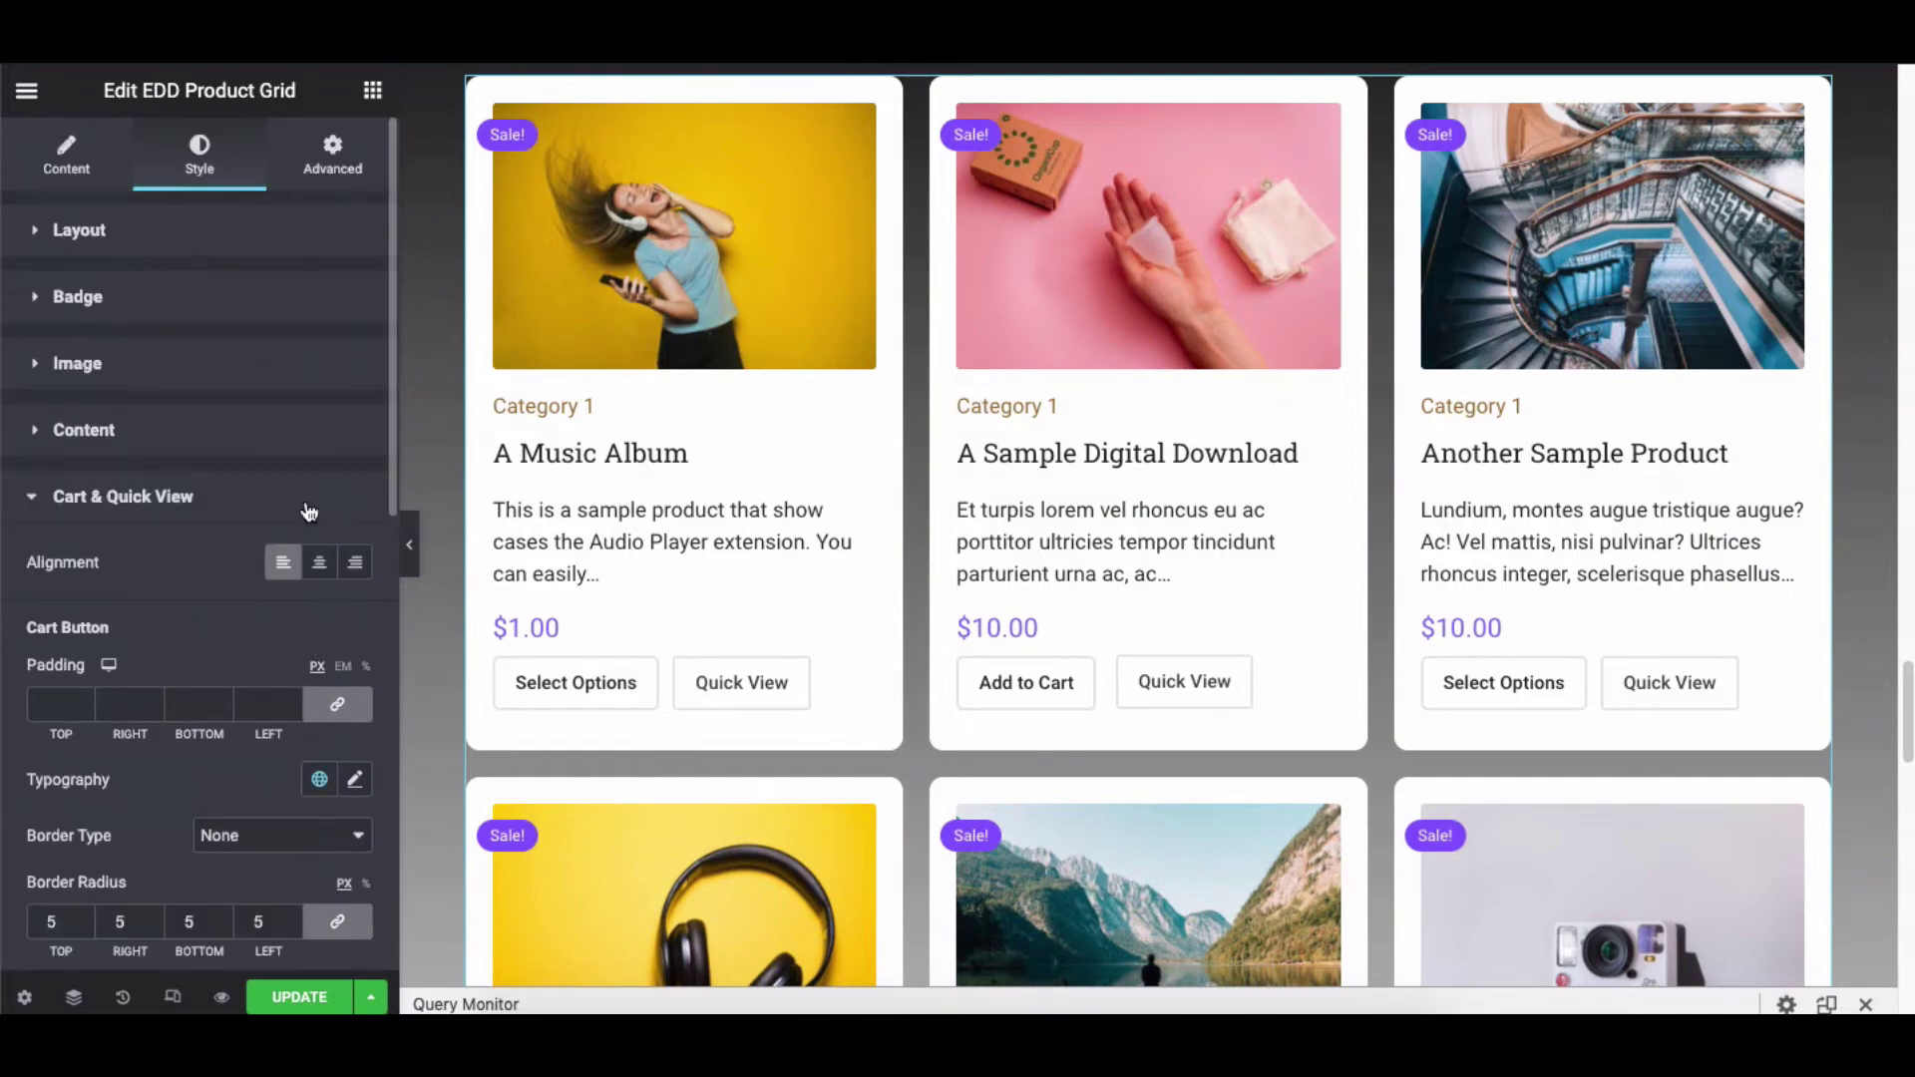
Centre-align the More products load-more button
click(309, 504)
click(294, 573)
scroll(918, 557, down, 12)
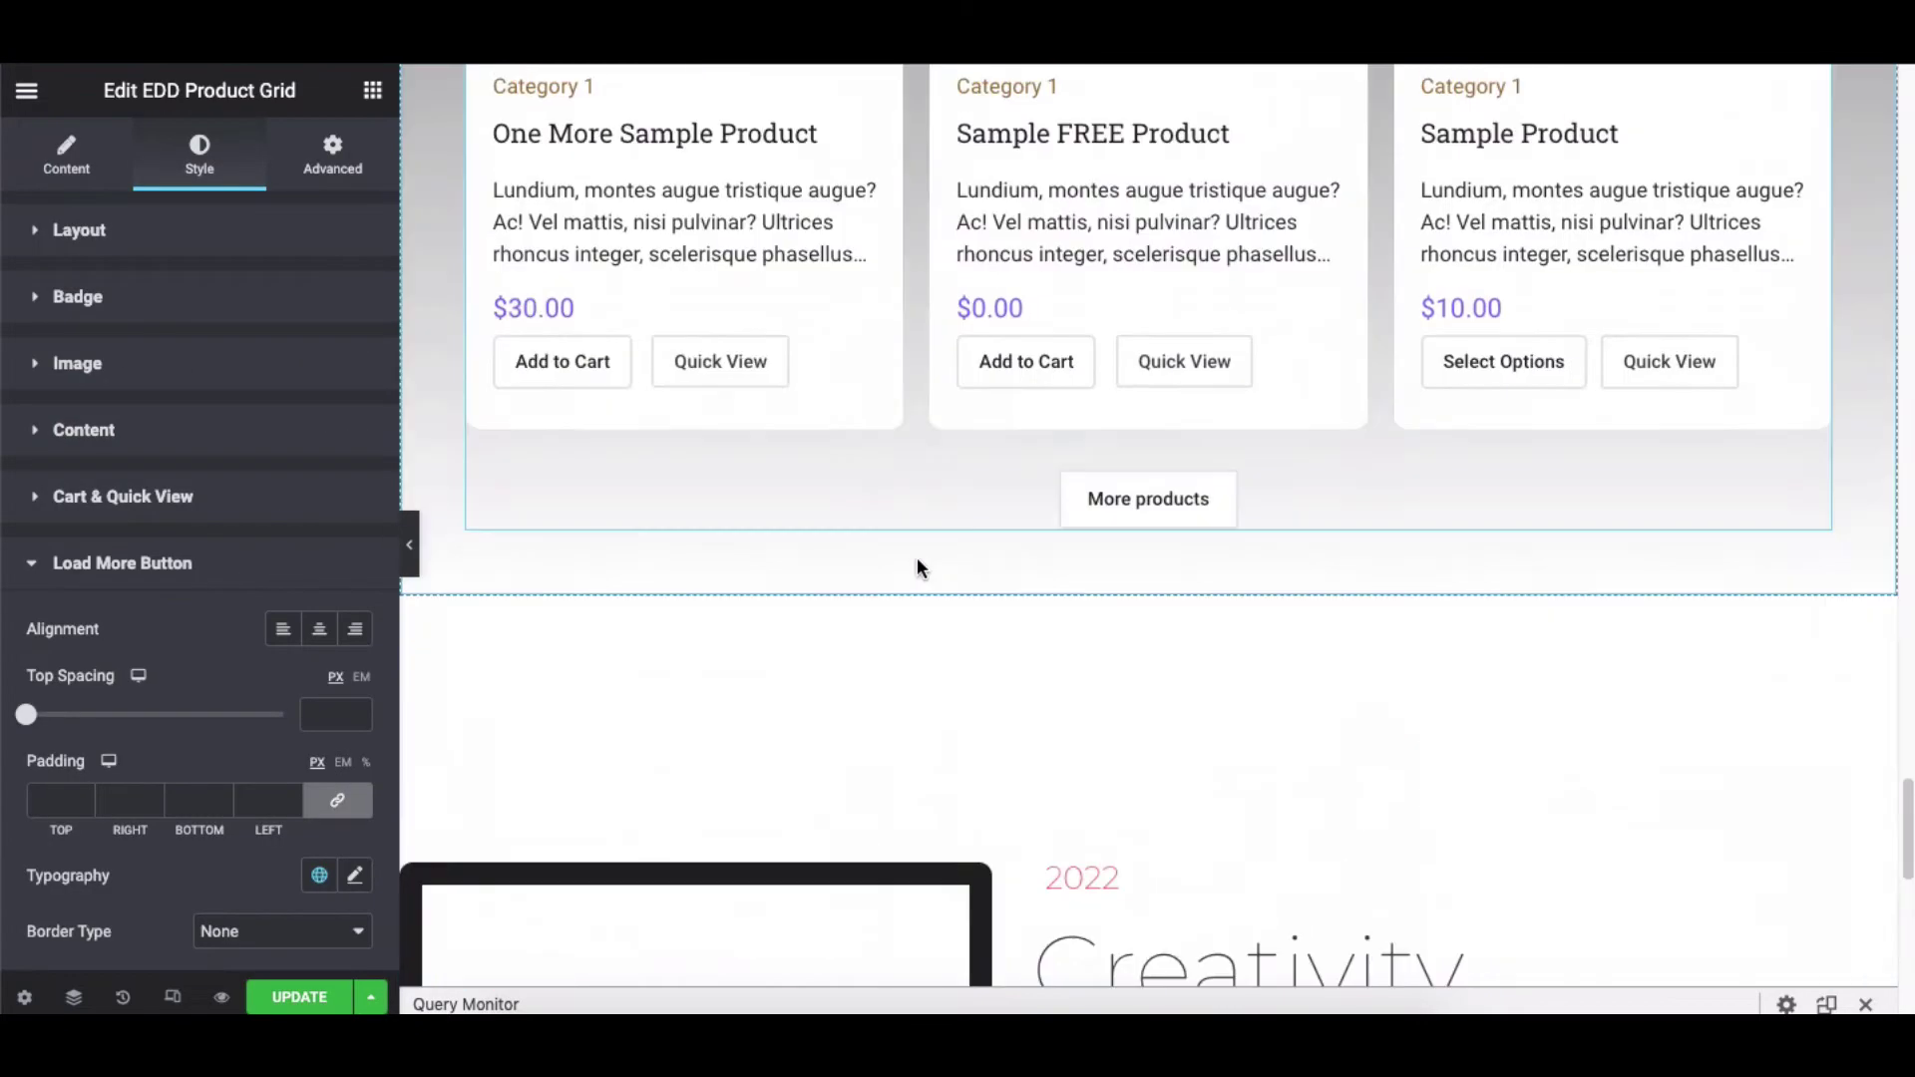
scroll(1107, 549, up, 3)
scroll(200, 498, down, 4)
click(283, 235)
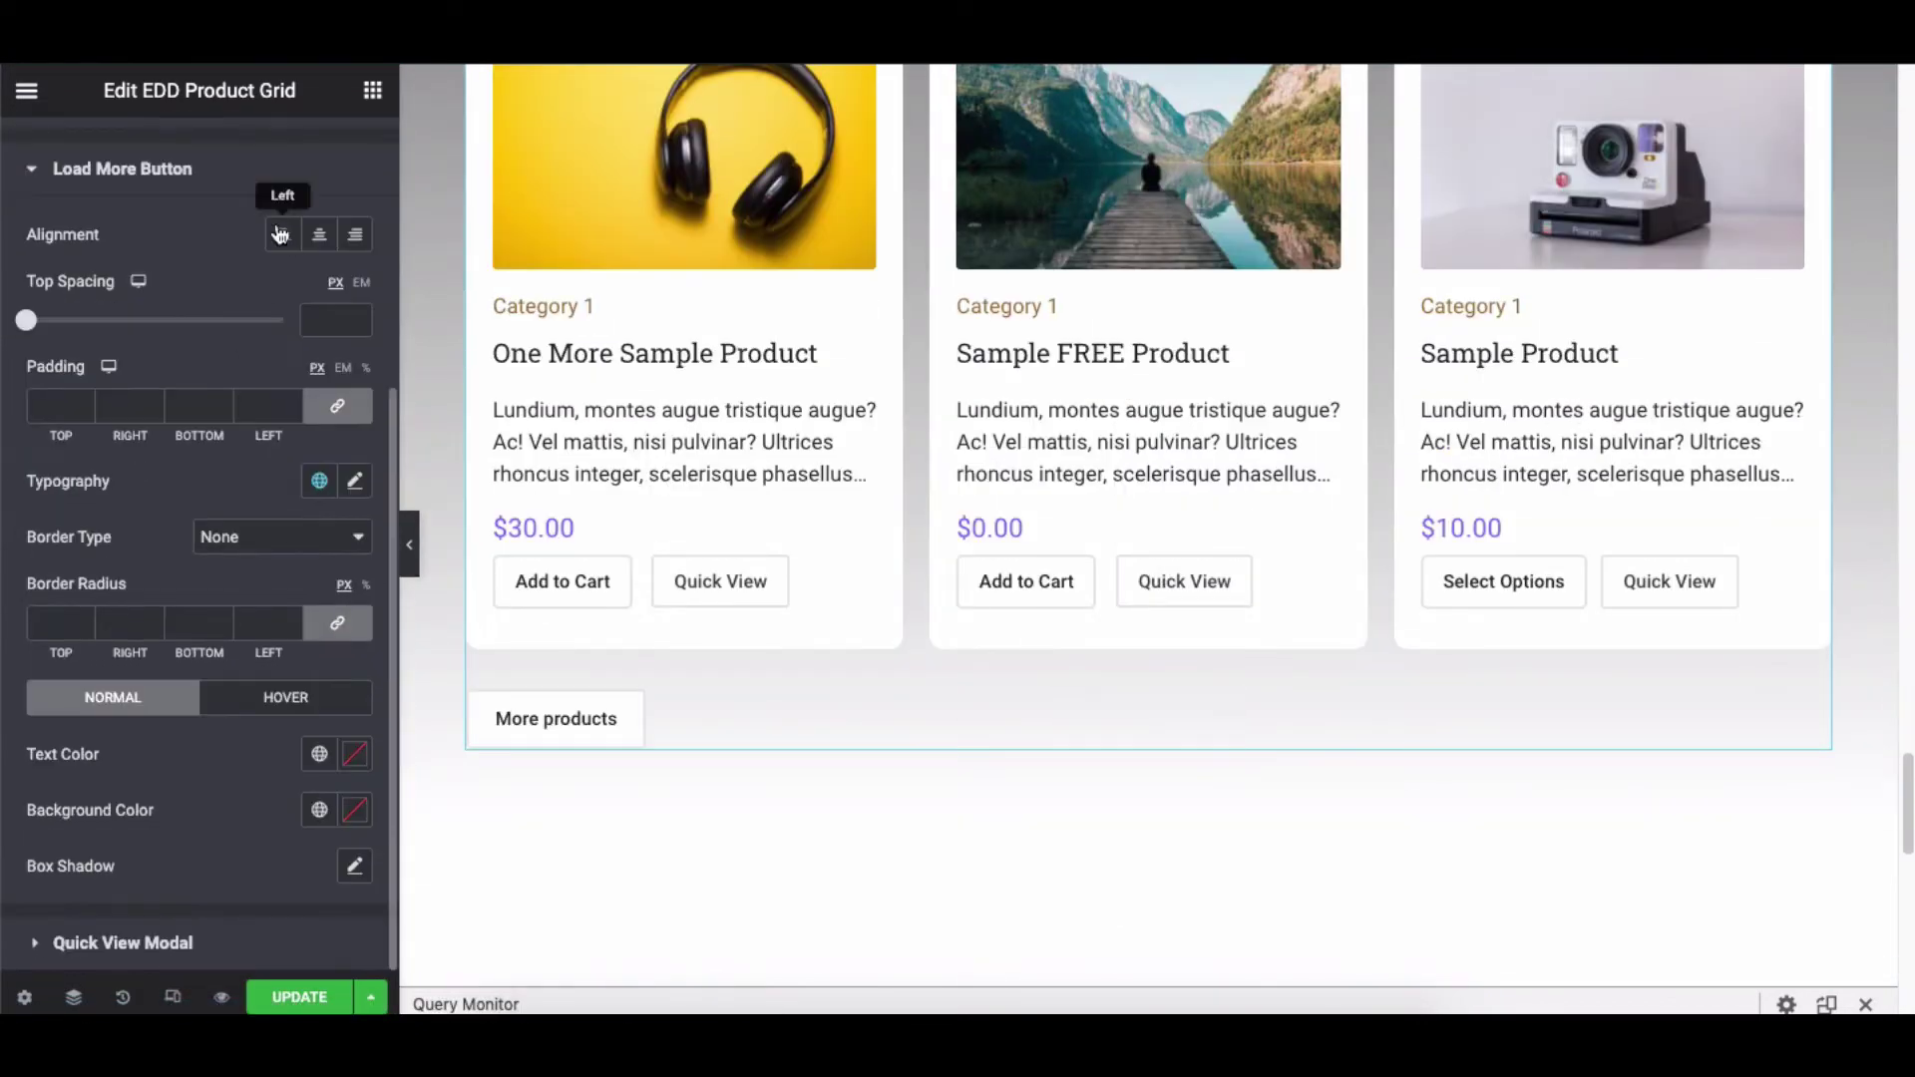
click(319, 234)
click(355, 235)
click(321, 235)
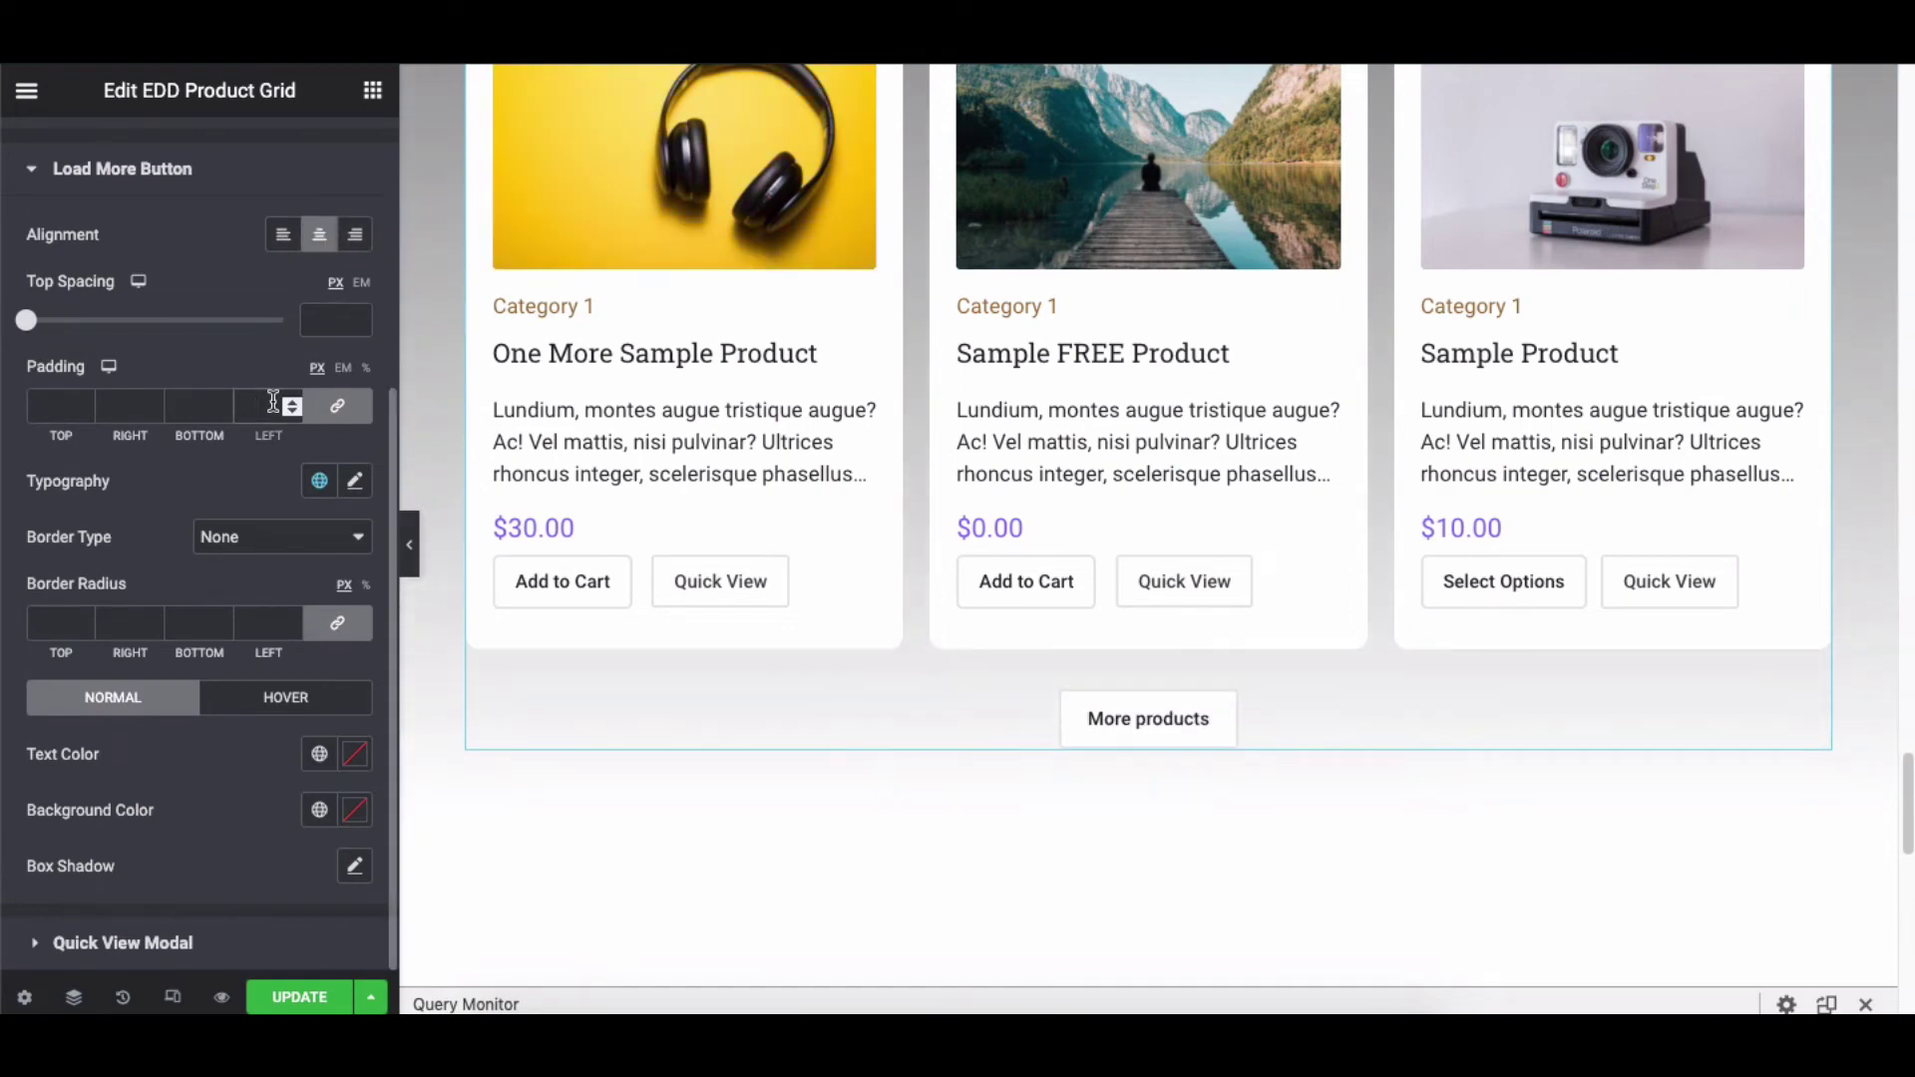
Review the More products button's typography, border type and hover styles
click(350, 481)
click(257, 478)
click(269, 536)
click(267, 535)
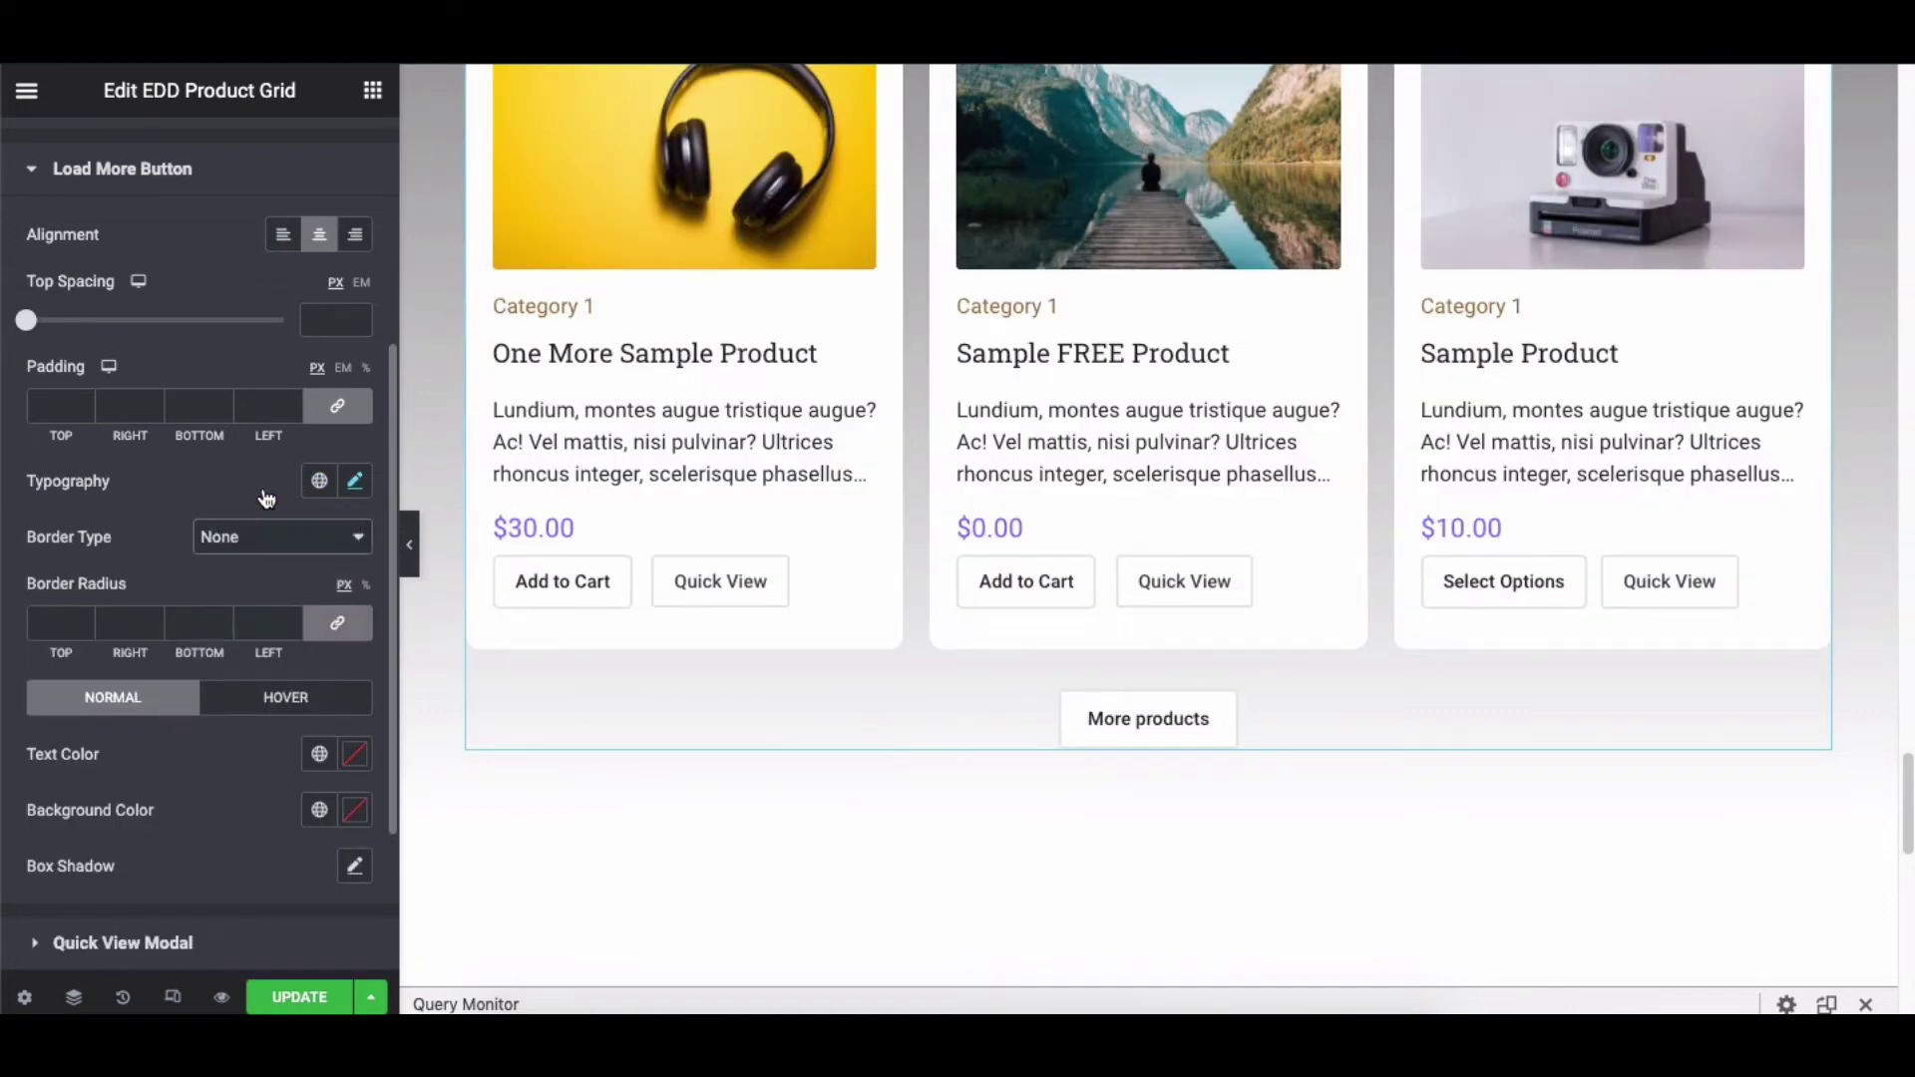
click(313, 703)
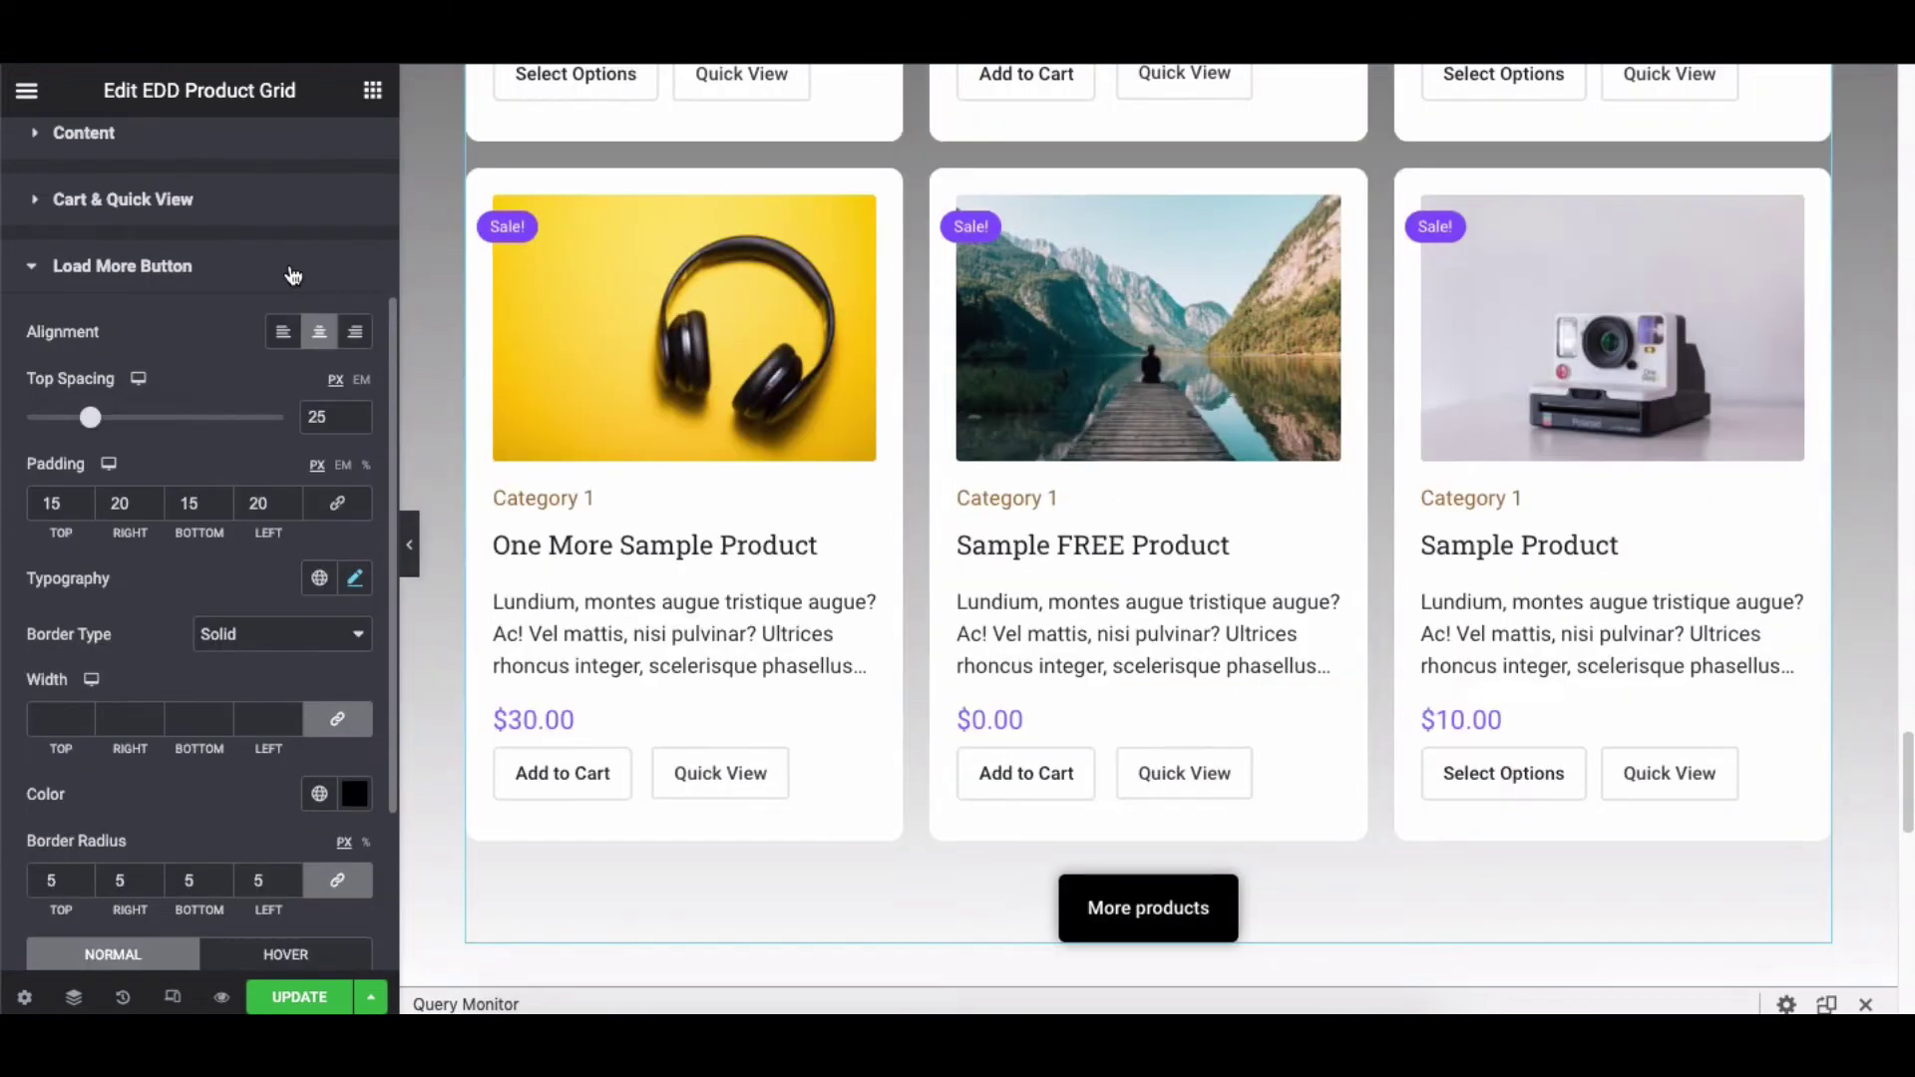
click(292, 270)
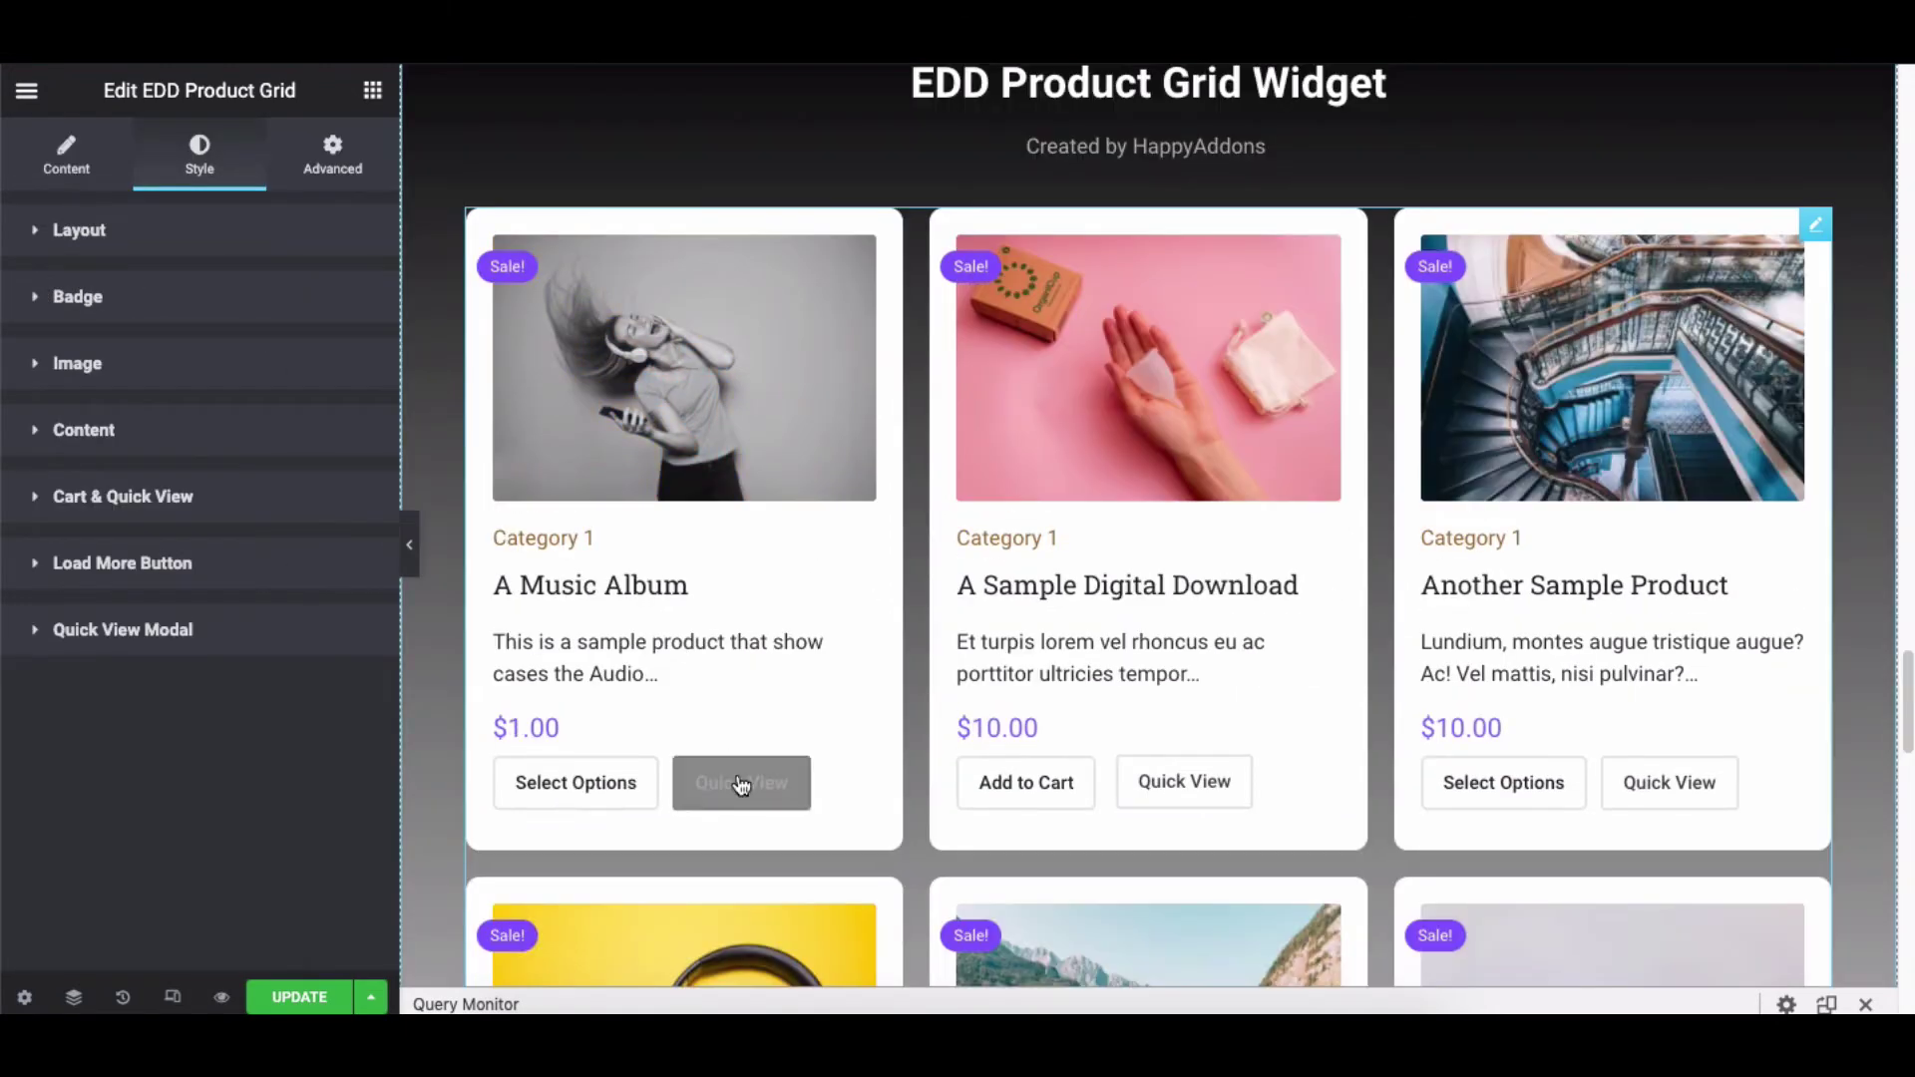
Show the A Music Album quick view and expand the Quick View Modal style settings
click(740, 779)
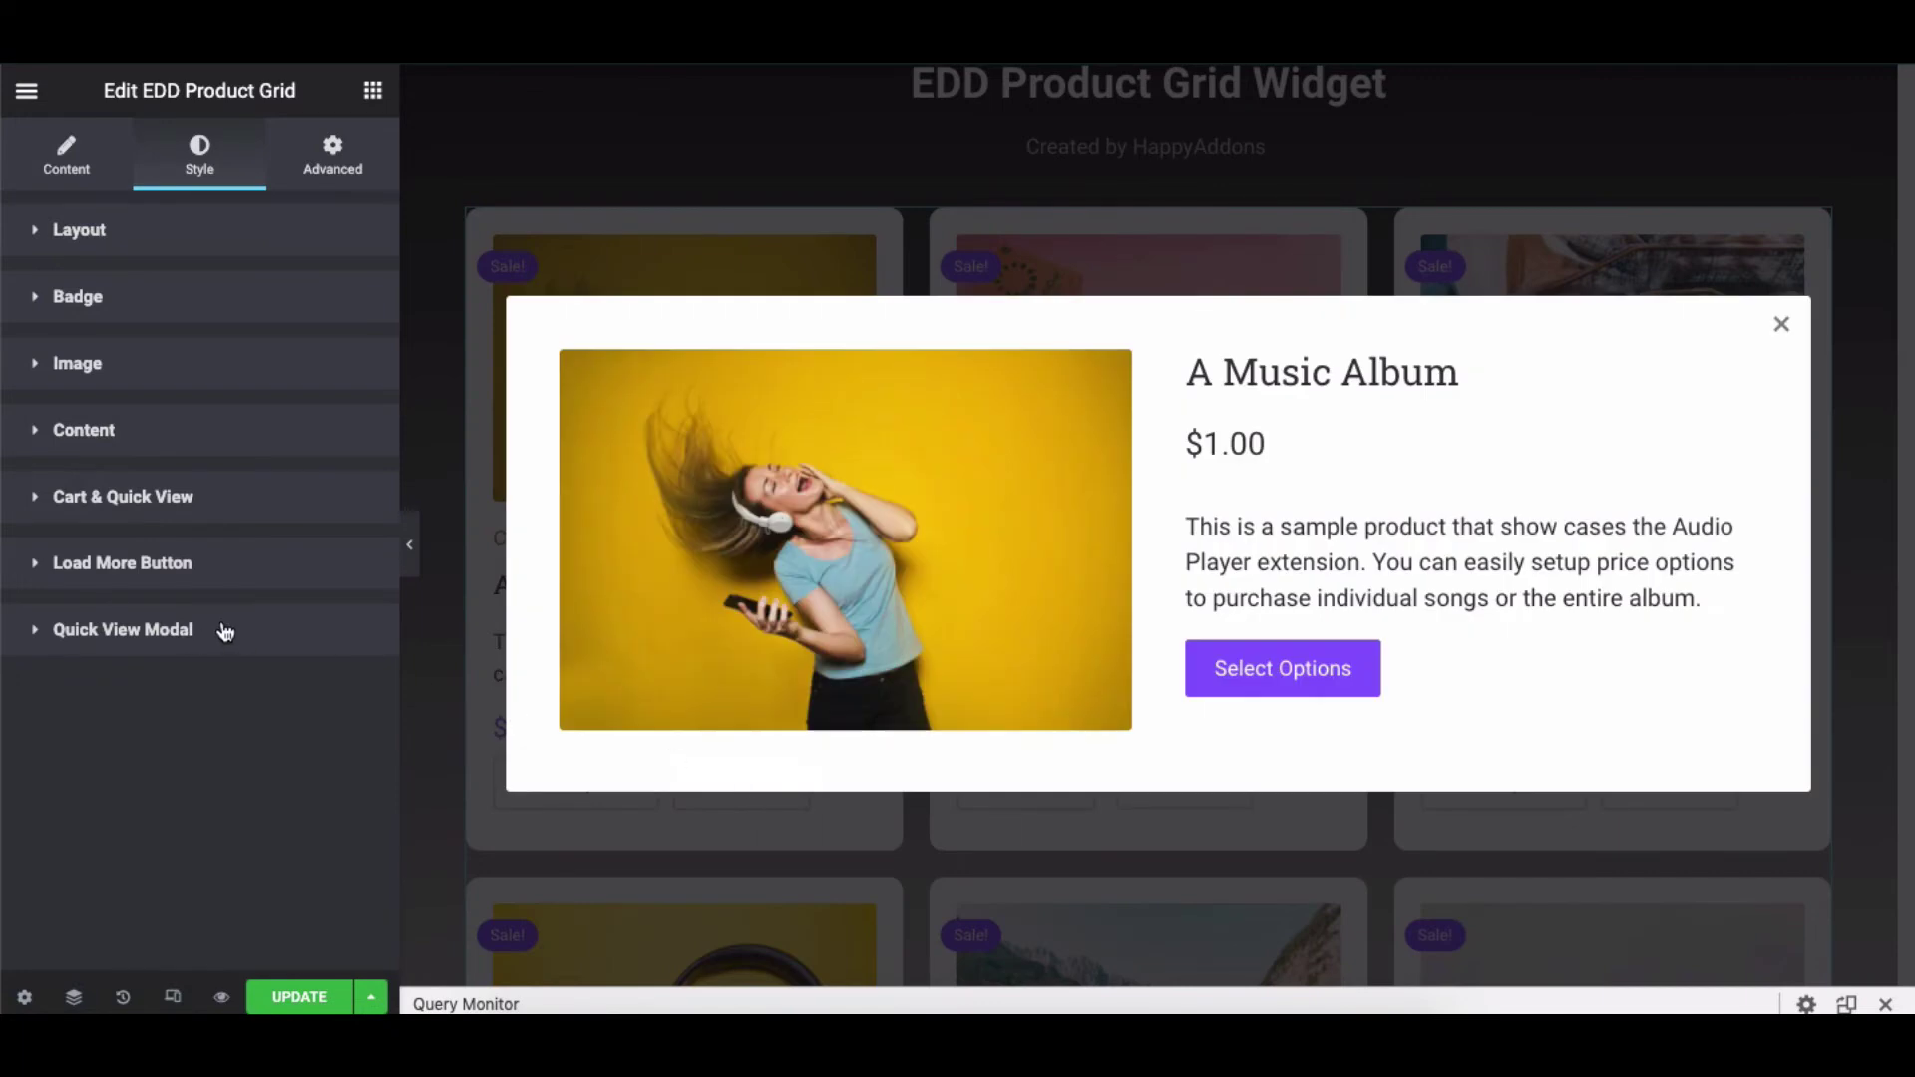
click(225, 631)
scroll(223, 628, down, 5)
scroll(184, 571, up, 2)
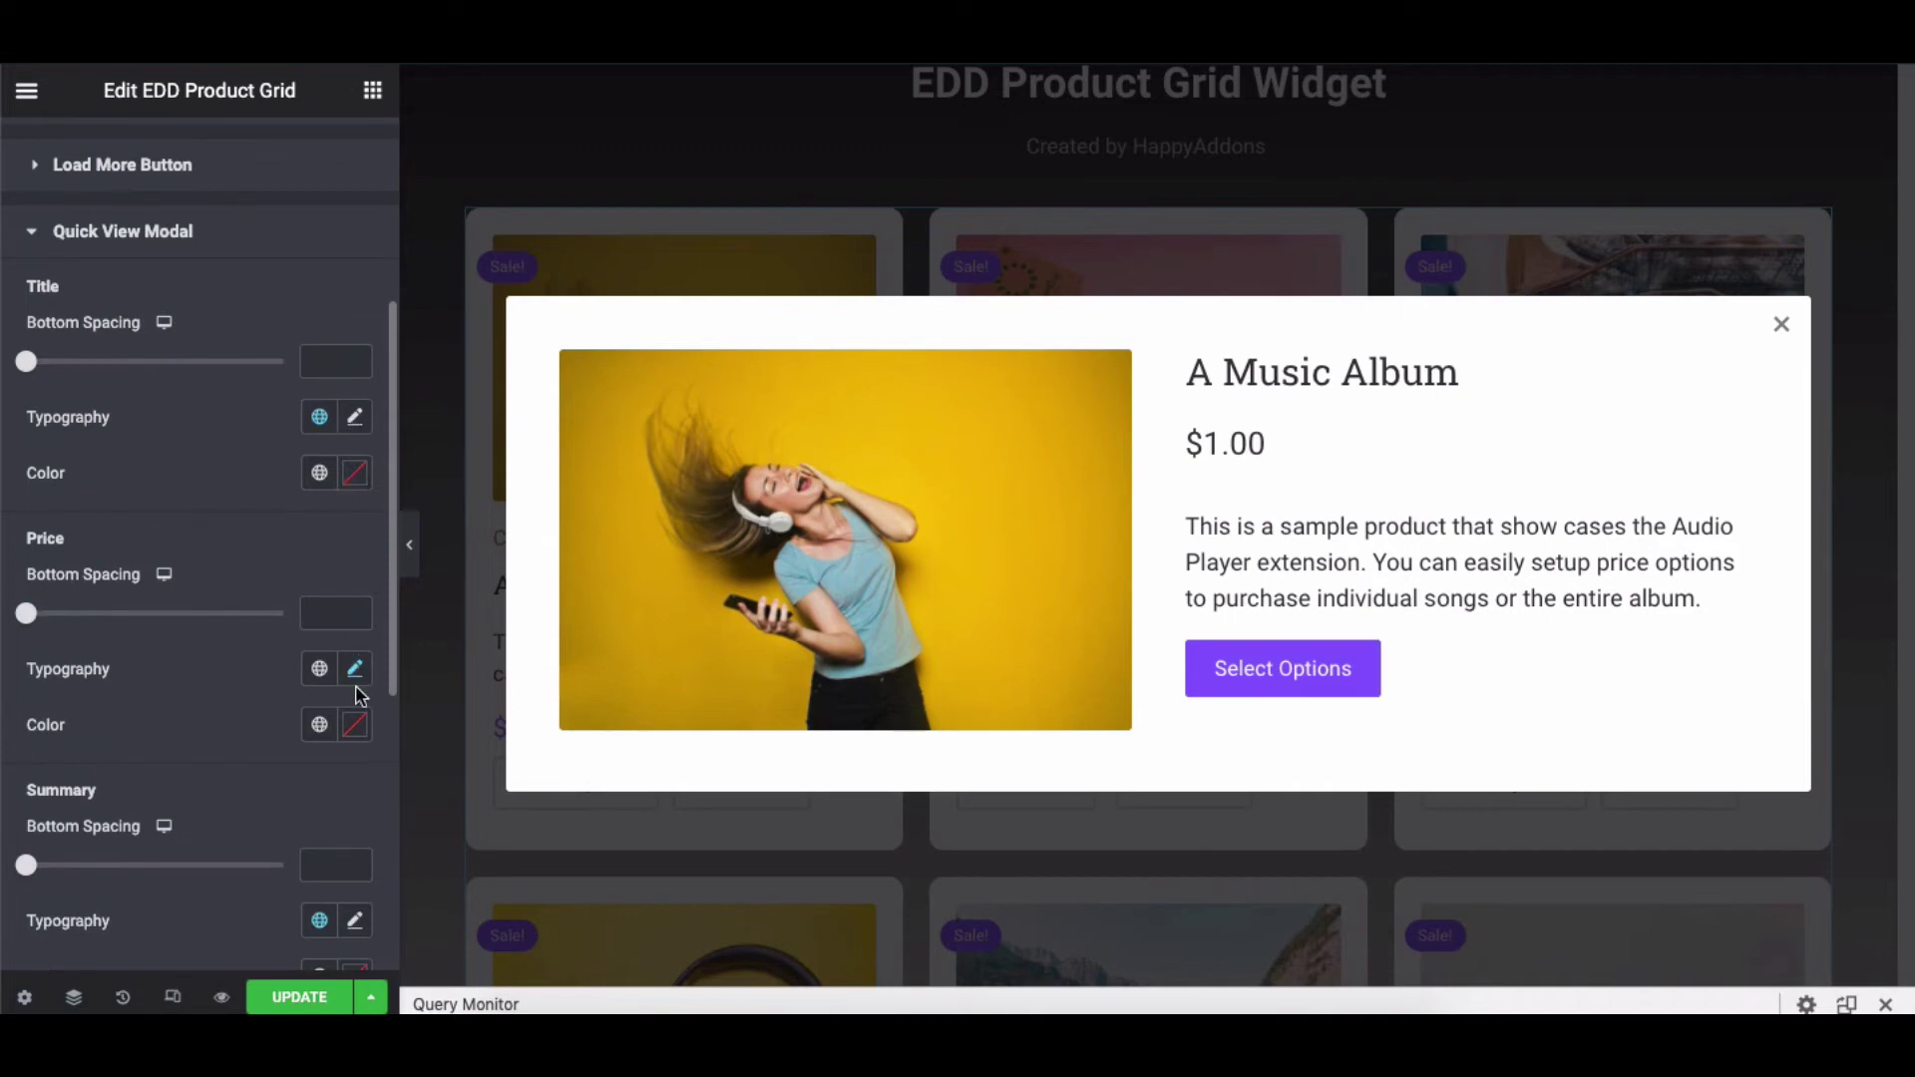
scroll(355, 727, down, 3)
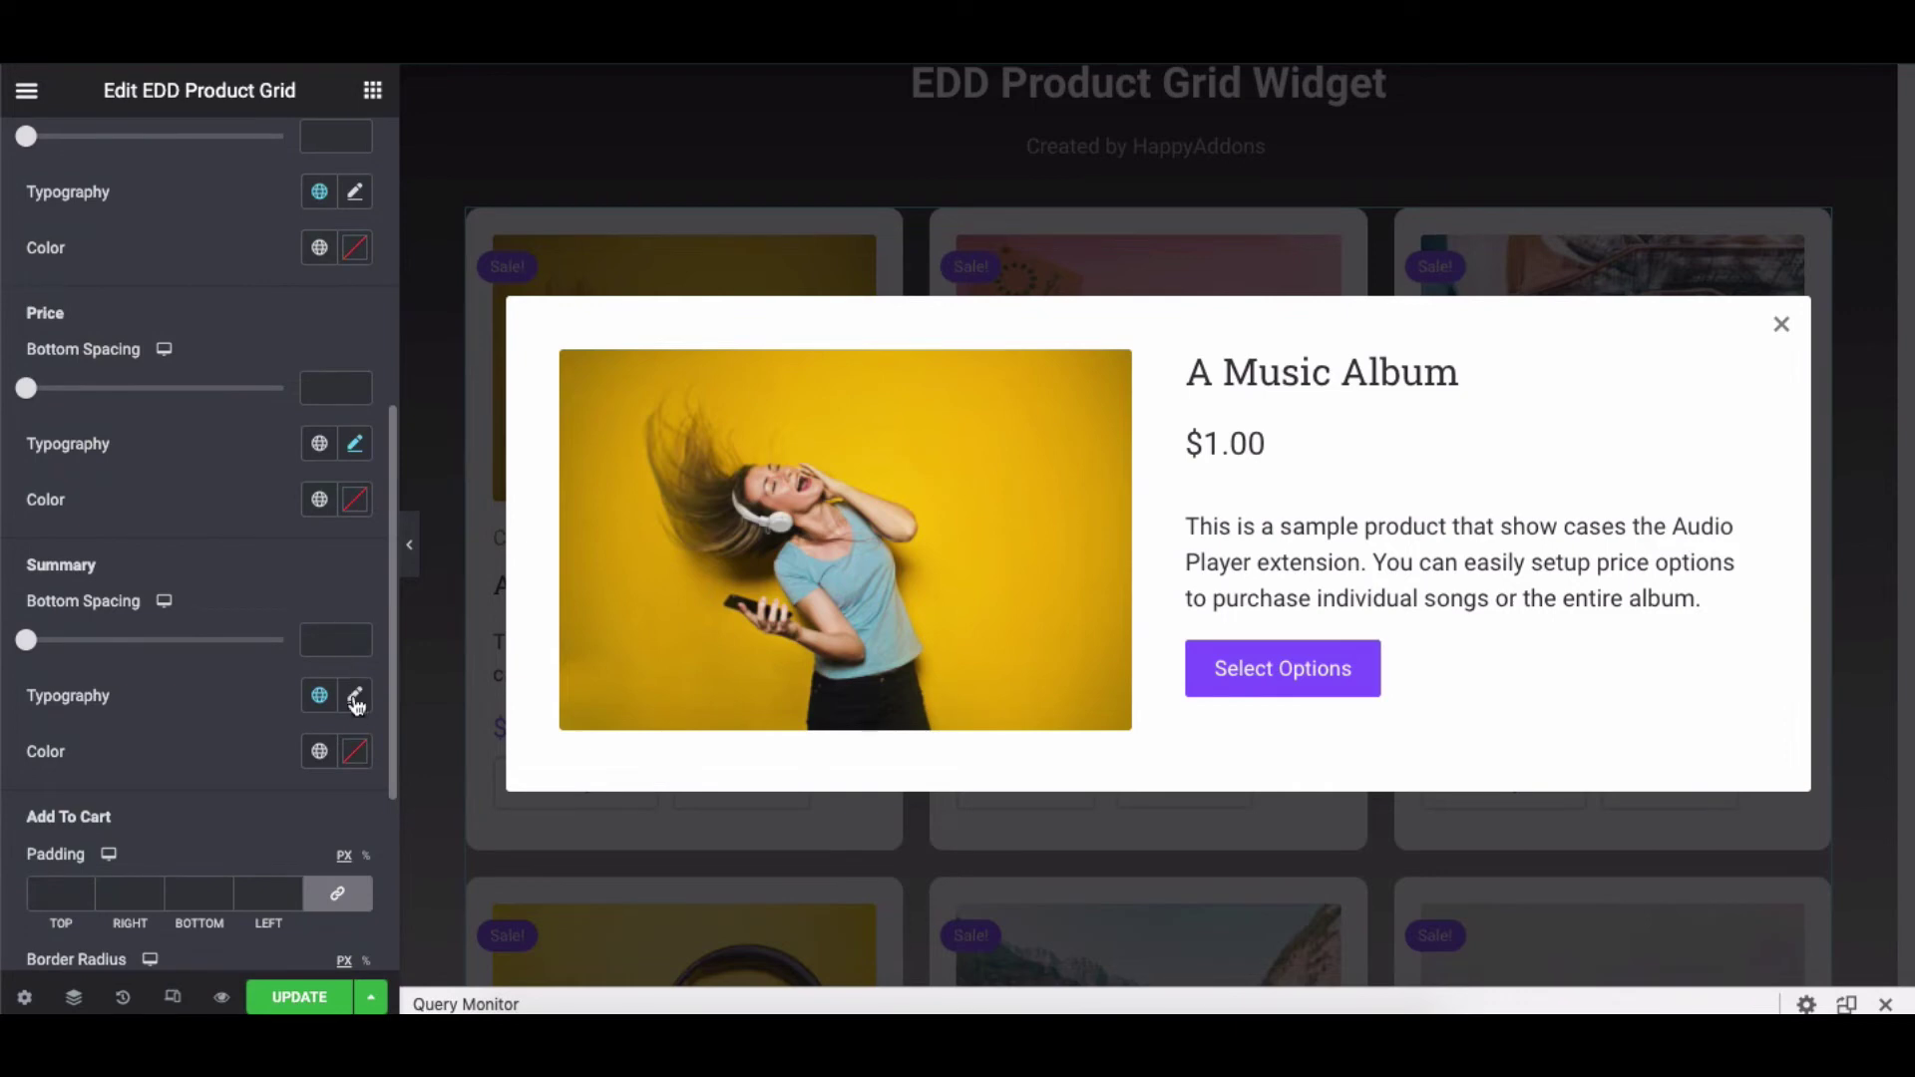
Keep the modal add-to-cart button border type at None
scroll(265, 604, down, 3)
click(255, 785)
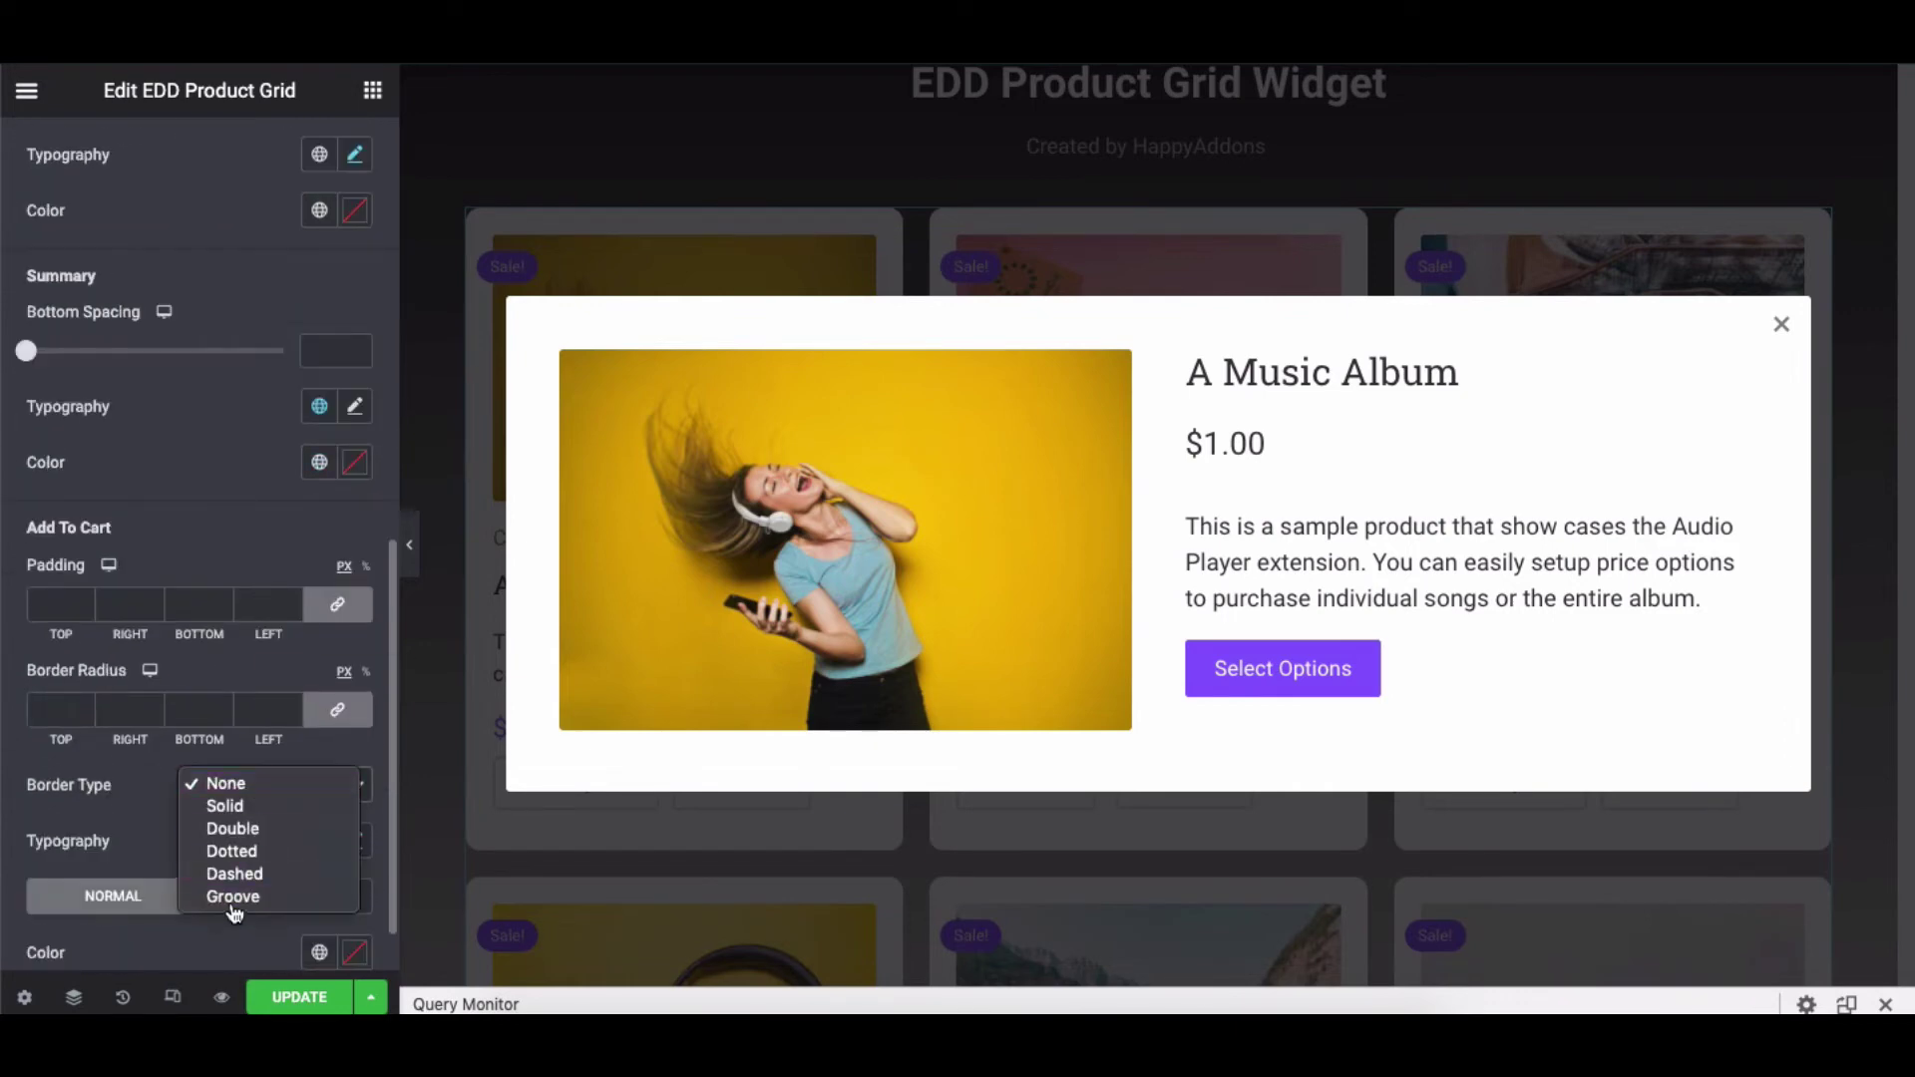
click(222, 783)
scroll(354, 765, down, 1)
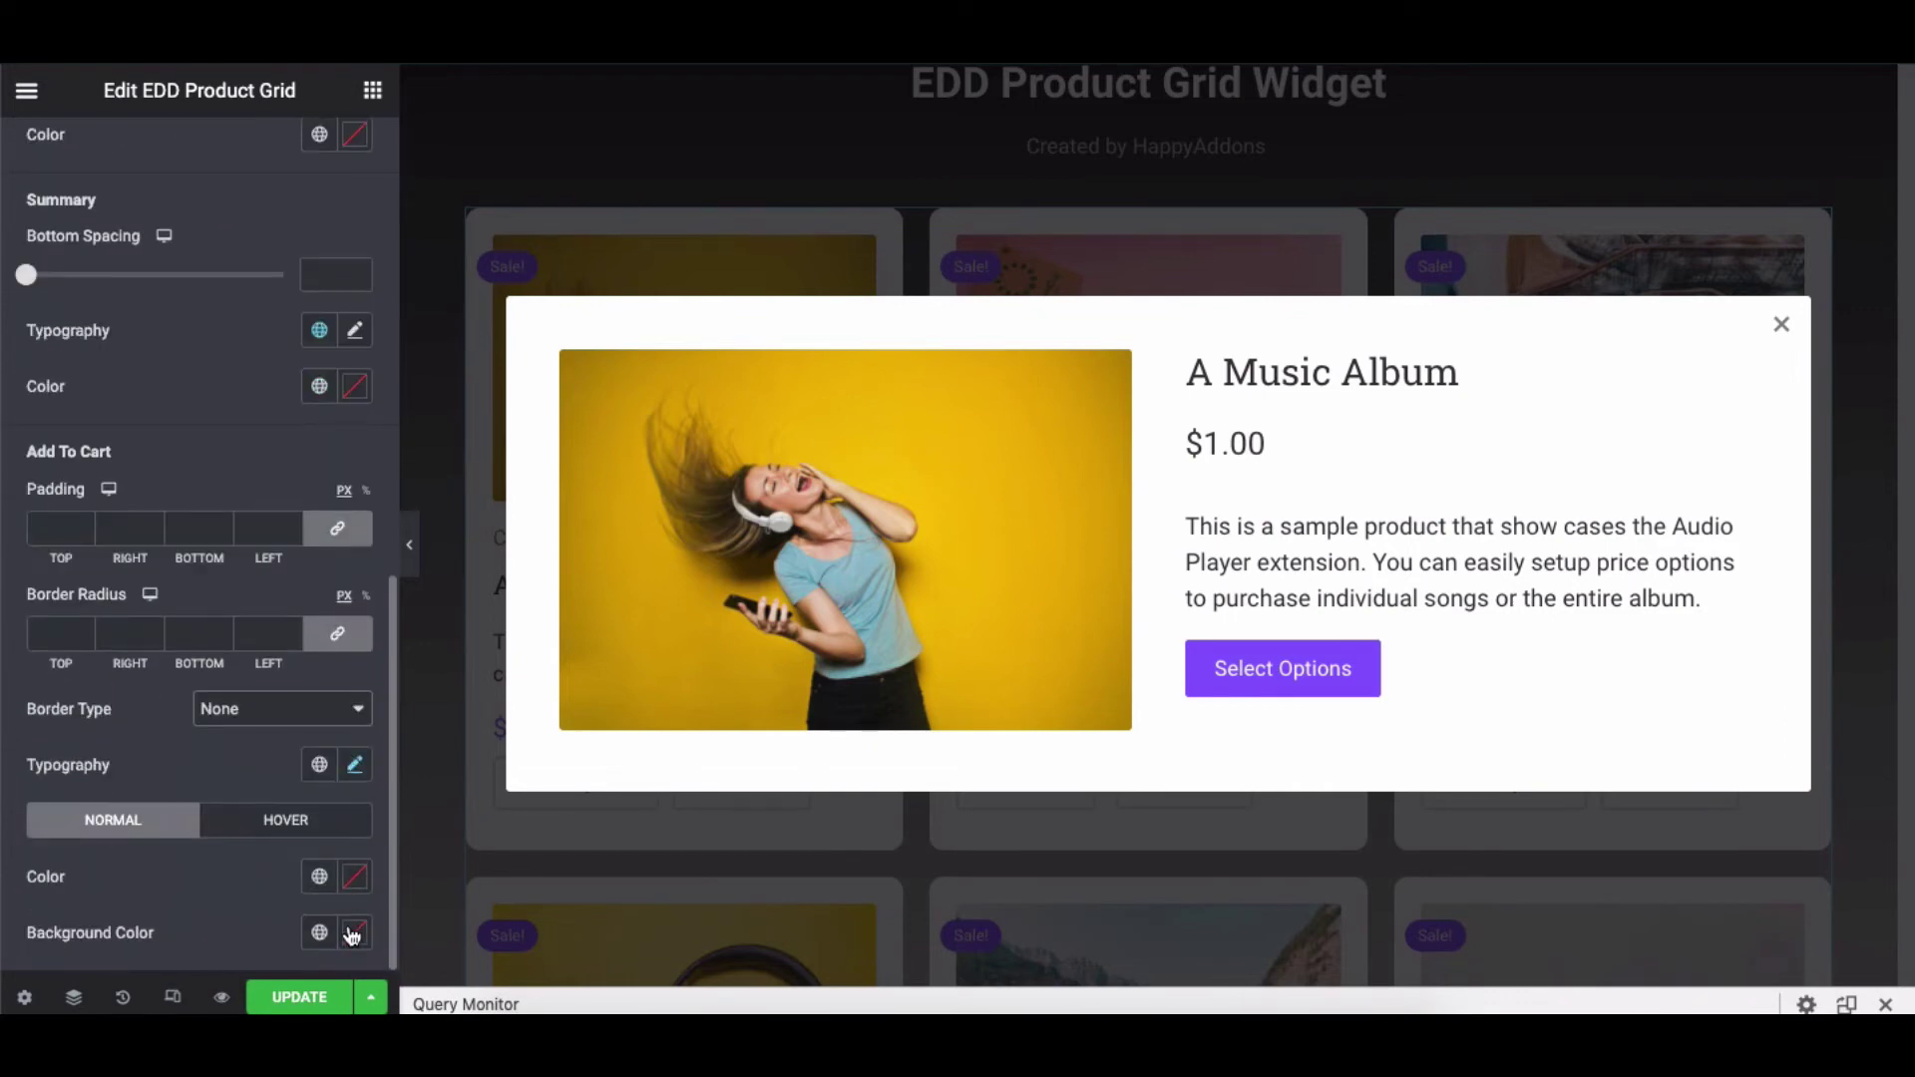
scroll(352, 935, up, 8)
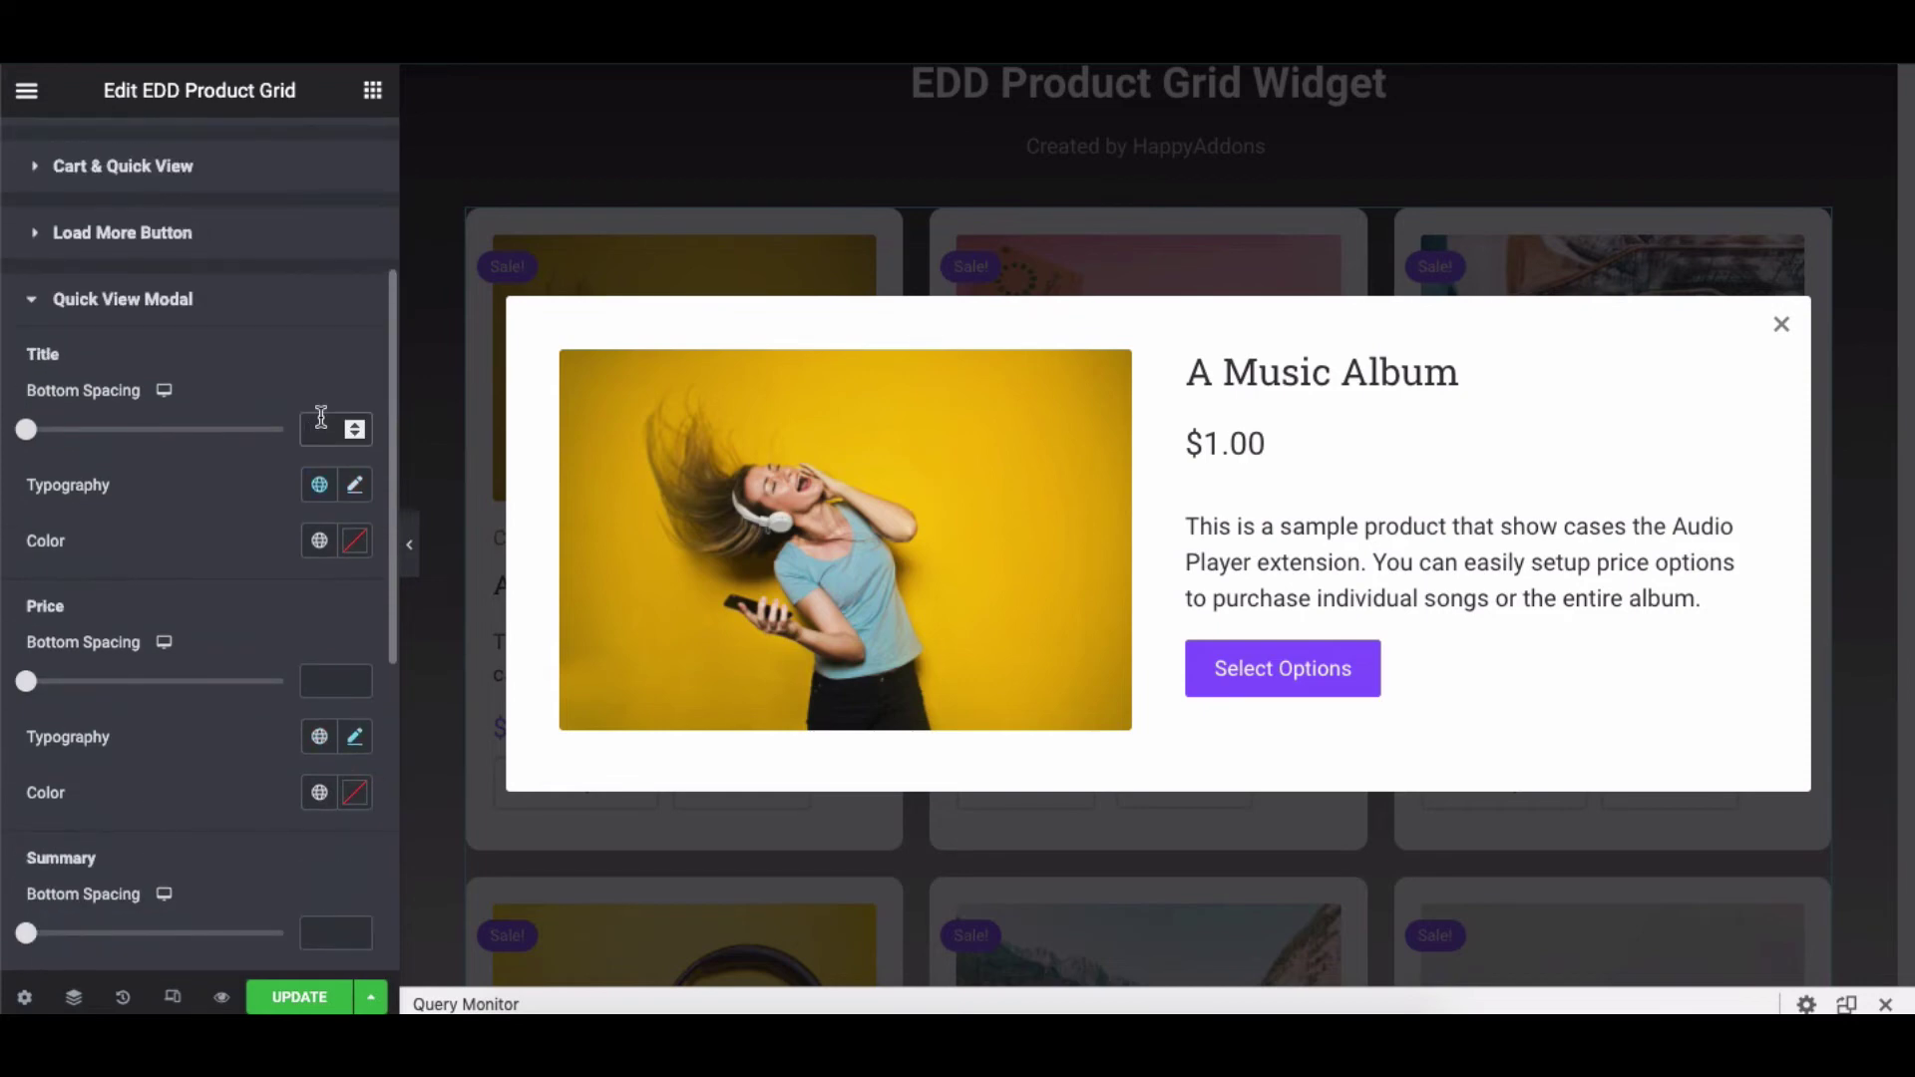
Set the quick view modal title font to Nunito
click(354, 485)
click(269, 610)
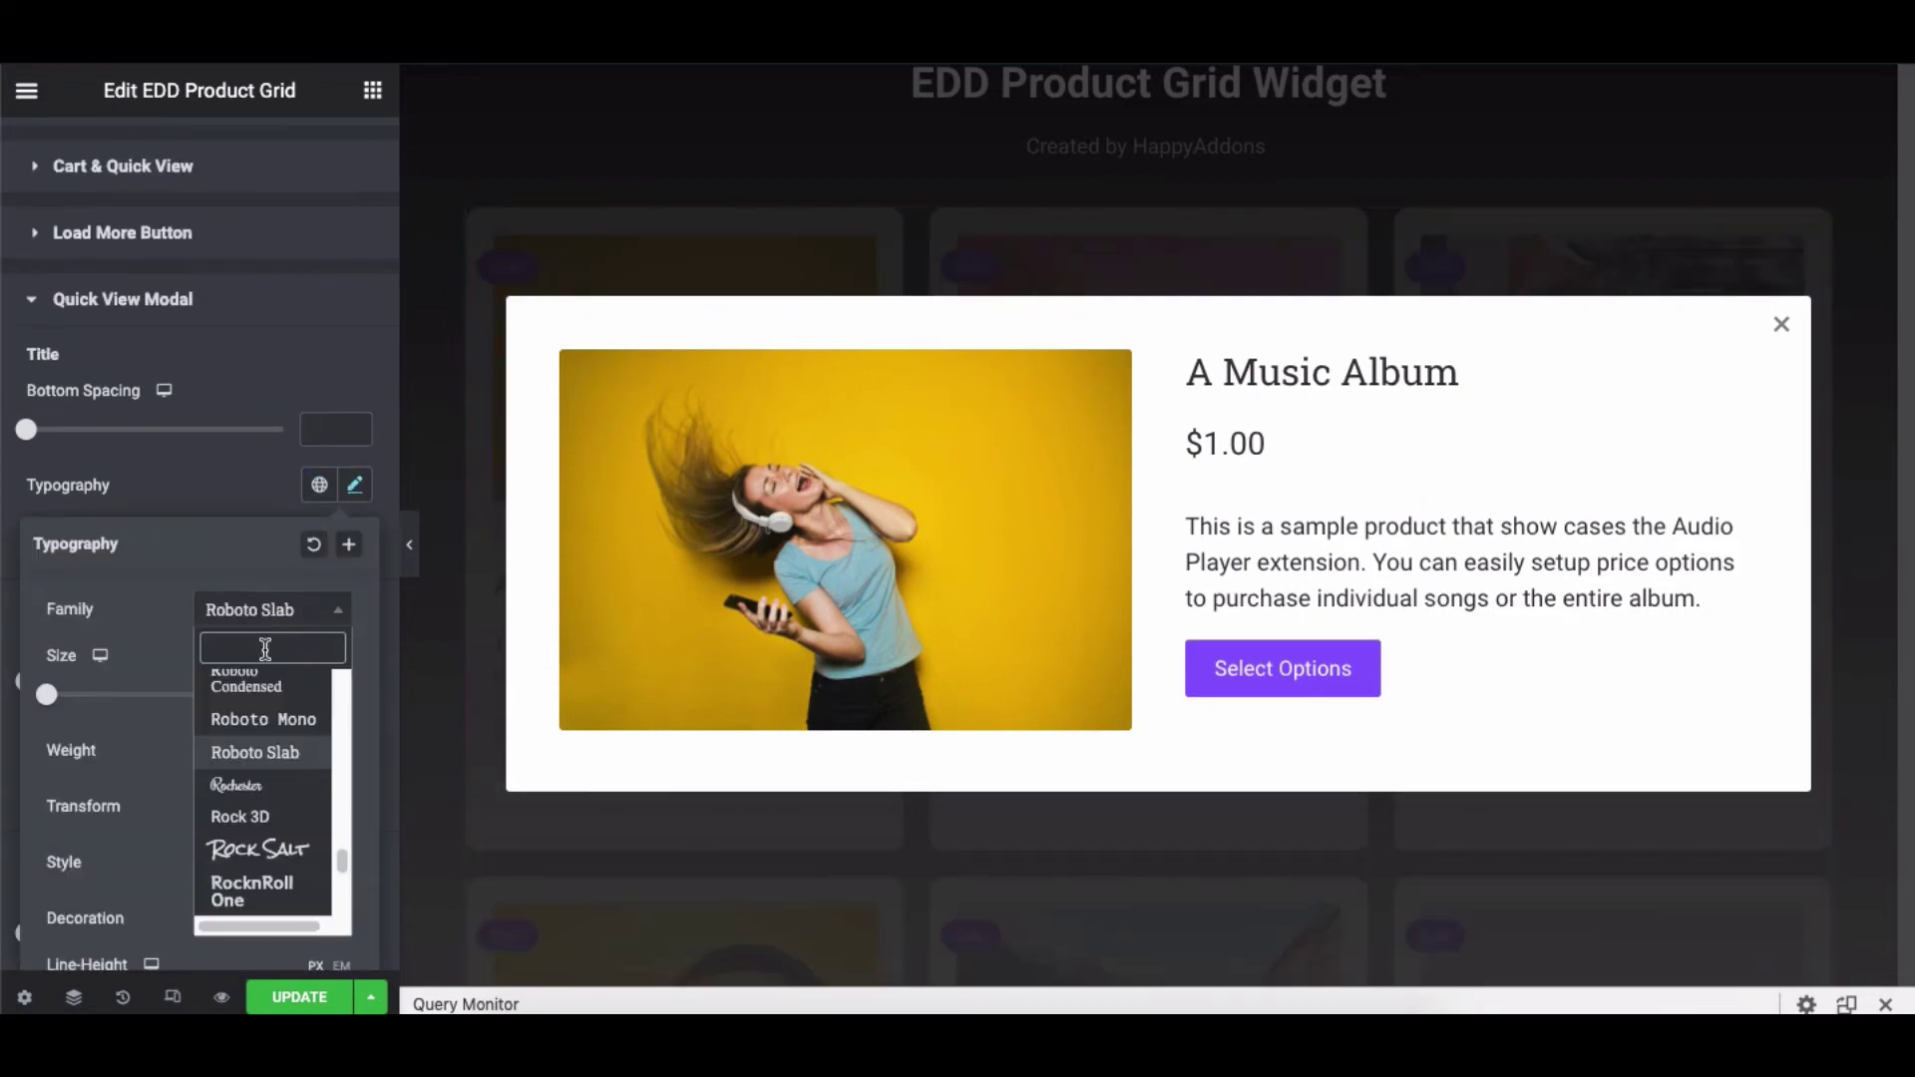
text(nu)
click(256, 716)
click(257, 483)
click(354, 540)
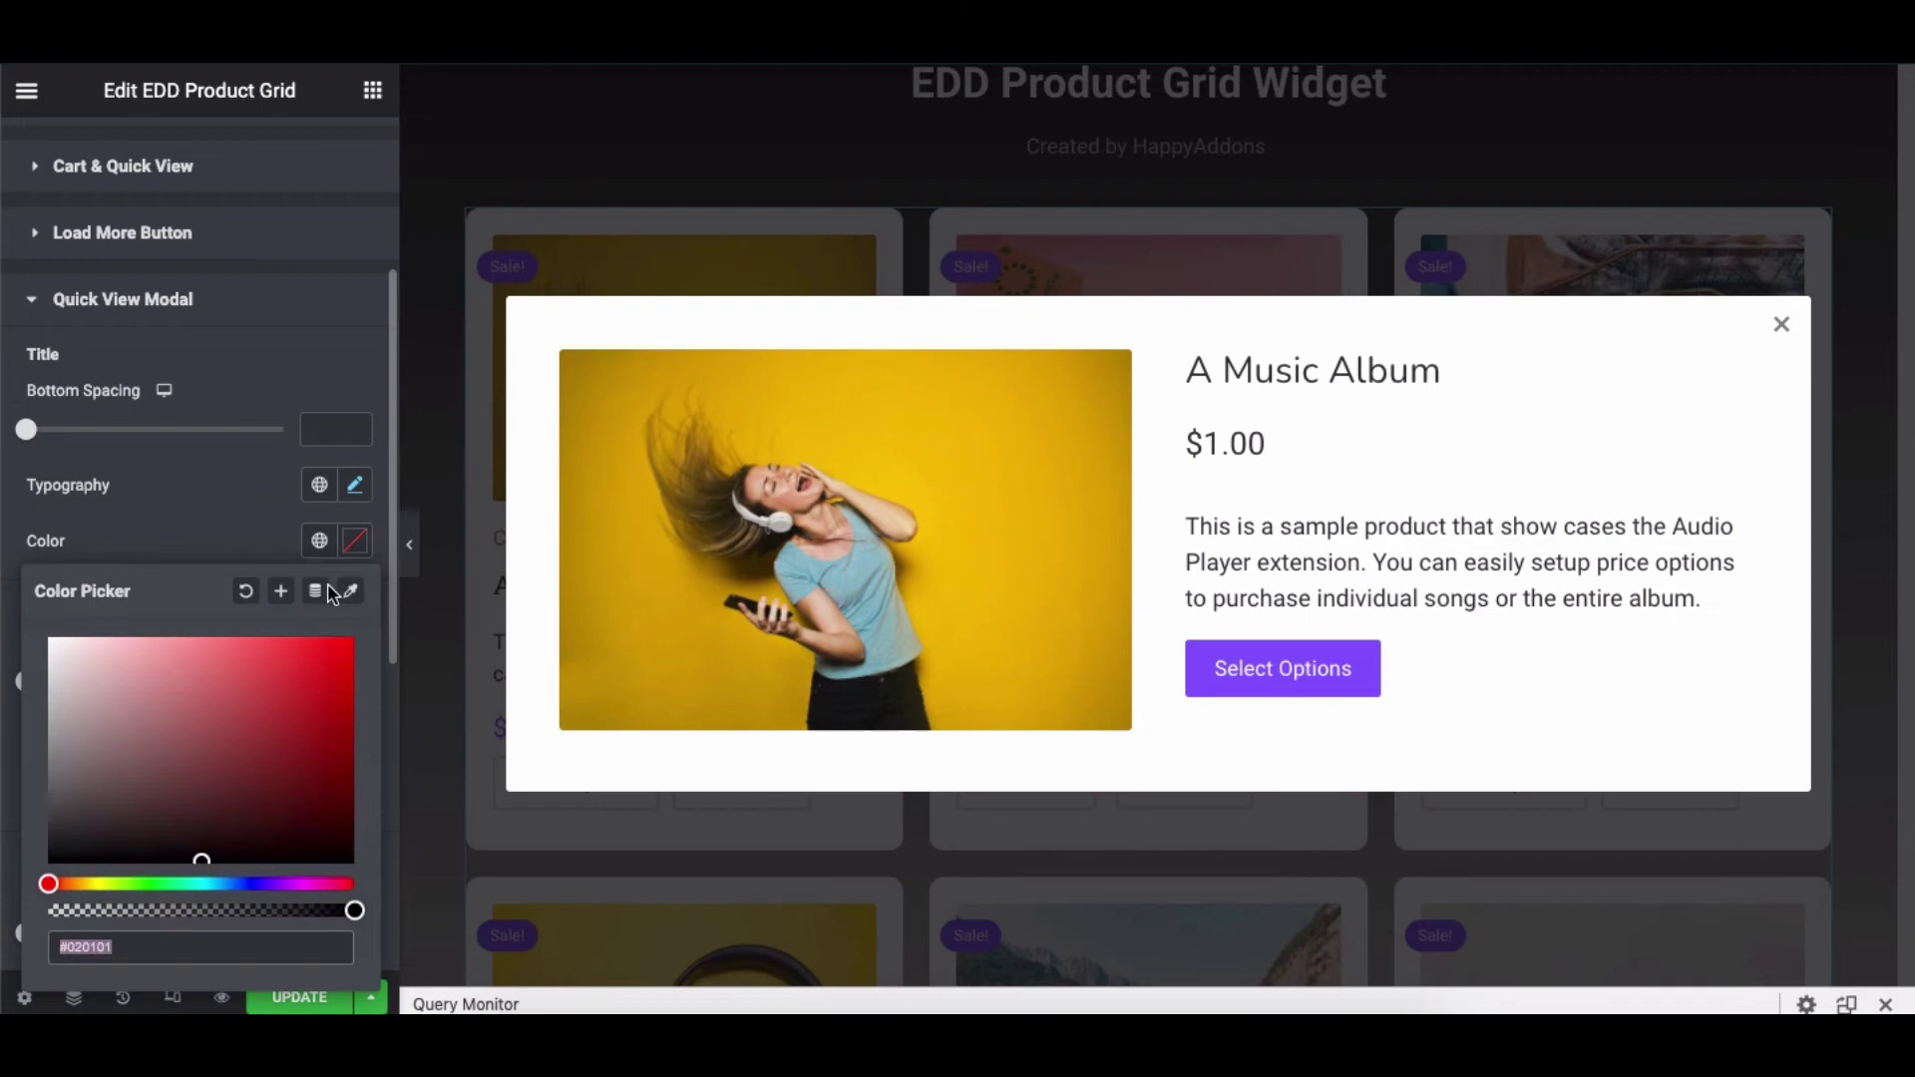
click(279, 526)
Give the modal price 10 px spacing, Nunito font and a purple colour
scroll(278, 526, down, 3)
click(335, 441)
text(10)
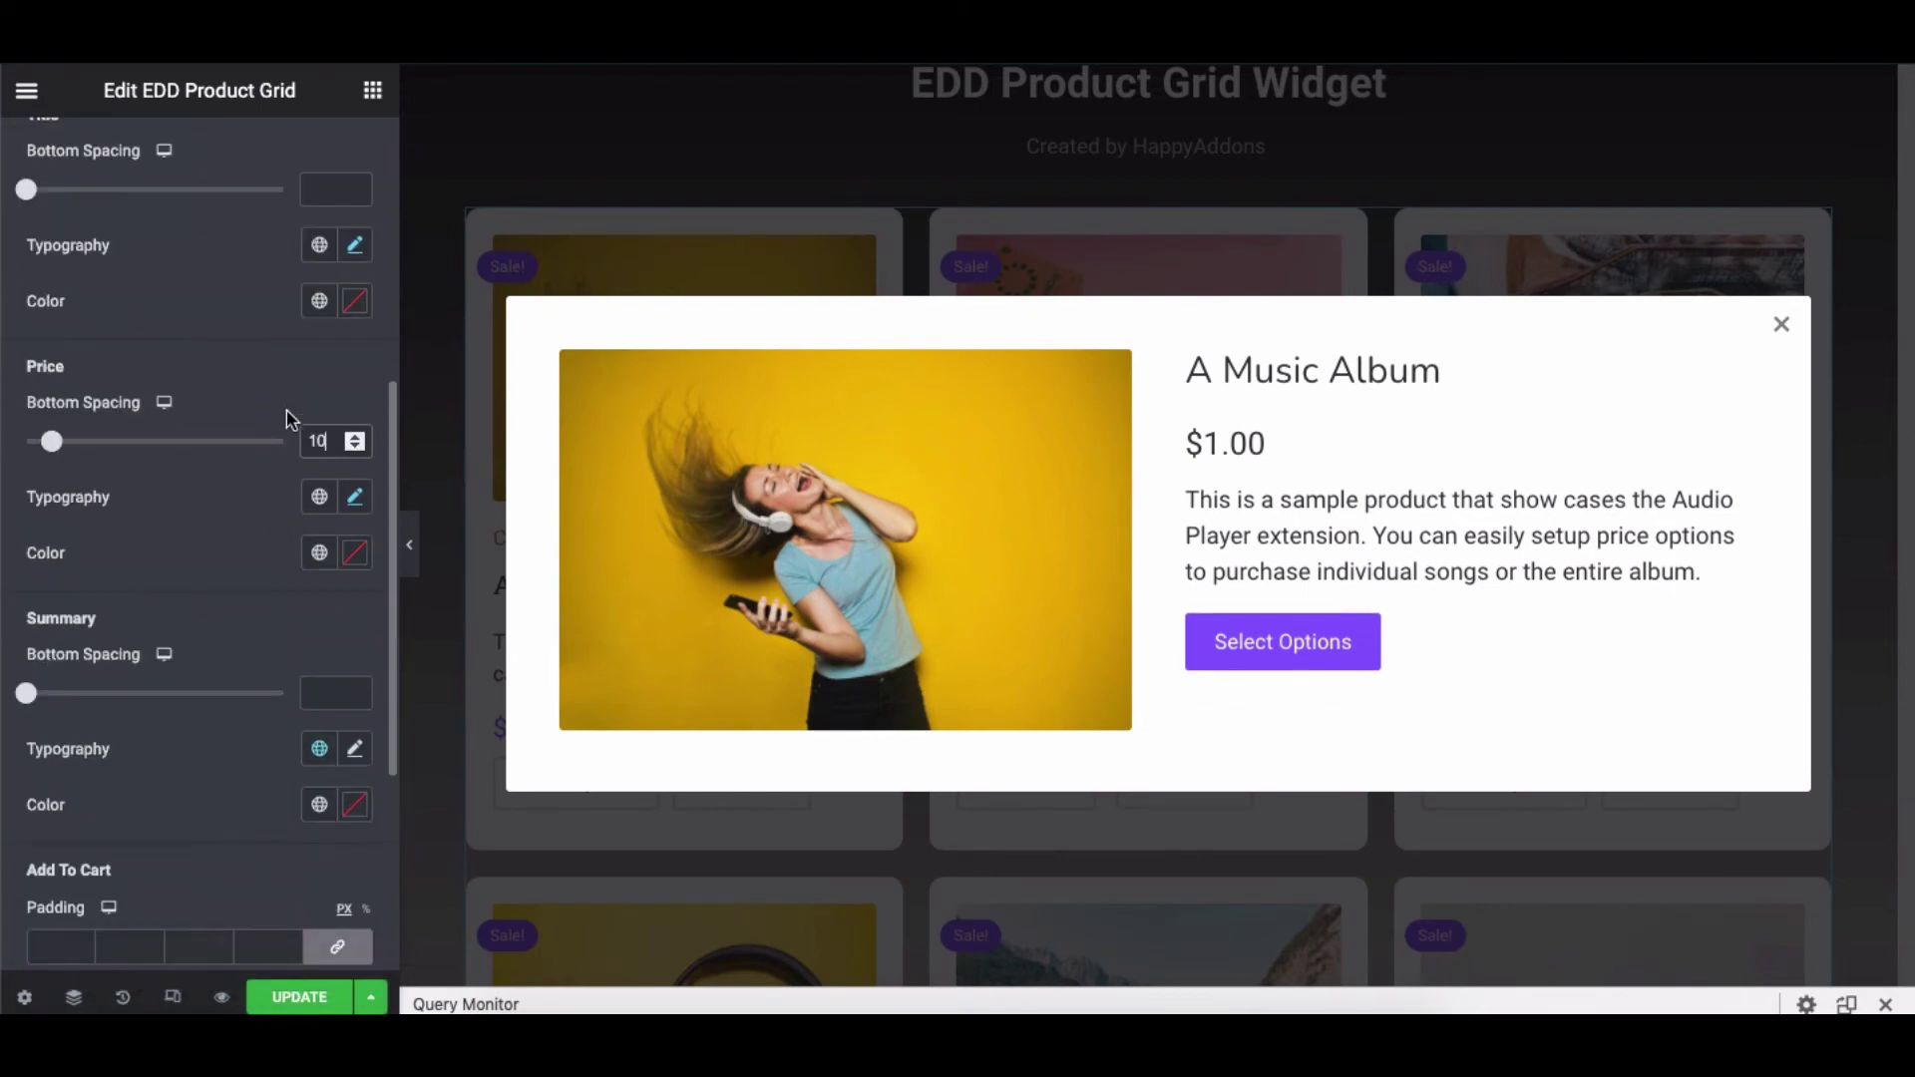
click(344, 489)
click(269, 621)
text(nu)
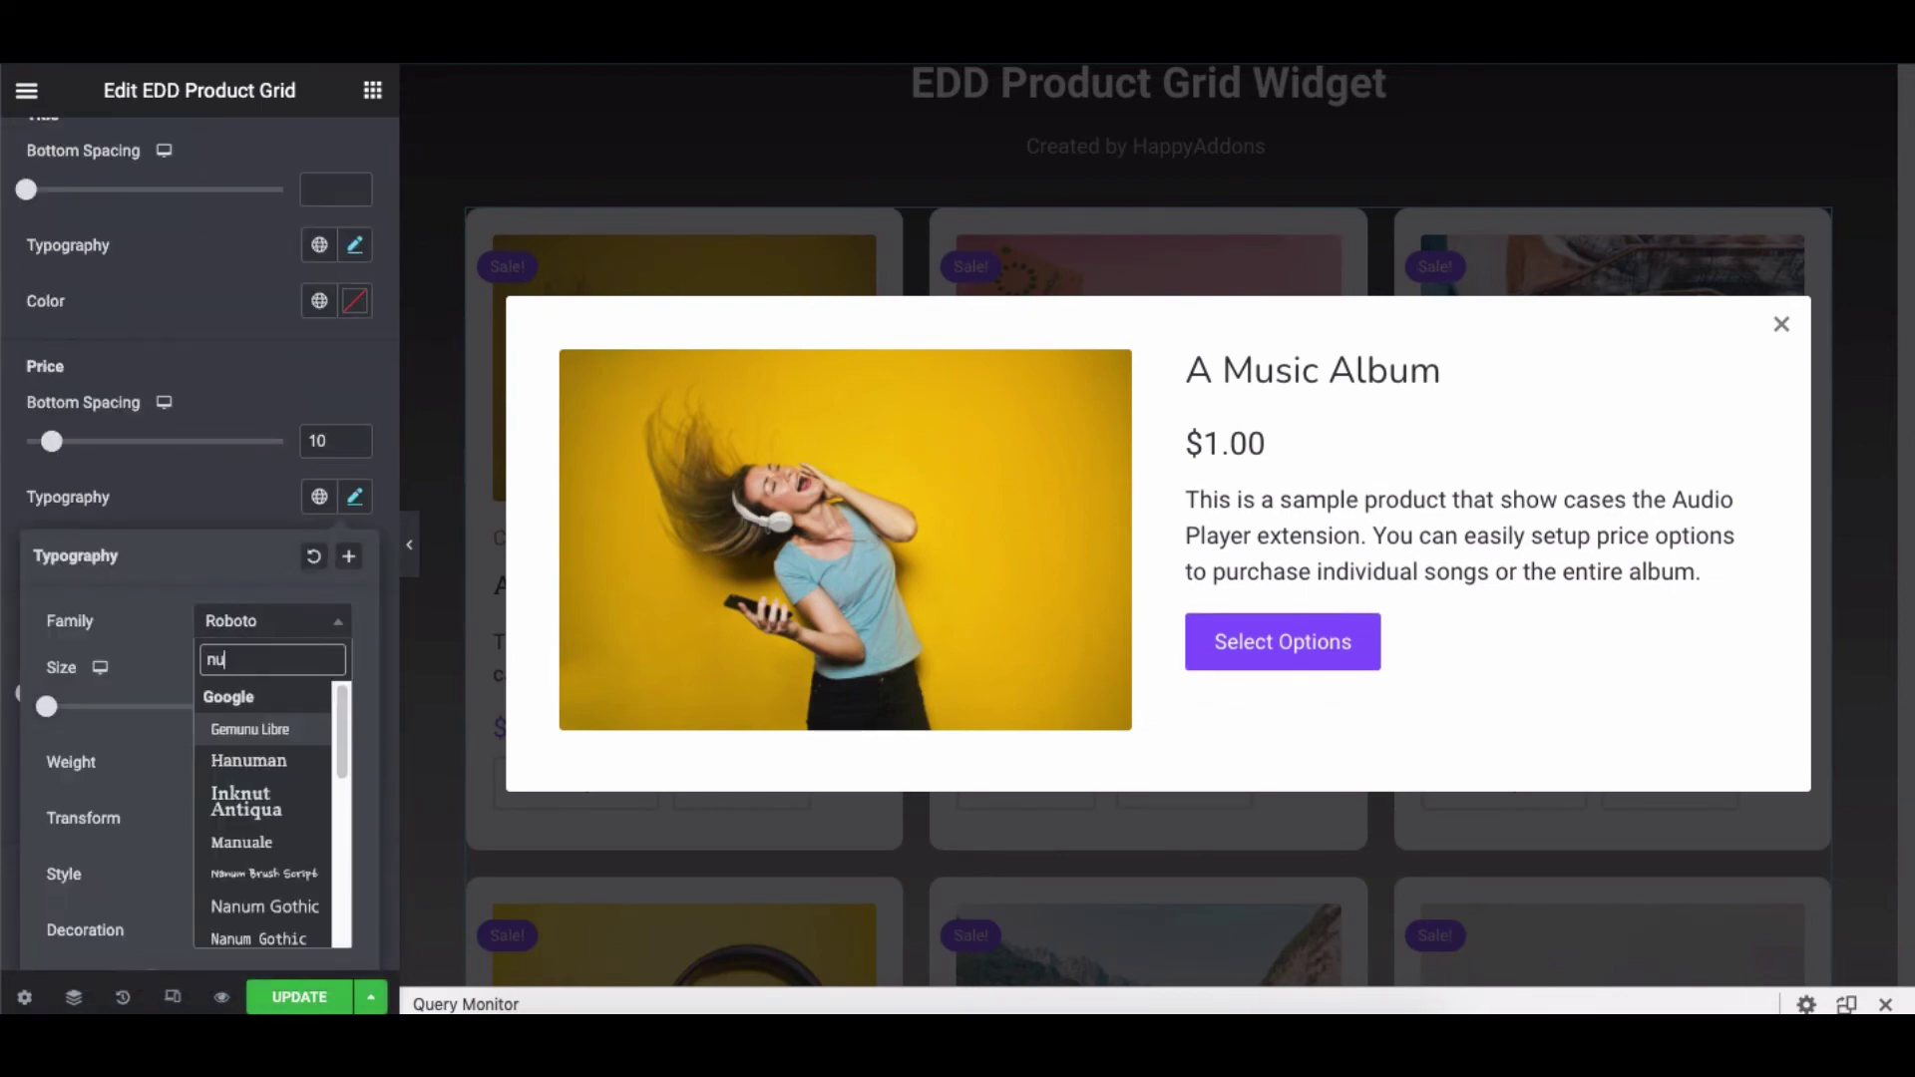
click(239, 750)
click(354, 496)
click(354, 552)
click(245, 740)
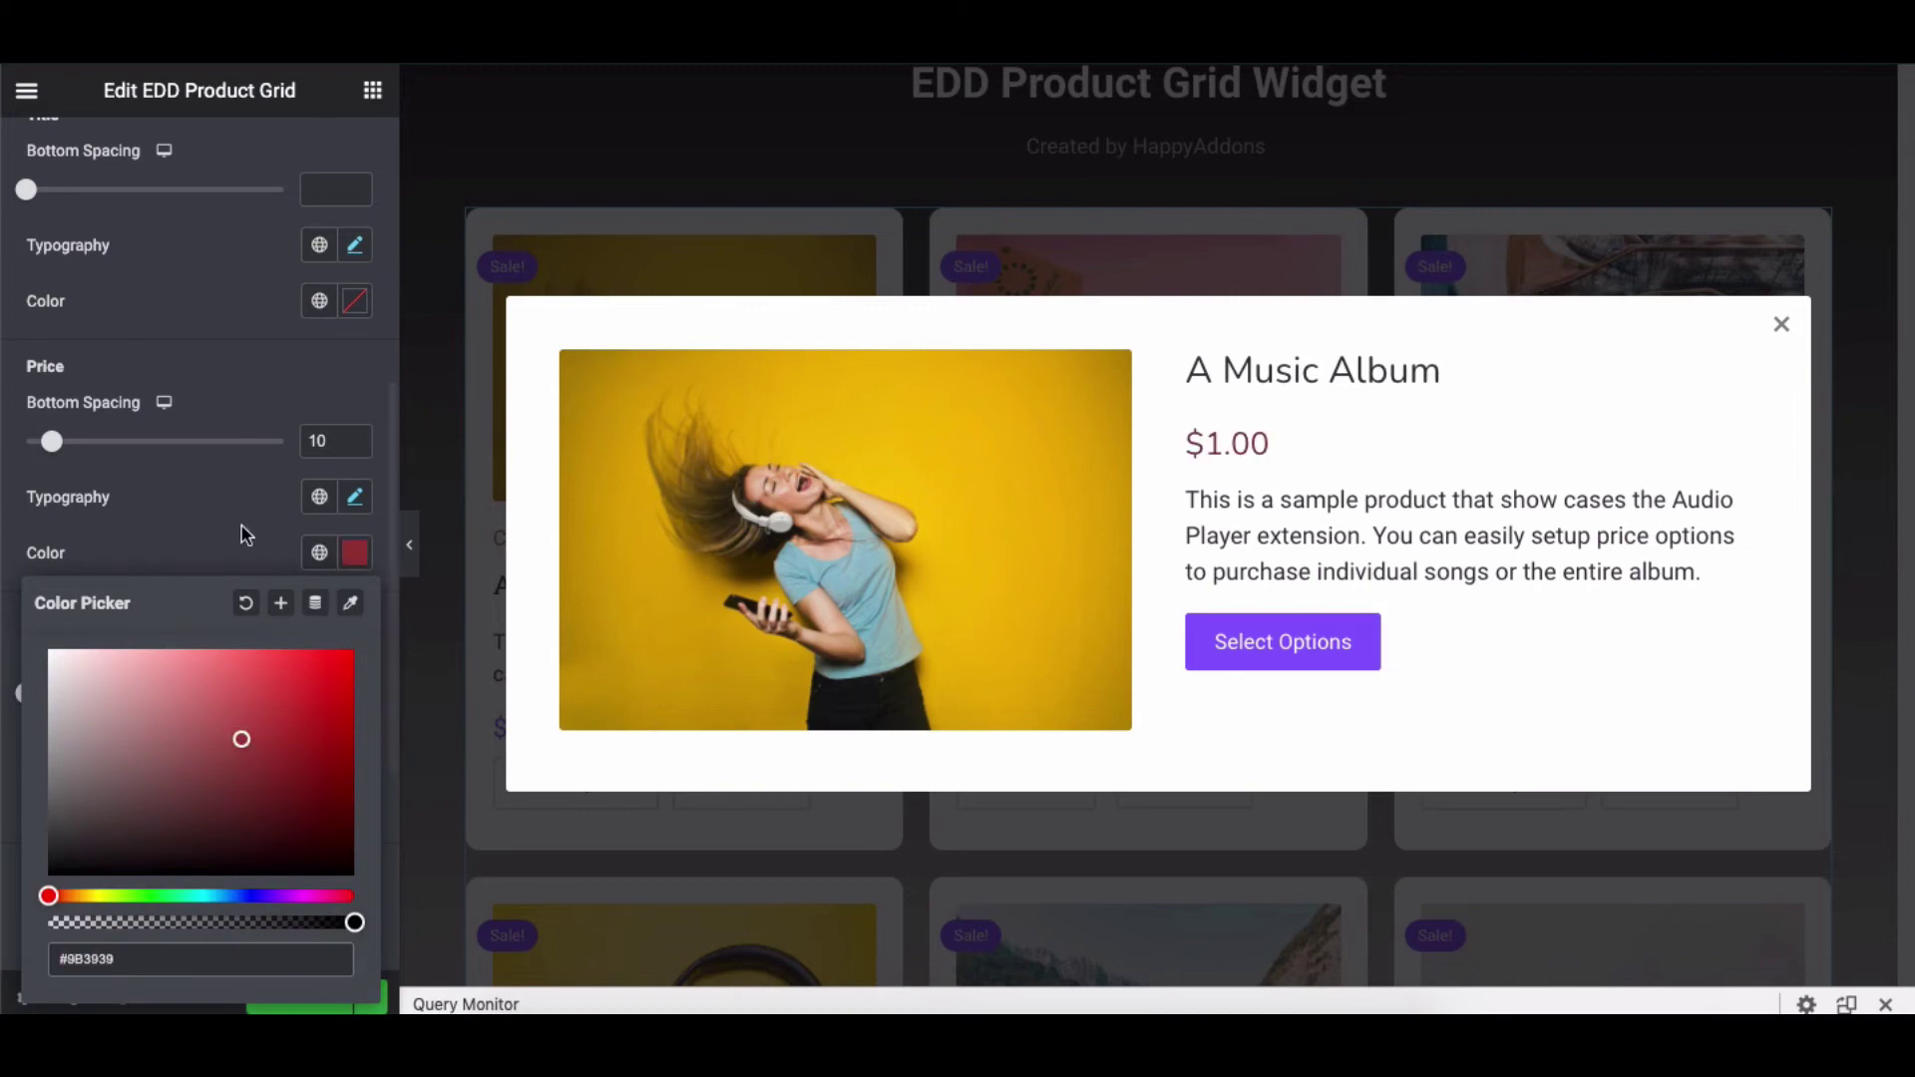
click(247, 549)
Give the modal summary 45 px spacing, Nunito font and dark grey #3F3939 colour
scroll(248, 549, down, 3)
click(329, 523)
text(45)
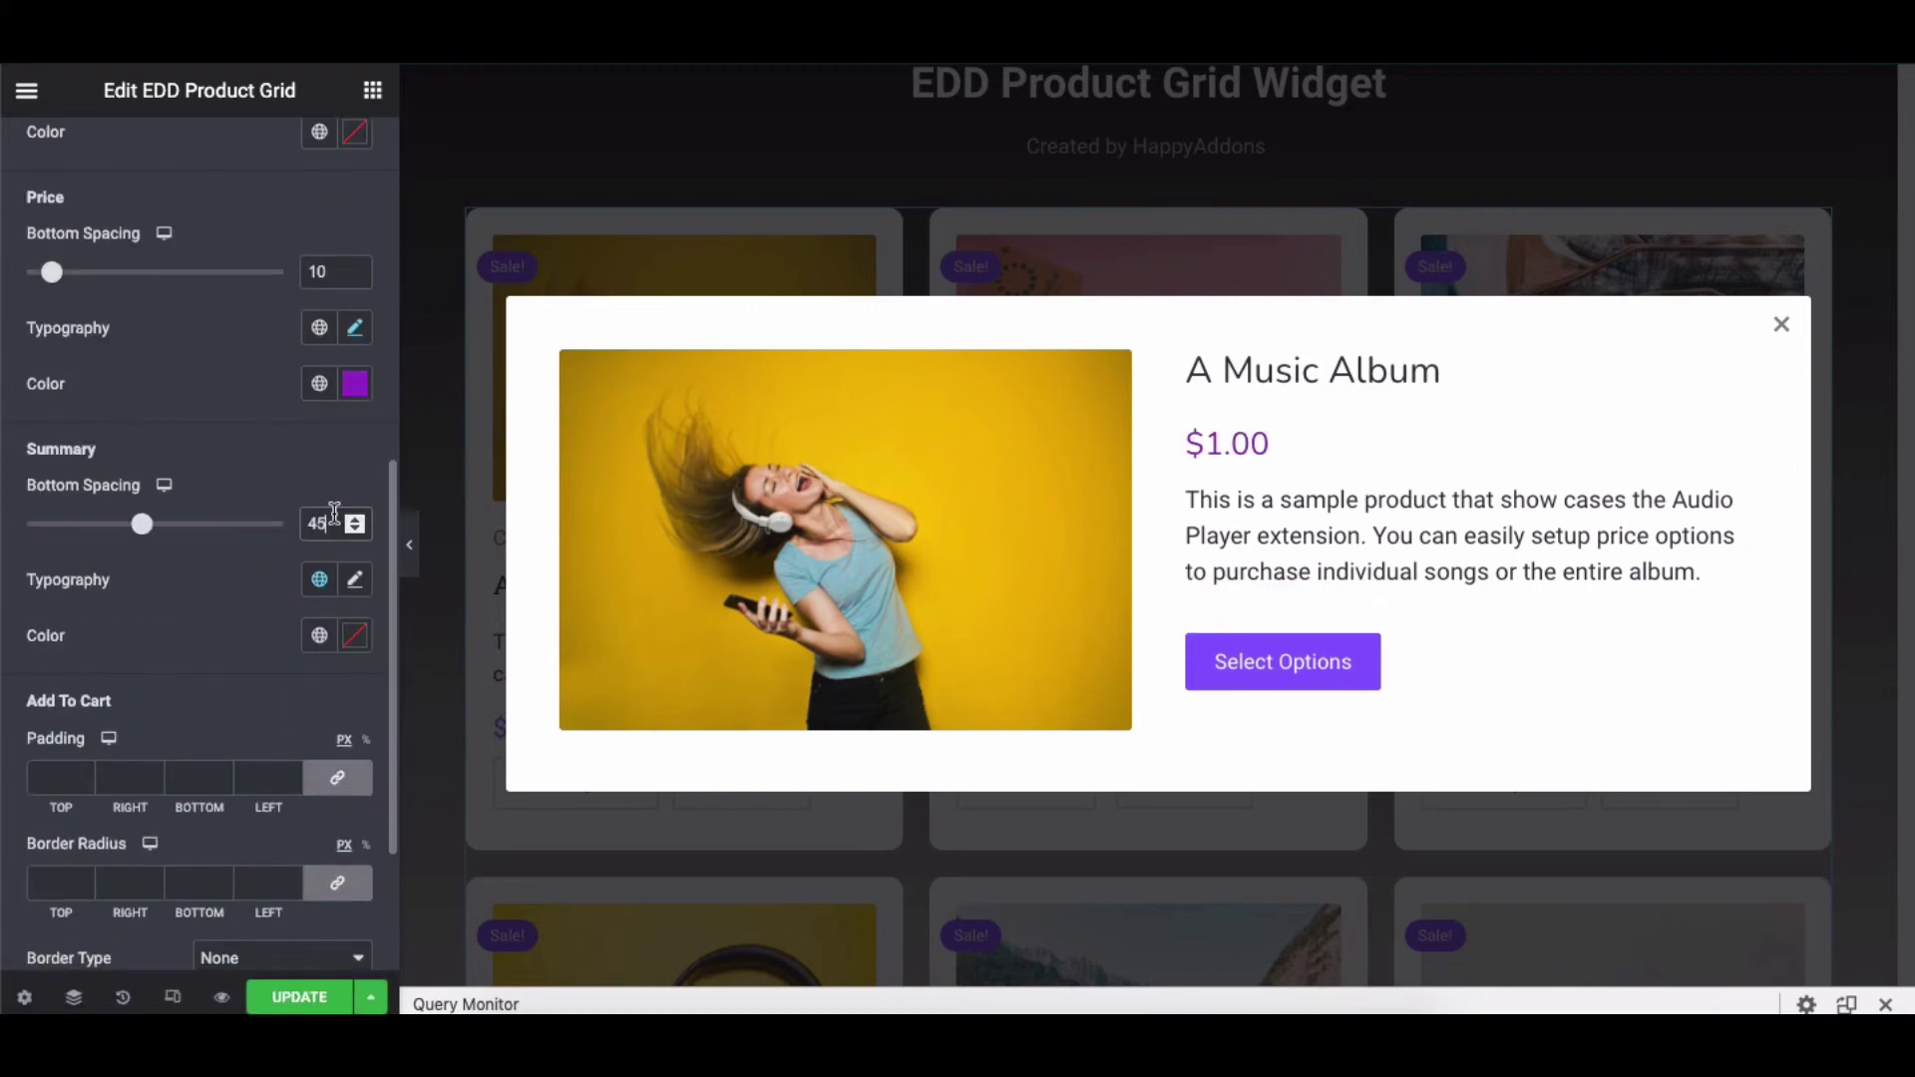
click(356, 580)
click(269, 509)
text(nun)
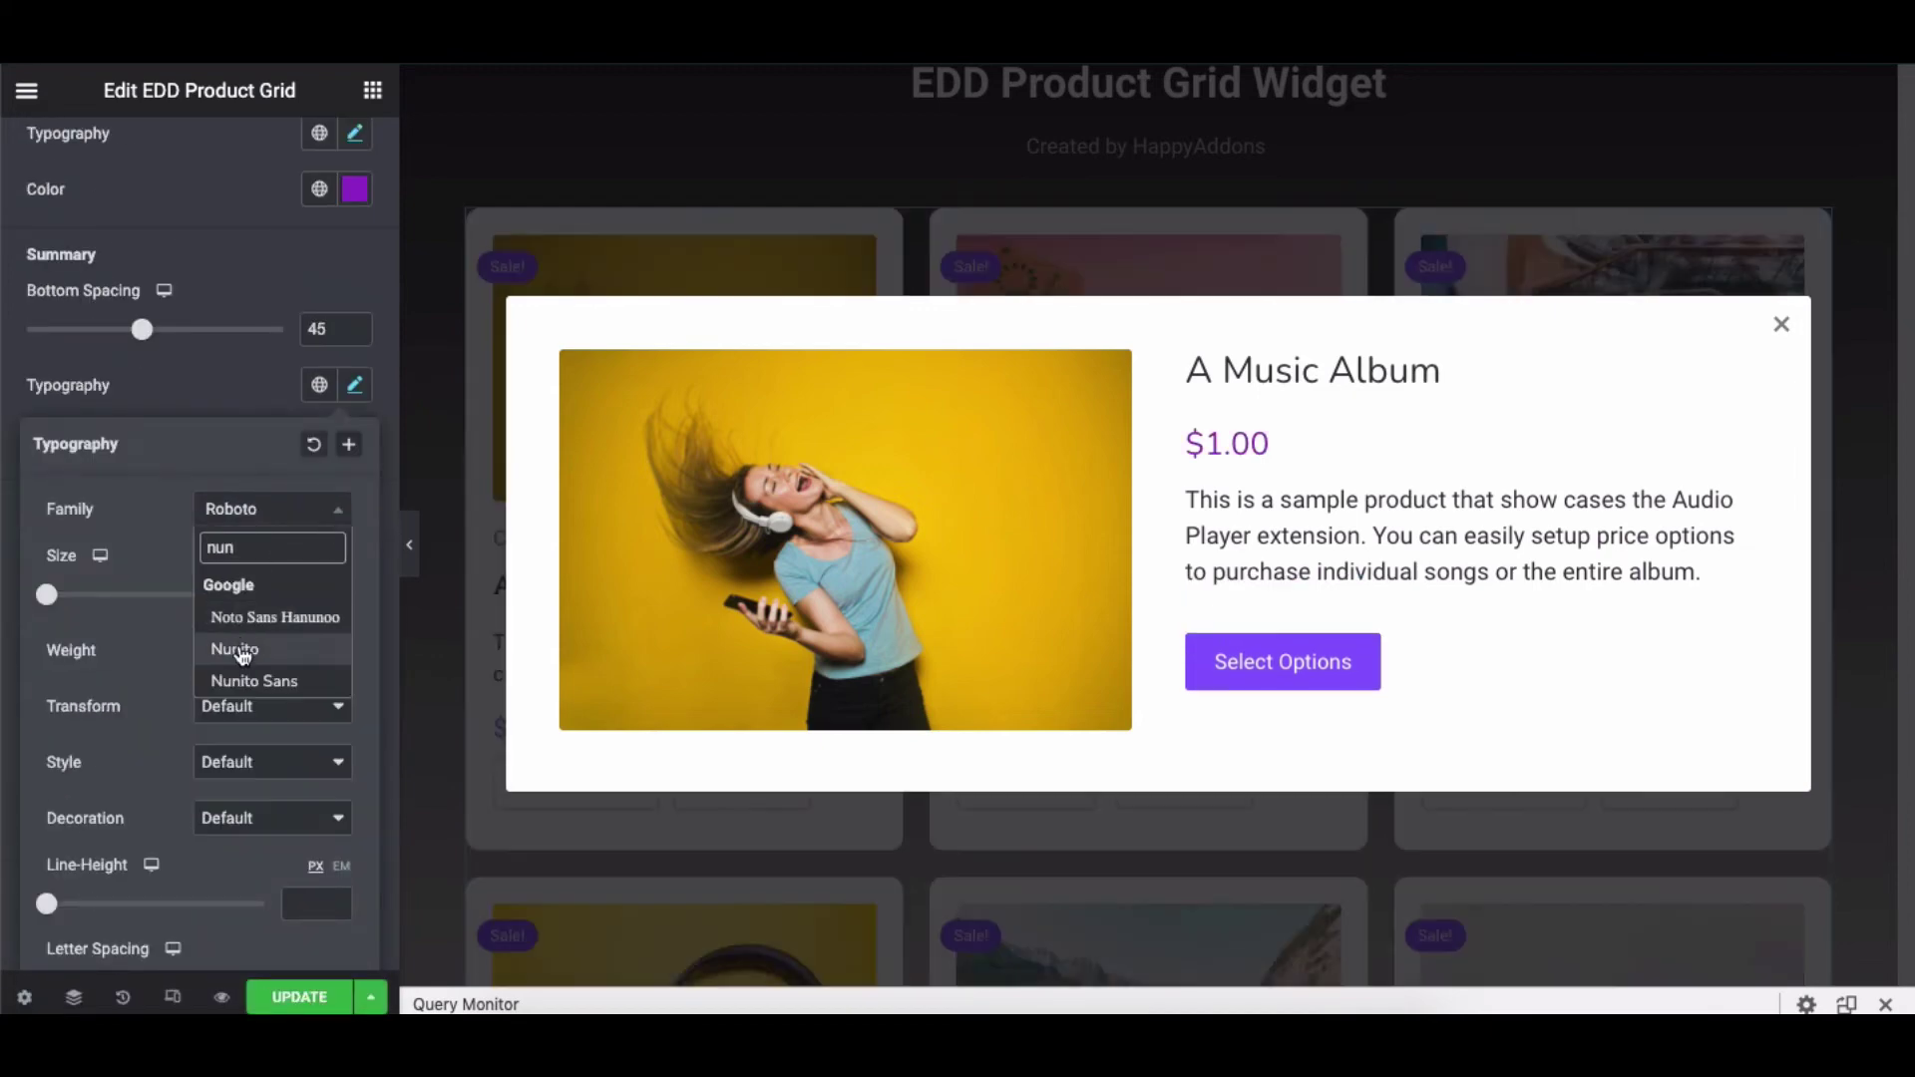
click(243, 651)
click(231, 401)
click(354, 440)
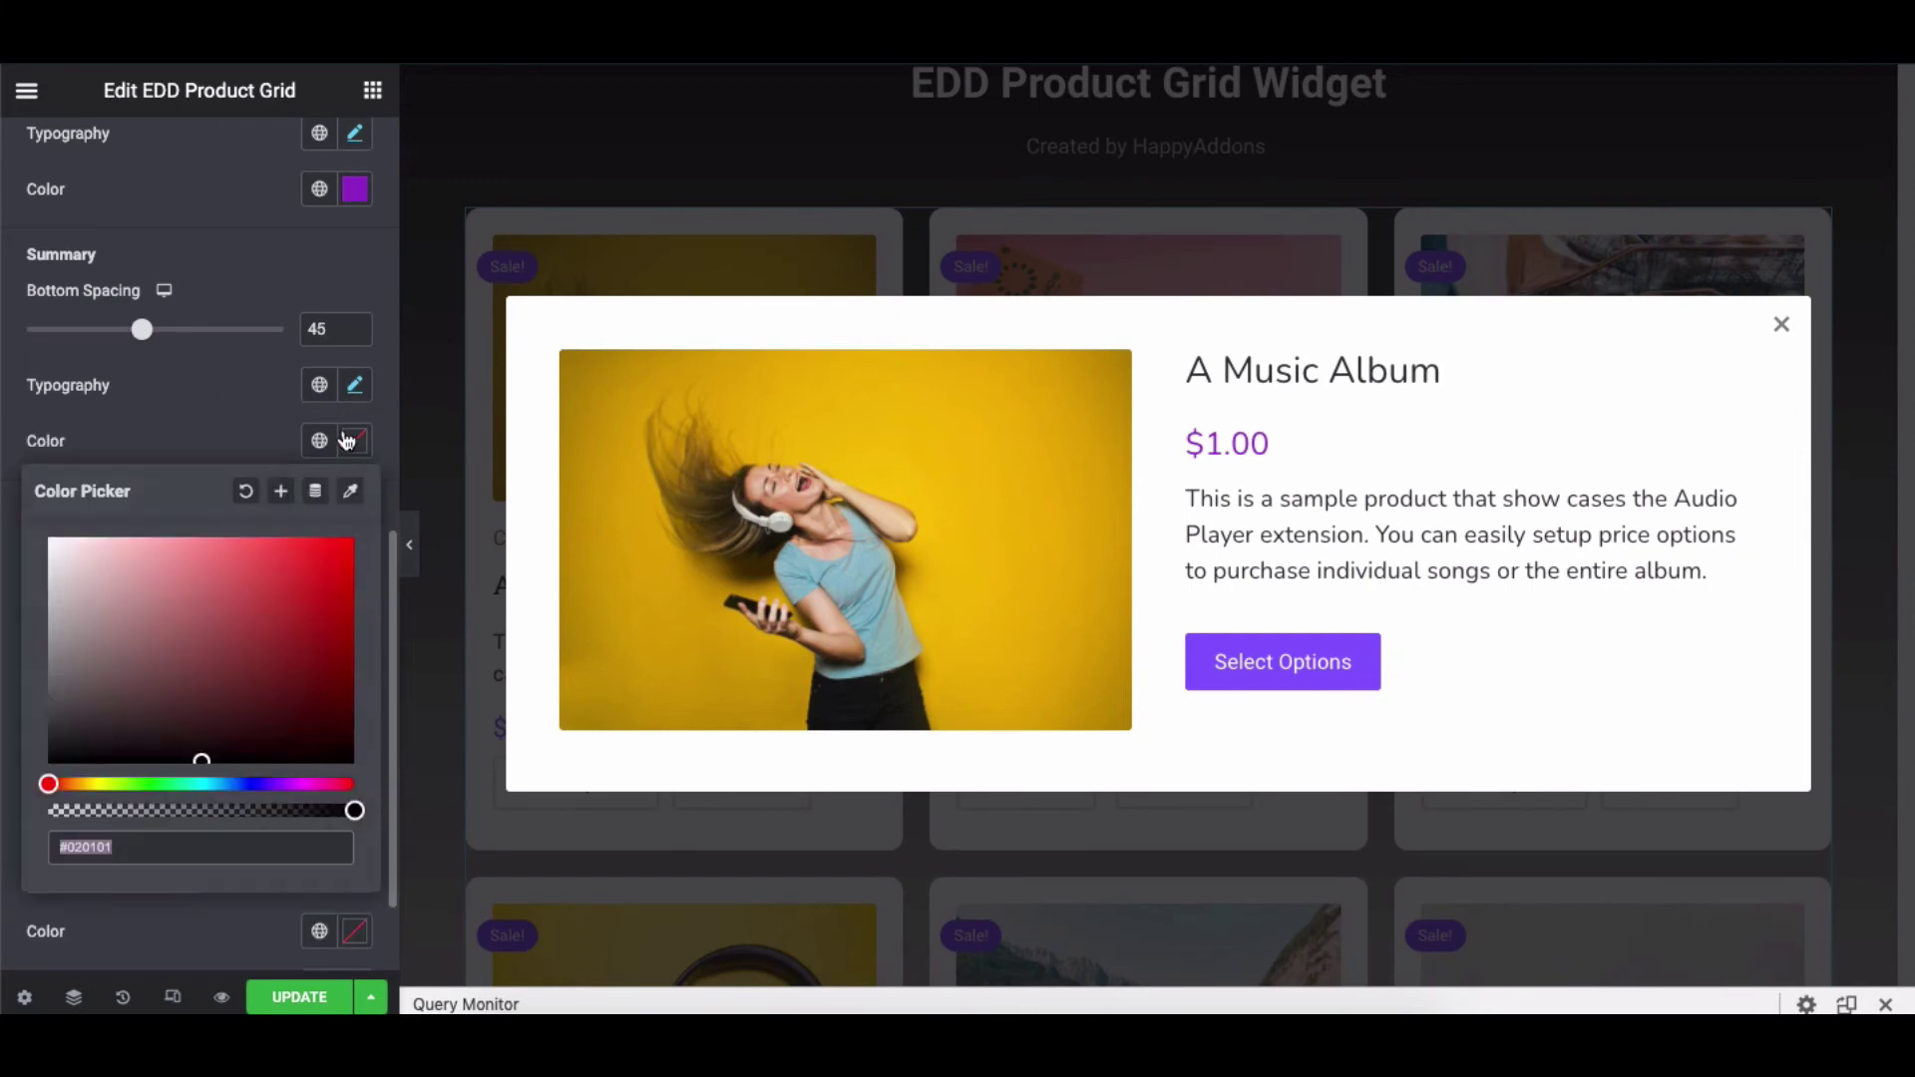
click(218, 706)
click(98, 731)
click(76, 705)
click(276, 484)
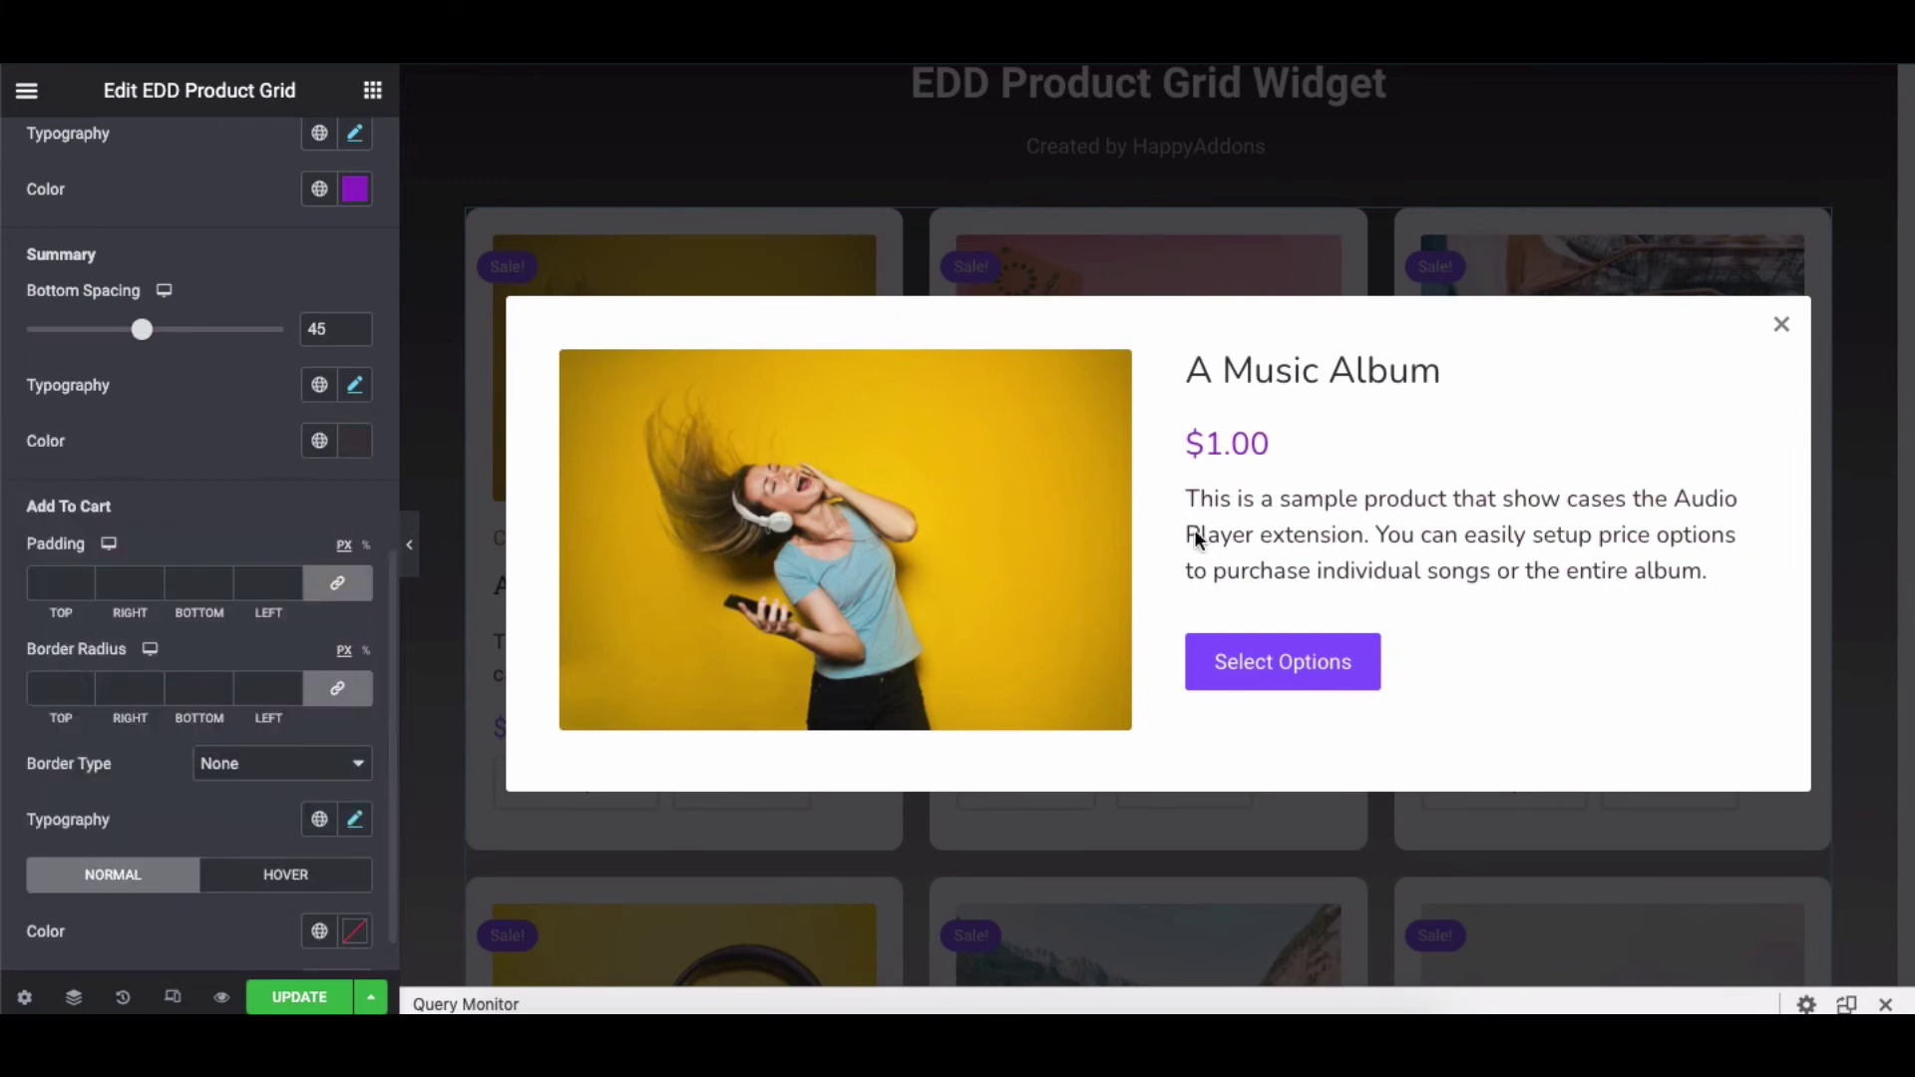
Give the modal add-to-cart button a 15 px corner radius with no border
scroll(272, 476, down, 1)
click(270, 526)
text(10)
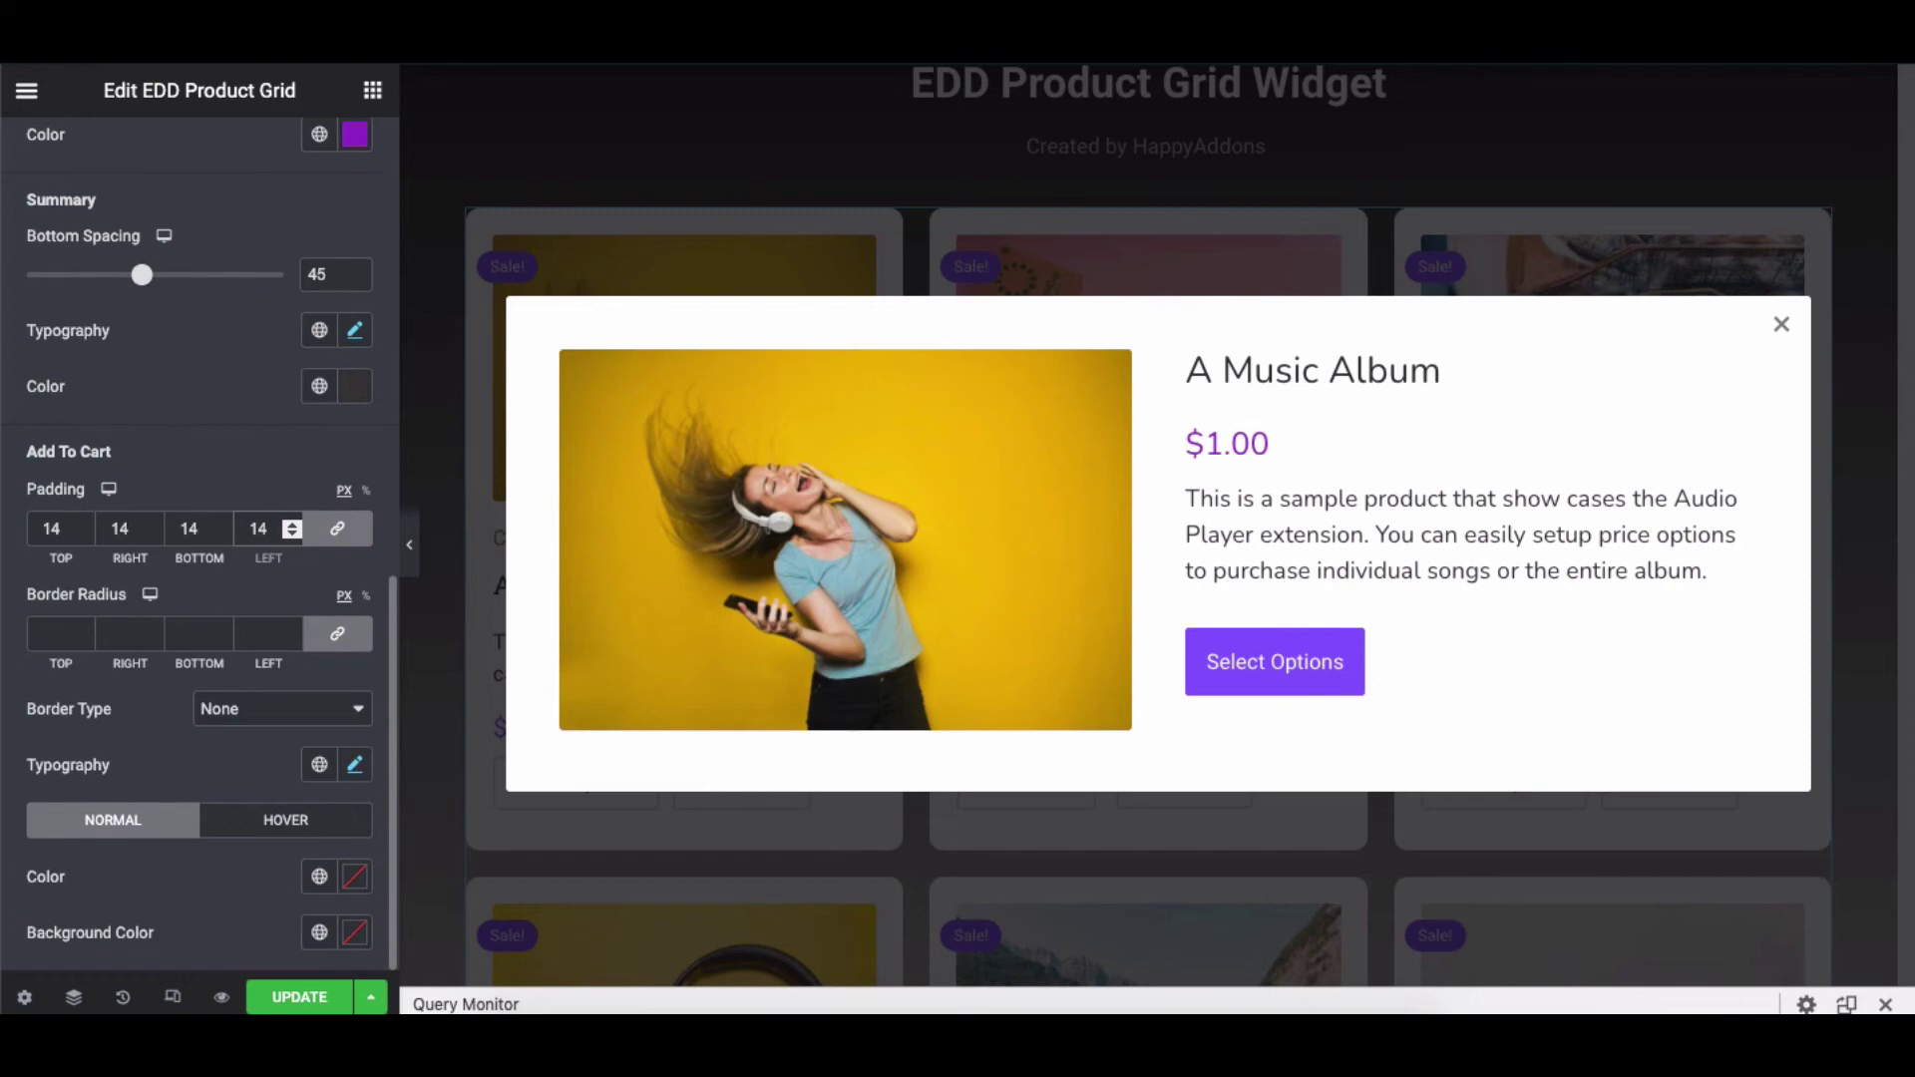
key(BackSpace)
key(BackSpace)
click(264, 634)
text(15)
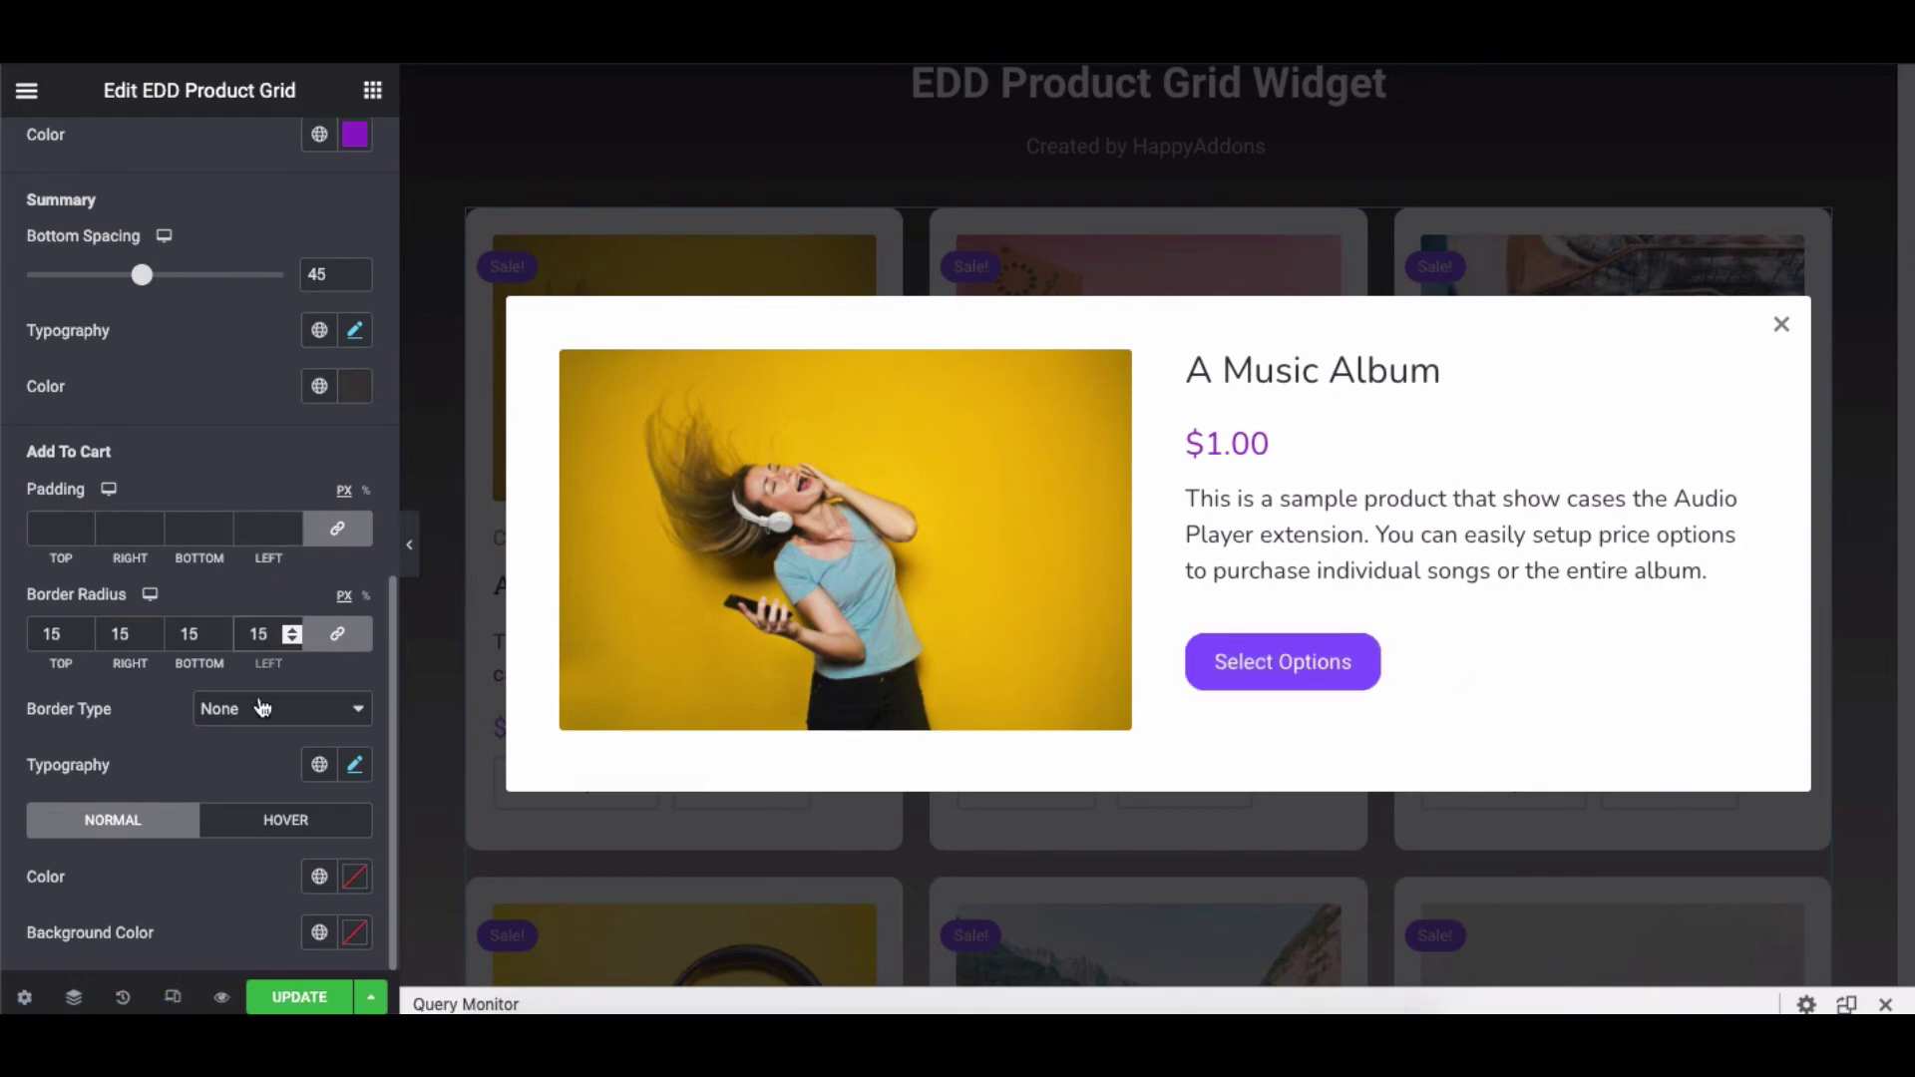
click(282, 709)
click(282, 708)
Review the modal button's typography, text colour and hover styles
click(354, 765)
click(249, 249)
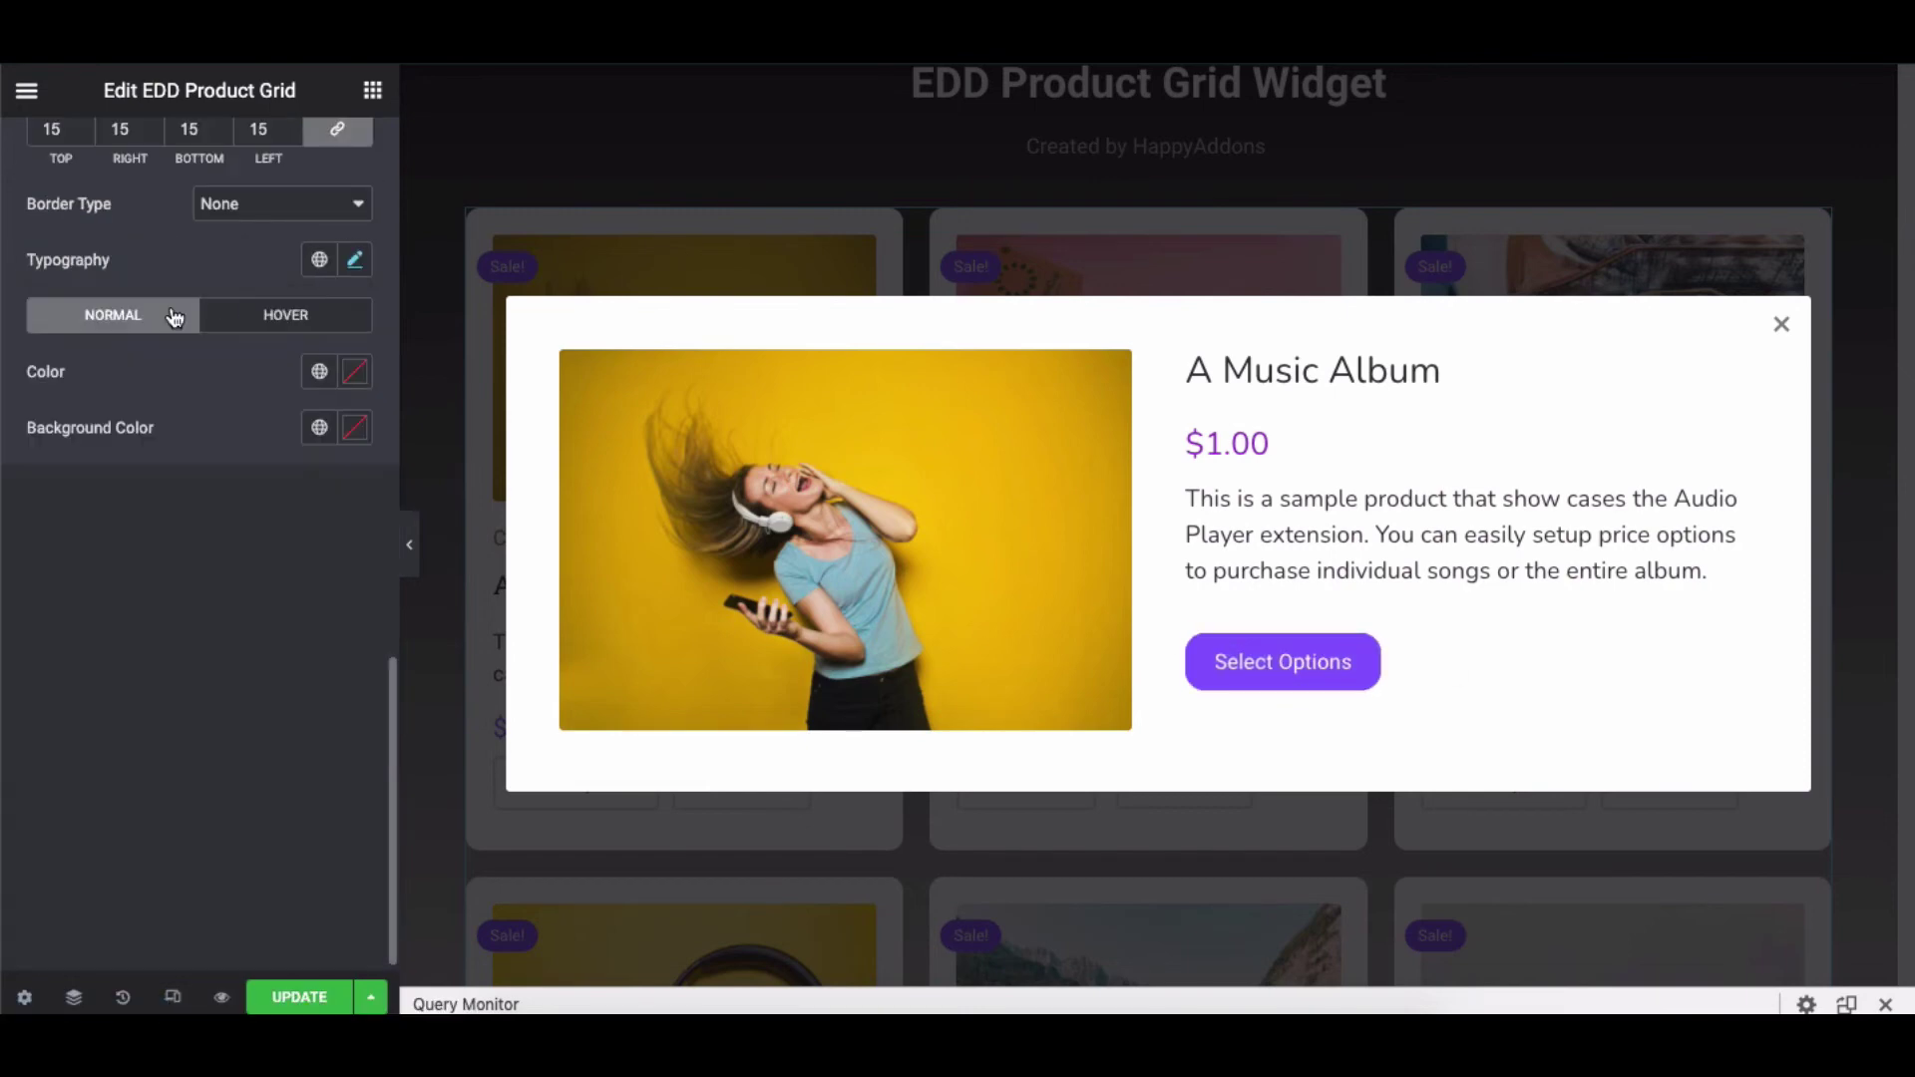
scroll(175, 314, up, 5)
click(355, 877)
click(203, 867)
click(321, 822)
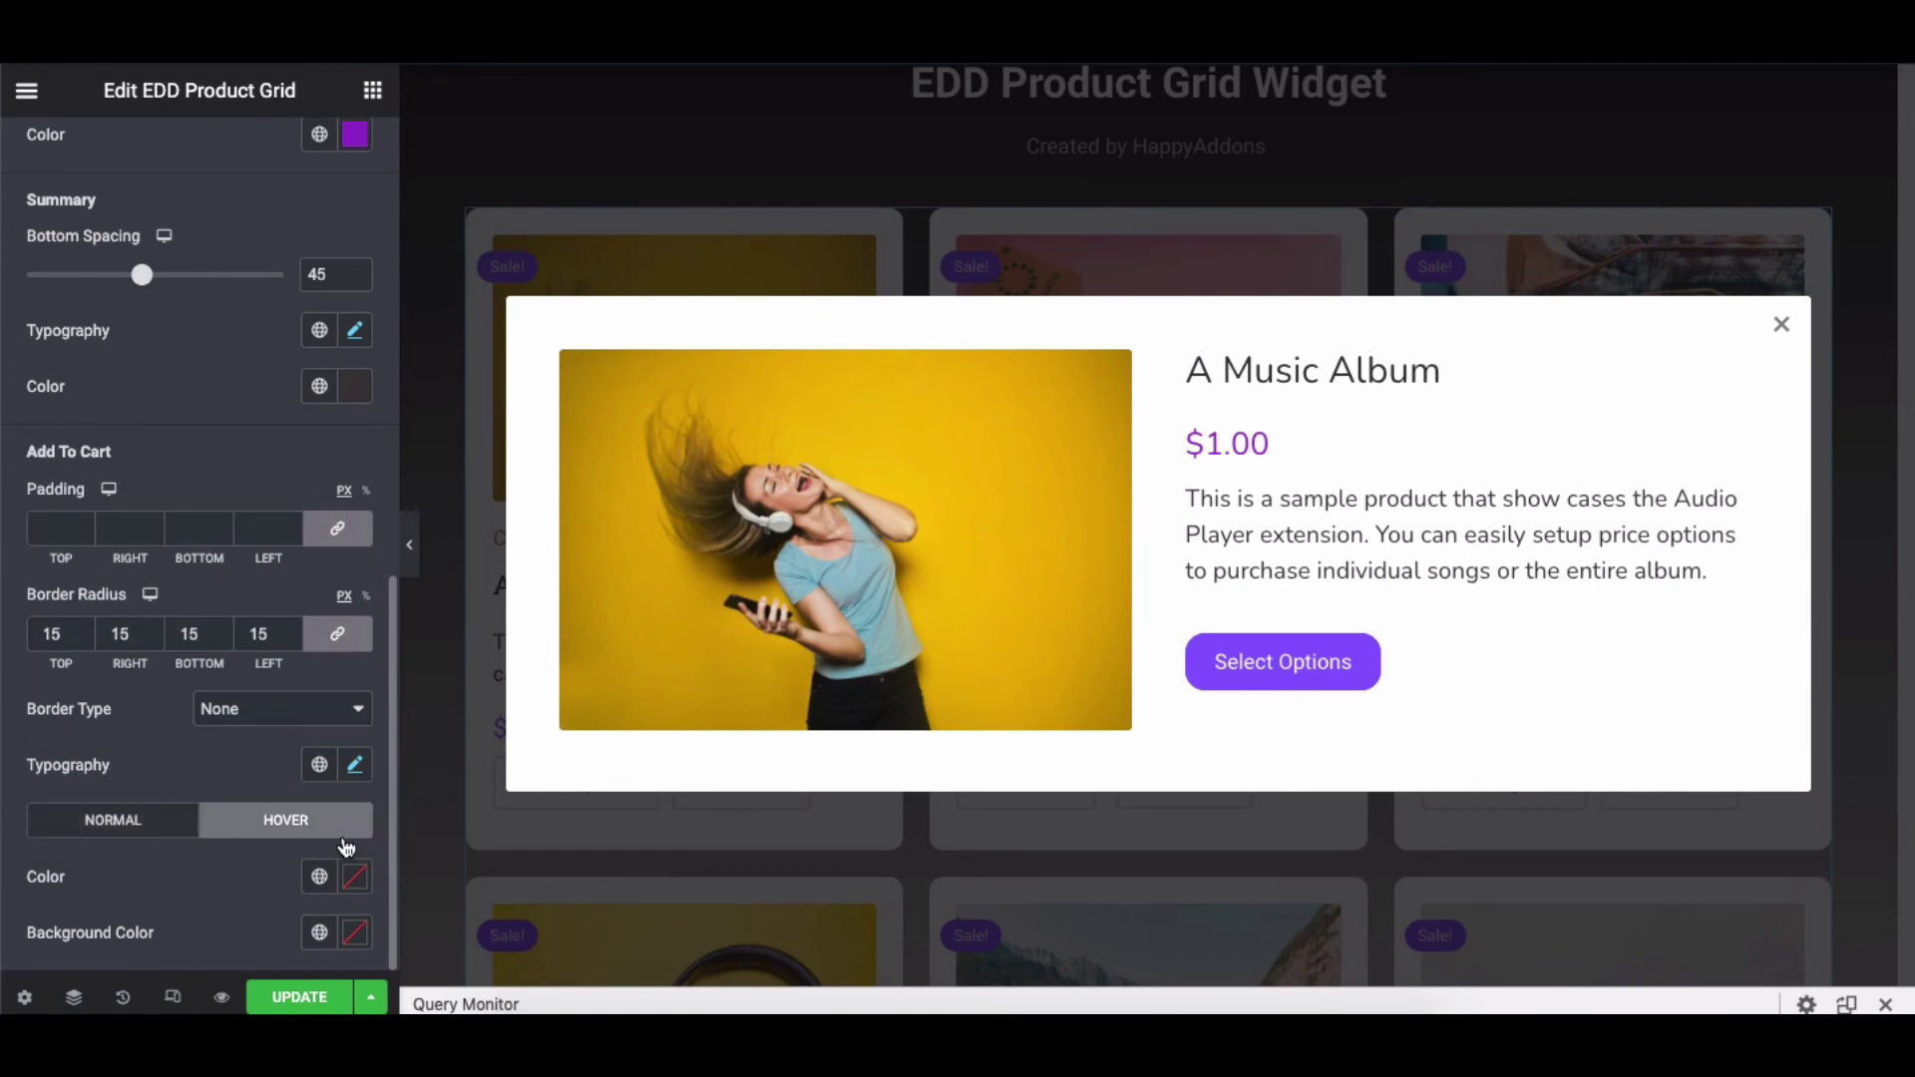
scroll(300, 698, up, 10)
click(286, 623)
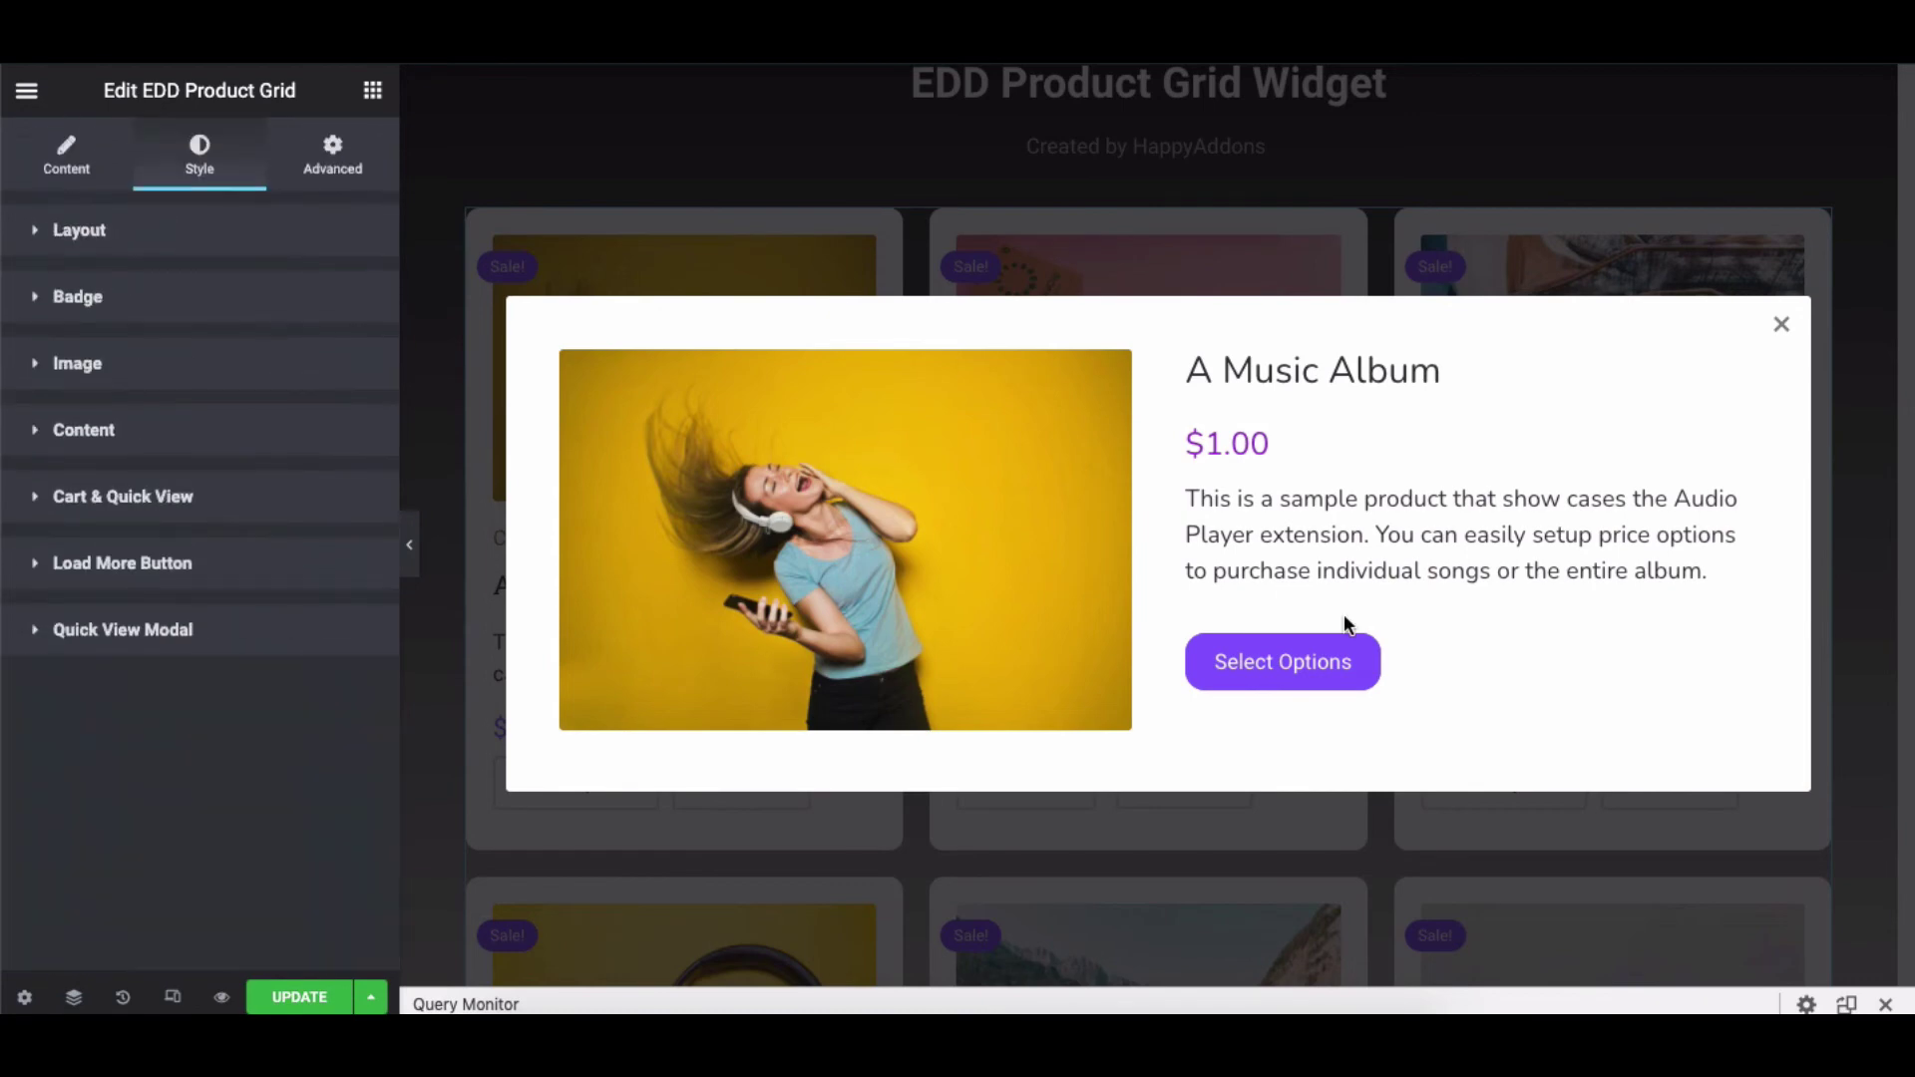
Preview the Another Sample Product and A Sample Digital Download quick views, closing each
click(1782, 324)
click(1667, 782)
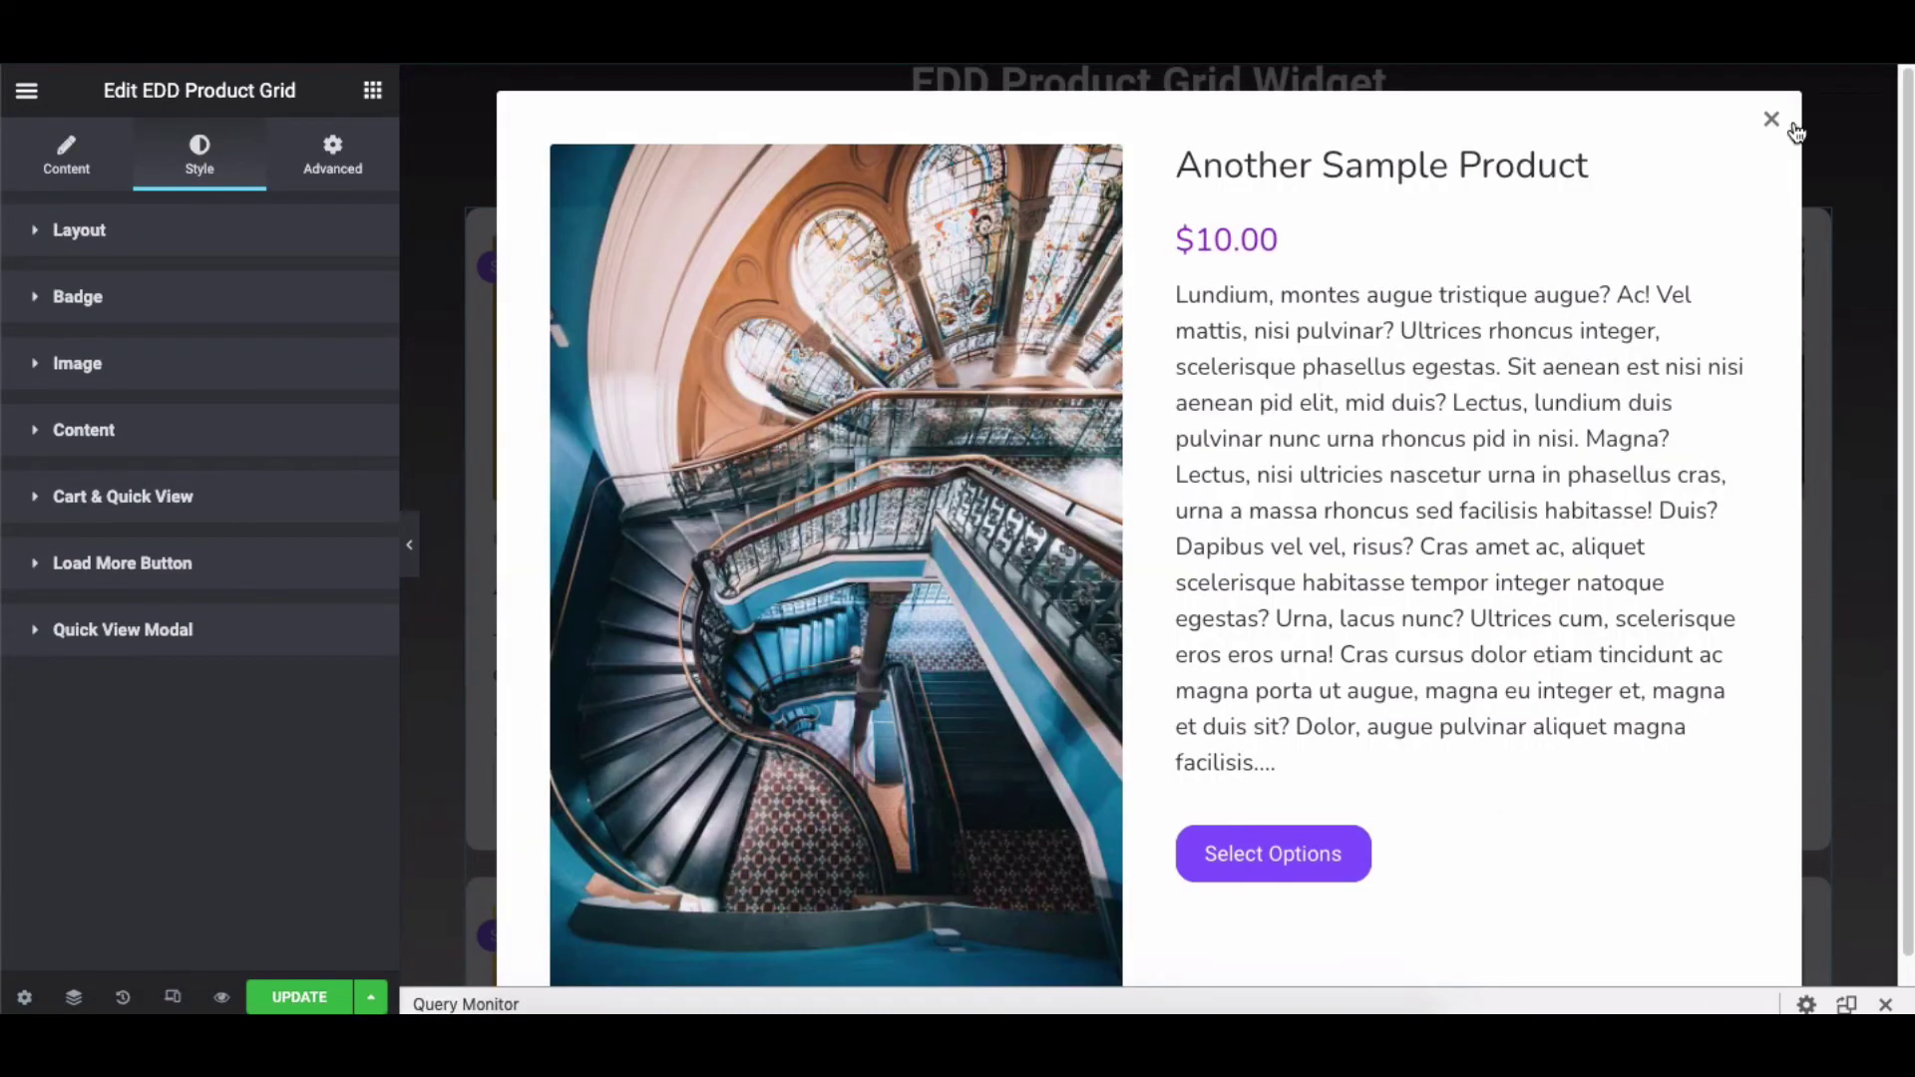
click(1794, 130)
click(1186, 778)
click(1780, 173)
Preview the Sample FREE Product quick view, close it, and return to the grid top
scroll(1229, 776, down, 6)
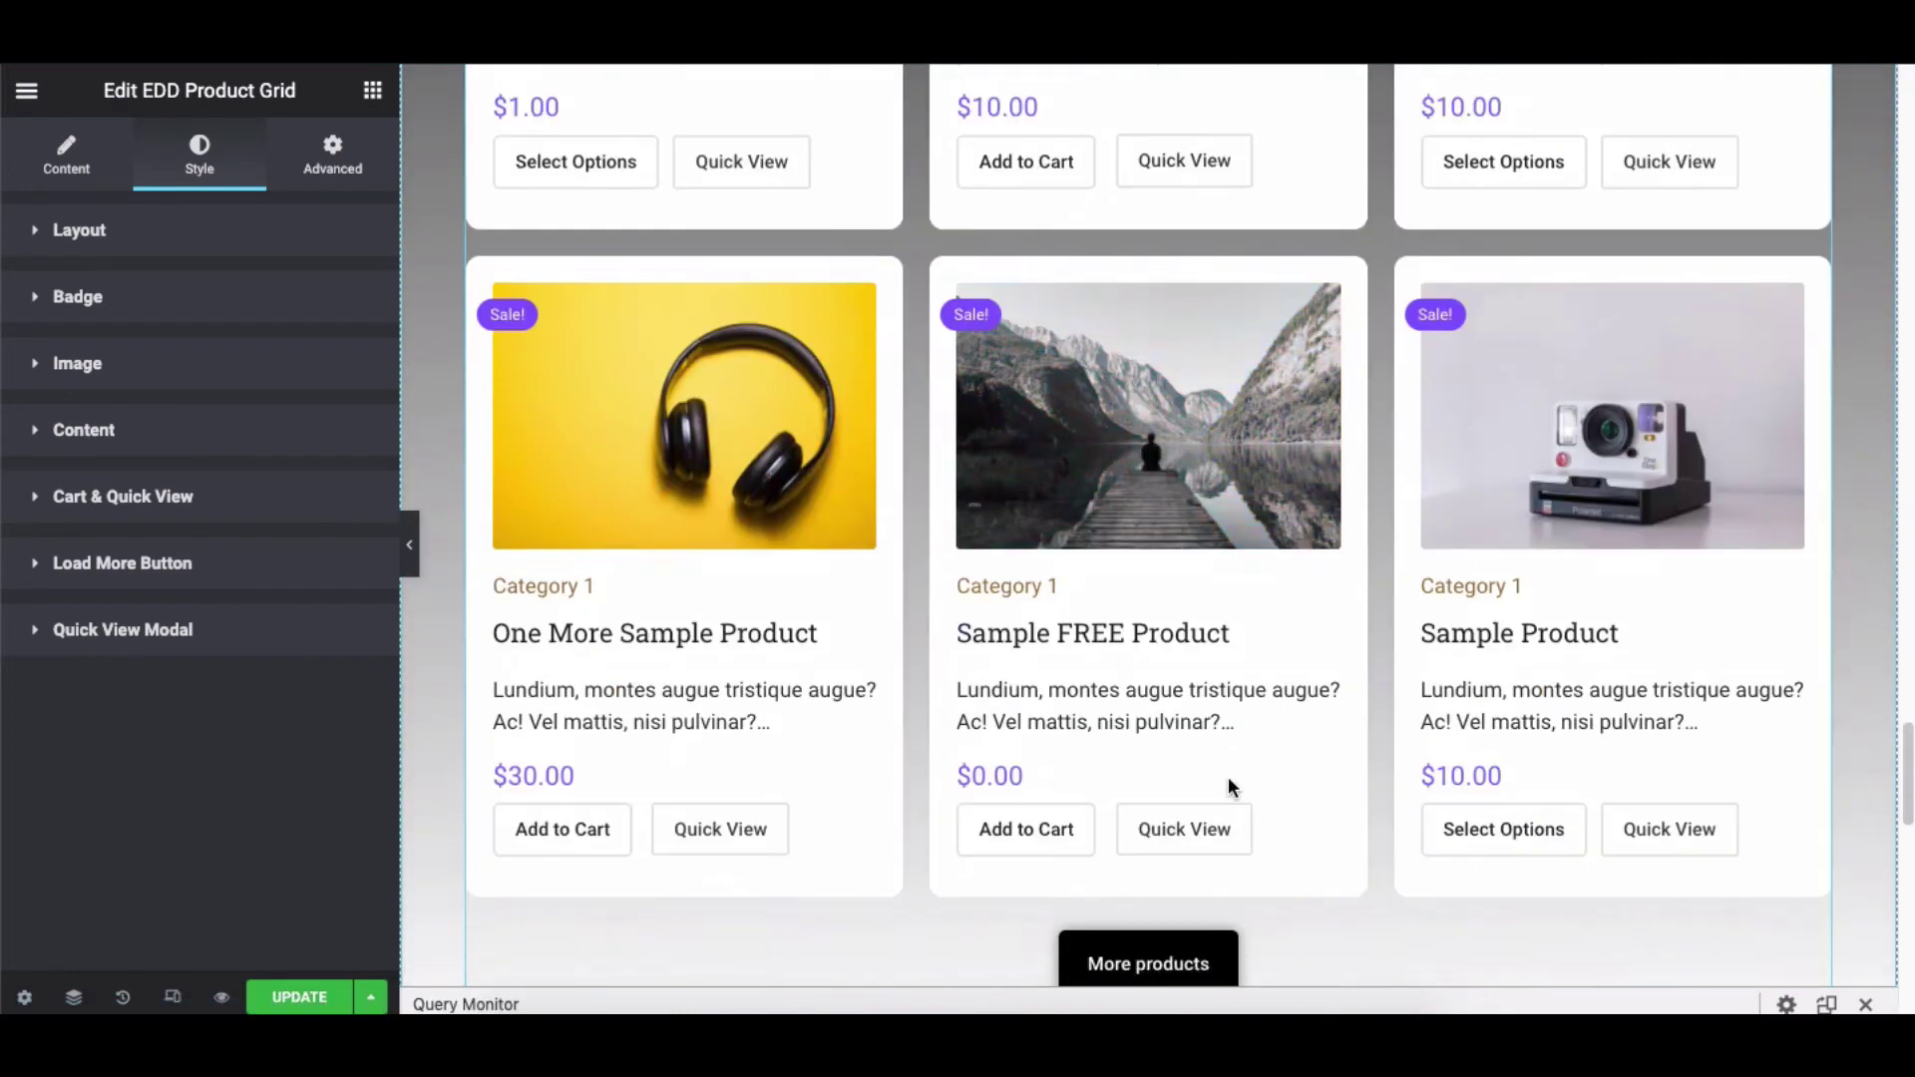
click(1193, 820)
click(1781, 158)
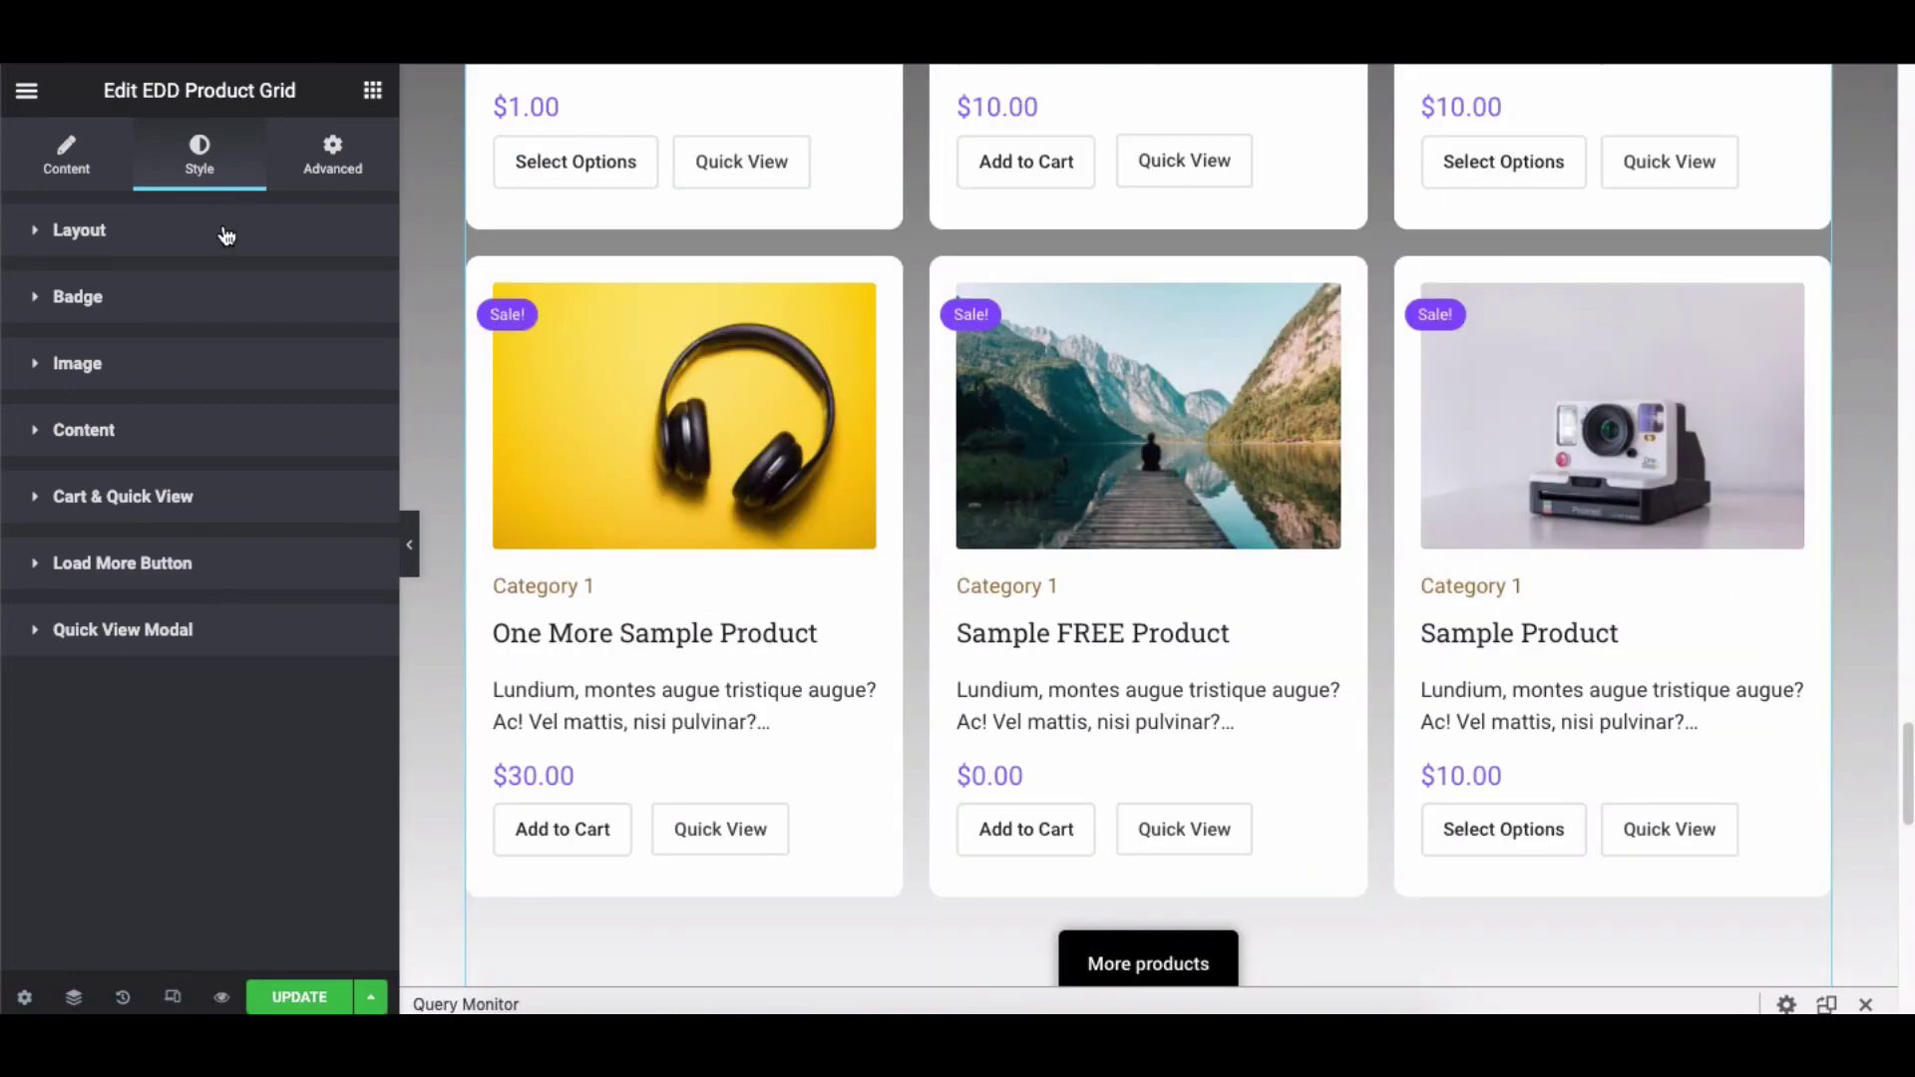
scroll(619, 315, up, 6)
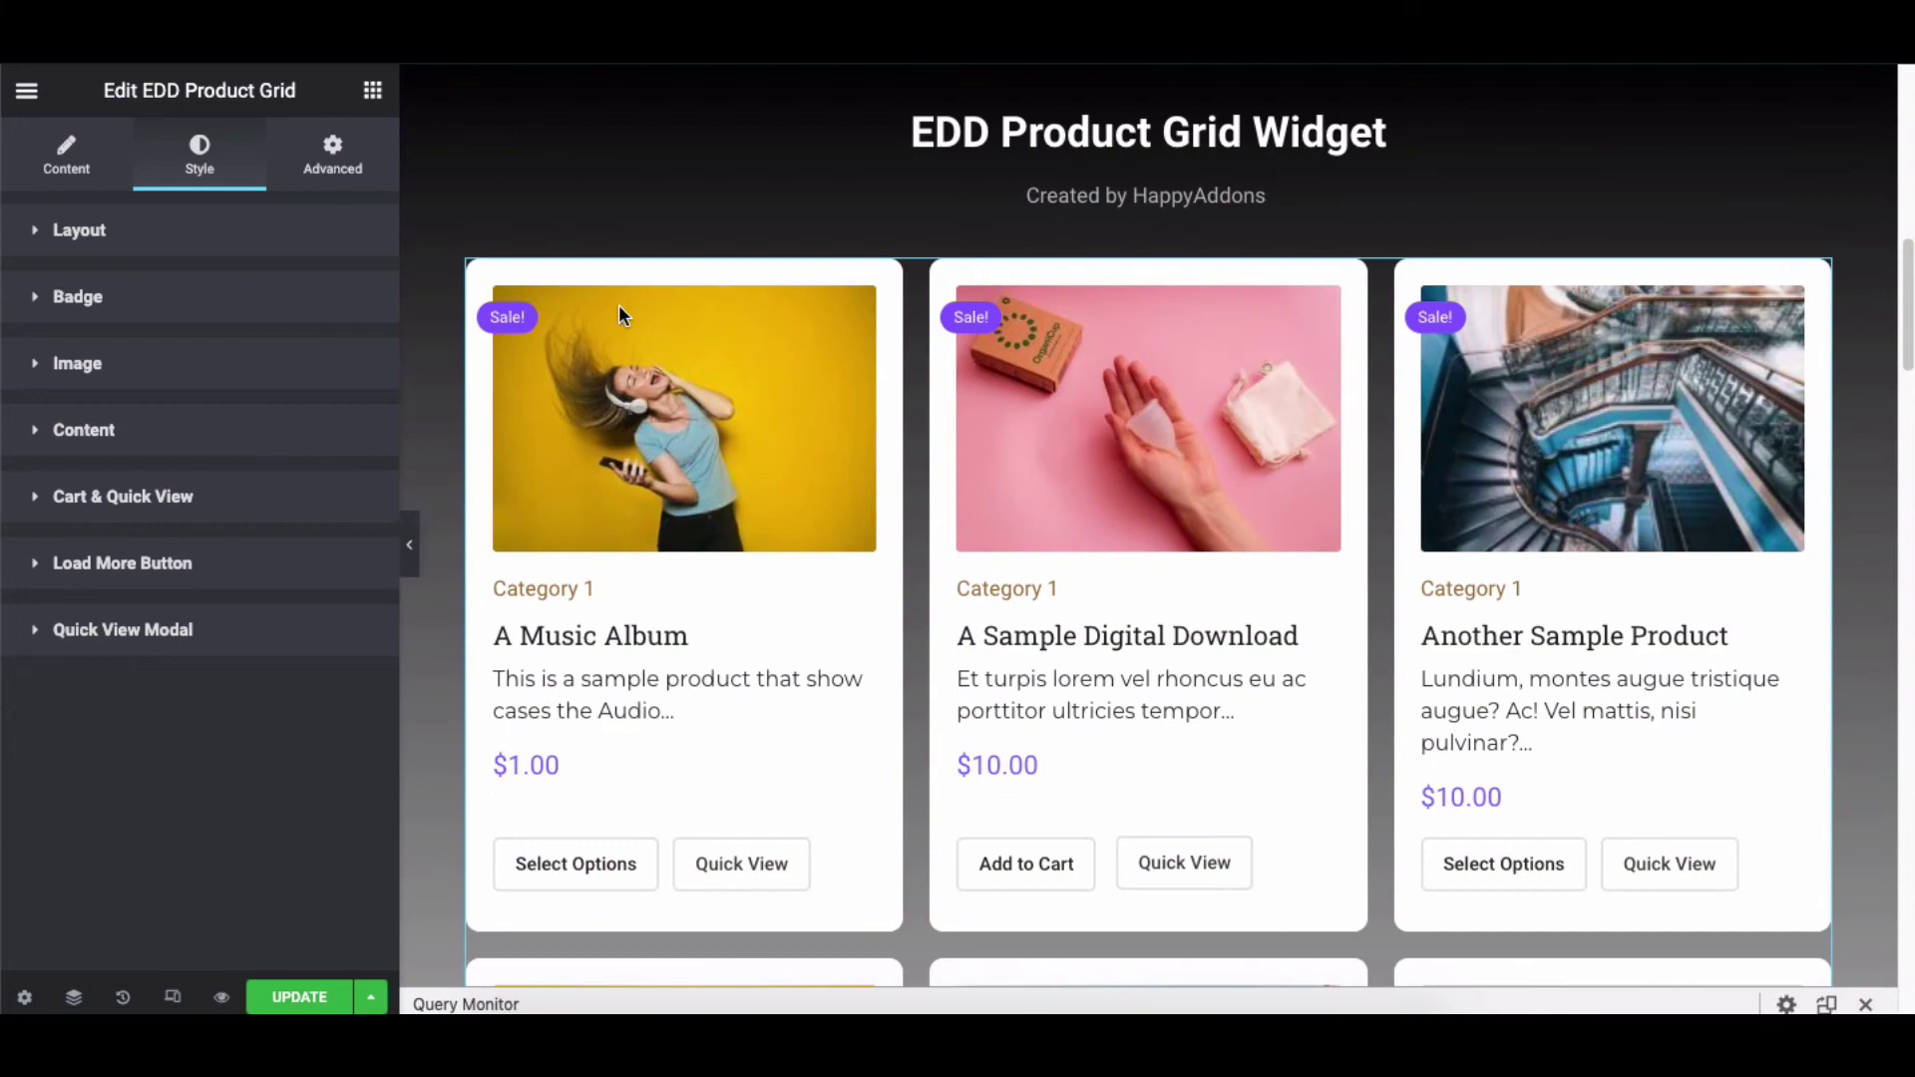
scroll(1889, 347, down, 6)
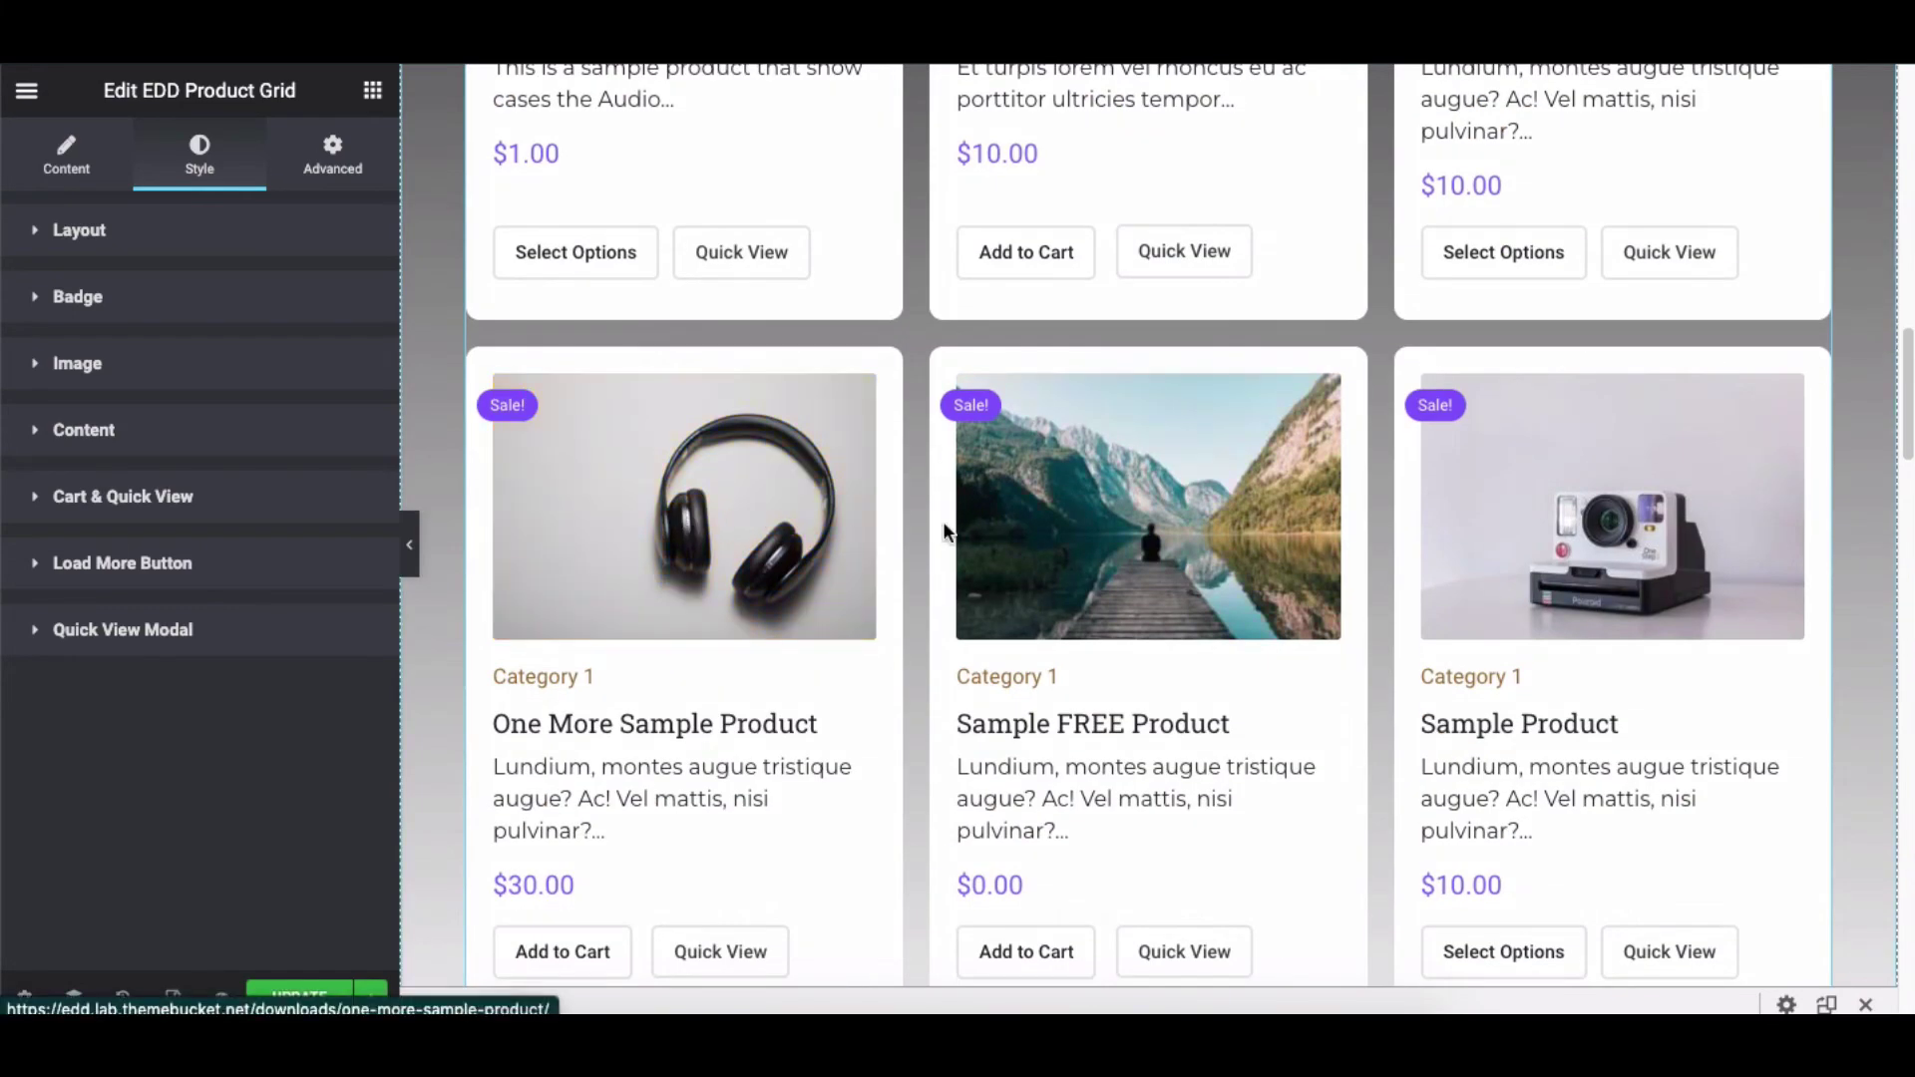
scroll(1870, 467, up, 6)
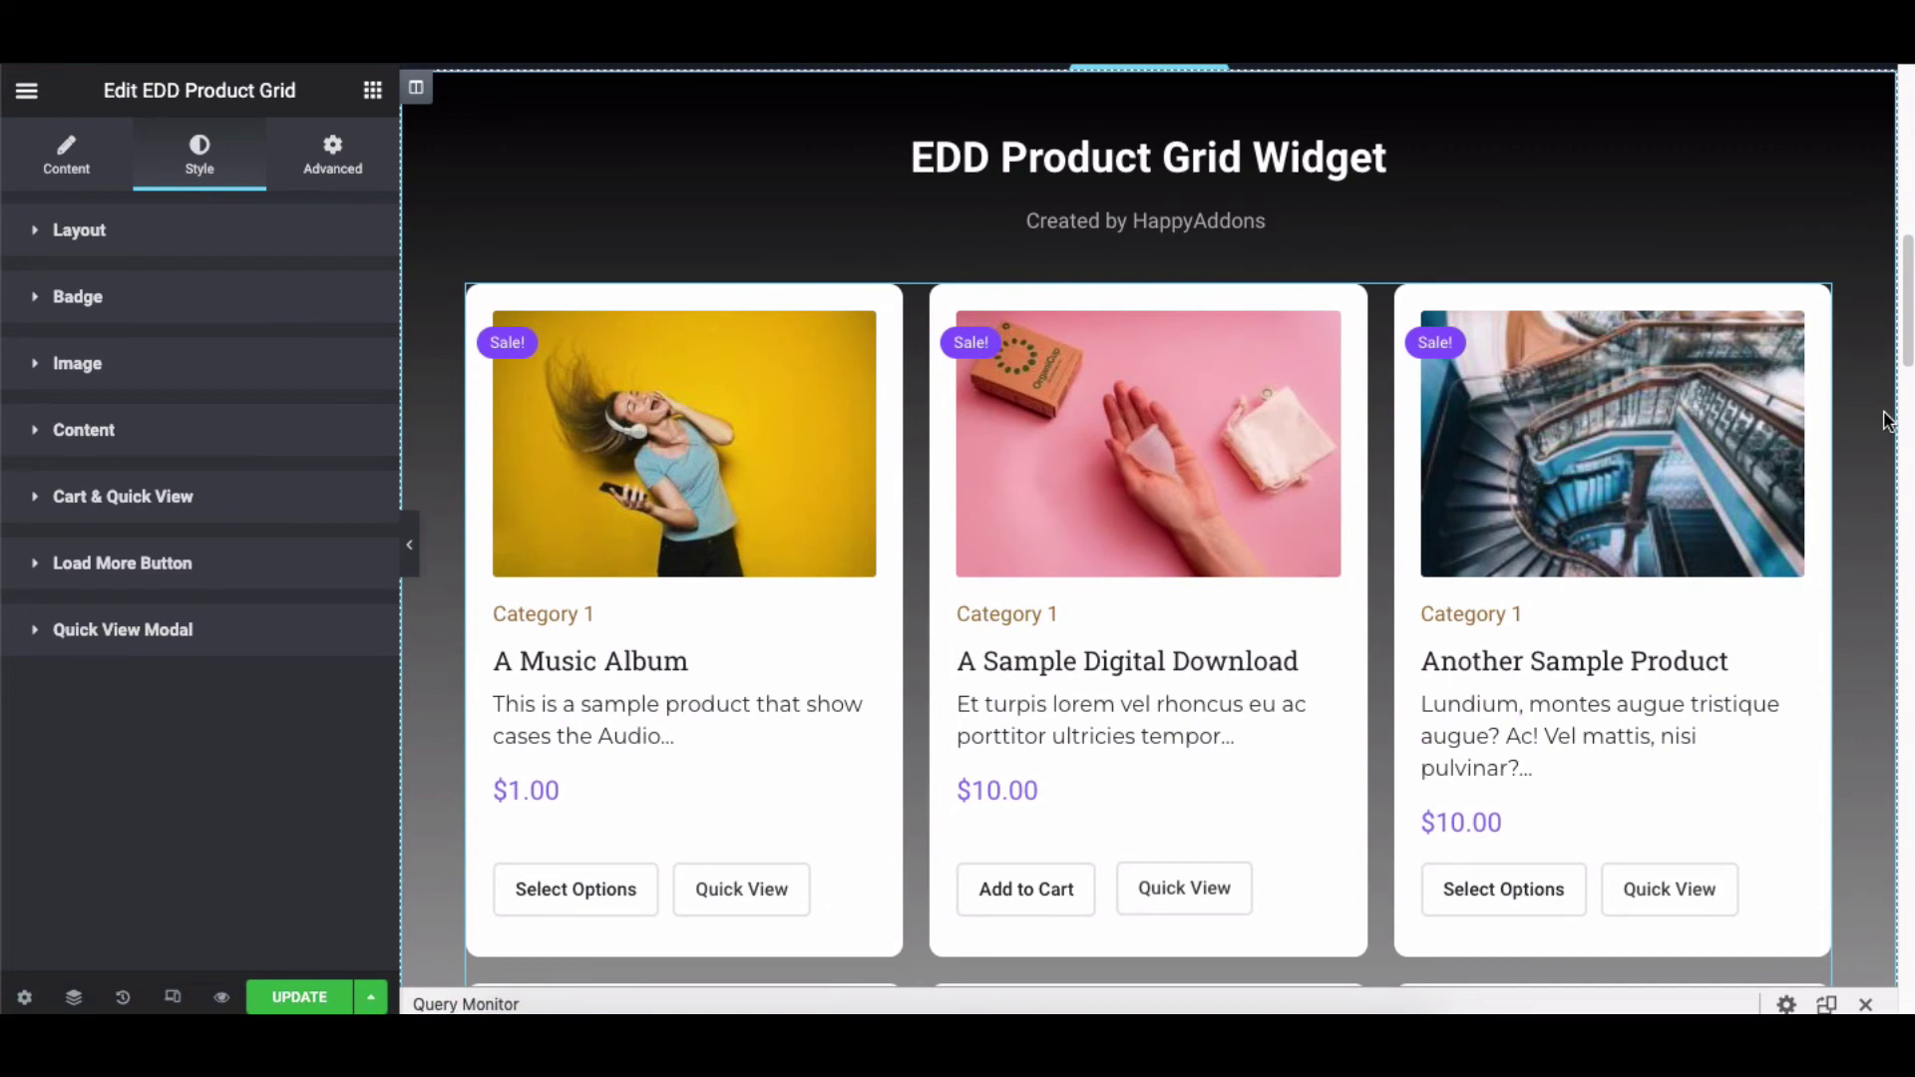
click(225, 996)
scroll(1552, 655, down, 2)
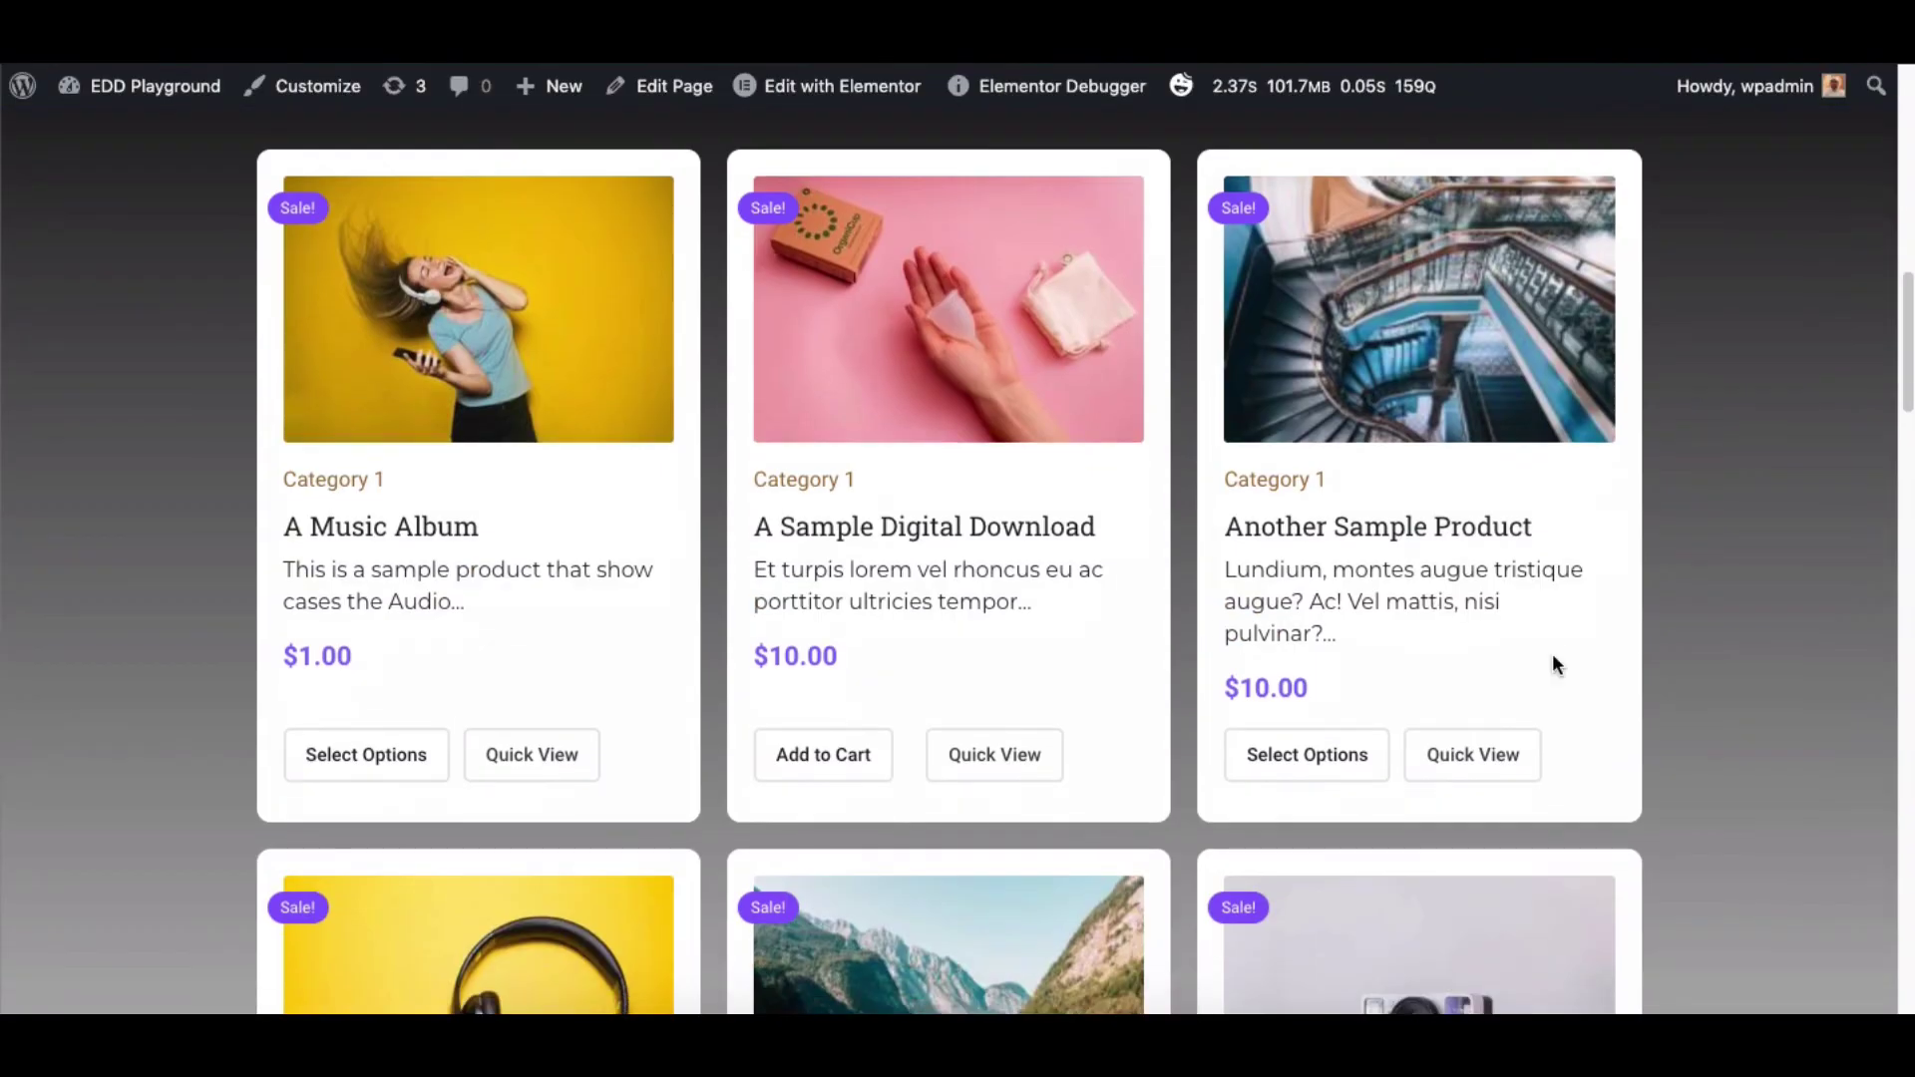
click(1471, 752)
scroll(1359, 564, down, 1)
scroll(1089, 405, up, 1)
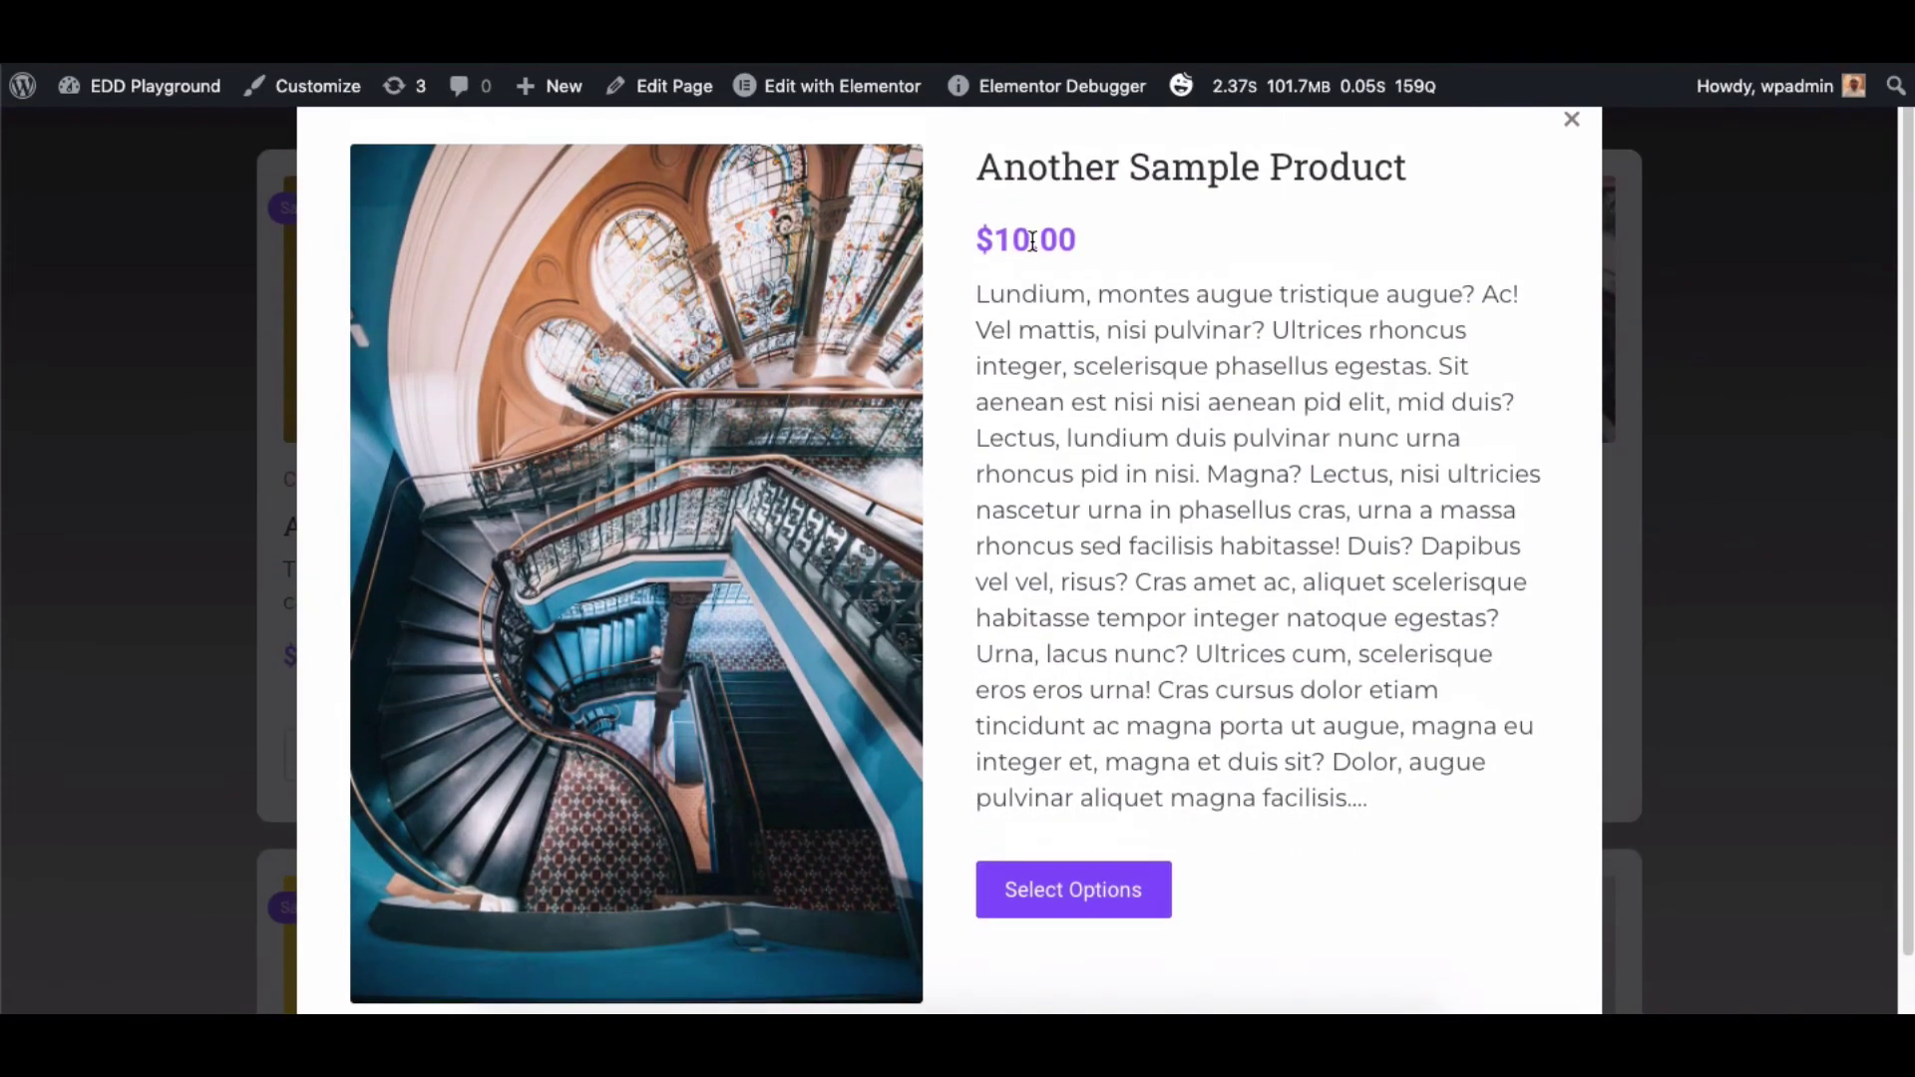
click(1556, 129)
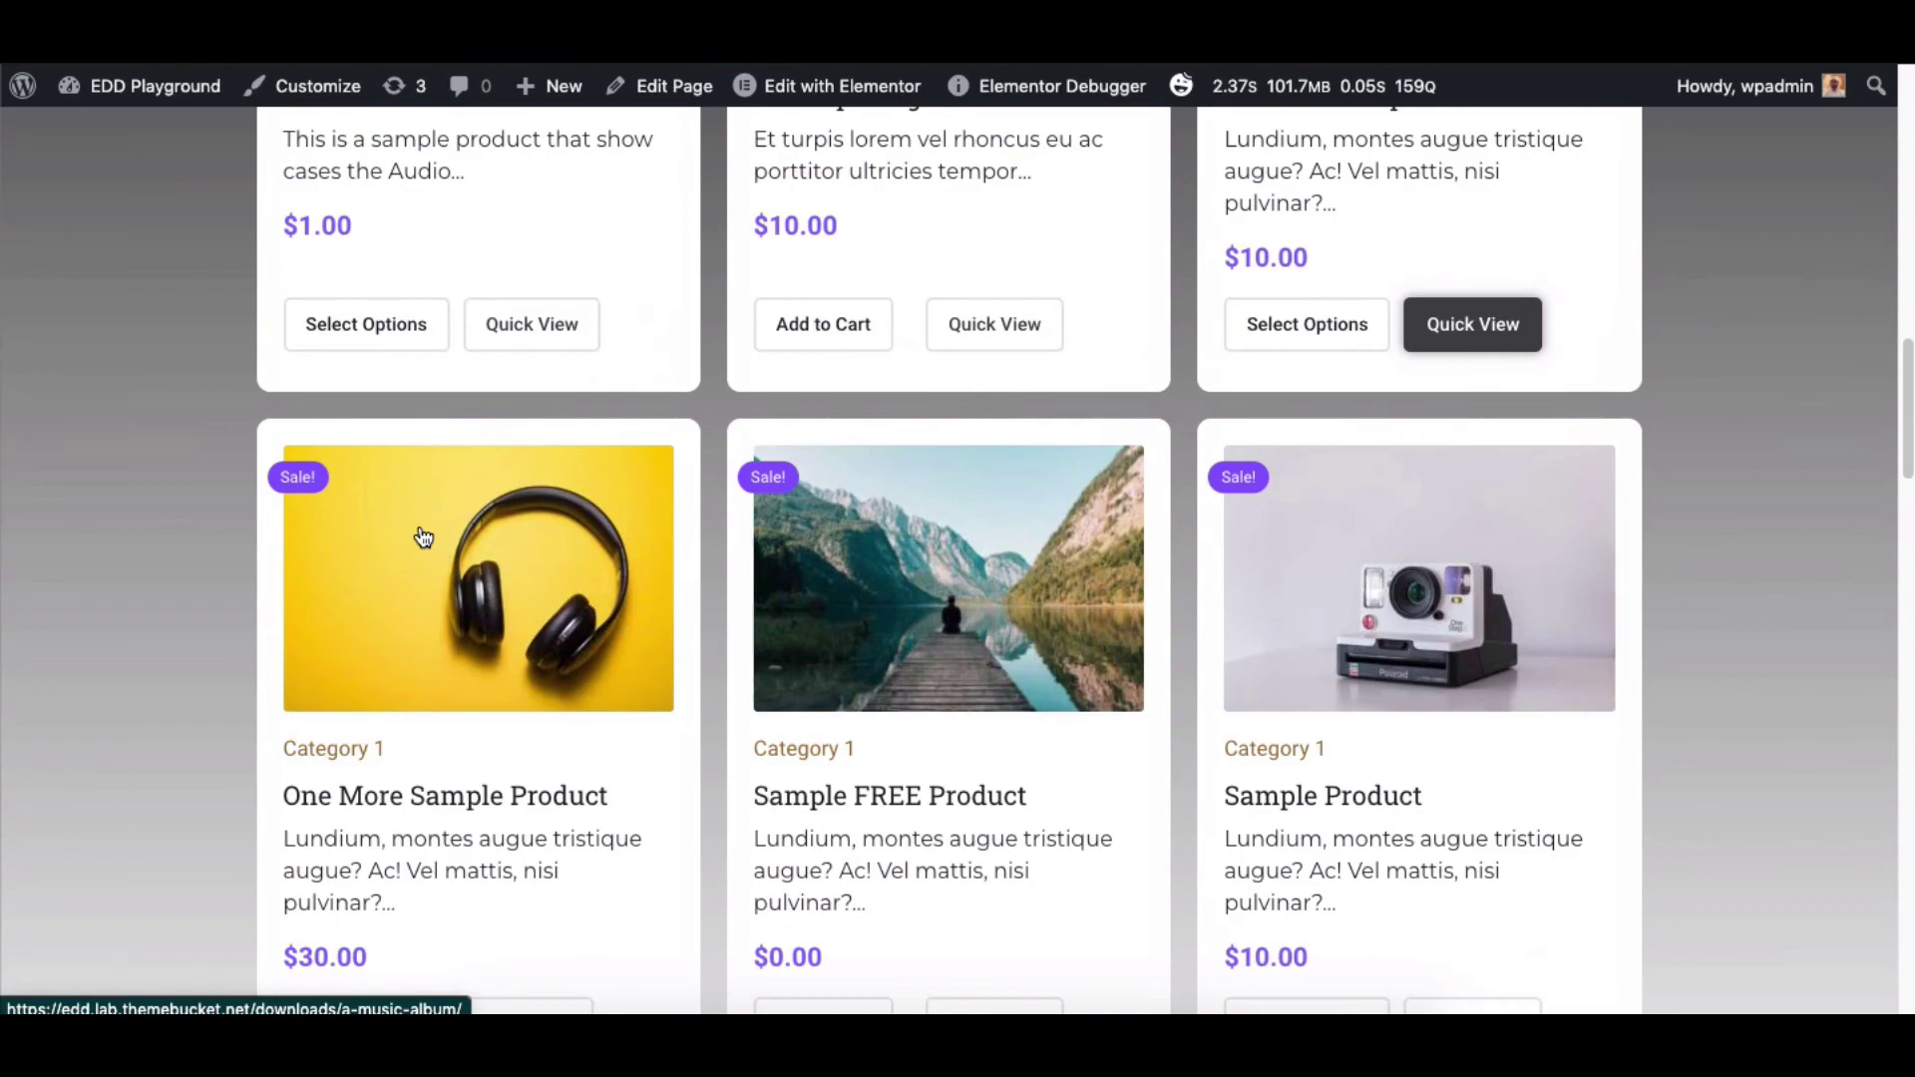
scroll(944, 877, down, 3)
scroll(991, 783, up, 8)
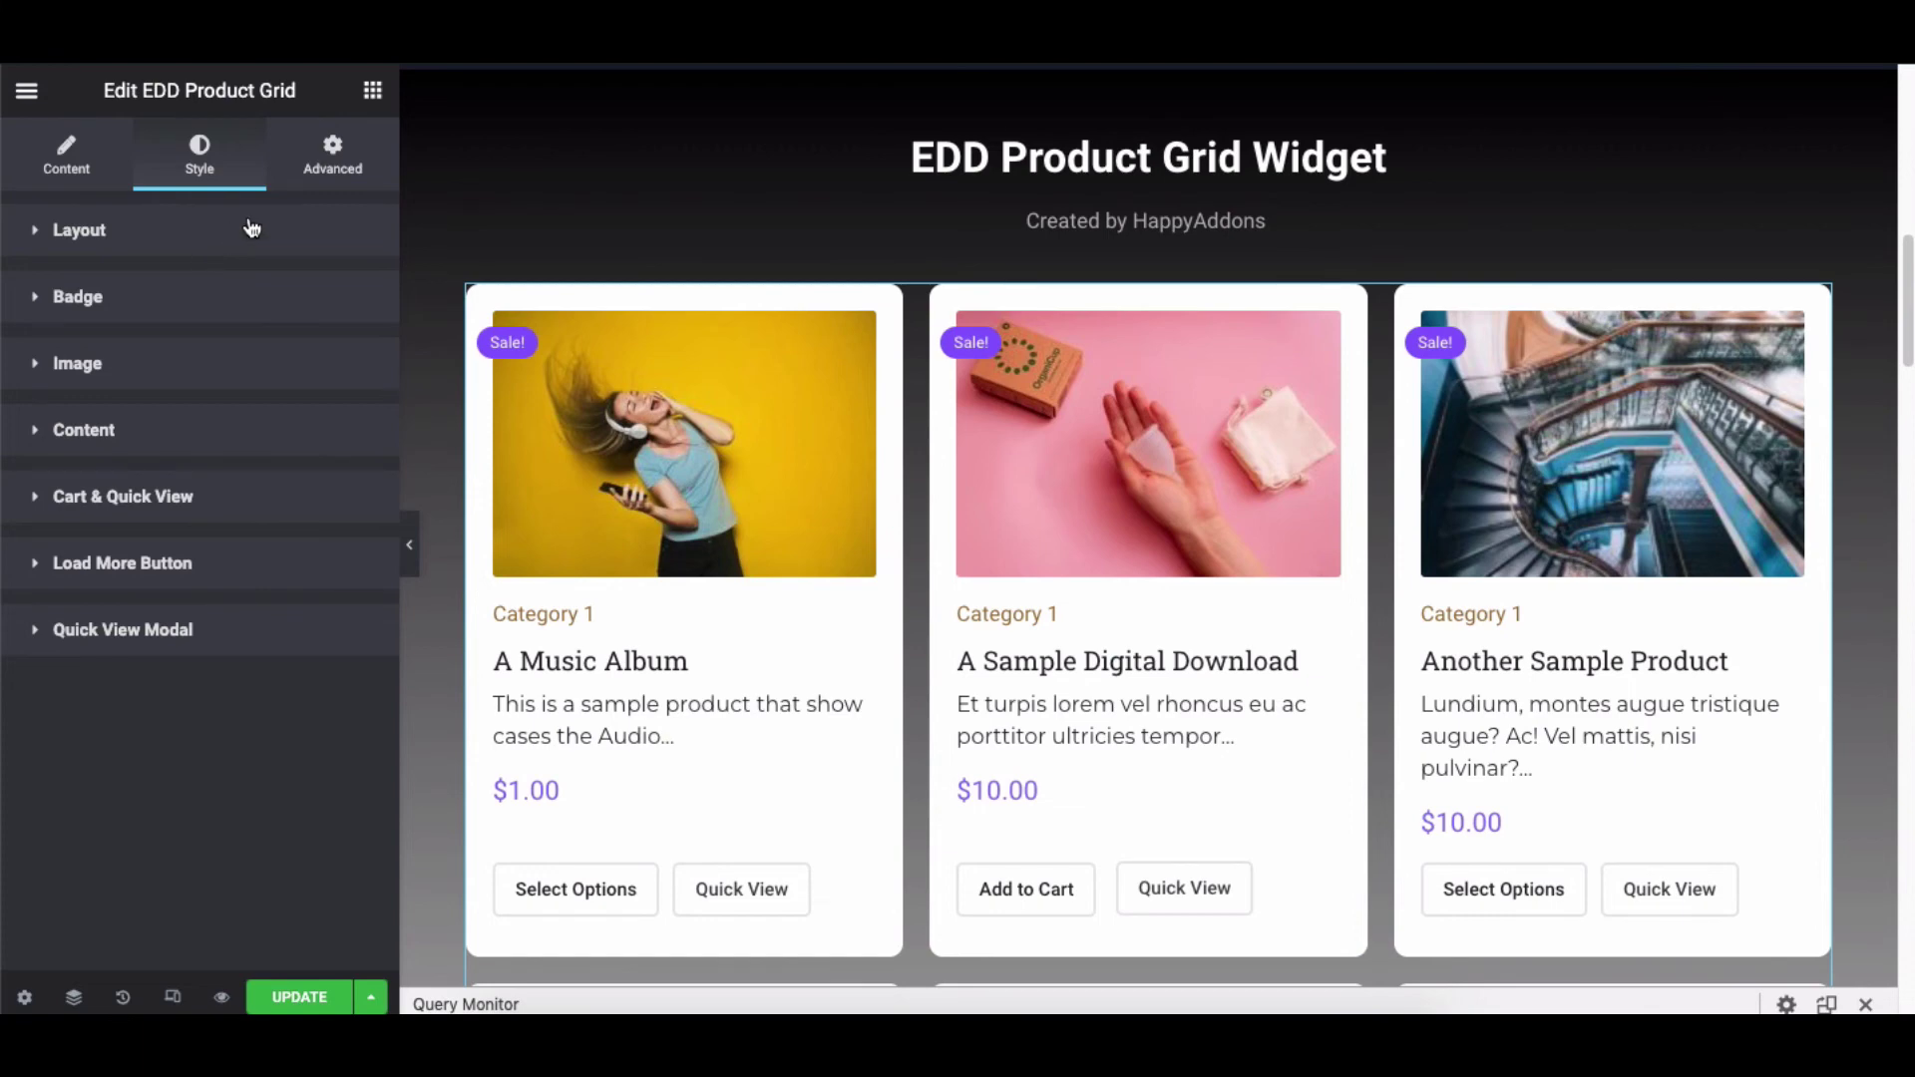
On the Advanced tab, review Layout's Width, Position, CSS ID and CSS Classes, leaving defaults unchanged
click(334, 156)
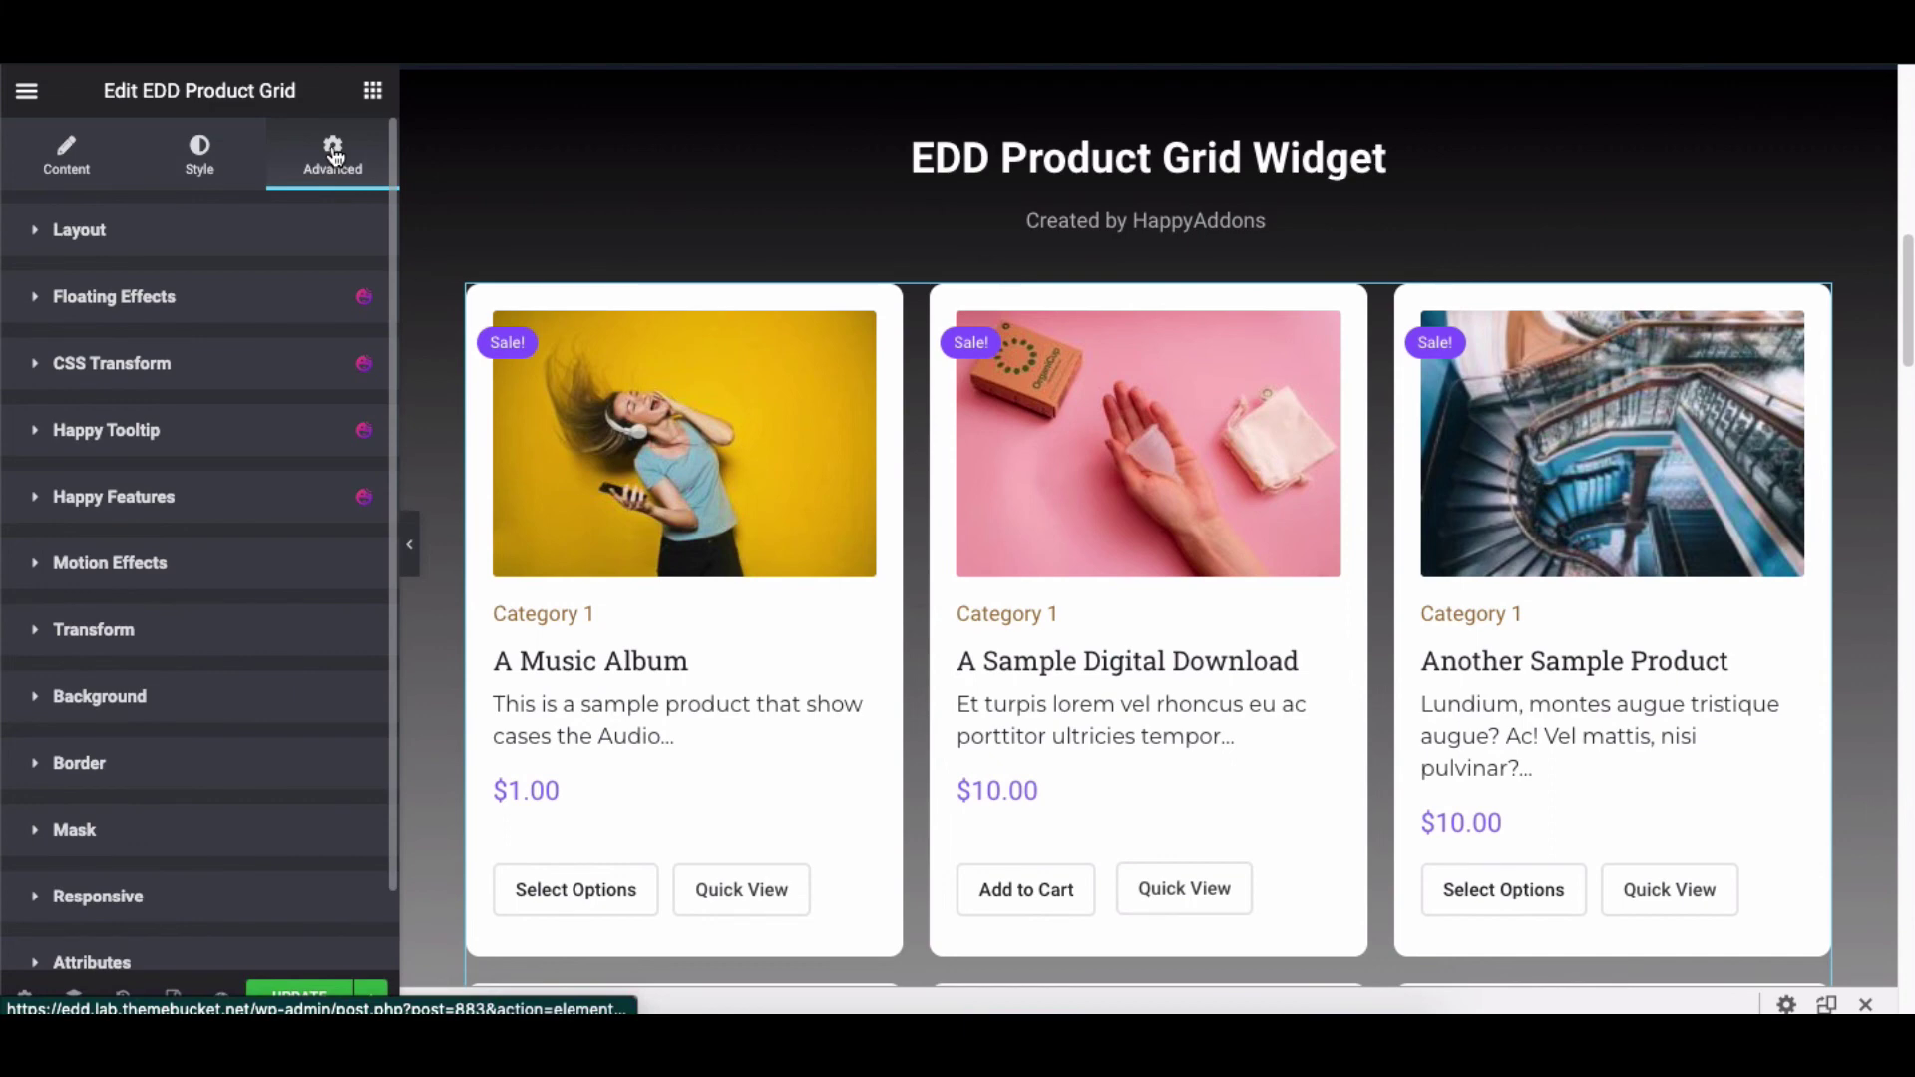
click(155, 234)
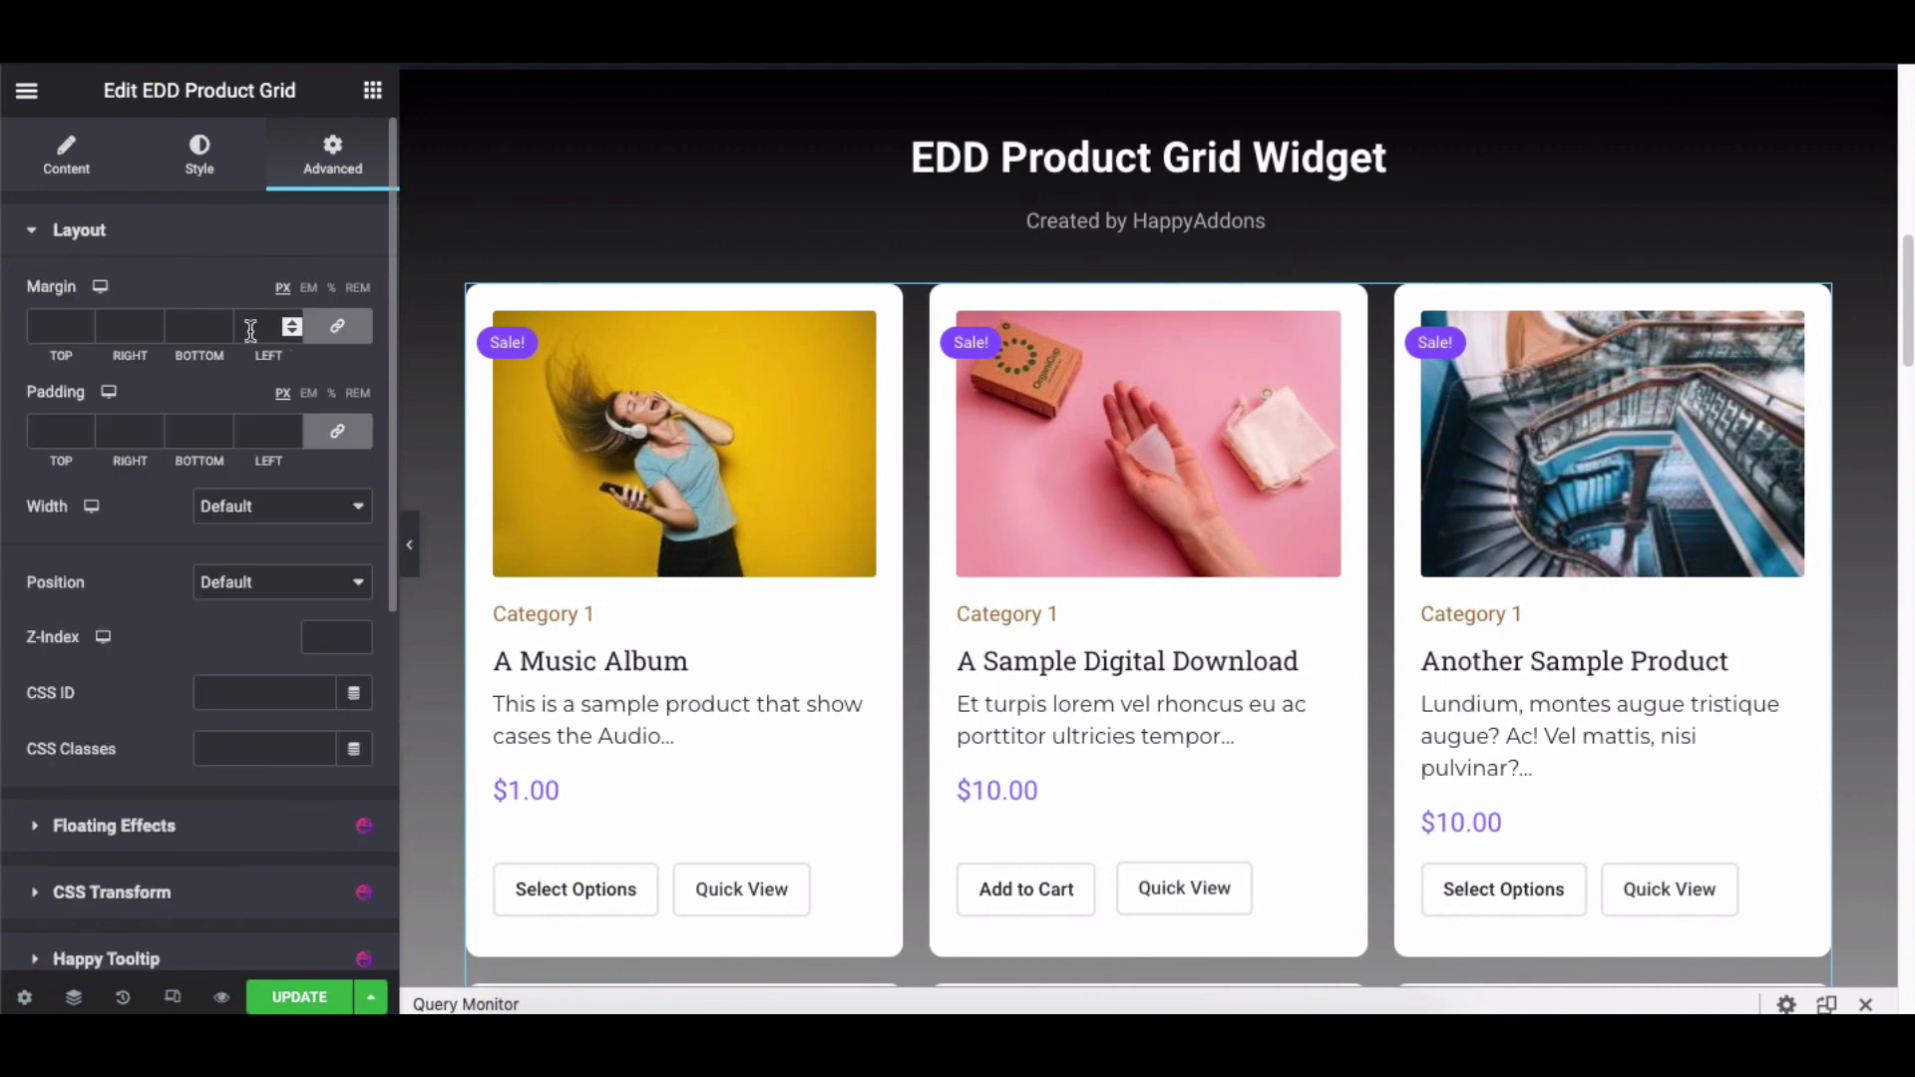
click(265, 506)
click(261, 504)
click(256, 582)
key(Escape)
click(238, 692)
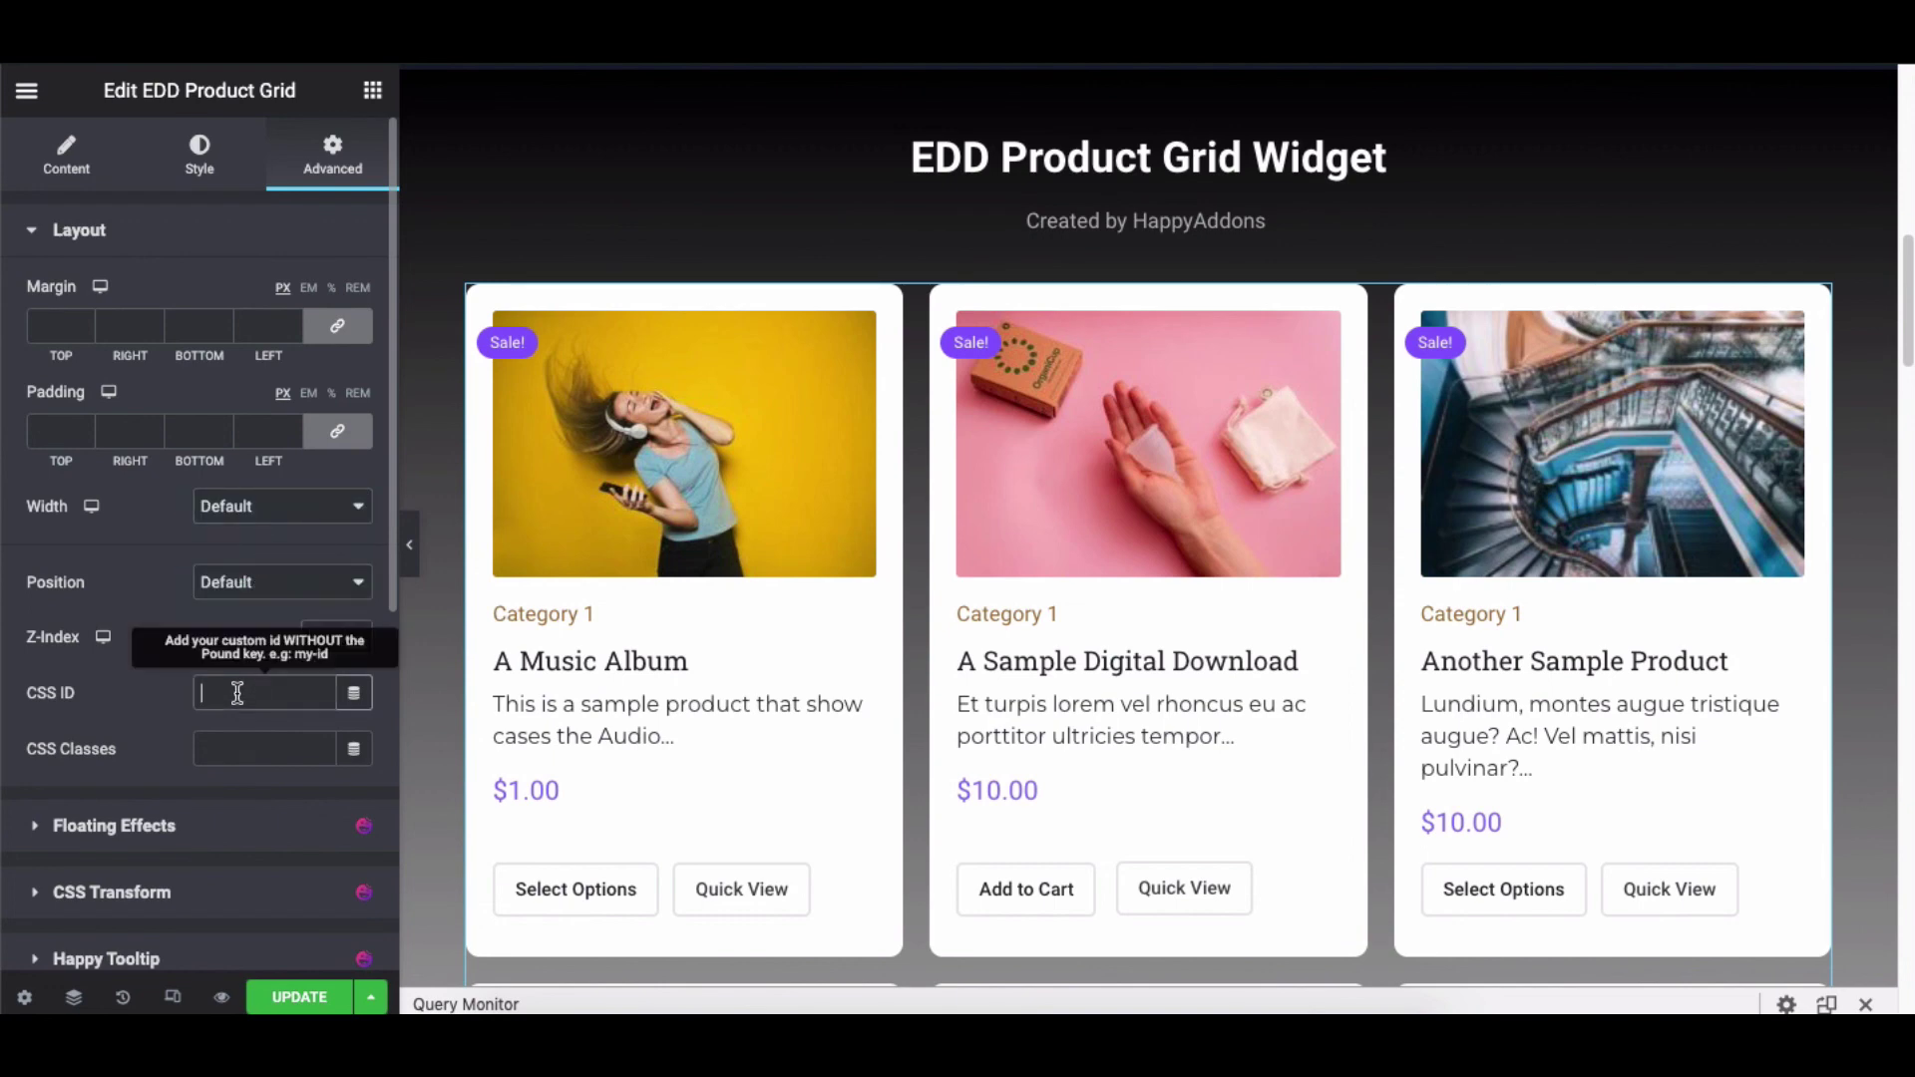
click(244, 736)
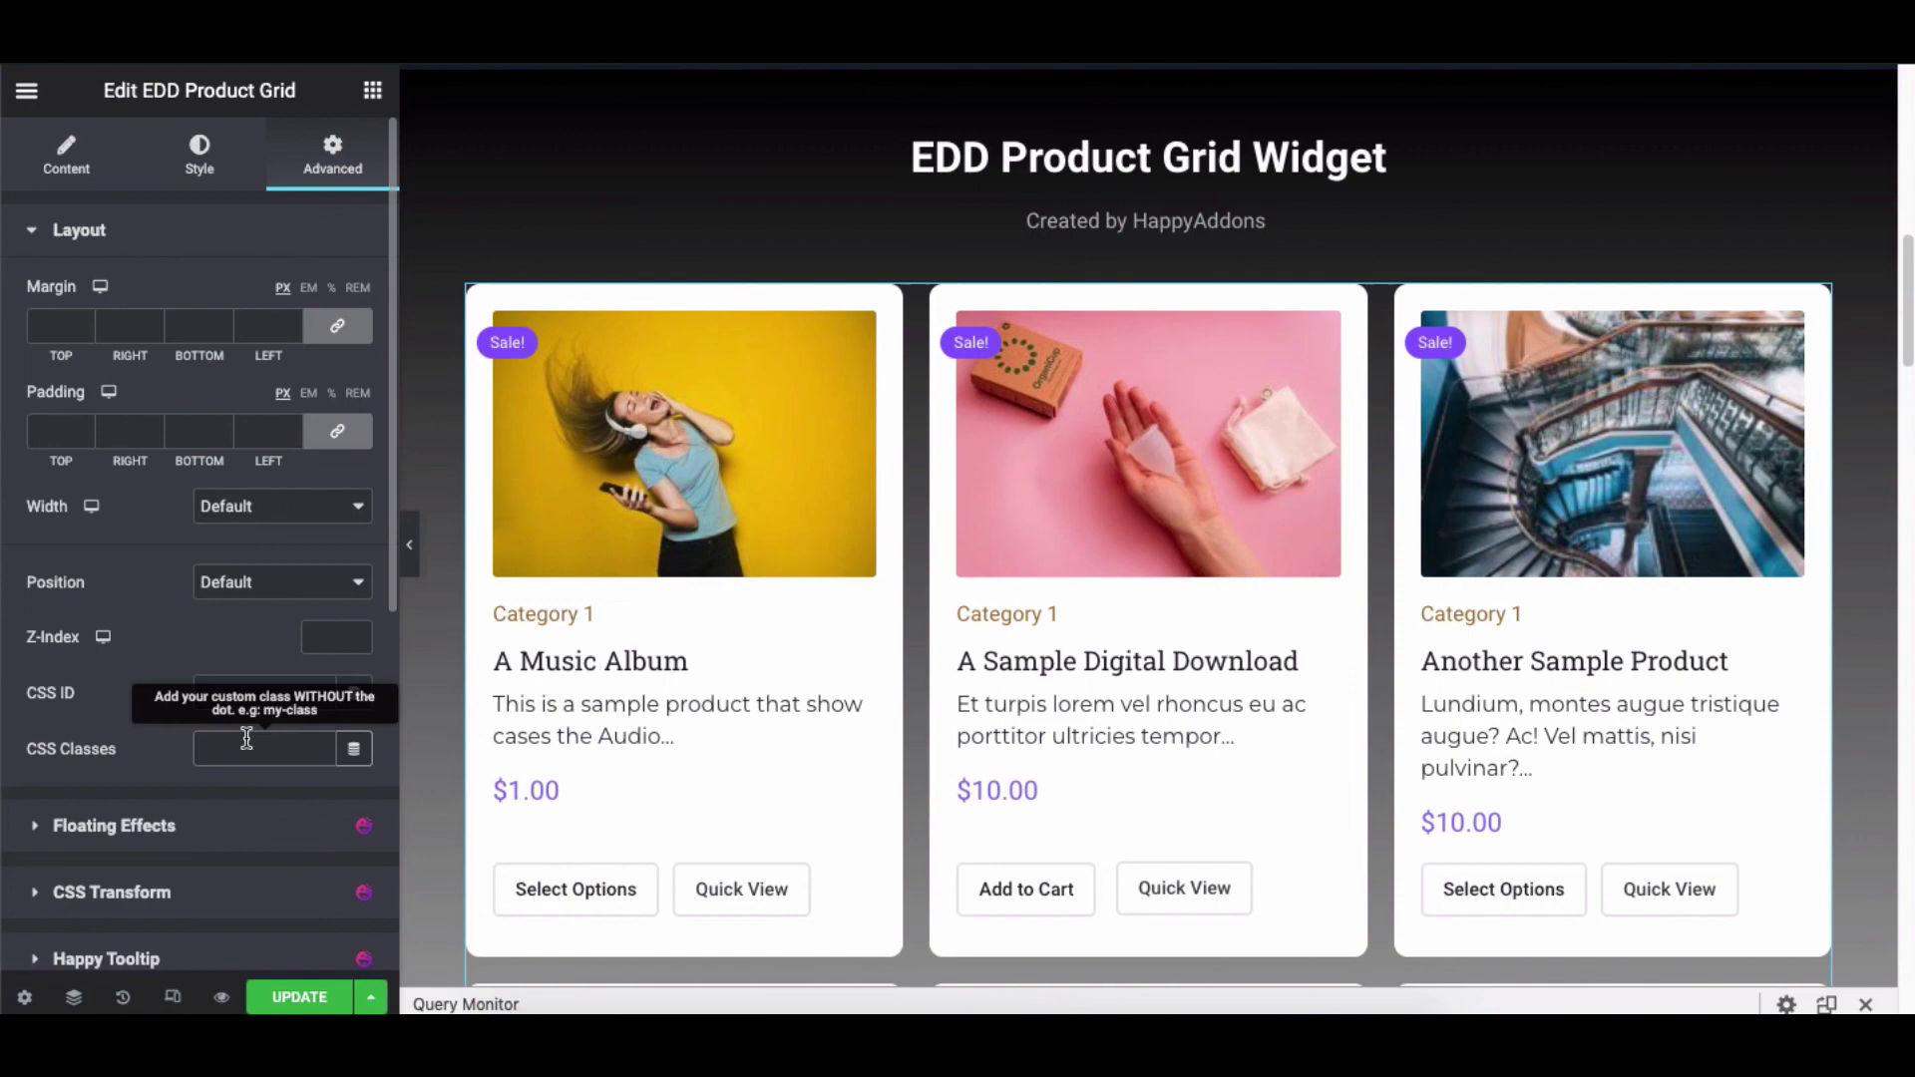
click(205, 231)
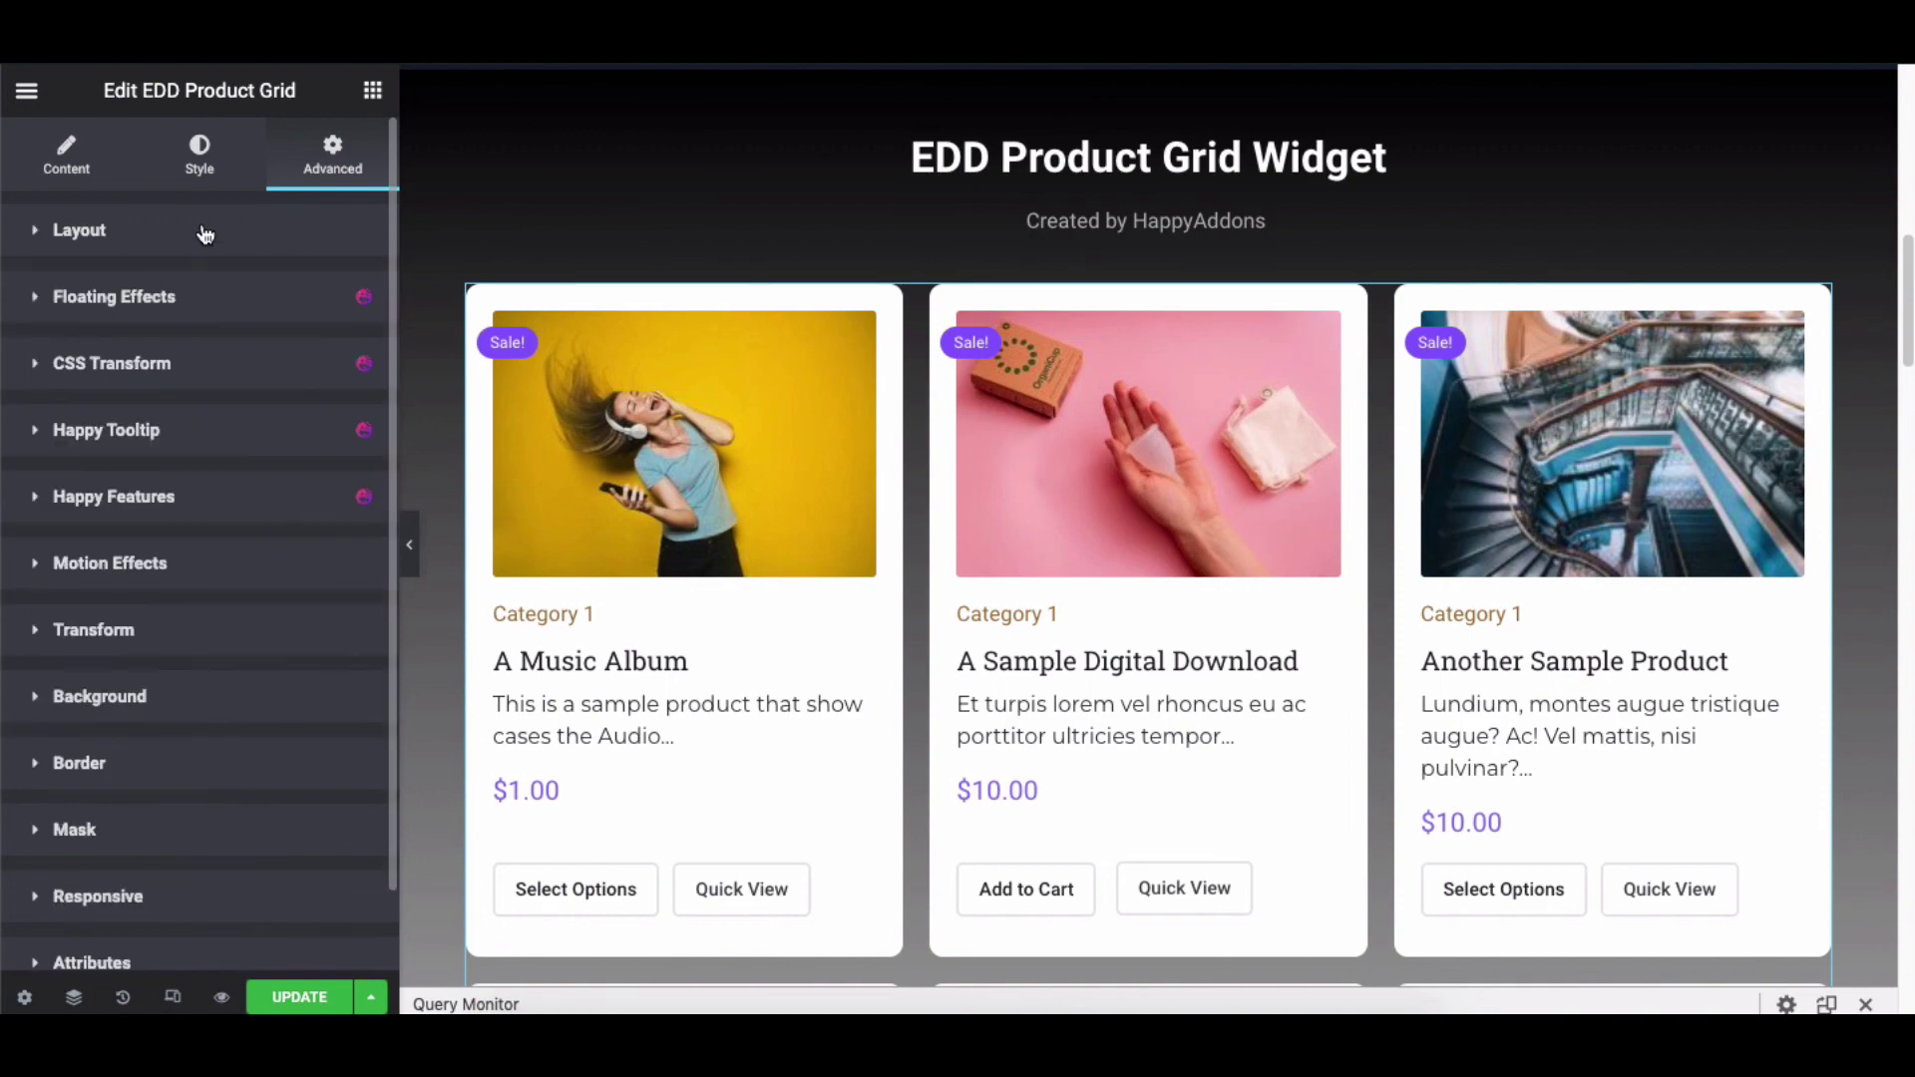